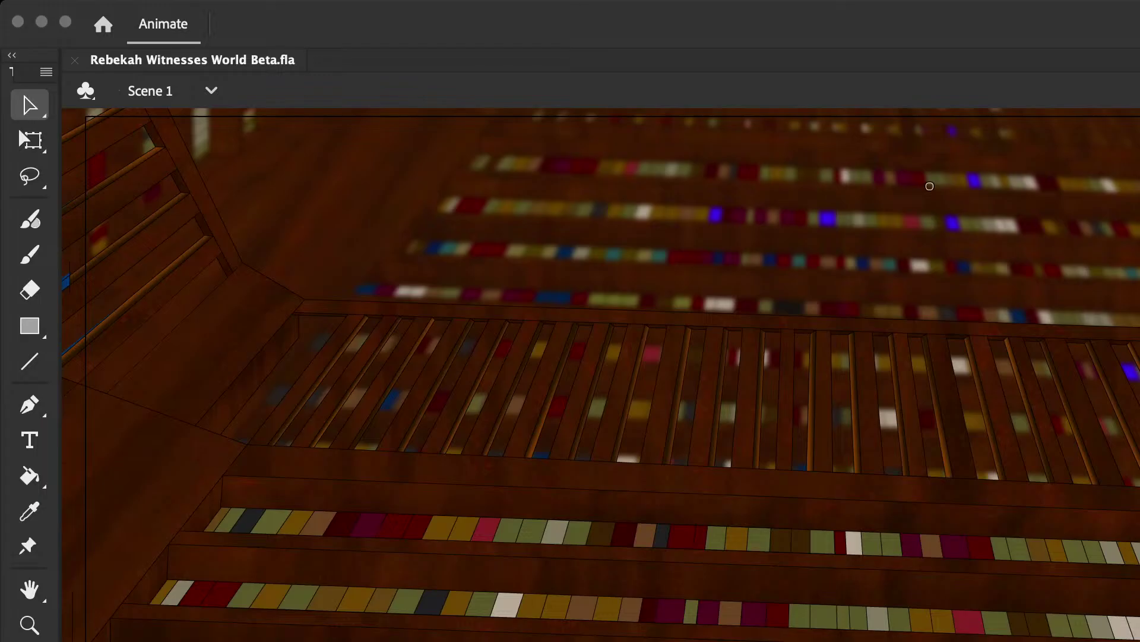
pyautogui.press('super+Tab')
pyautogui.press('super+Tab')
pyautogui.click(929, 186)
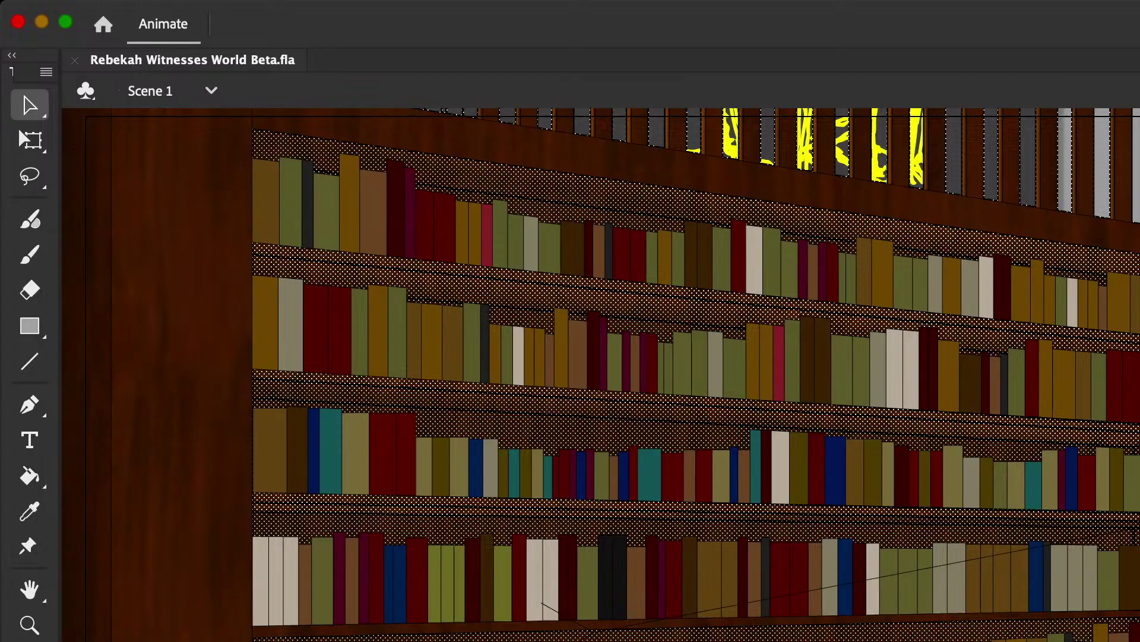
pyautogui.press('Escape')
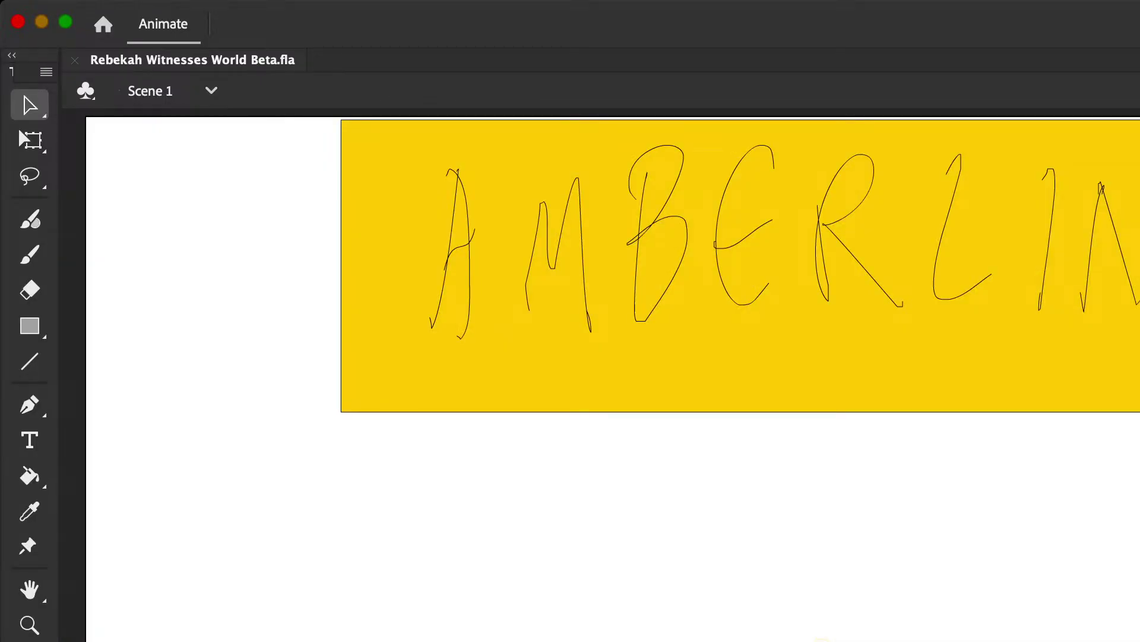
# Step: Open the yellow hand-lettered AMBERLINC sign symbol for editing and deselect its contents
pyautogui.click(675, 319)
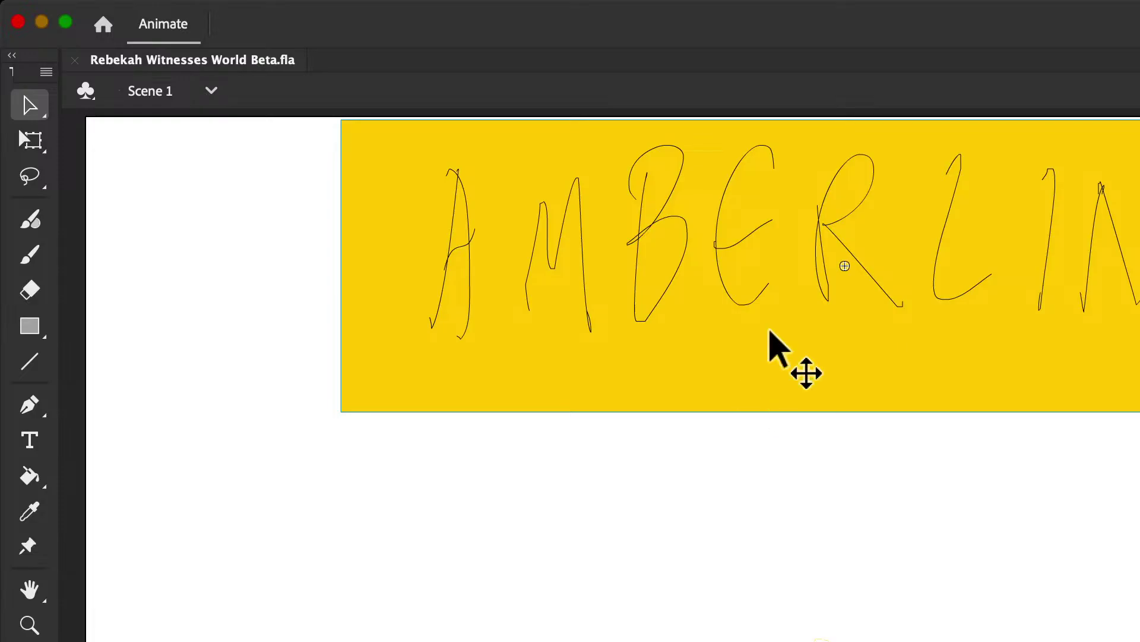
pyautogui.rightClick(840, 235)
pyautogui.press('Escape')
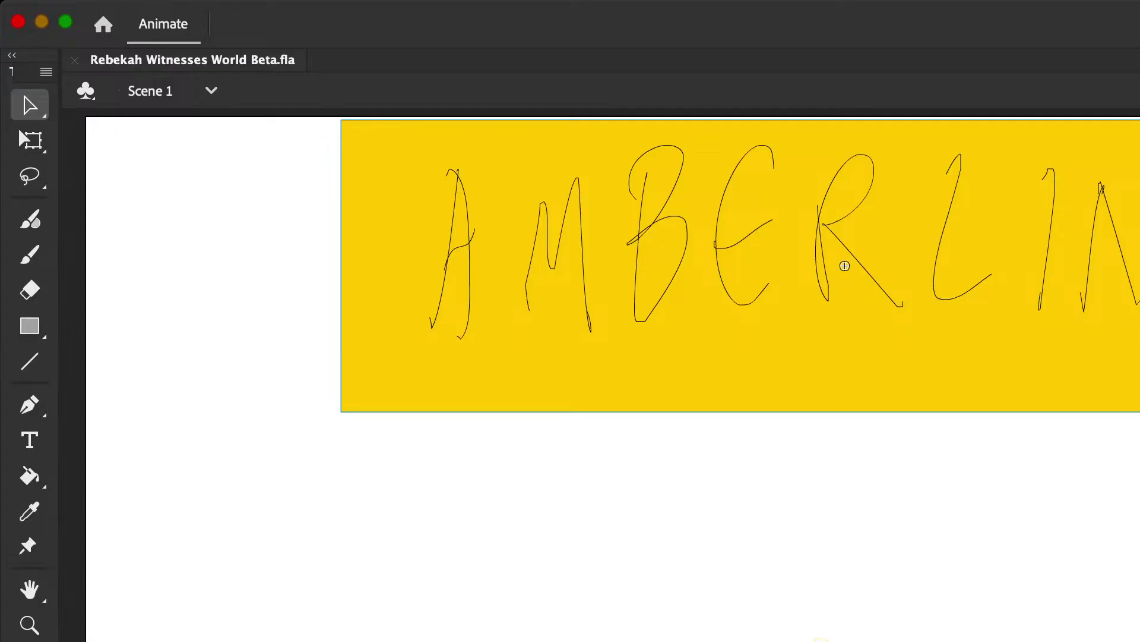
pyautogui.doubleClick(835, 244)
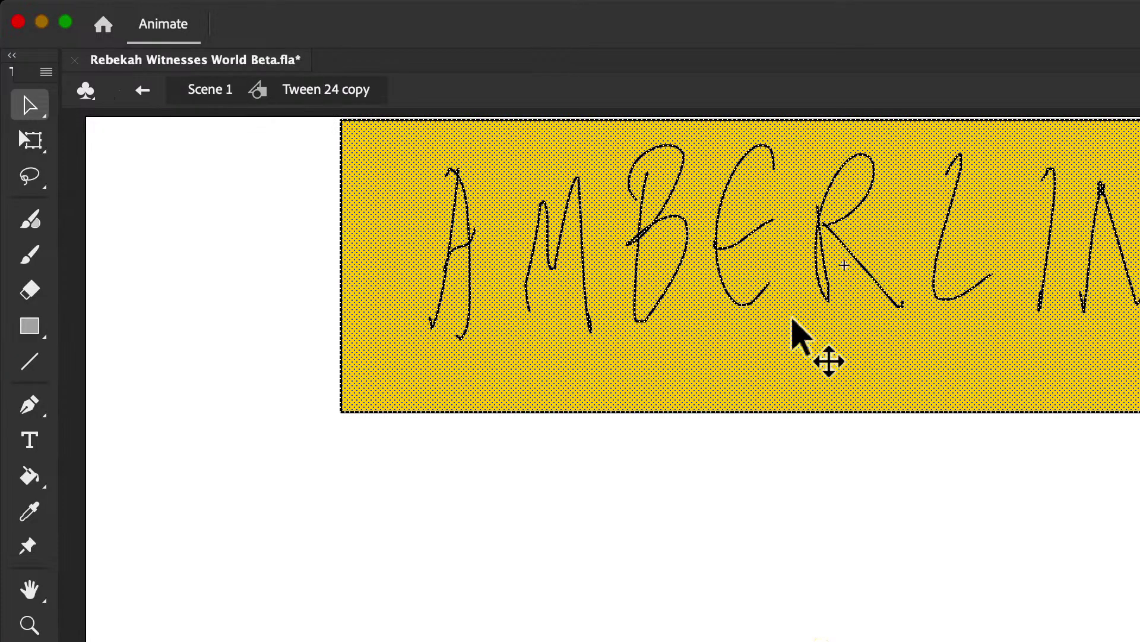
pyautogui.press('super+shift+a')
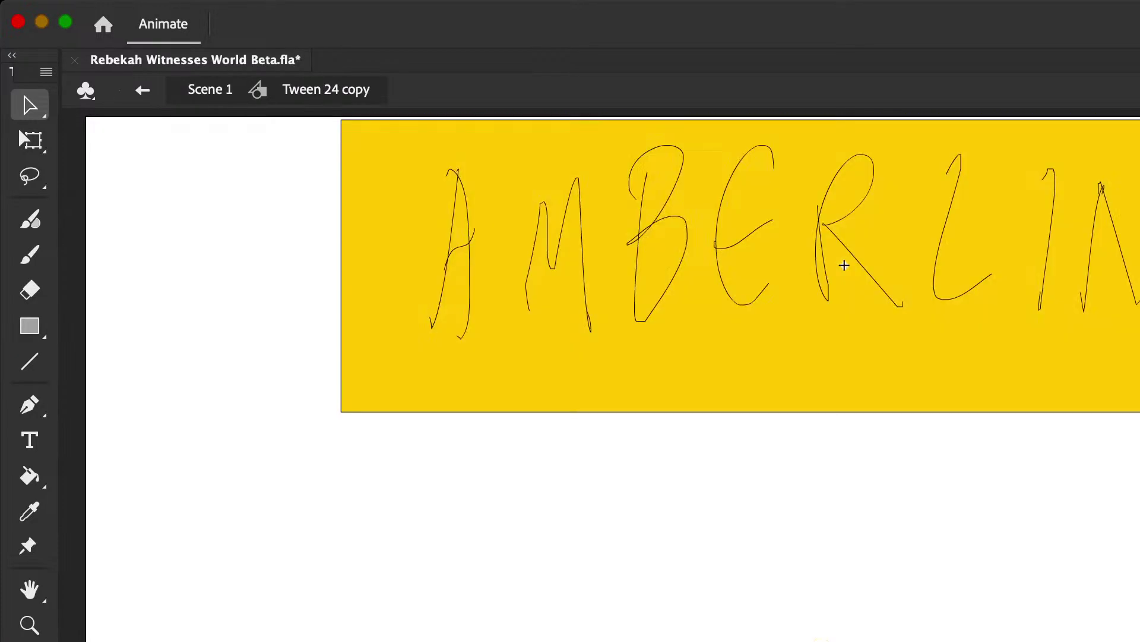
# Step: Activate the PolyStar tool for drawing a polygon inside the sign symbol
pyautogui.click(28, 324)
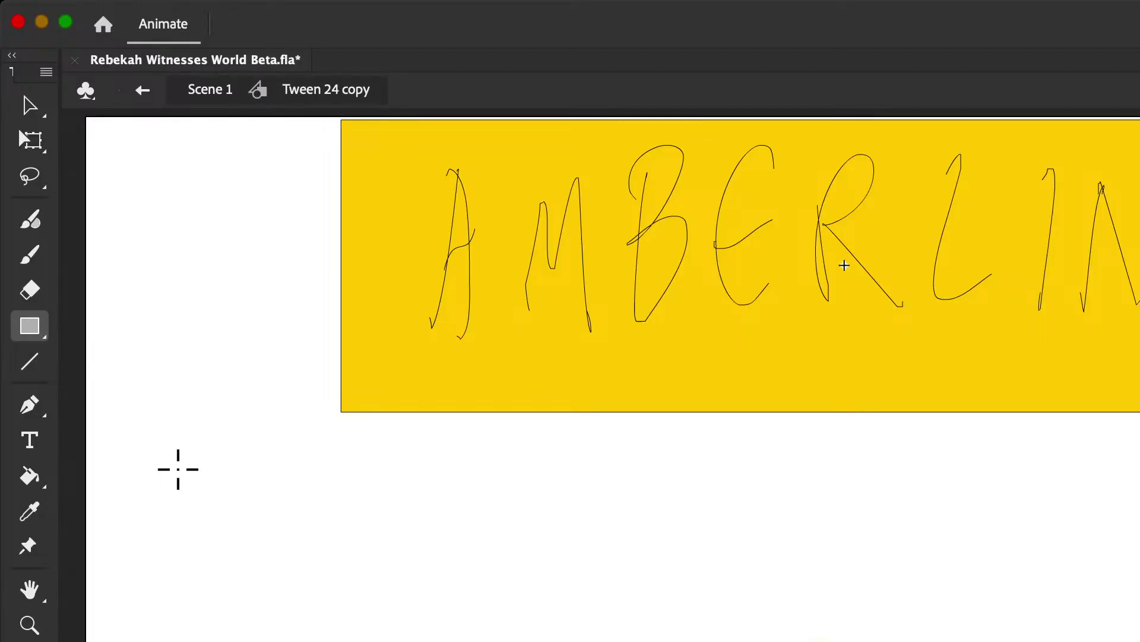
pyautogui.press('r')
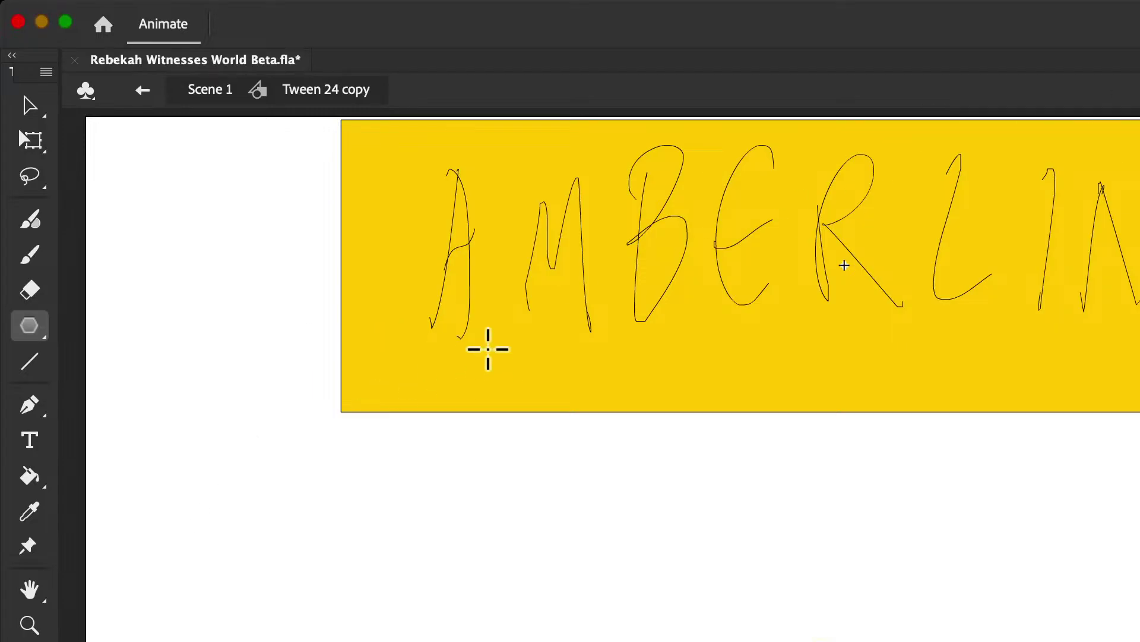
pyautogui.moveTo(420, 261); pyautogui.dragTo(547, 236)
pyautogui.press('super+z')
pyautogui.moveTo(471, 260); pyautogui.dragTo(610, 257)
pyautogui.press('super+z')
# Step: Draw a gray hexagon below the yellow sign and stretch it horizontally into a wide, elongated plaque shape with Free Transform
pyautogui.moveTo(662, 529); pyautogui.dragTo(768, 529)
pyautogui.click(15, 110)
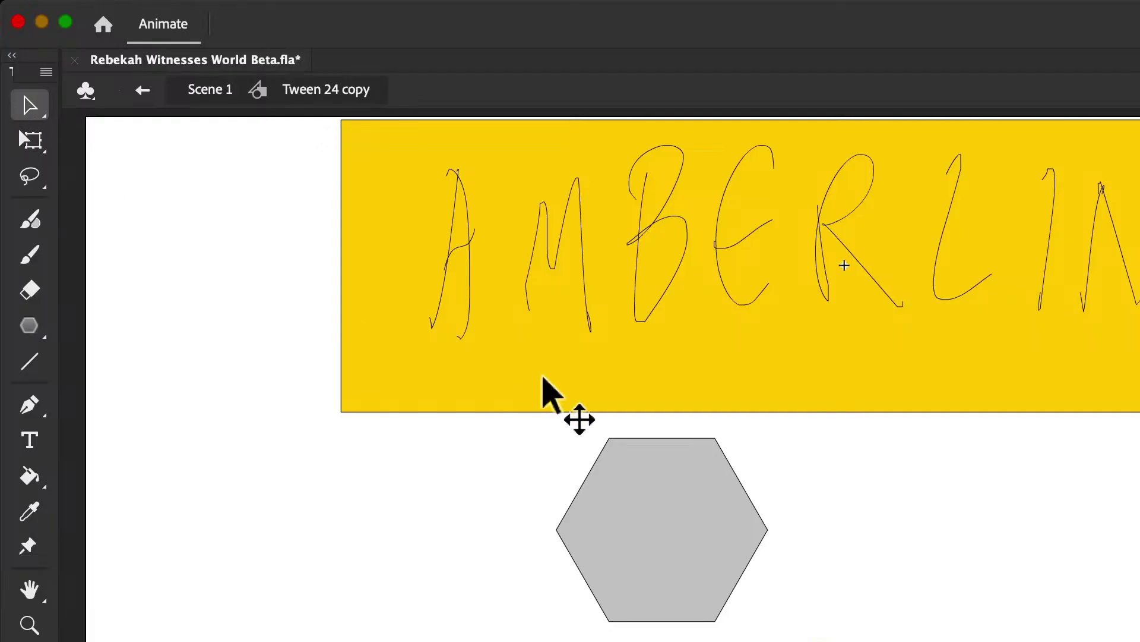
pyautogui.moveTo(510, 426); pyautogui.dragTo(767, 634)
pyautogui.click(29, 139)
pyautogui.moveTo(767, 529); pyautogui.dragTo(1139, 529)
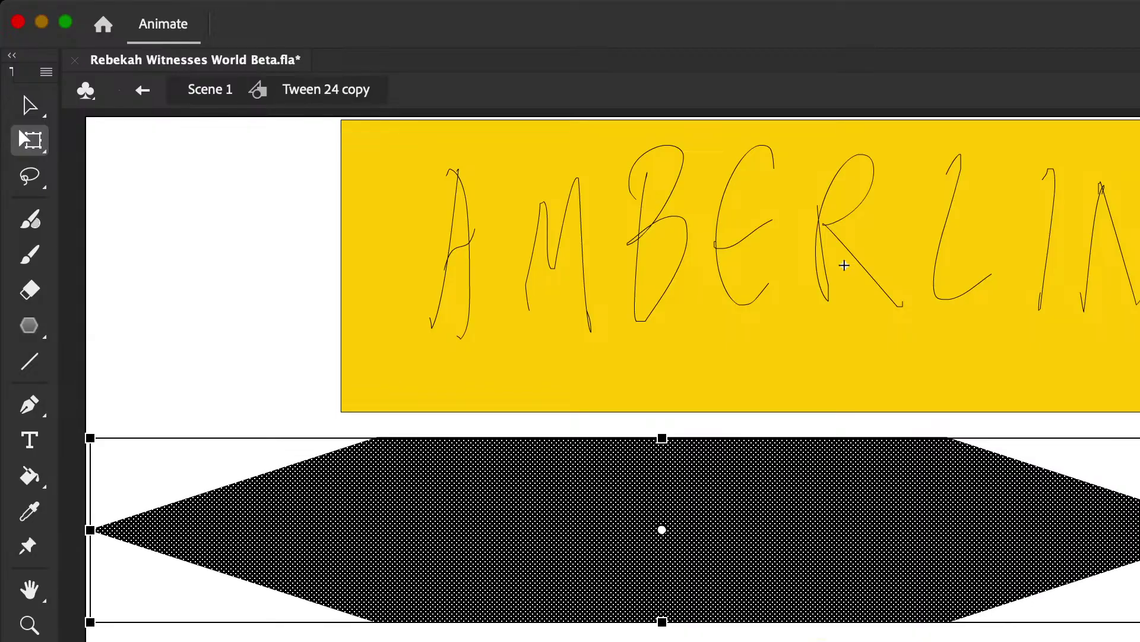
pyautogui.moveTo(1138, 530); pyautogui.dragTo(1106, 530)
pyautogui.moveTo(663, 621); pyautogui.dragTo(662, 635)
# Step: Move the elongated hexagon over the yellow sign and narrow it to roughly the sign's width
pyautogui.click(30, 106)
pyautogui.moveTo(526, 541); pyautogui.dragTo(683, 267)
pyautogui.click(42, 141)
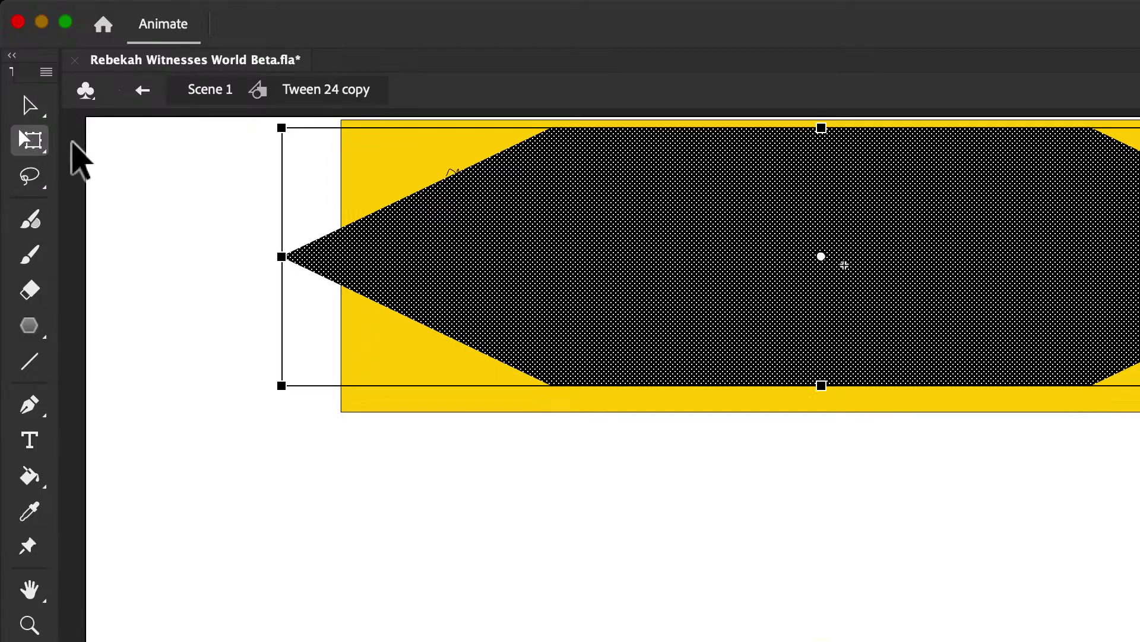
pyautogui.moveTo(282, 256); pyautogui.dragTo(310, 256)
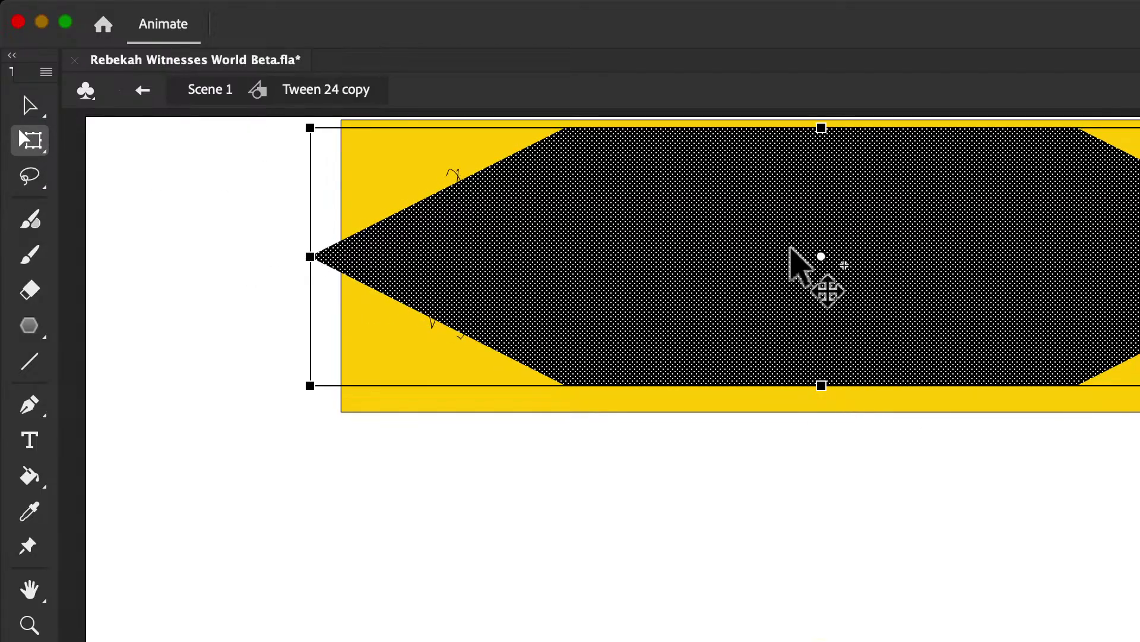
pyautogui.moveTo(933, 255); pyautogui.dragTo(956, 260)
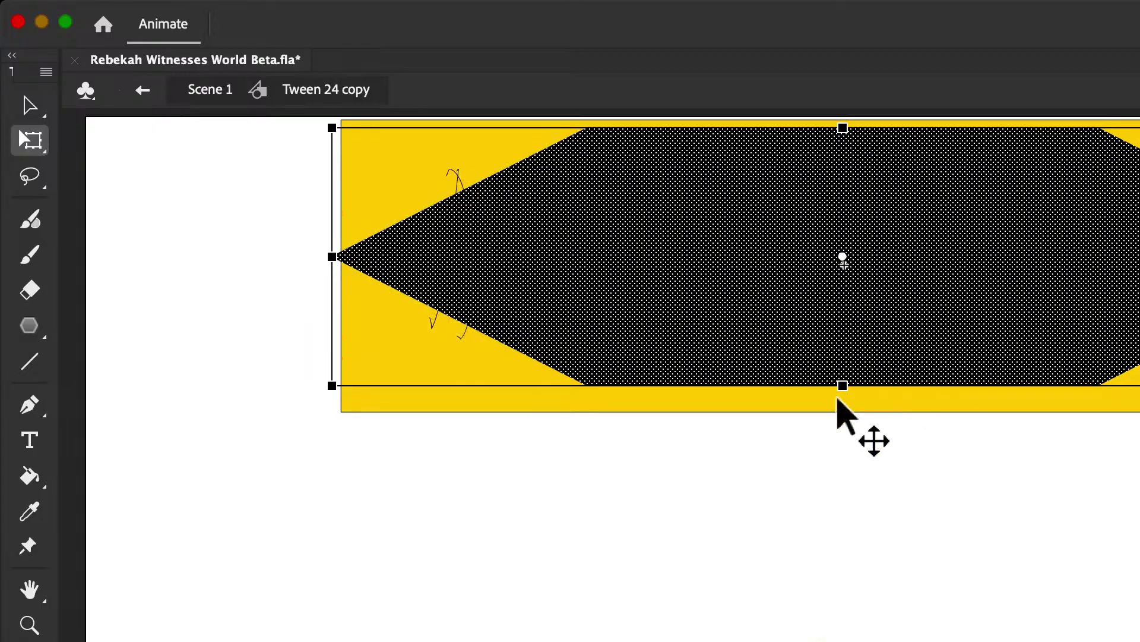
# Step: Scale the hexagon's height to roughly match the yellow sign, position it over the lettering, and deselect it
pyautogui.moveTo(841, 386); pyautogui.dragTo(836, 398)
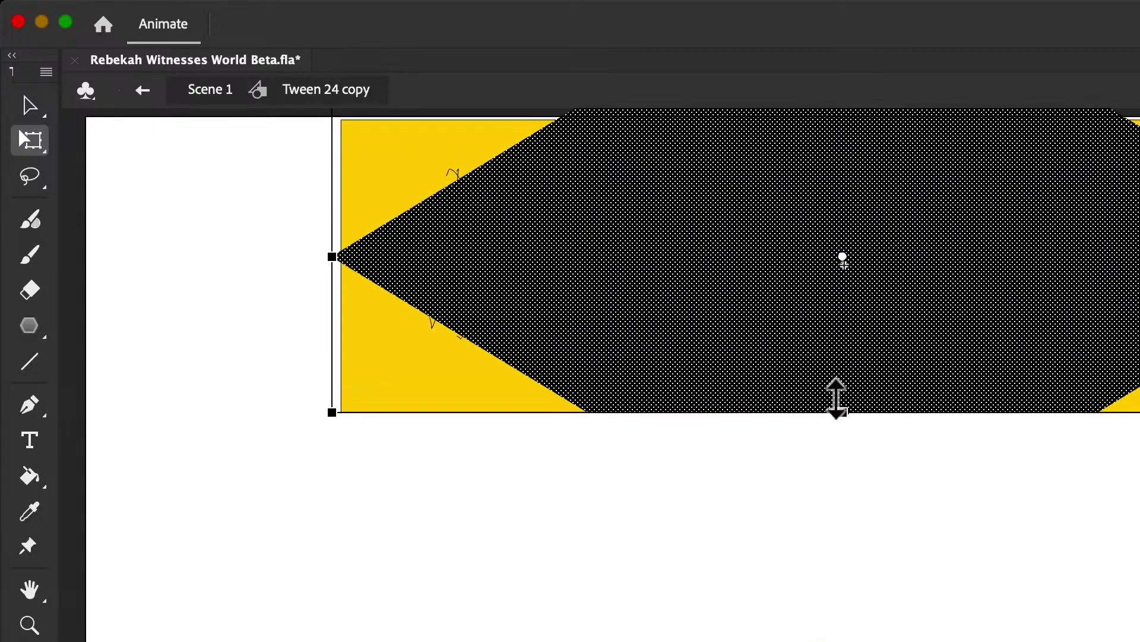
pyautogui.scroll(5, 843, 291)
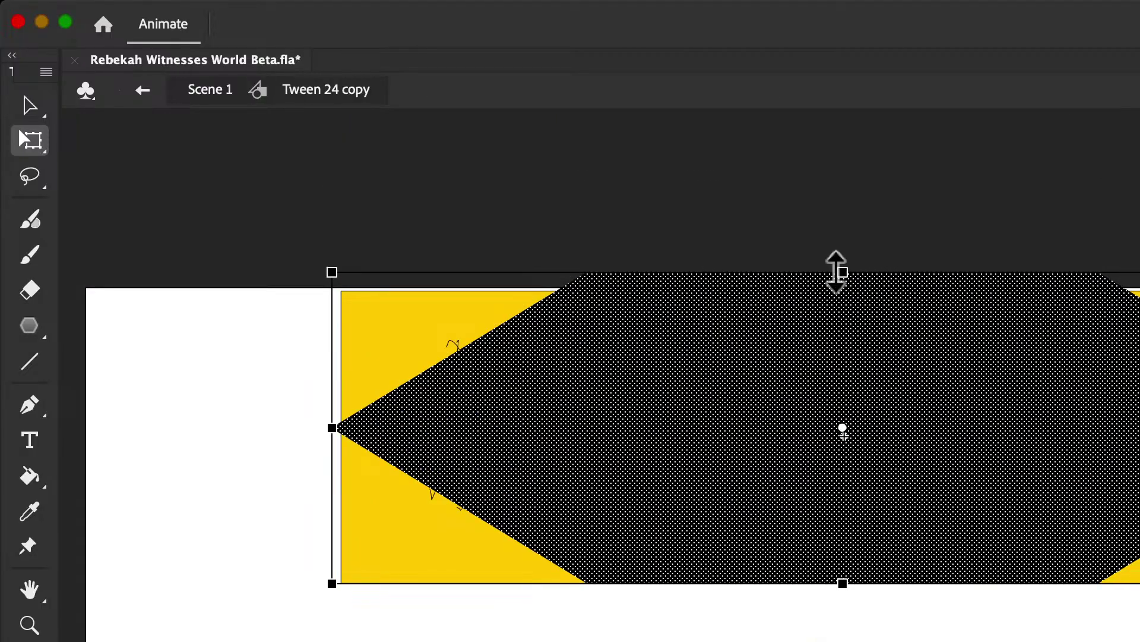
pyautogui.moveTo(837, 267); pyautogui.dragTo(836, 279)
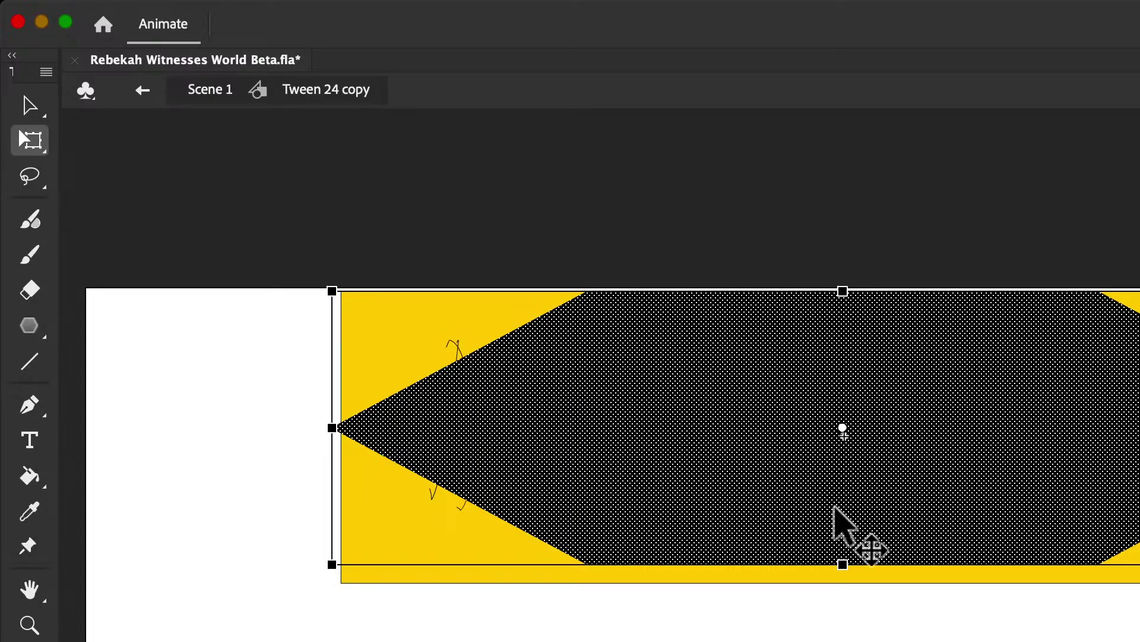
pyautogui.moveTo(840, 542); pyautogui.dragTo(840, 564)
pyautogui.moveTo(845, 310)
pyautogui.mouseDown()
pyautogui.moveTo(845, 287)
pyautogui.moveTo(844, 304)
pyautogui.mouseUp()
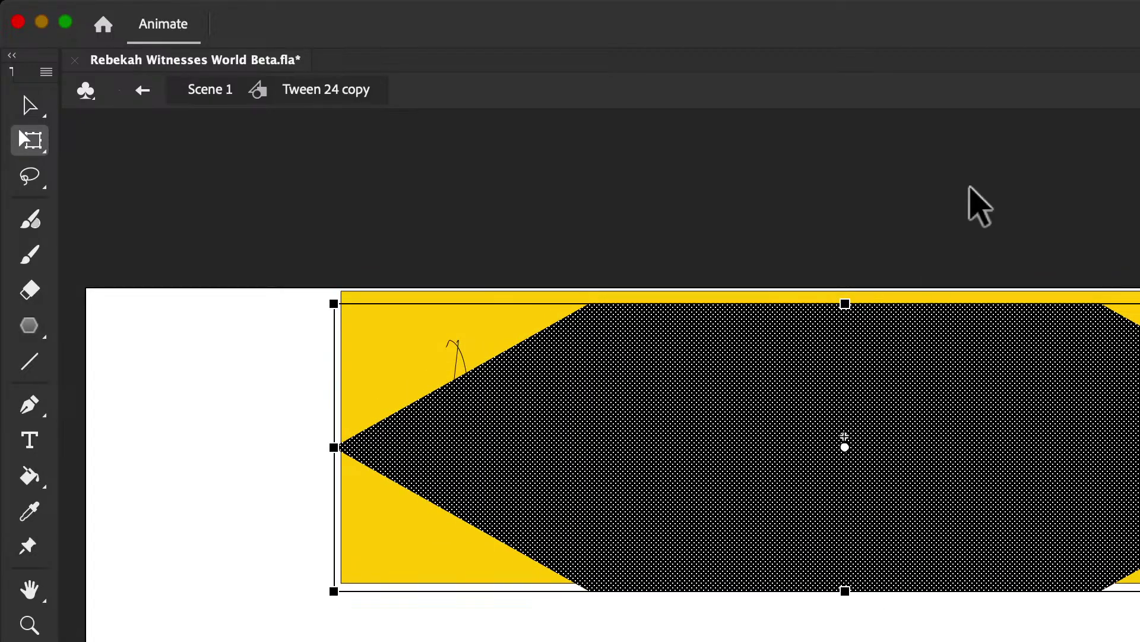
pyautogui.click(987, 159)
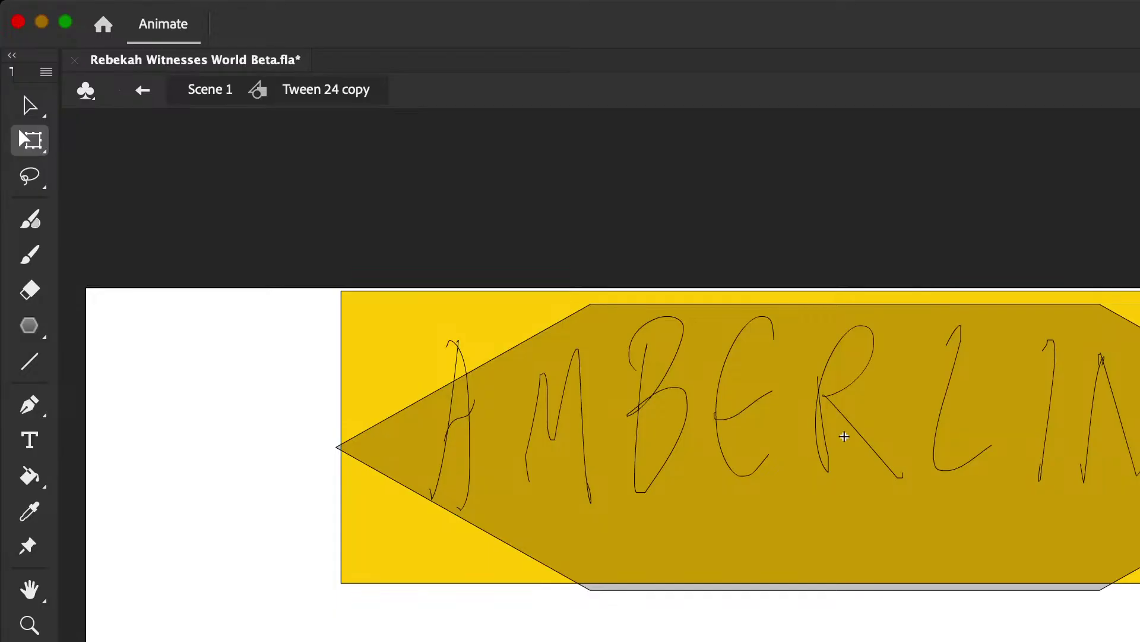
# Step: With the yellow sign out of view, give the hexagon a thicker gold outline and change its gray fill to white
pyautogui.press('.')
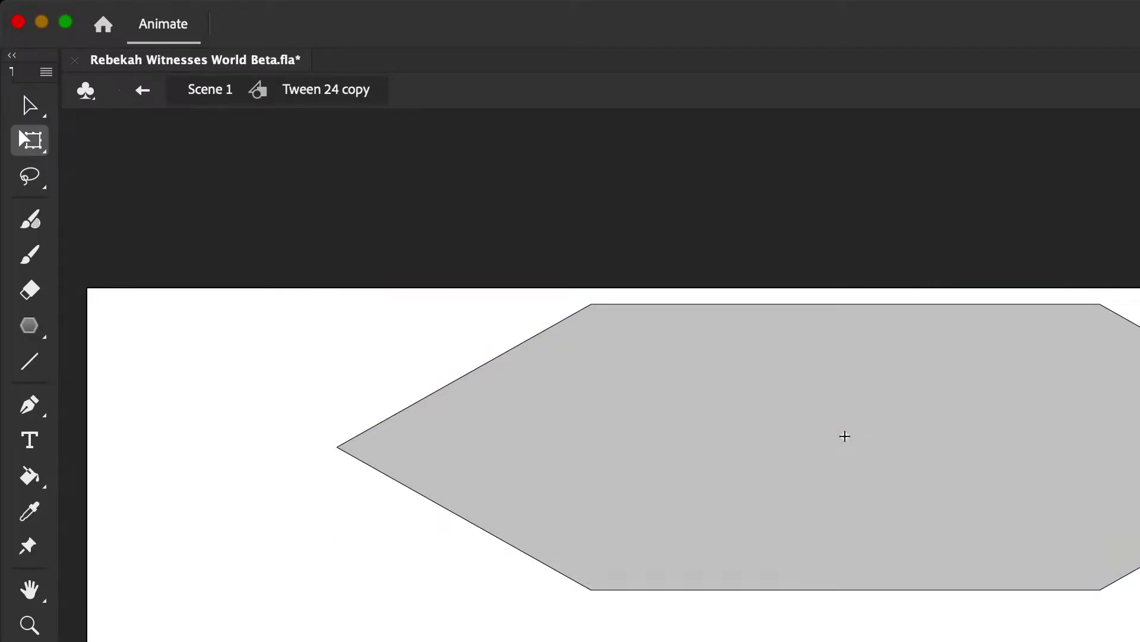
pyautogui.scroll(-5, 611, 380)
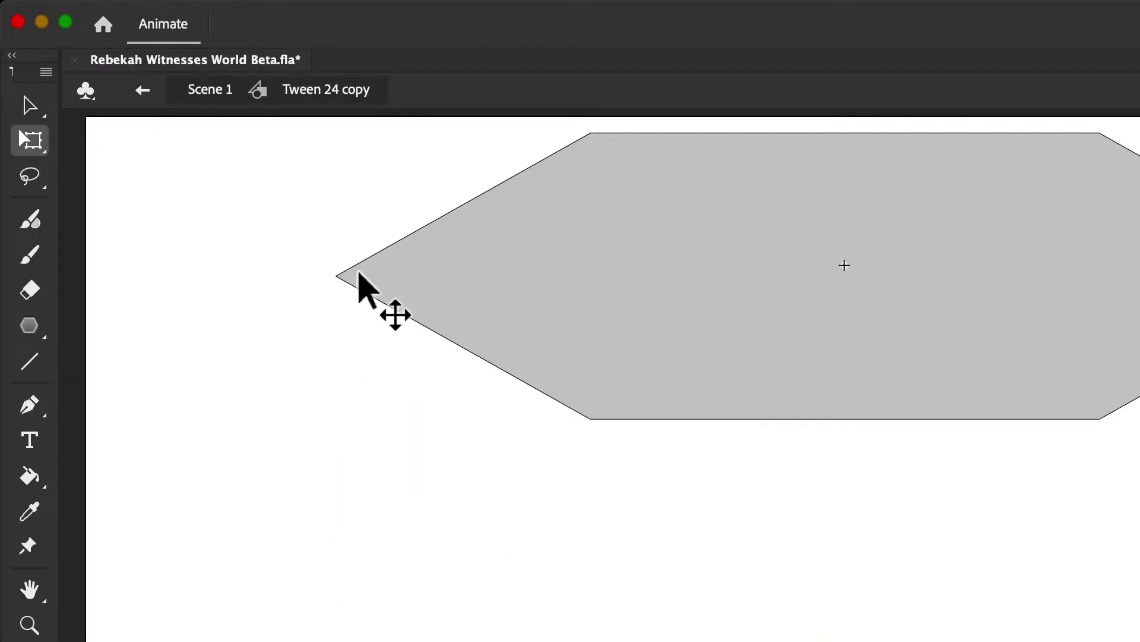
pyautogui.click(362, 260)
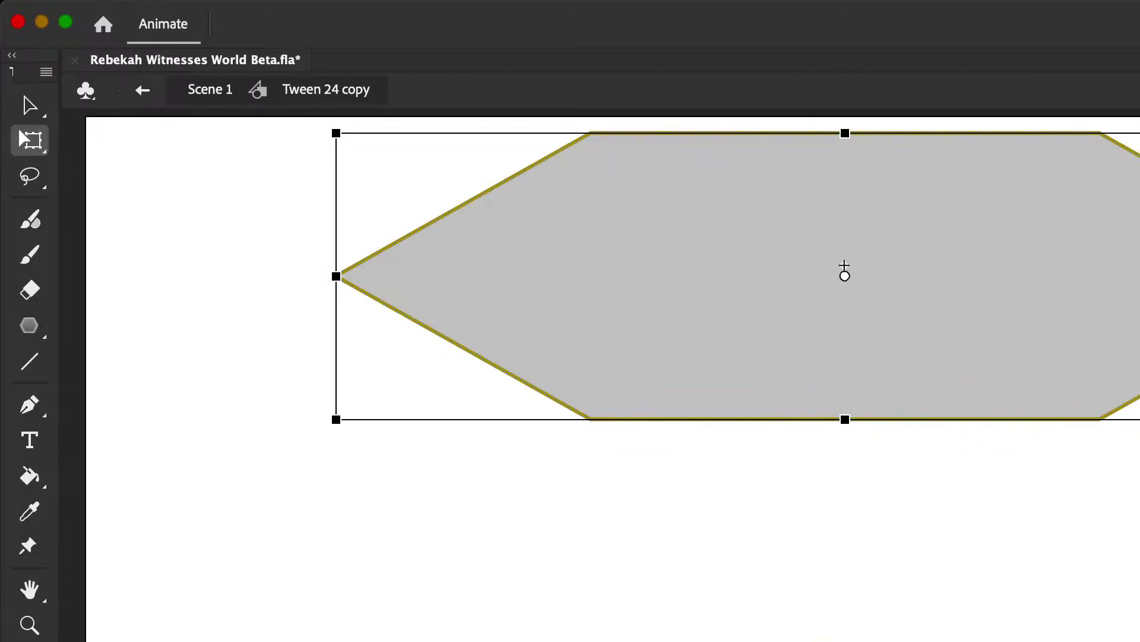
pyautogui.click(606, 285)
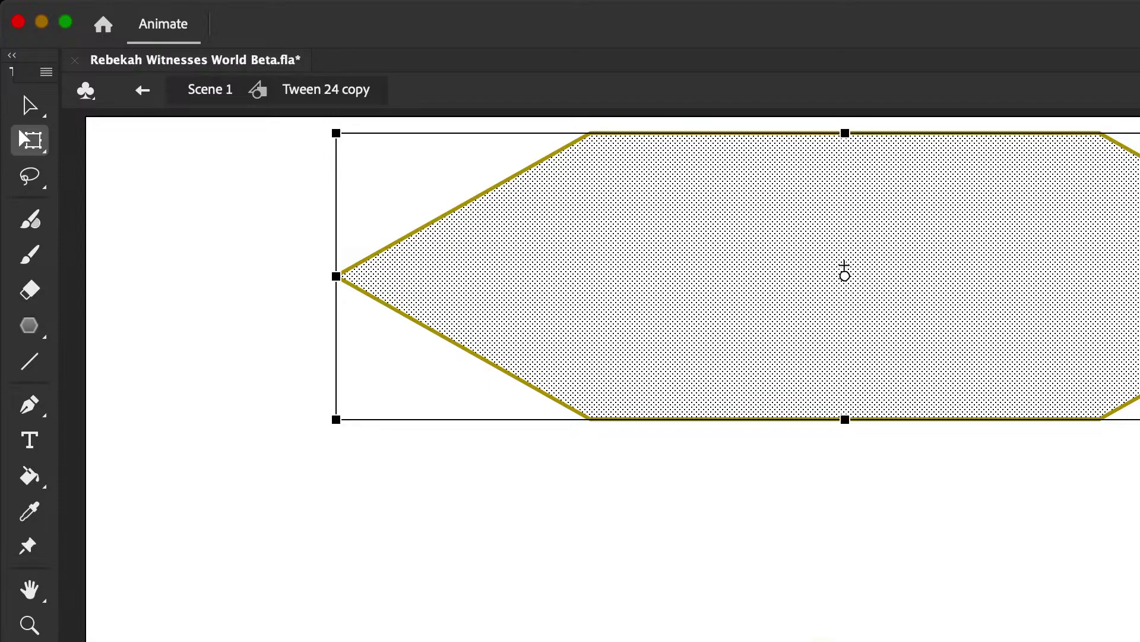
pyautogui.click(929, 585)
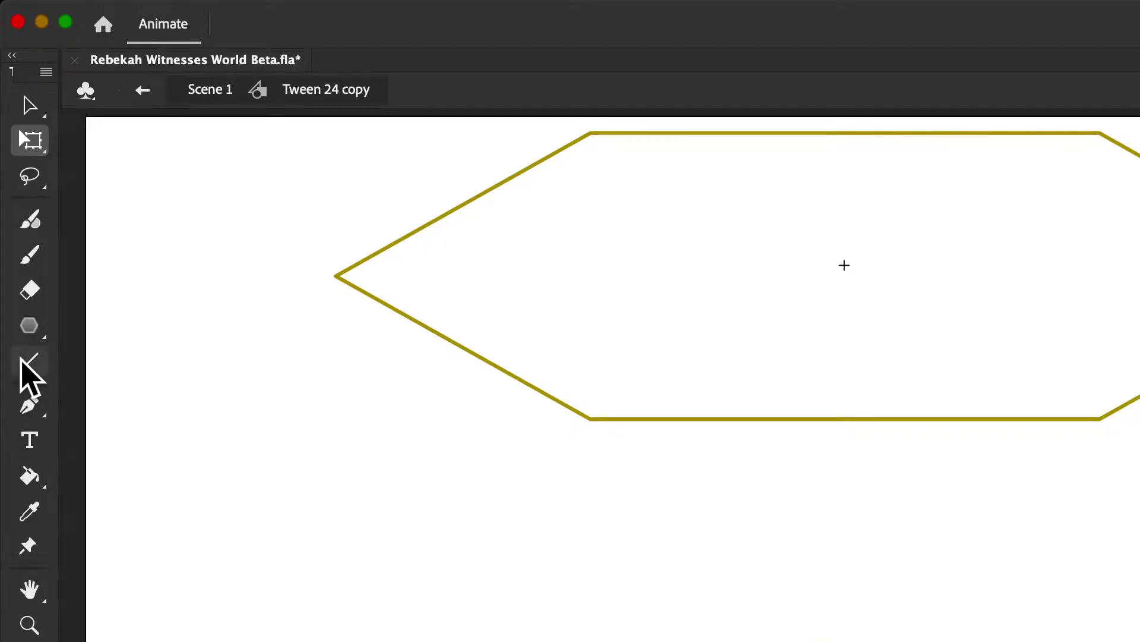
pyautogui.click(28, 330)
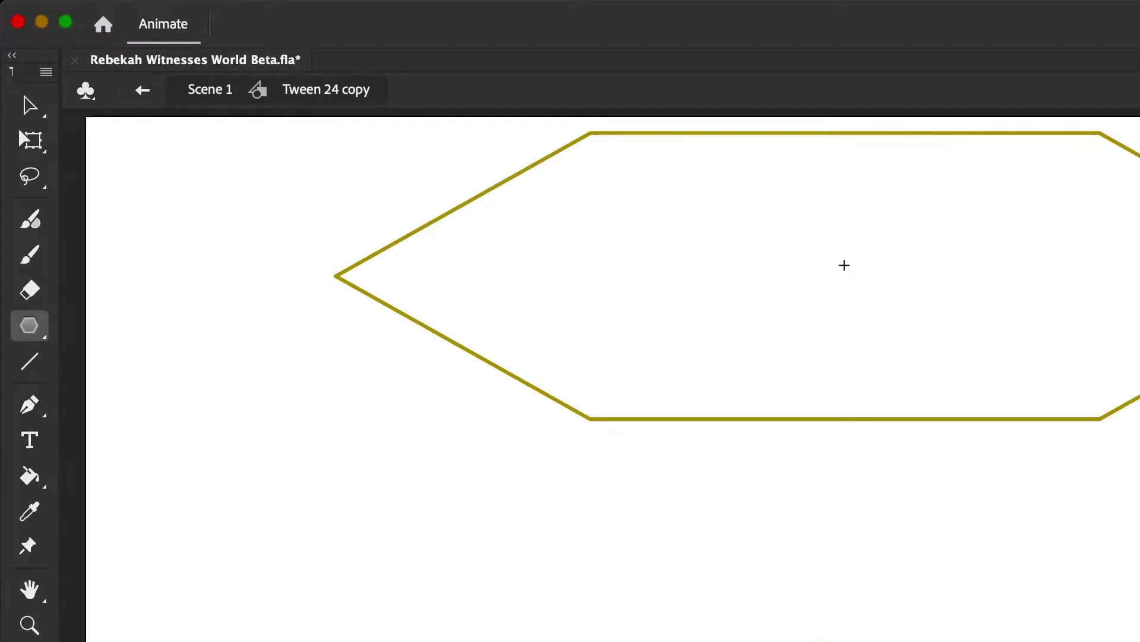
pyautogui.moveTo(570, 226); pyautogui.dragTo(984, 383)
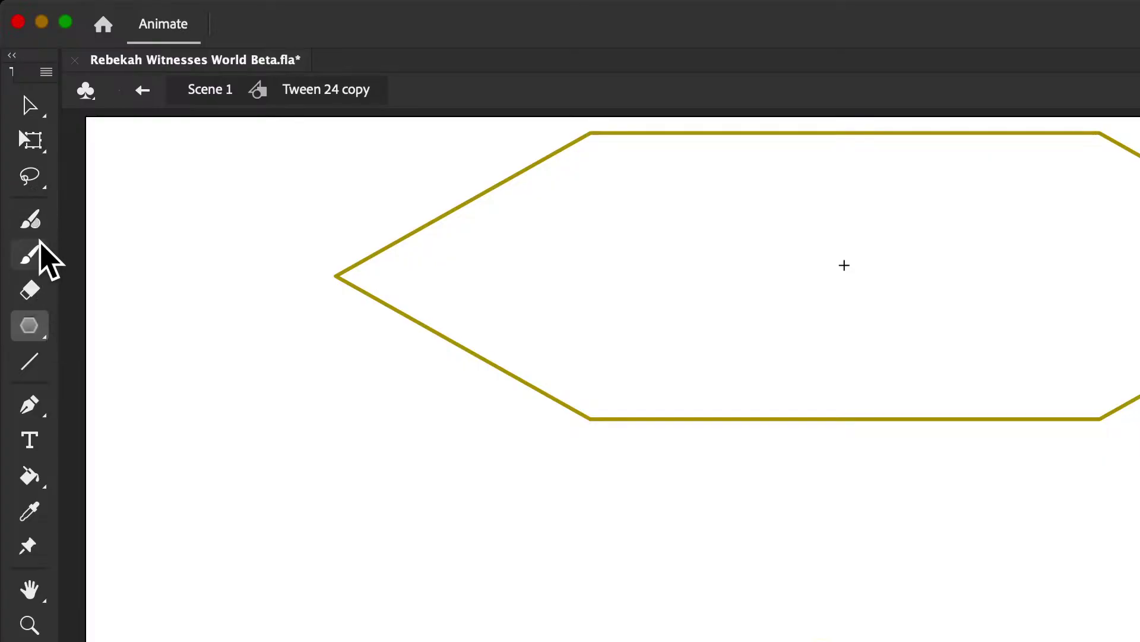
pyautogui.click(31, 443)
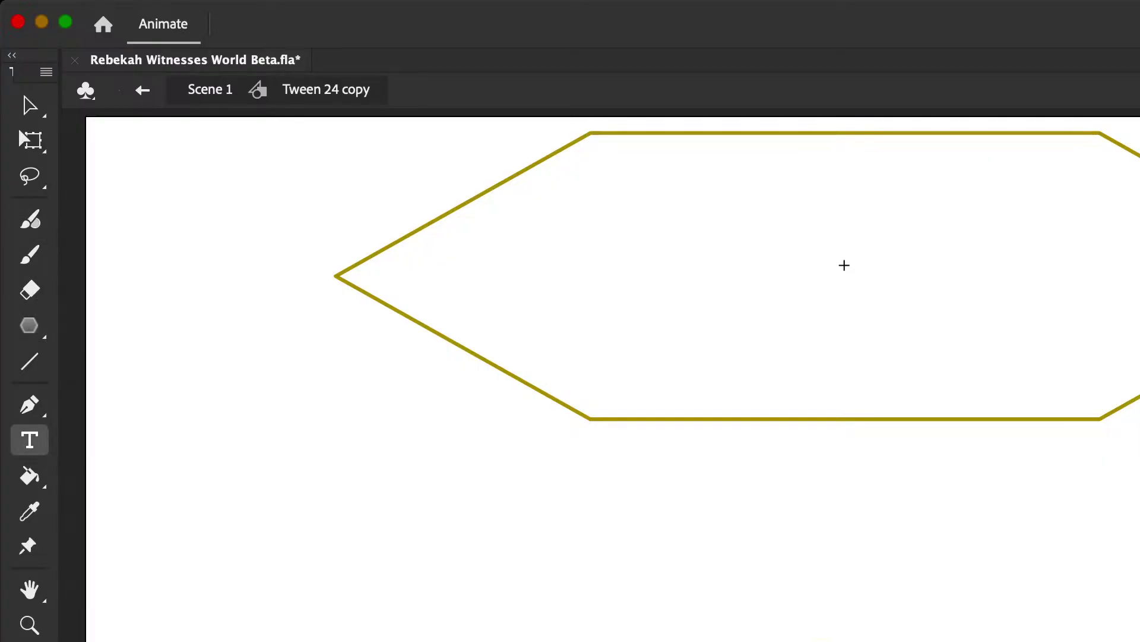
pyautogui.press('super+a')
pyautogui.click(30, 360)
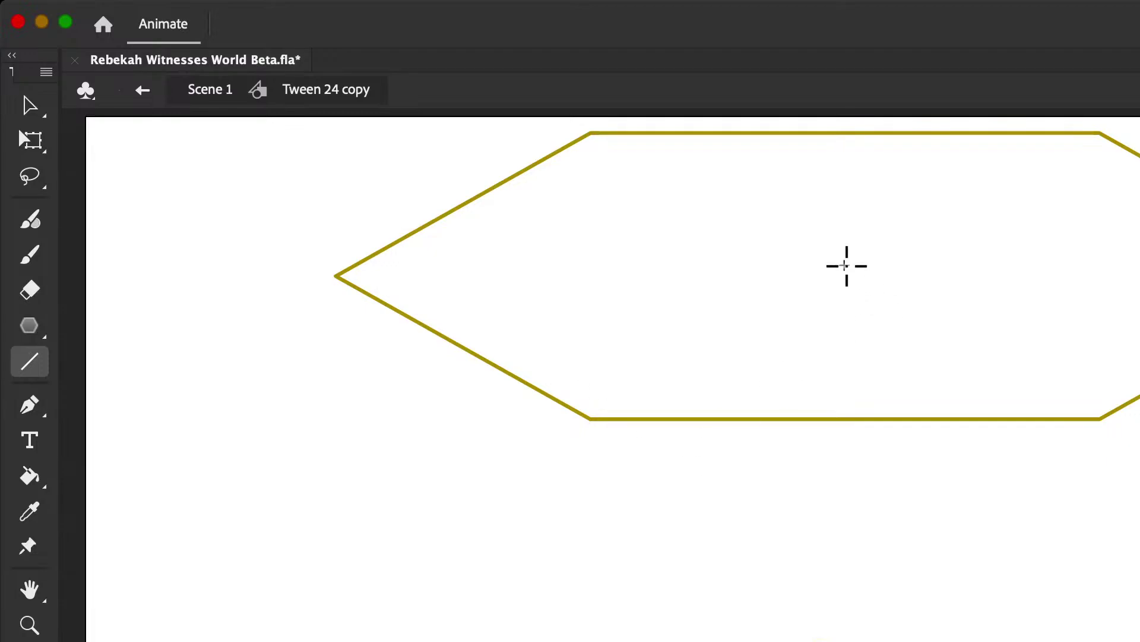
pyautogui.moveTo(844, 265)
pyautogui.mouseDown()
pyautogui.moveTo(847, 427)
pyautogui.moveTo(844, 358)
pyautogui.mouseUp()
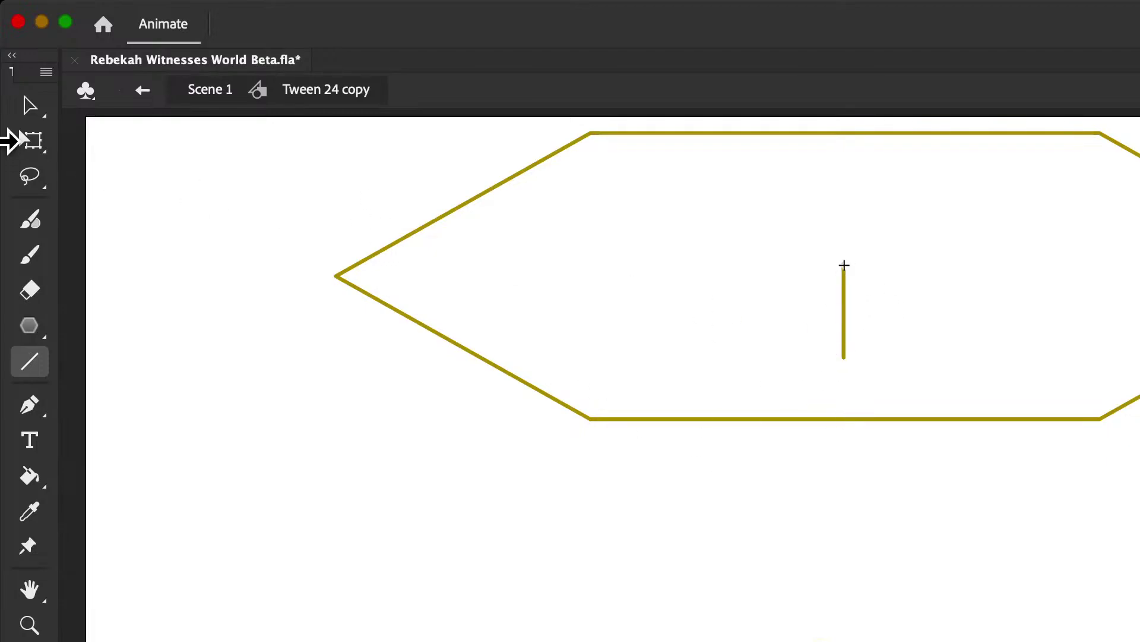
pyautogui.click(29, 105)
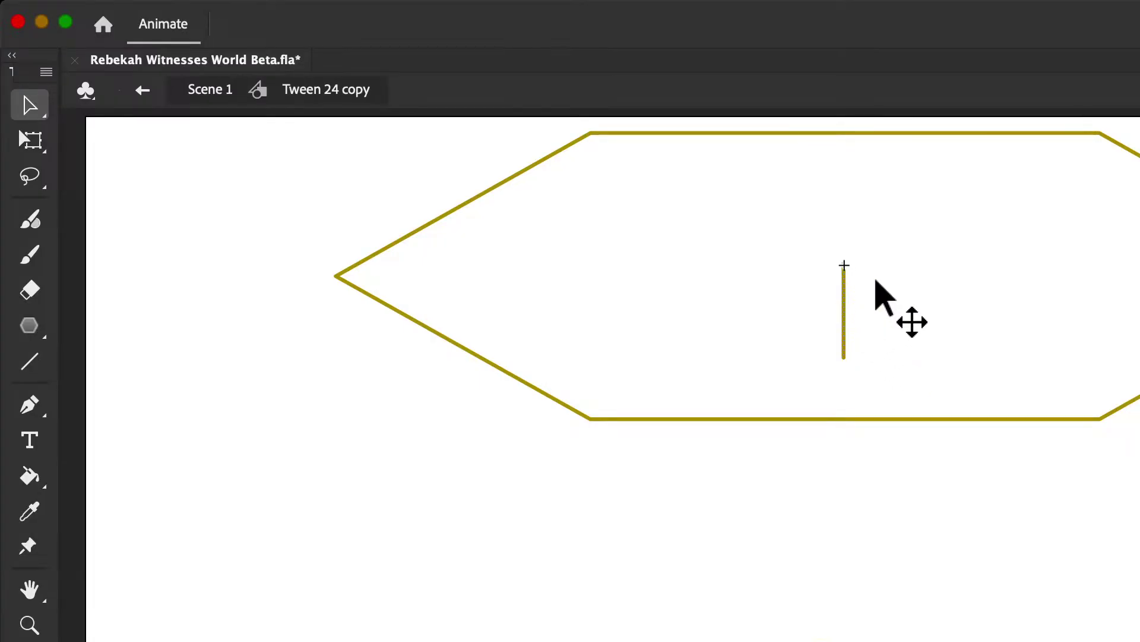
pyautogui.press('Right')
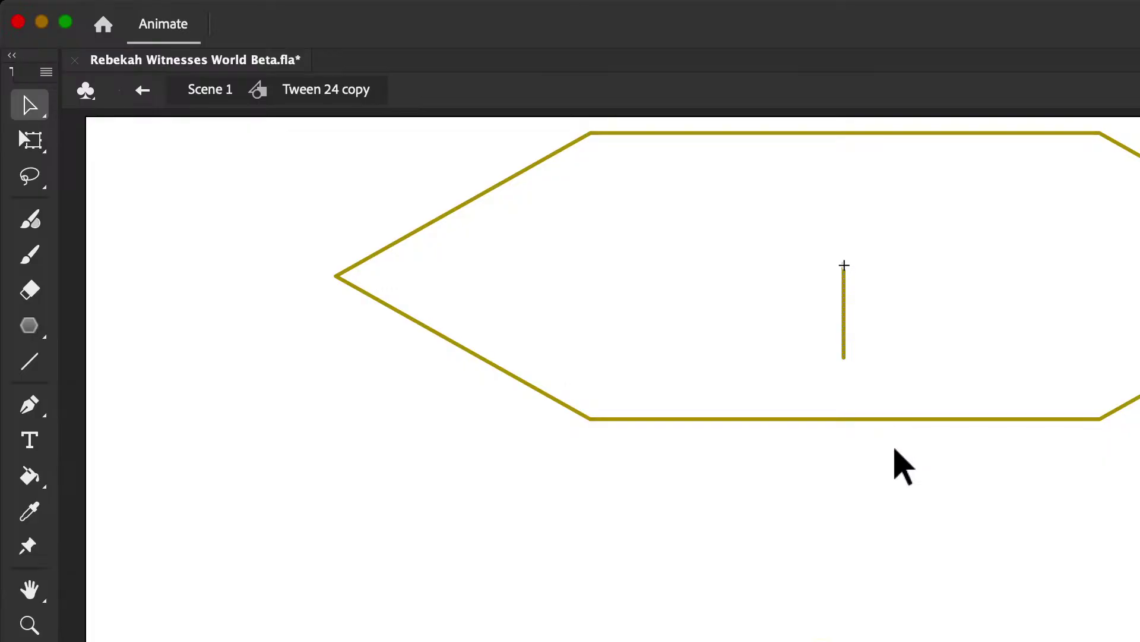
pyautogui.press('Delete')
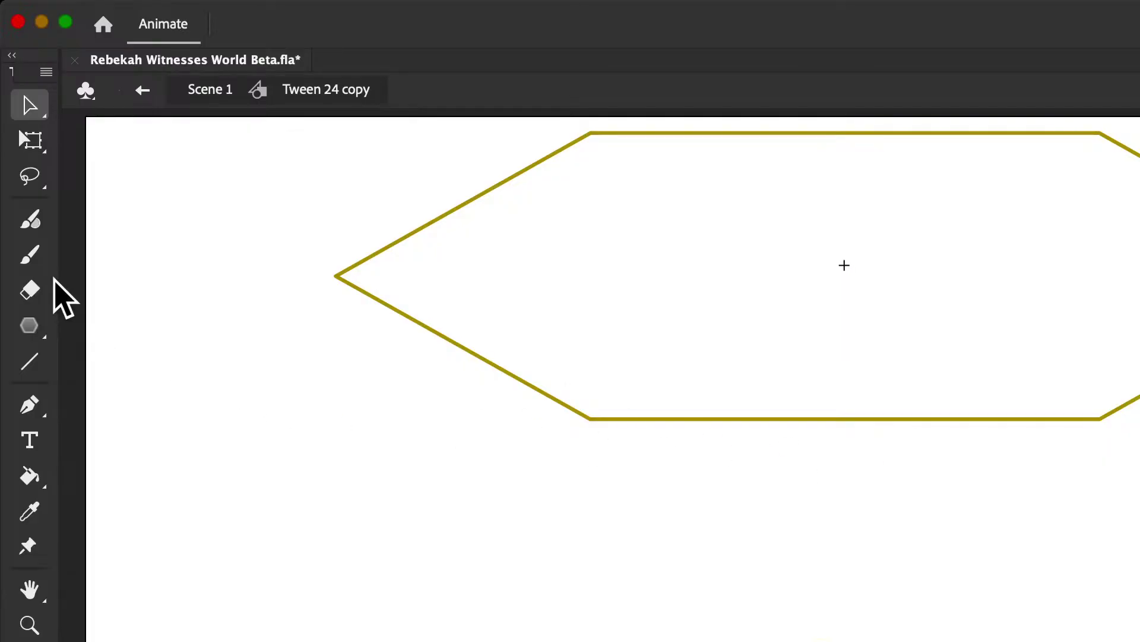
# Step: Add the green serif text AMBERLINC at the center of the hexagon
pyautogui.click(43, 447)
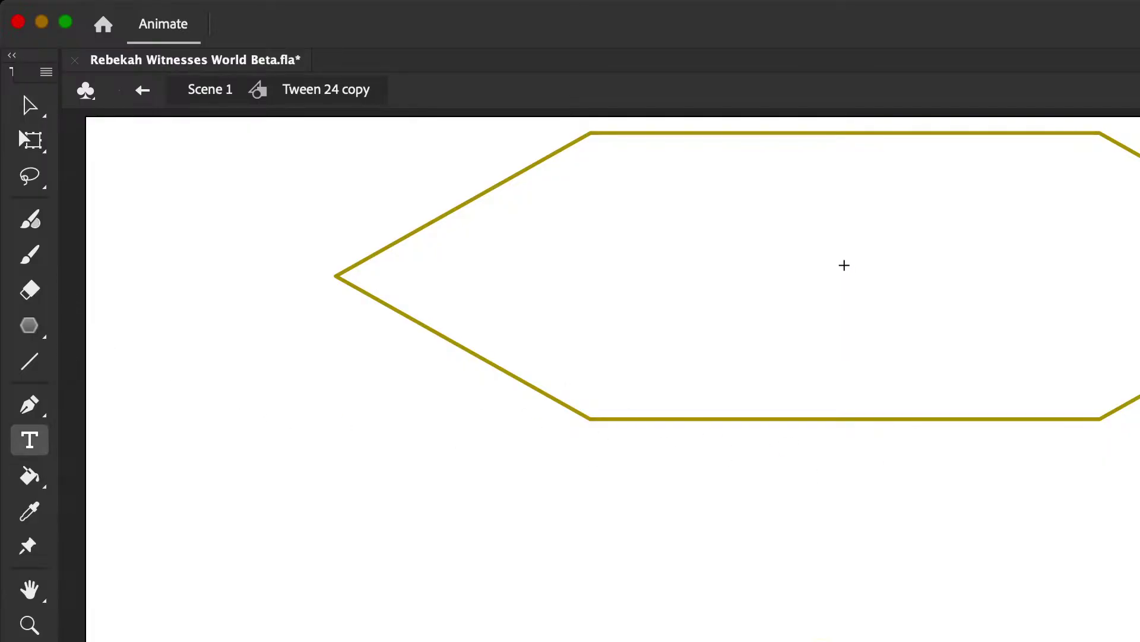
pyautogui.click(845, 267)
pyautogui.write('AMBERLINC')
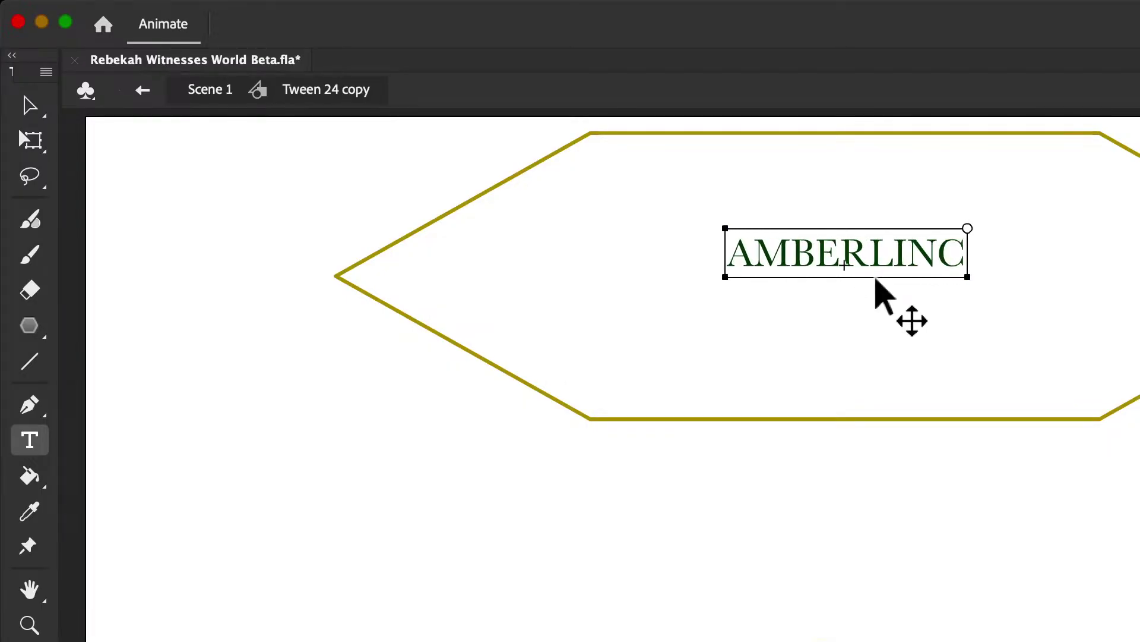
pyautogui.press('super+a')
pyautogui.press('BackSpace')
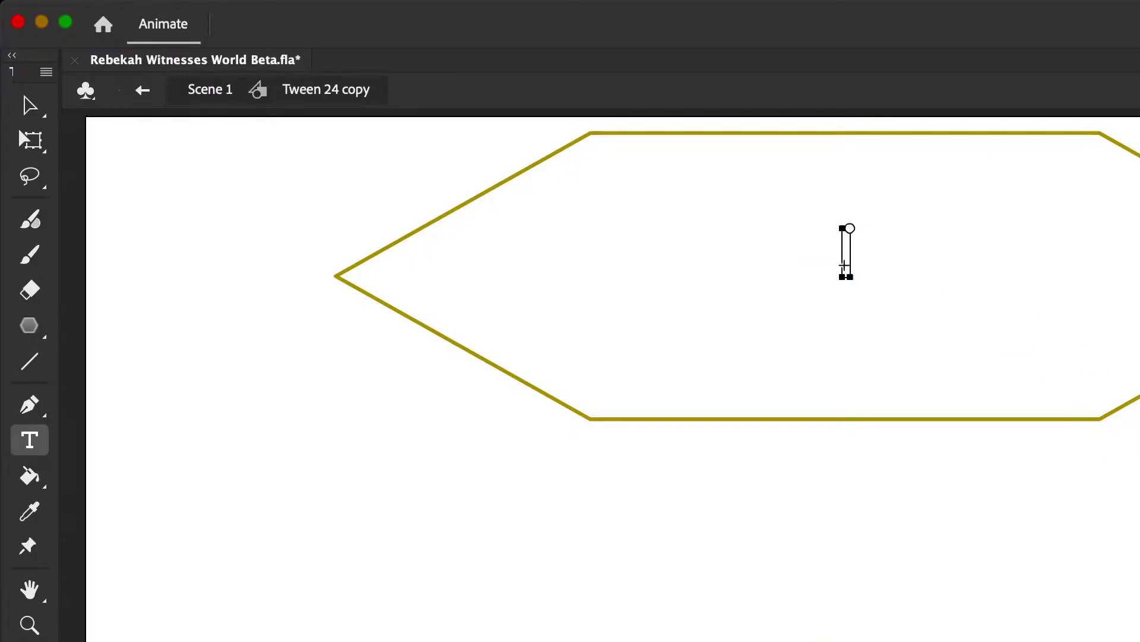
pyautogui.press('super+z')
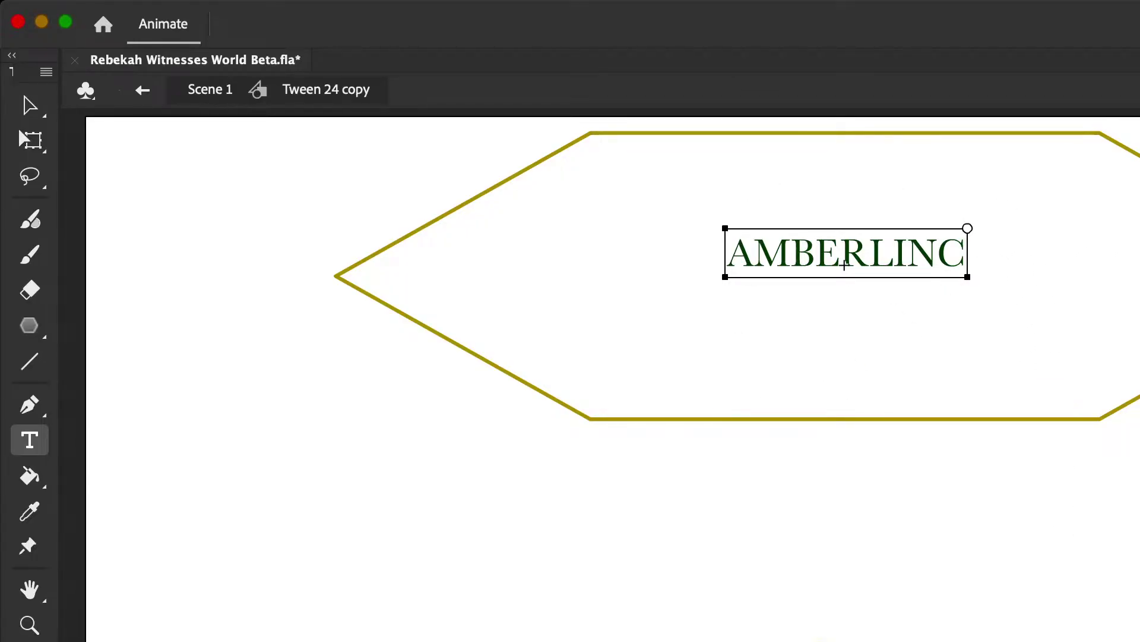
# Step: Enlarge the AMBERLINC text to span most of the hexagon, make it black, and center it inside the gold outline
pyautogui.doubleClick(844, 264)
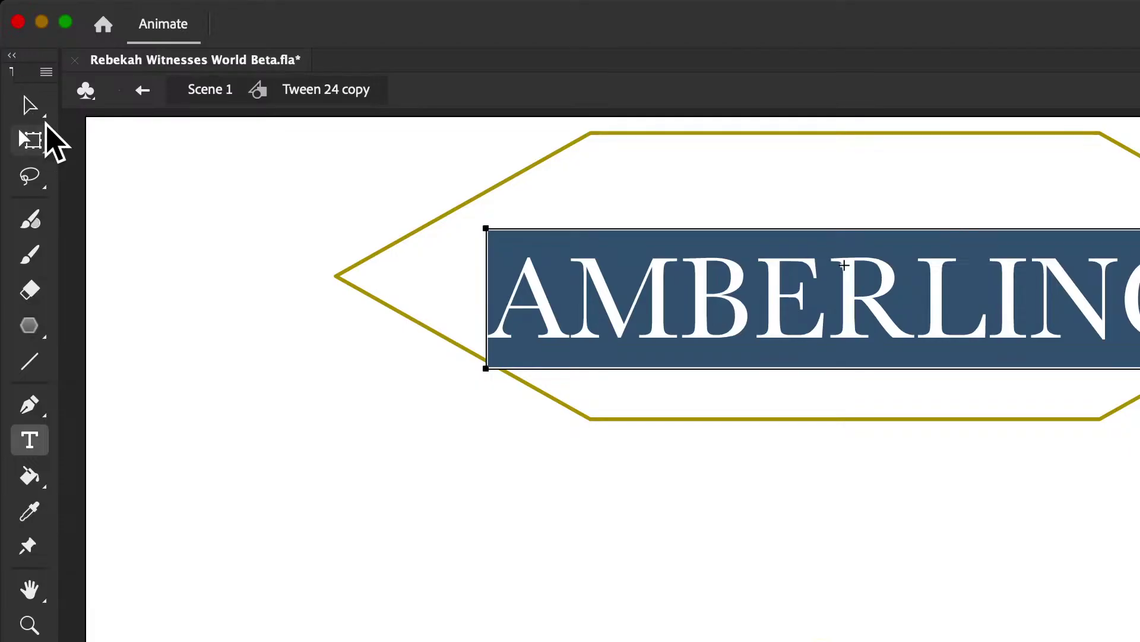
pyautogui.click(30, 105)
pyautogui.moveTo(805, 275); pyautogui.dragTo(804, 234)
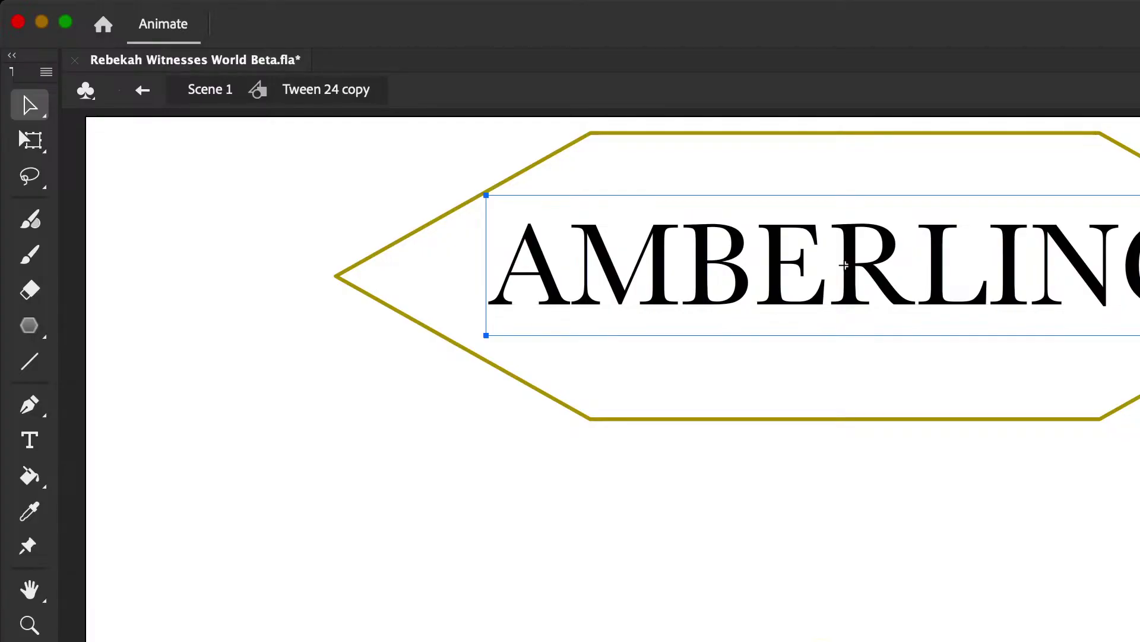
pyautogui.press('Left')
pyautogui.press('Right')
pyautogui.press('Left')
pyautogui.press('Left')
pyautogui.press('Escape')
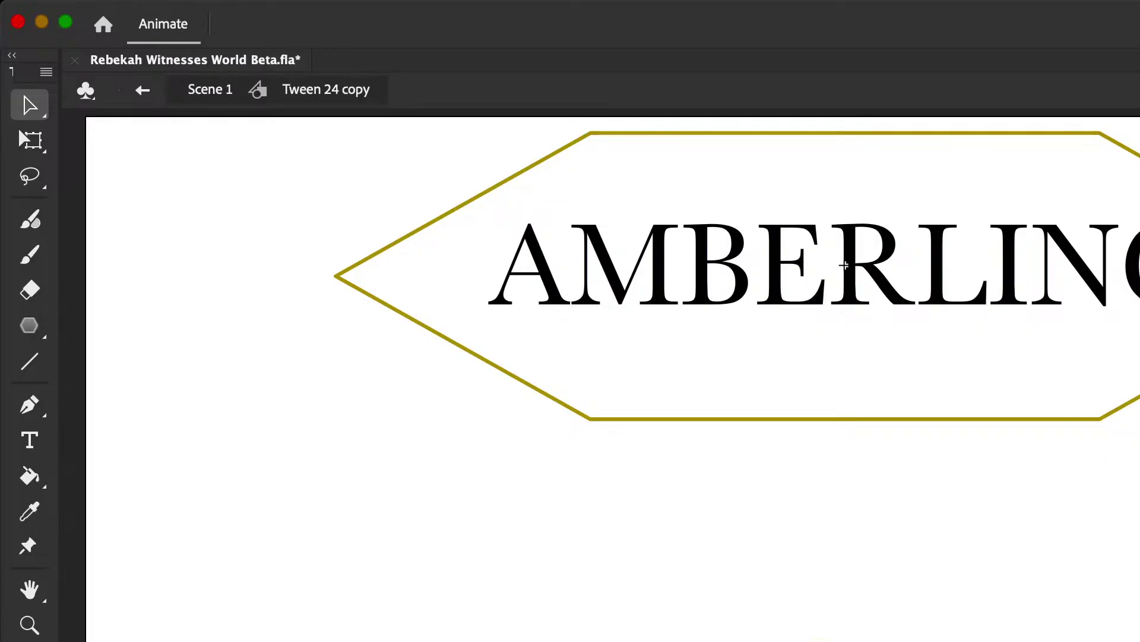
# Step: Leave the sign symbol for Scene 1 and check the sign view against the close-up of the red character sketch
pyautogui.click(208, 90)
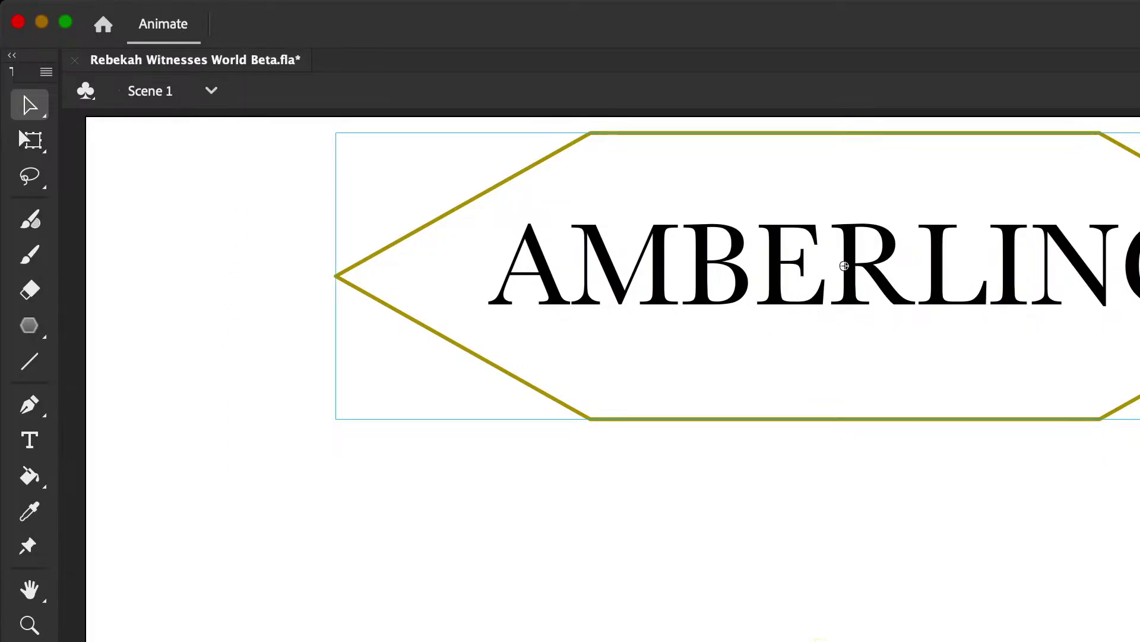
pyautogui.press('.')
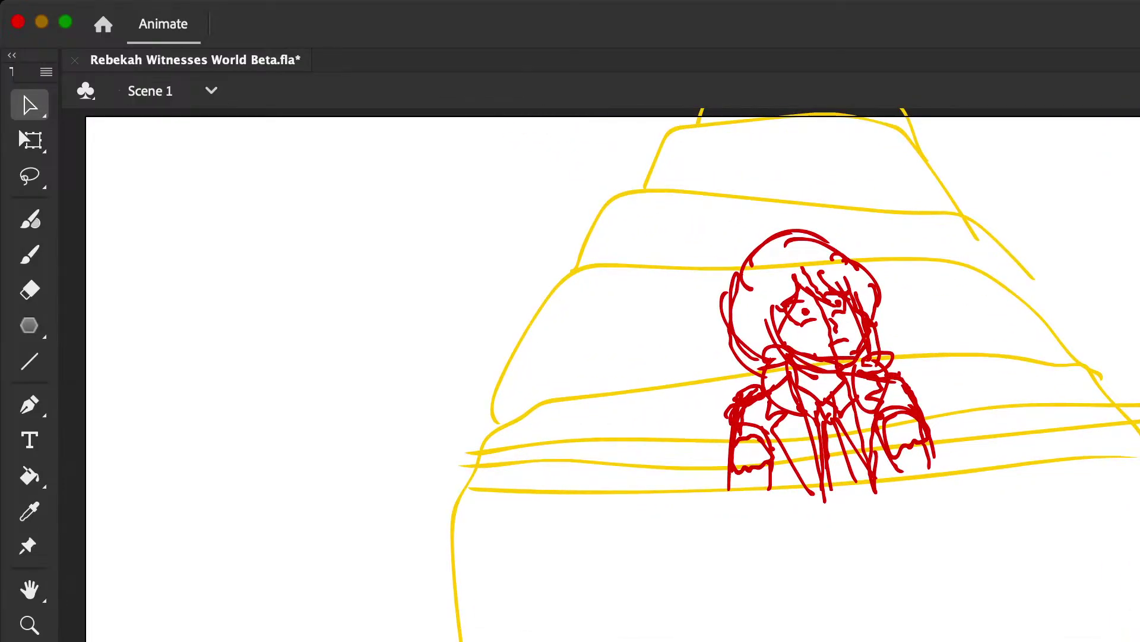
pyautogui.press('super+minus')
pyautogui.press('super+equal')
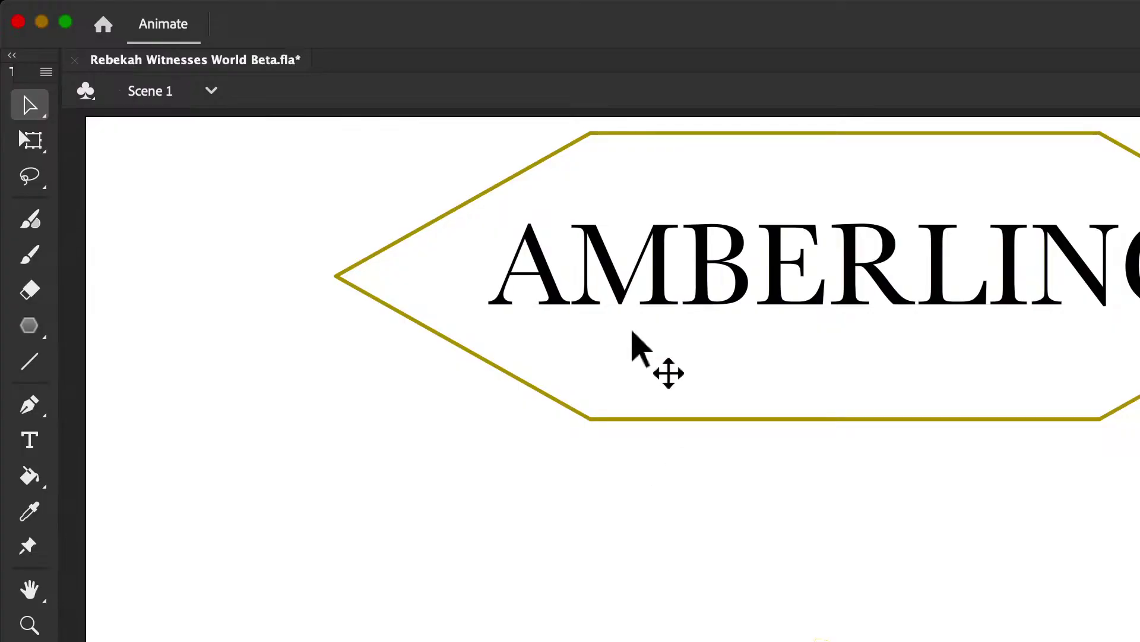
# Step: Apply a wide, soft golden-yellow glow to the AMBERLINC sign and play back the animation
pyautogui.click(643, 195)
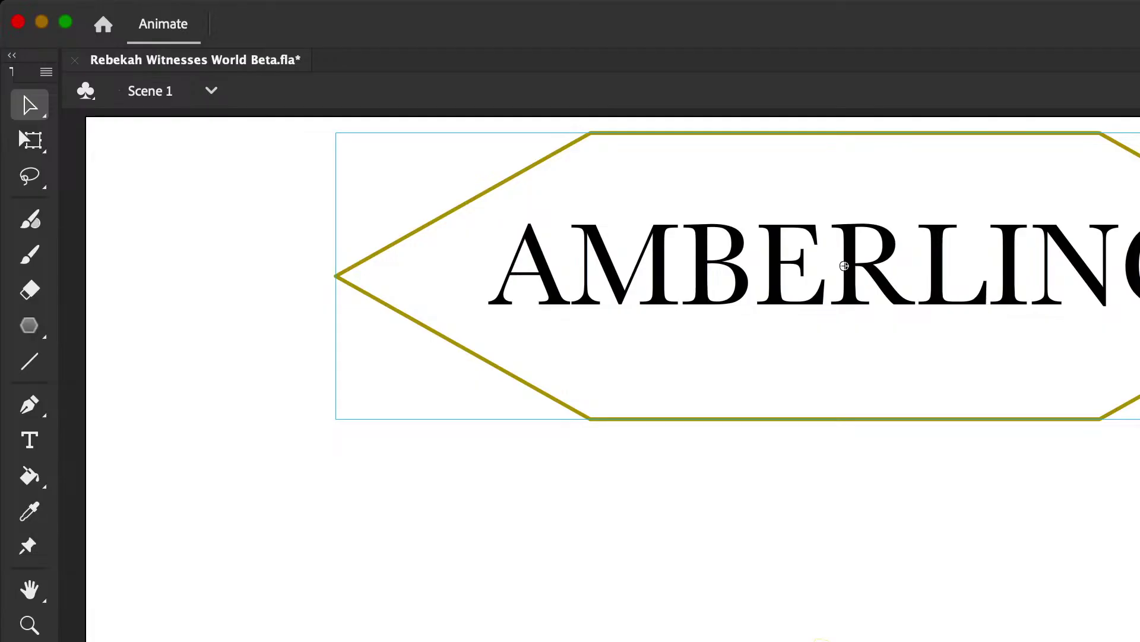
pyautogui.click(844, 266)
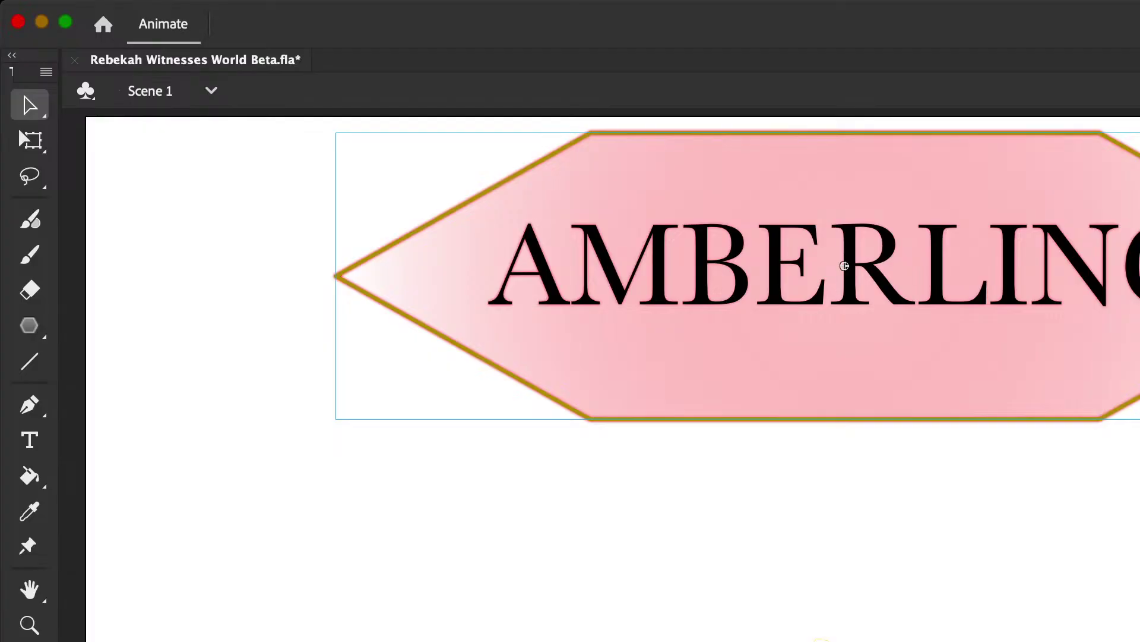
pyautogui.click(844, 265)
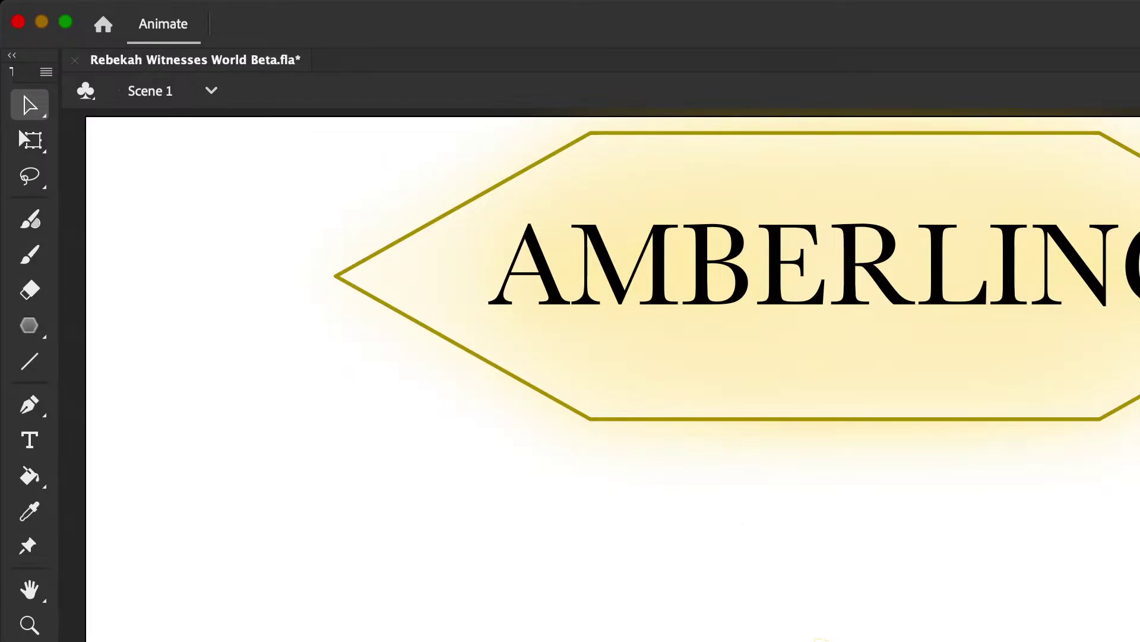
pyautogui.click(845, 265)
pyautogui.click(823, 640)
pyautogui.press('Escape')
pyautogui.press('Return')
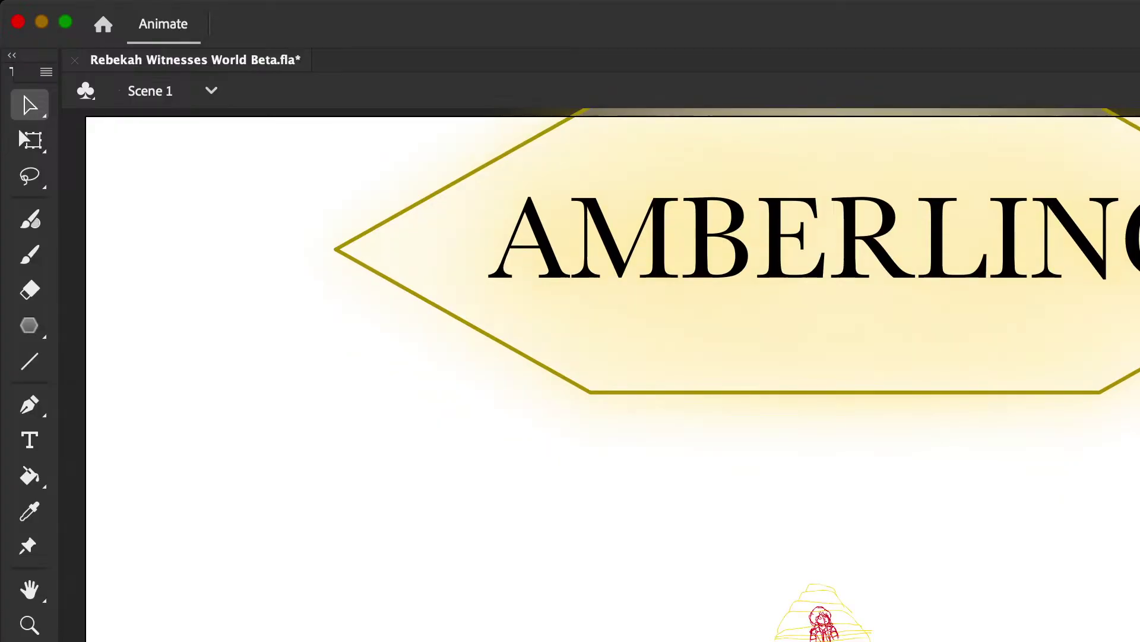
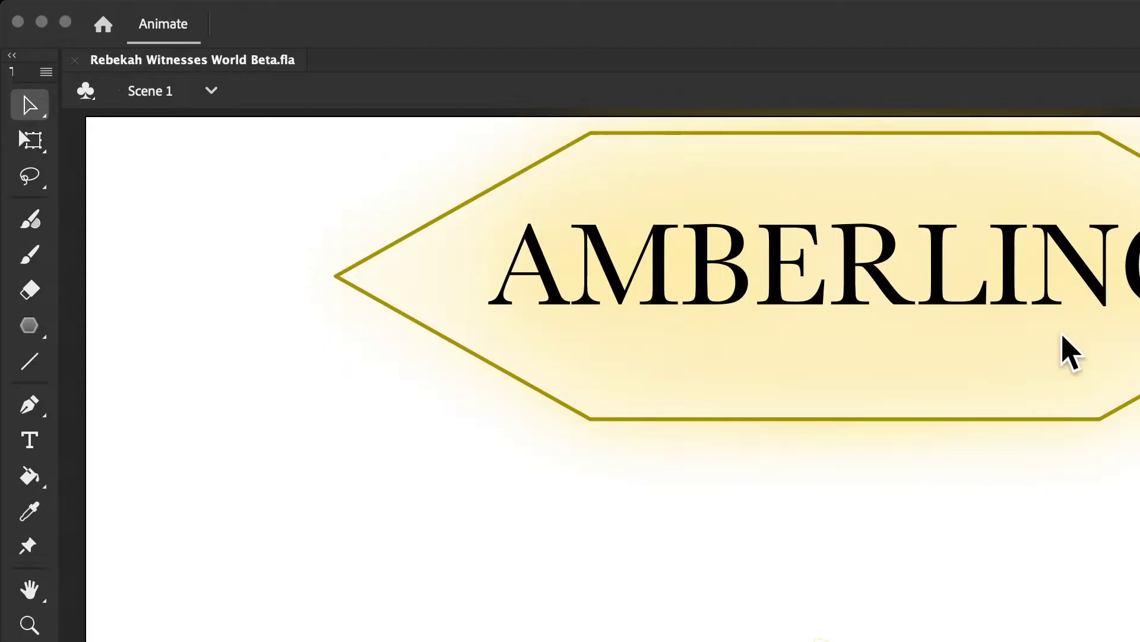
pyautogui.press('space')
# Step: Switch to Photoshop, select the whole empty canvas of the Textures file, and set the Gradient tool to Classic gradient
pyautogui.click(28, 482)
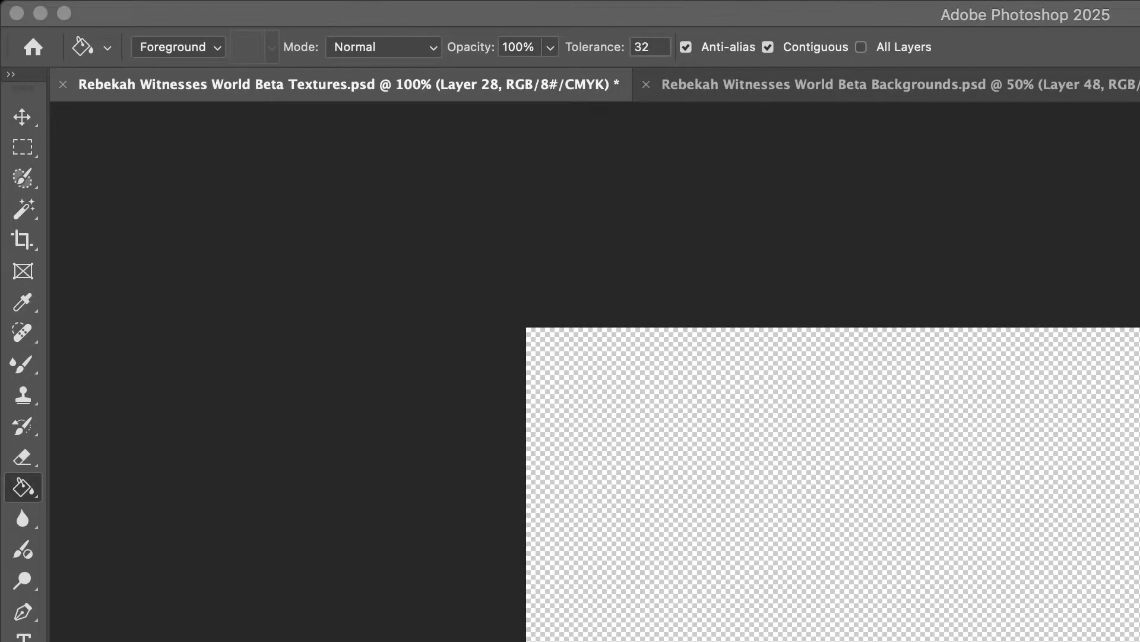
pyautogui.click(410, 196)
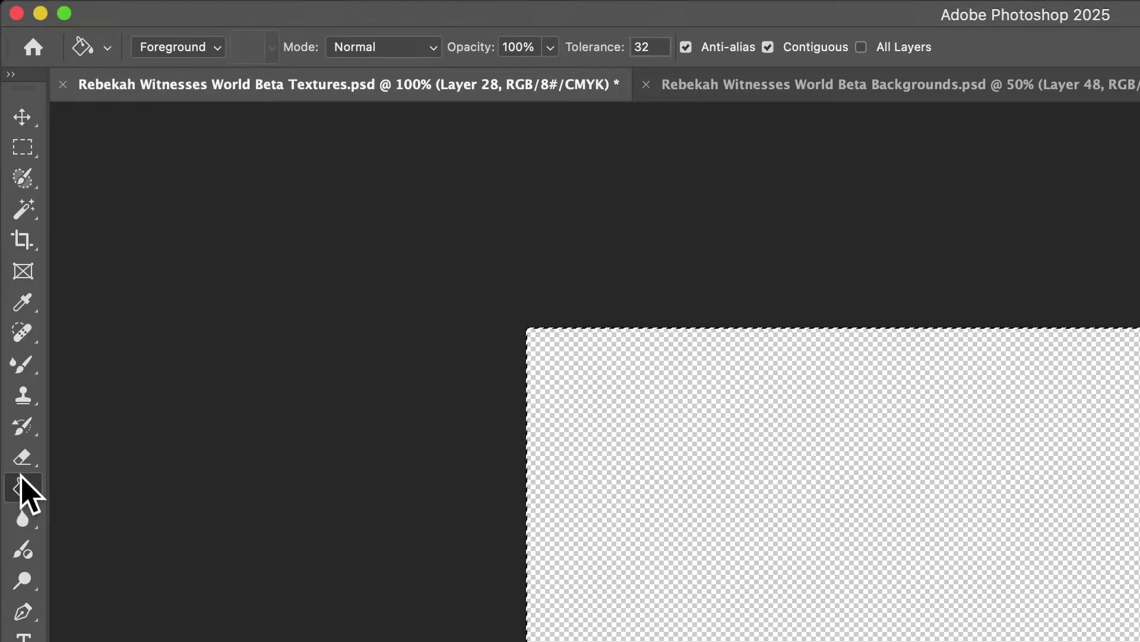
pyautogui.hotkey('shift', 'g')
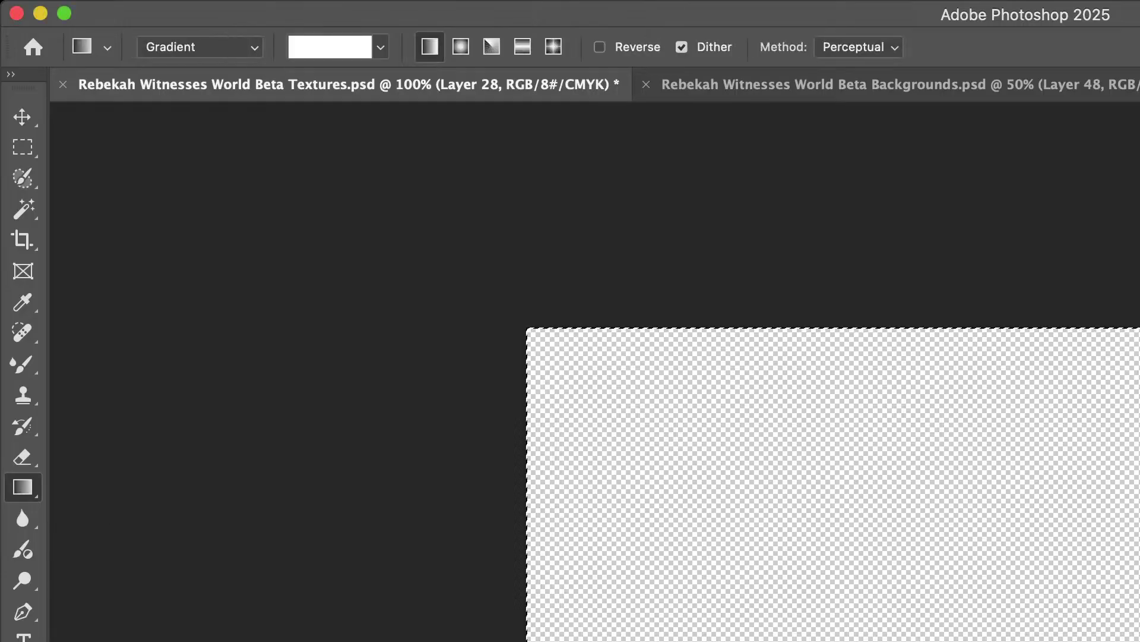
pyautogui.press('i')
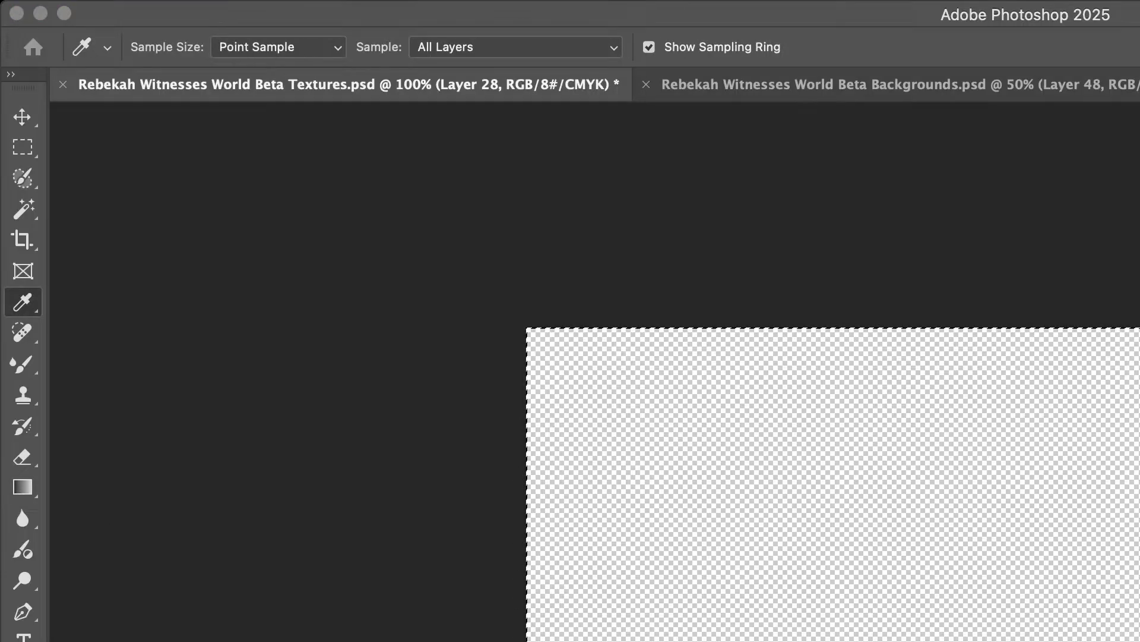
pyautogui.press('g')
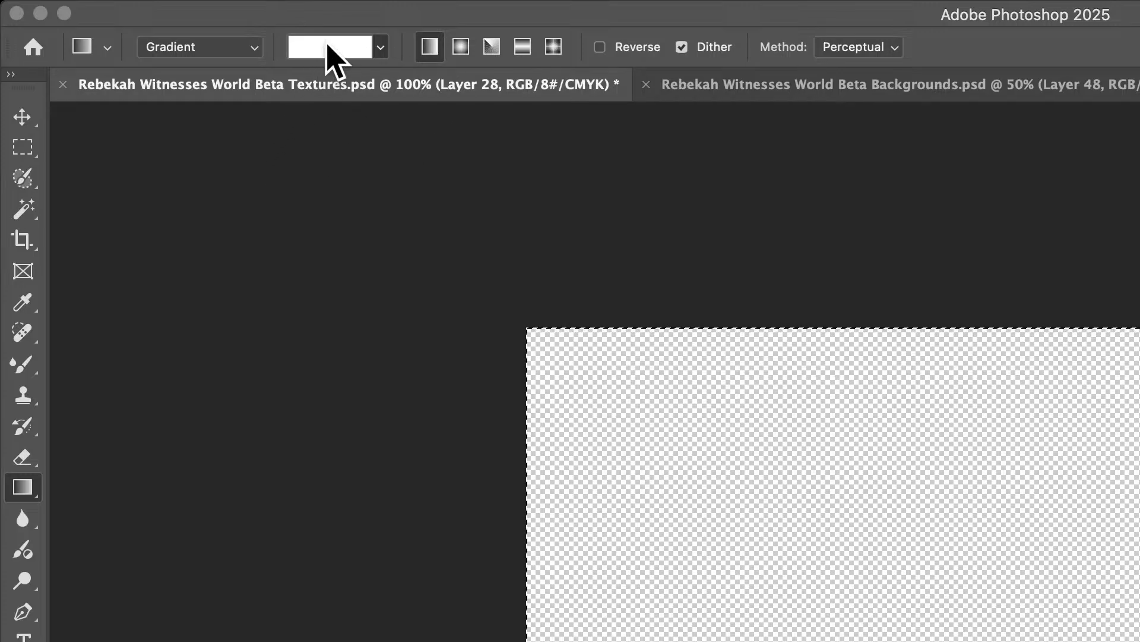
pyautogui.click(215, 48)
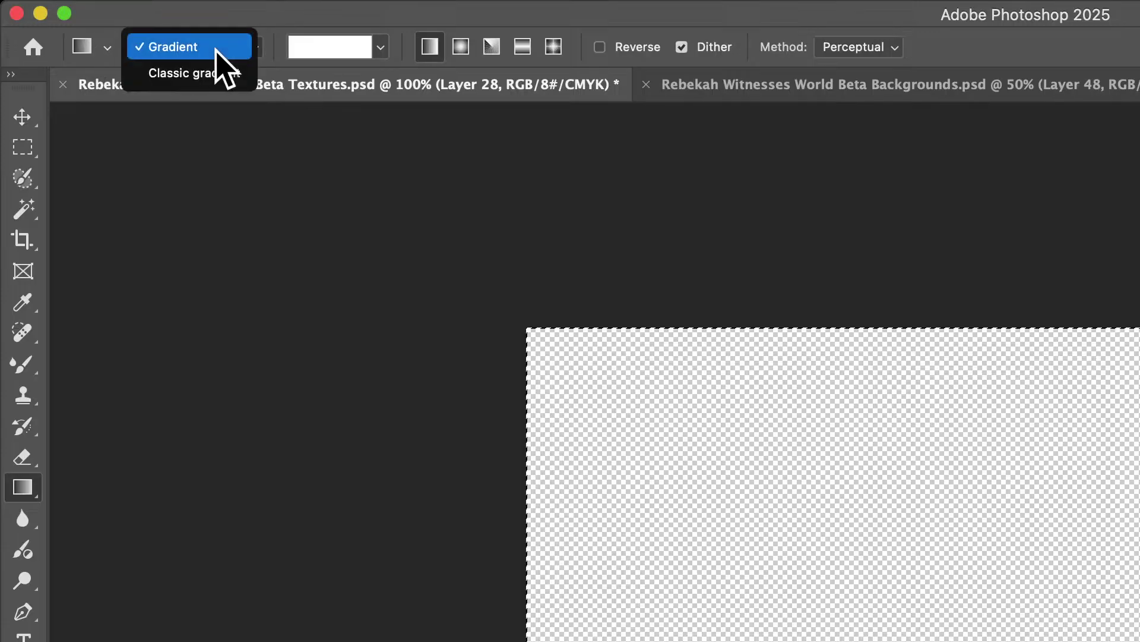
pyautogui.click(224, 73)
# Step: Fill the entire selected canvas with a horizontal linear gradient running through gold, dark olive, pale cream and gold
pyautogui.press('i')
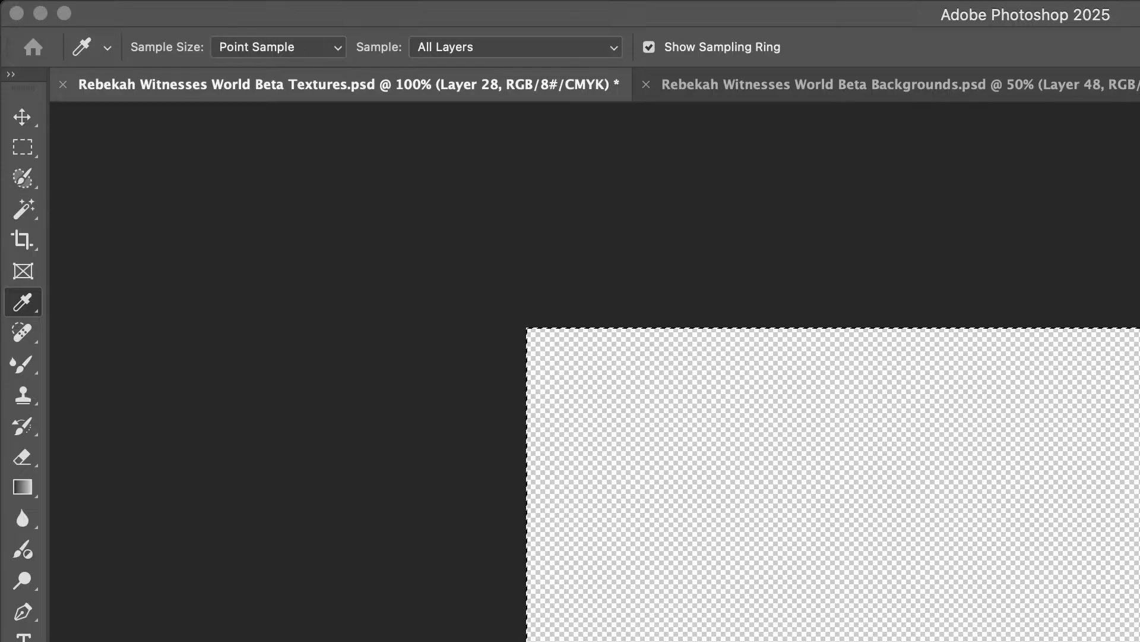
pyautogui.press('super+d')
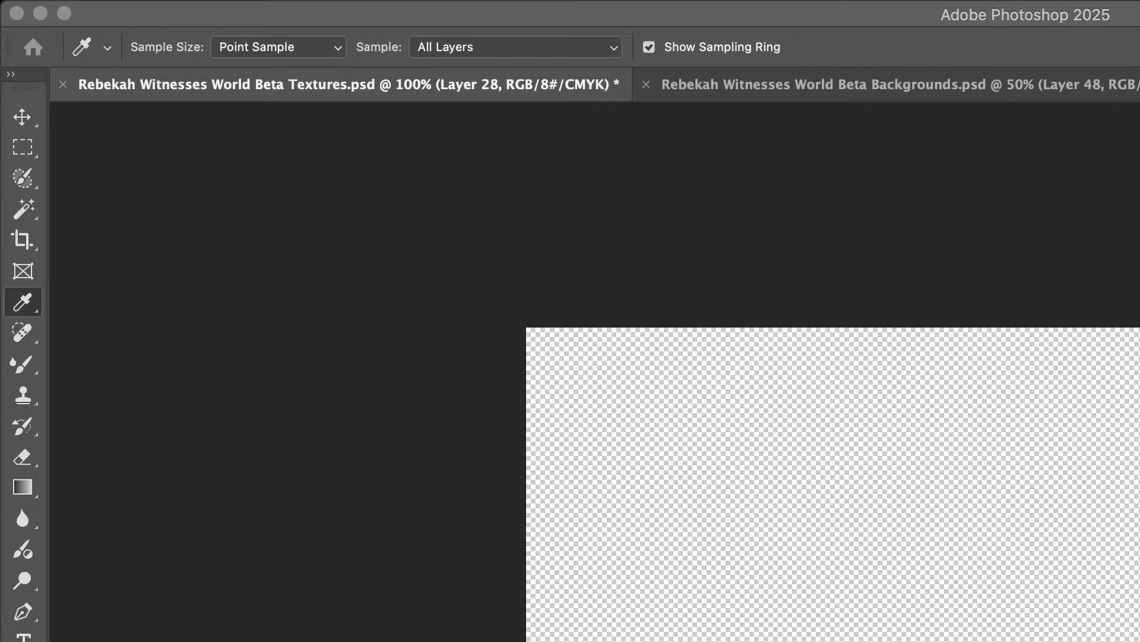
pyautogui.press('super+a')
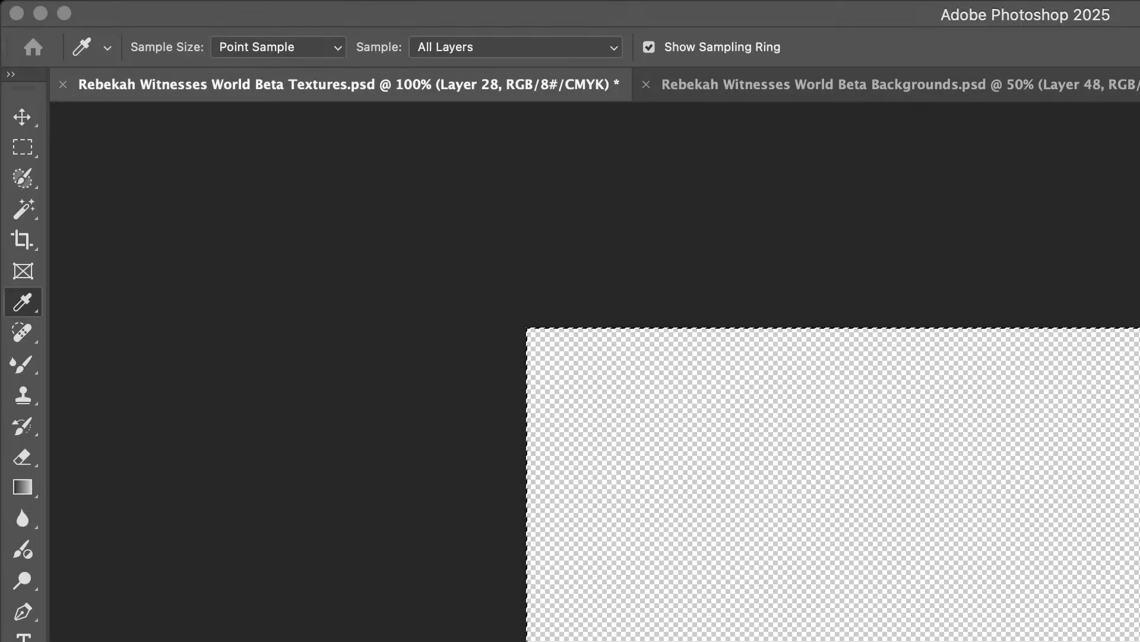
pyautogui.press('g')
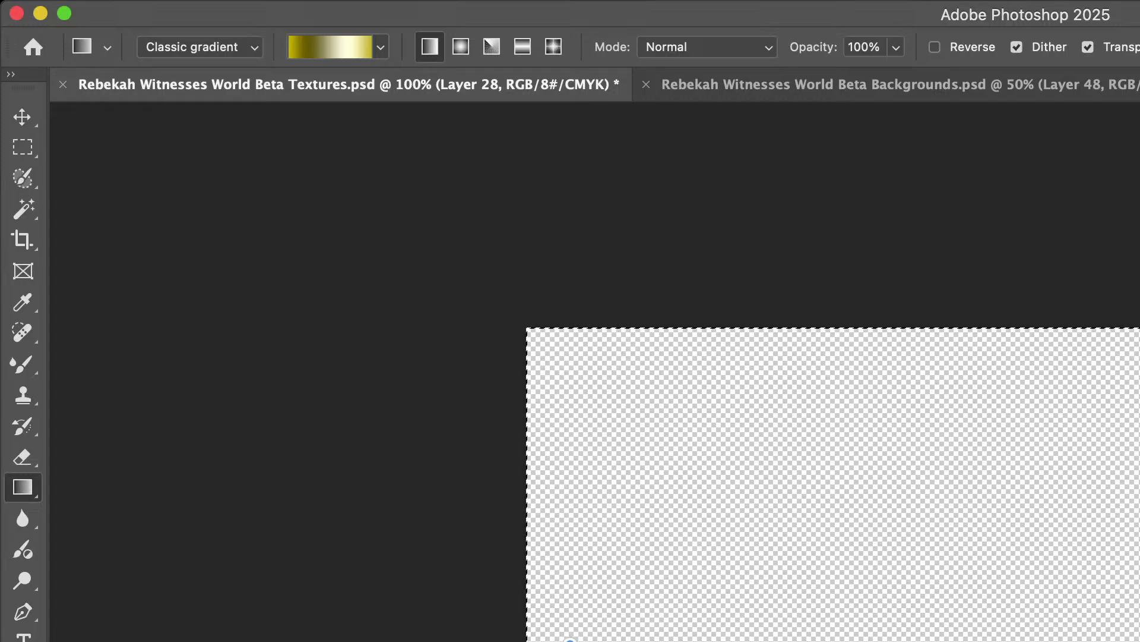
pyautogui.moveTo(570, 639); pyautogui.dragTo(951, 640)
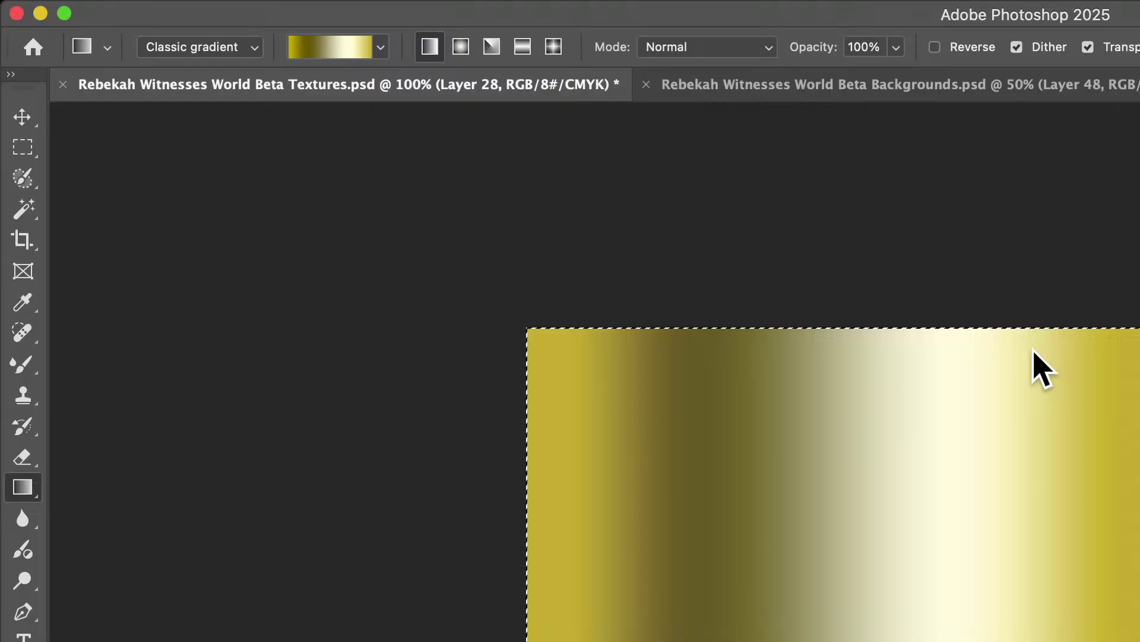
# Step: Add multicolored noise to the gold gradient, blur it horizontally into brushed-metal streaks, and deselect the canvas
pyautogui.press('super+alt+f')
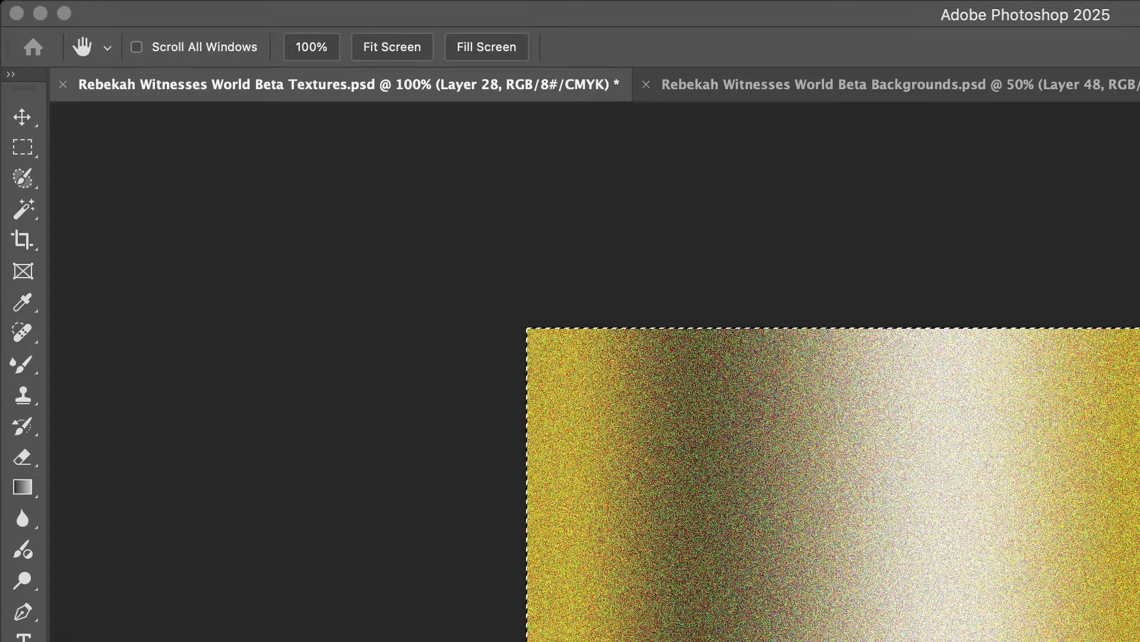
pyautogui.press('Return')
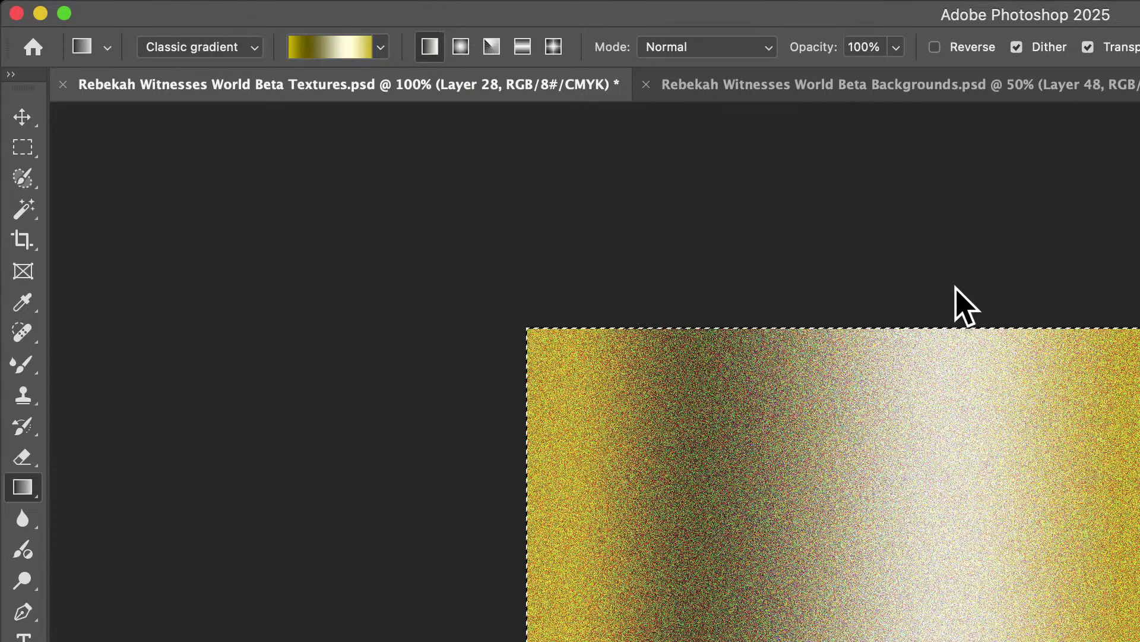
pyautogui.press('super+alt+f')
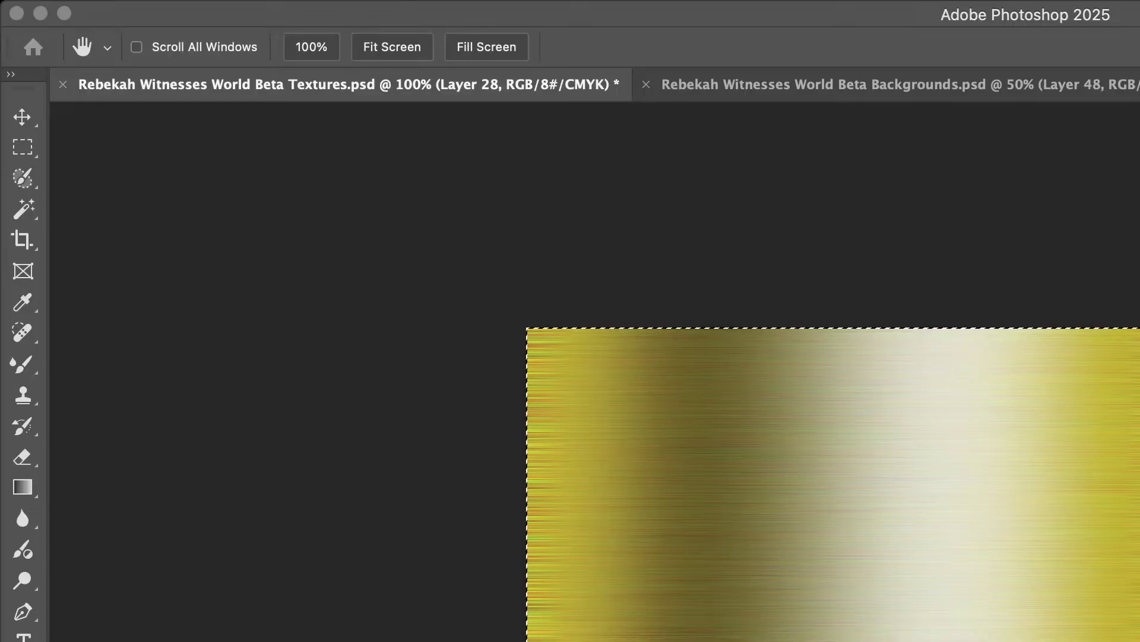
pyautogui.press('super+d')
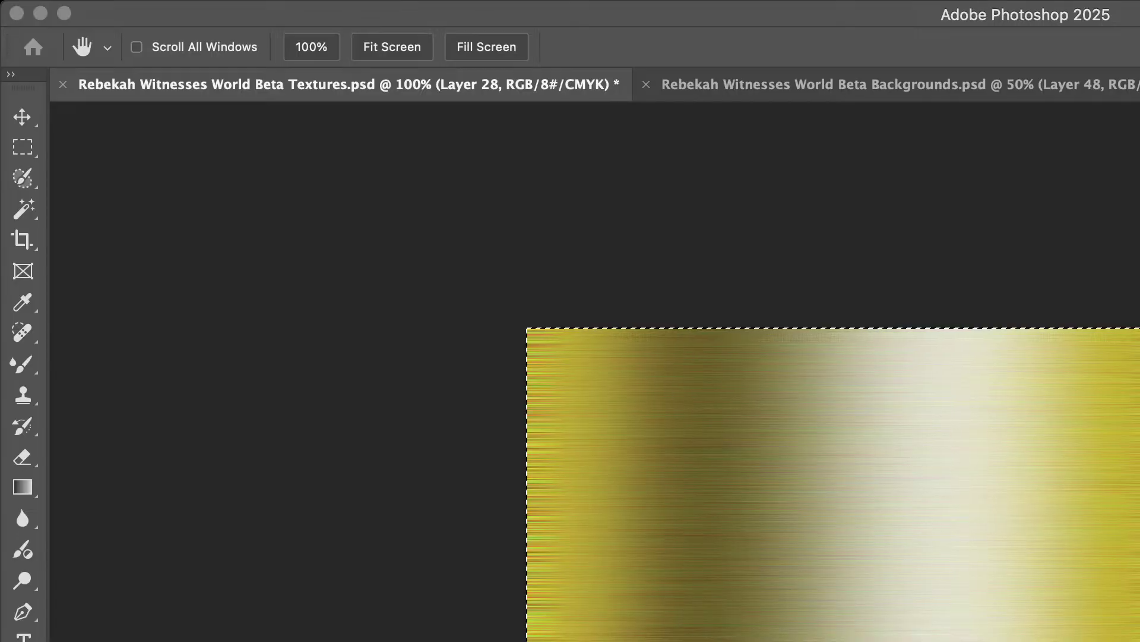
pyautogui.press('super+d')
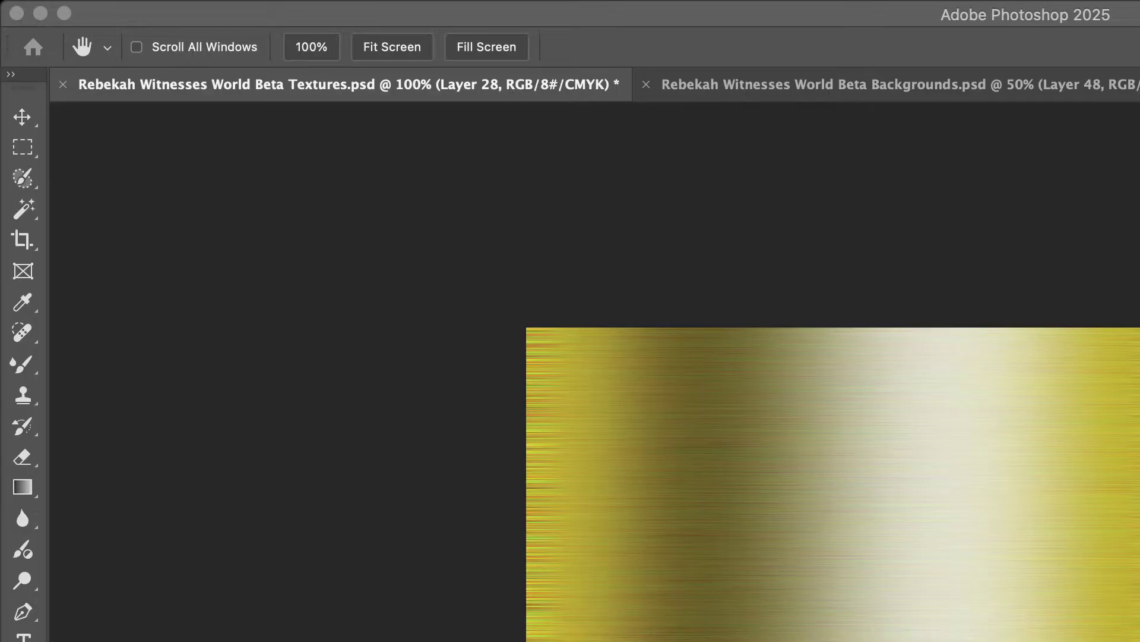
# Step: Select the whole canvas and offset the brushed gold texture with wraparound, bringing its edge seam into the middle
pyautogui.press('super+a')
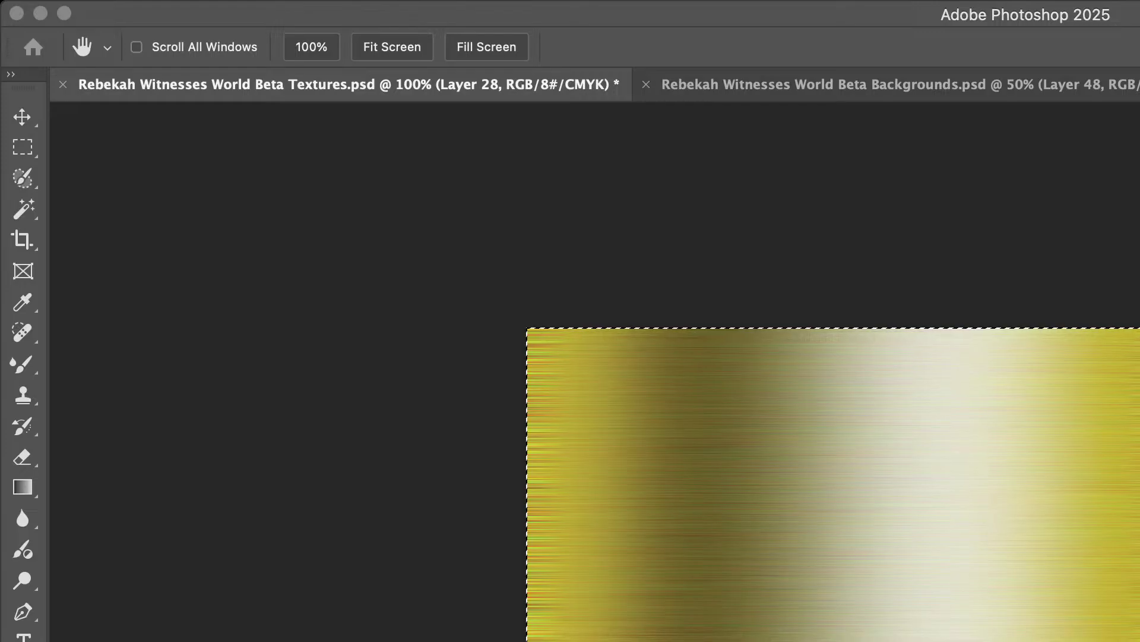
pyautogui.press('super+d')
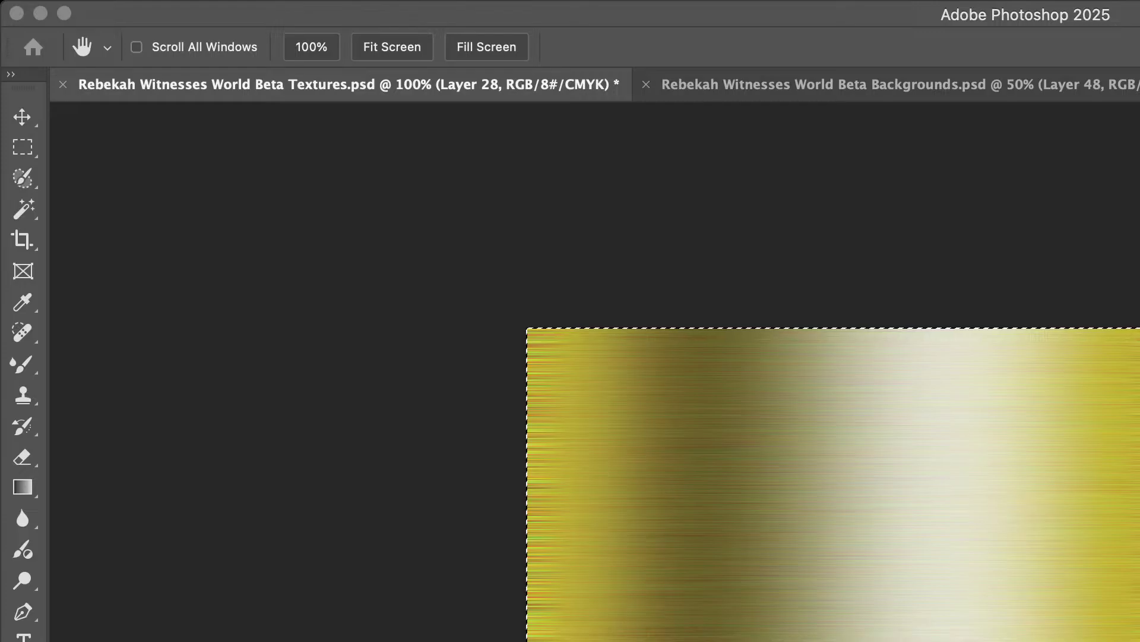
pyautogui.press('g')
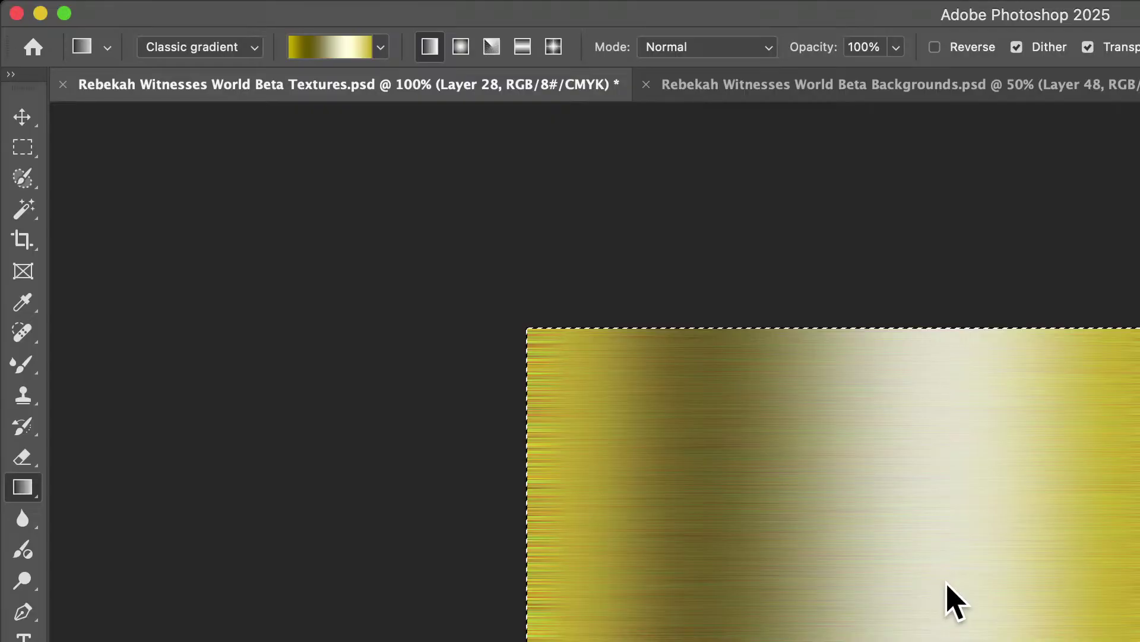
pyautogui.press('super+alt+f')
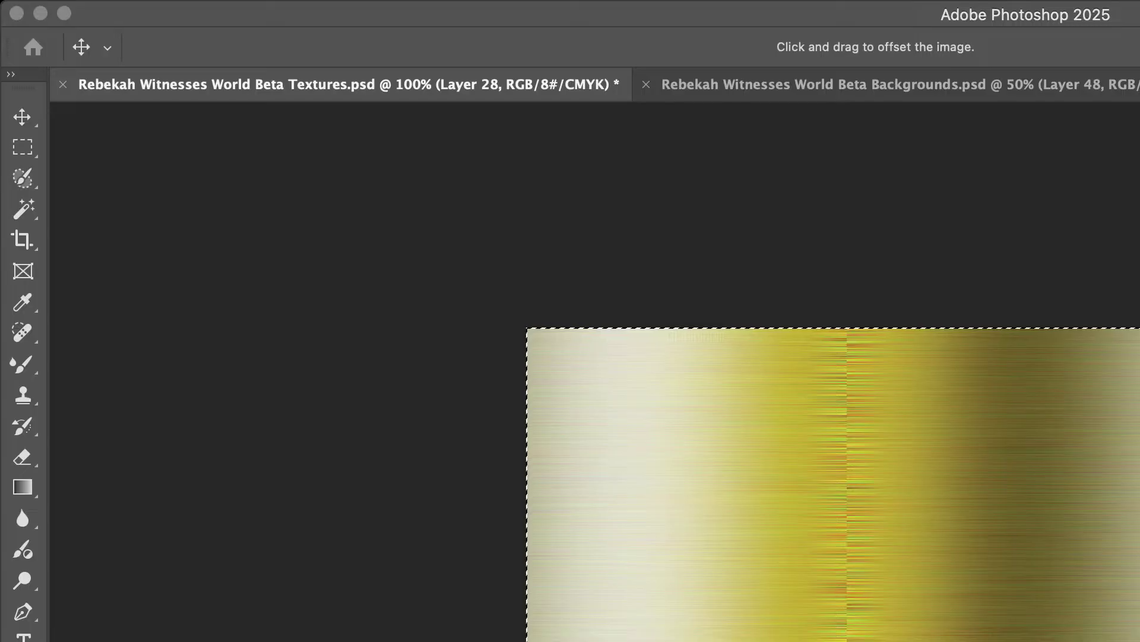
pyautogui.moveTo(832, 475); pyautogui.dragTo(832, 452)
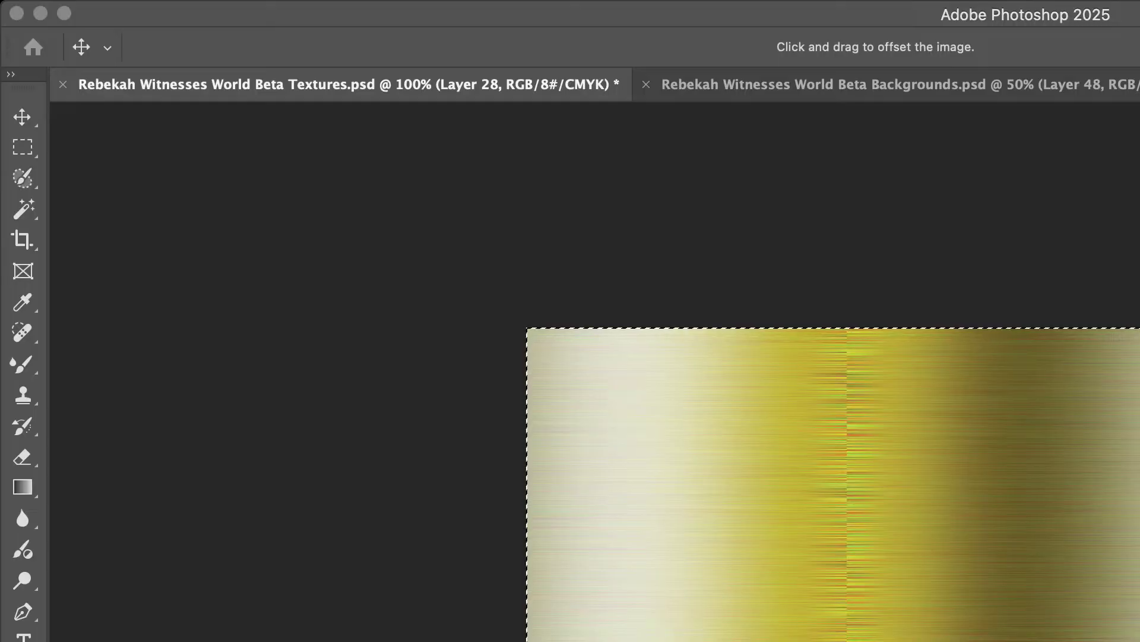
pyautogui.press('Return')
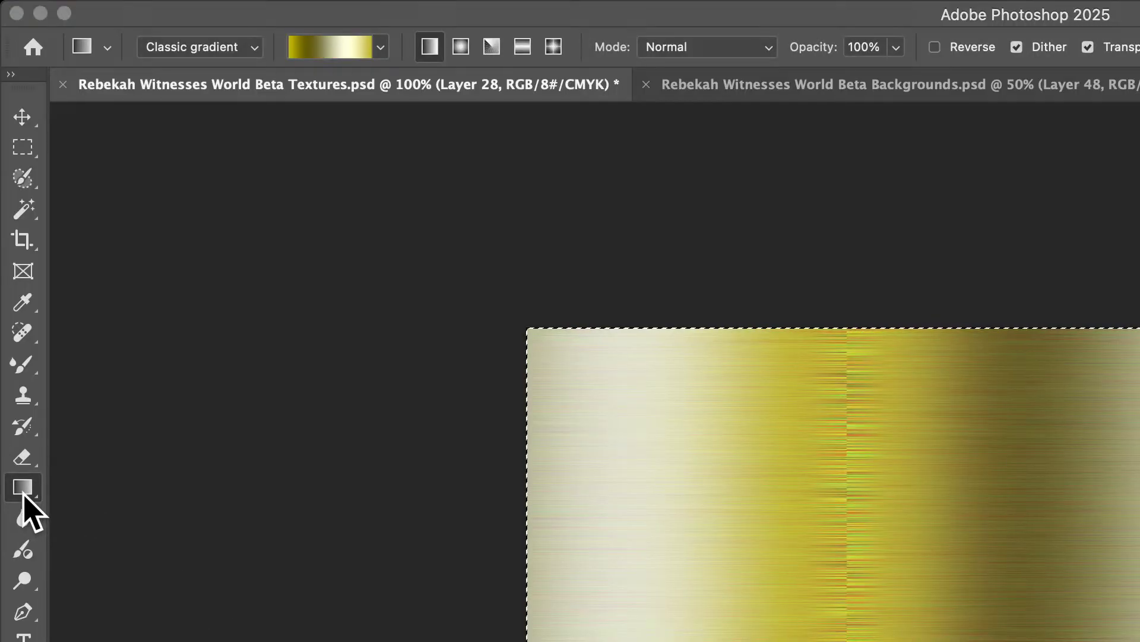
# Step: Try smearing the upper end of the central seam with the Mixer Brush, and undo the stroke
pyautogui.click(23, 364)
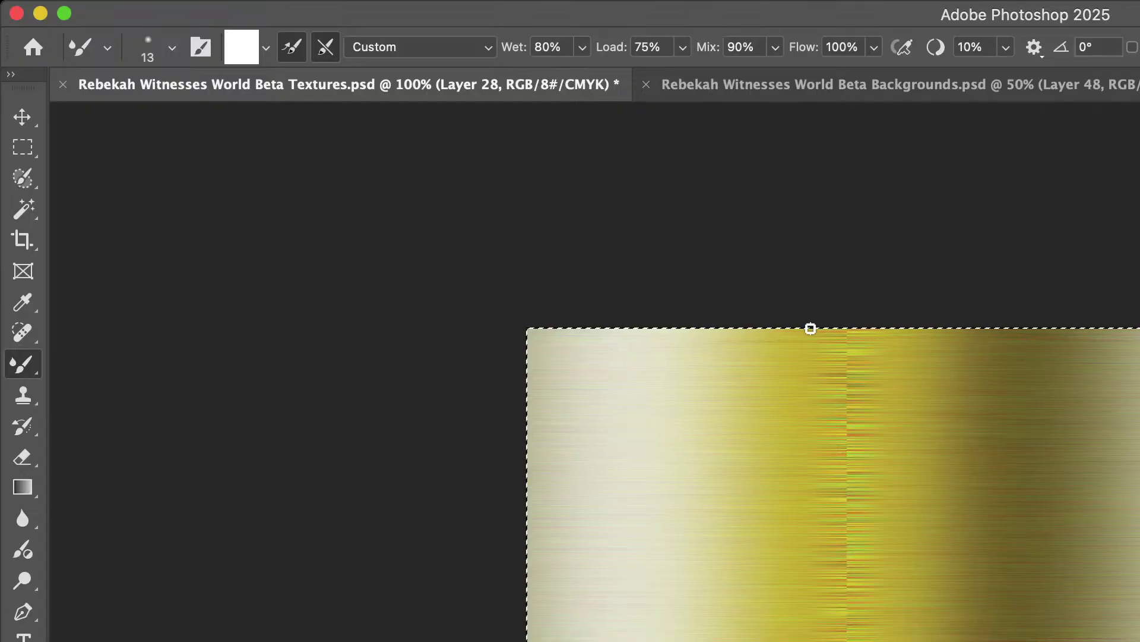
pyautogui.moveTo(863, 334)
pyautogui.mouseDown()
pyautogui.moveTo(815, 339)
pyautogui.moveTo(885, 345)
pyautogui.moveTo(782, 356)
pyautogui.moveTo(918, 362)
pyautogui.moveTo(791, 368)
pyautogui.moveTo(809, 377)
pyautogui.moveTo(921, 377)
pyautogui.moveTo(766, 379)
pyautogui.moveTo(921, 386)
pyautogui.moveTo(809, 384)
pyautogui.moveTo(867, 383)
pyautogui.mouseUp()
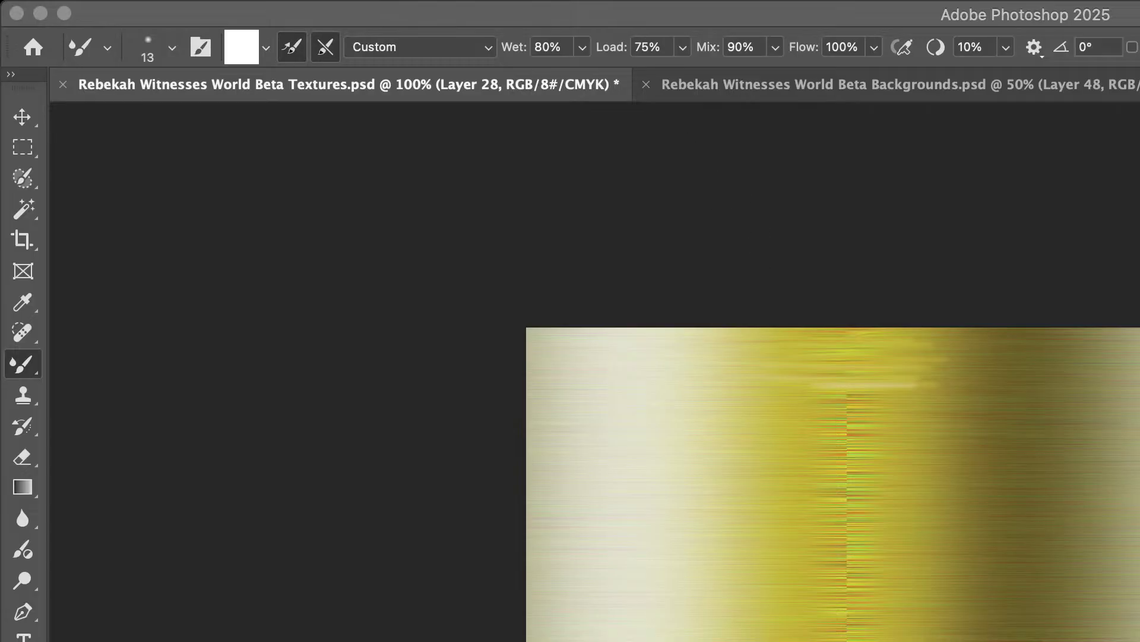
pyautogui.press('super+Tab')
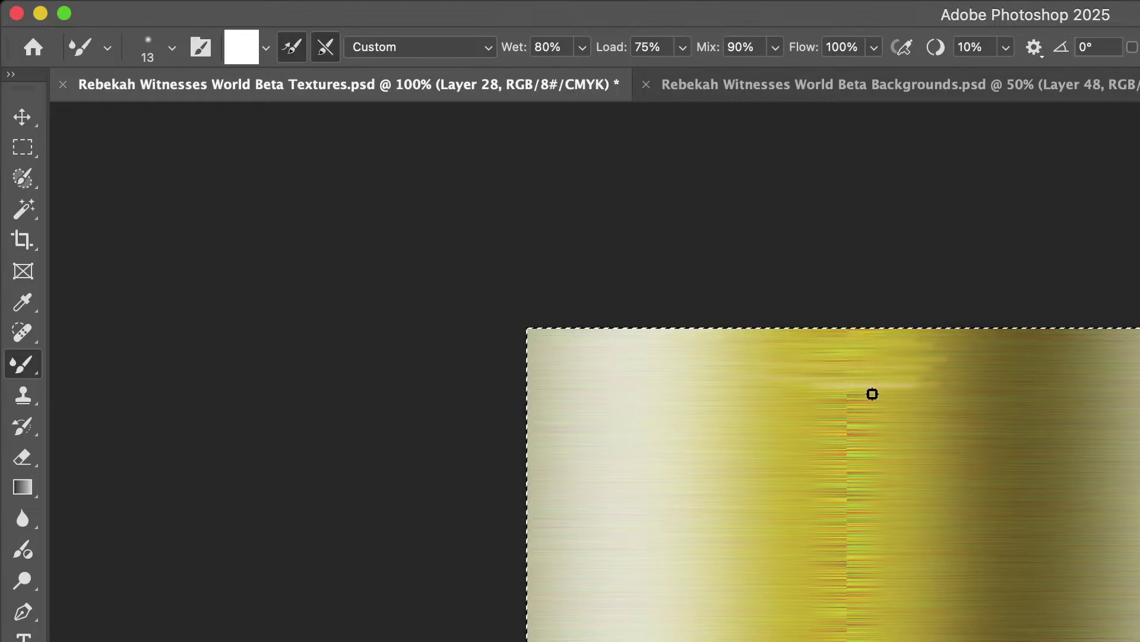
pyautogui.press('super+z')
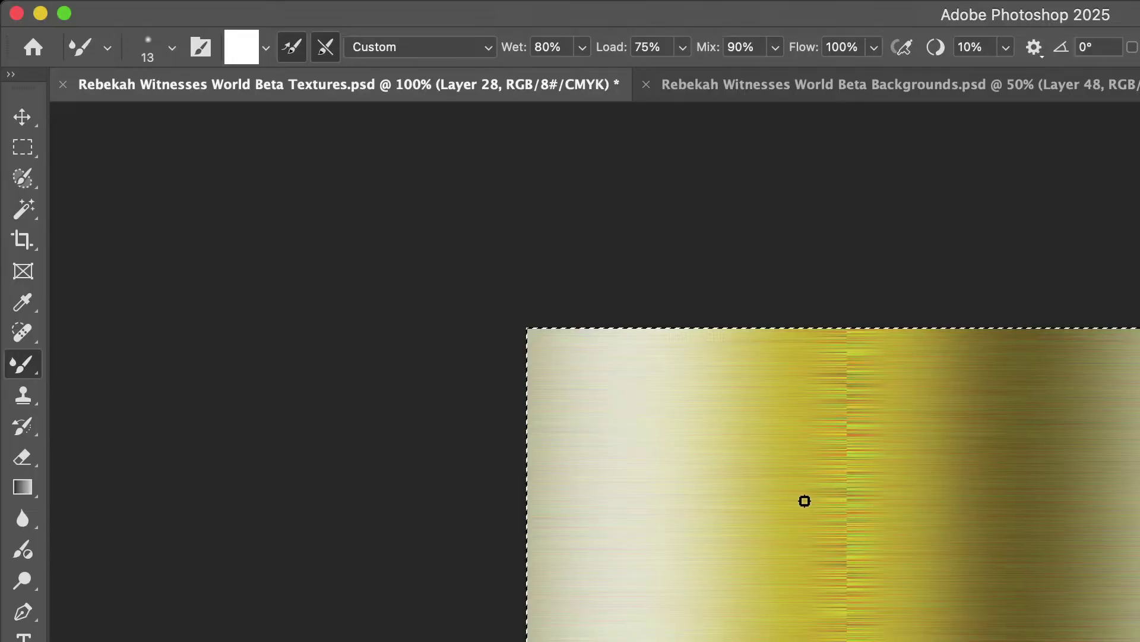
# Step: Try blending the central seam along its length with horizontal Mixer Brush strokes, extending some into the cream and olive bands
pyautogui.moveTo(887, 326)
pyautogui.mouseDown()
pyautogui.moveTo(813, 332)
pyautogui.moveTo(932, 345)
pyautogui.moveTo(808, 351)
pyautogui.moveTo(951, 361)
pyautogui.moveTo(800, 376)
pyautogui.moveTo(925, 382)
pyautogui.moveTo(808, 366)
pyautogui.moveTo(924, 384)
pyautogui.moveTo(815, 389)
pyautogui.moveTo(800, 401)
pyautogui.moveTo(904, 408)
pyautogui.moveTo(912, 392)
pyautogui.moveTo(893, 394)
pyautogui.moveTo(936, 414)
pyautogui.moveTo(806, 435)
pyautogui.moveTo(933, 452)
pyautogui.moveTo(783, 458)
pyautogui.moveTo(820, 475)
pyautogui.moveTo(887, 475)
pyautogui.moveTo(840, 483)
pyautogui.moveTo(903, 500)
pyautogui.moveTo(943, 482)
pyautogui.moveTo(790, 514)
pyautogui.moveTo(923, 526)
pyautogui.moveTo(911, 515)
pyautogui.moveTo(813, 532)
pyautogui.moveTo(838, 545)
pyautogui.moveTo(825, 549)
pyautogui.moveTo(940, 554)
pyautogui.moveTo(899, 562)
pyautogui.moveTo(910, 563)
pyautogui.moveTo(902, 586)
pyautogui.moveTo(806, 596)
pyautogui.moveTo(875, 588)
pyautogui.moveTo(807, 606)
pyautogui.moveTo(921, 606)
pyautogui.moveTo(799, 626)
pyautogui.moveTo(839, 637)
pyautogui.mouseUp()
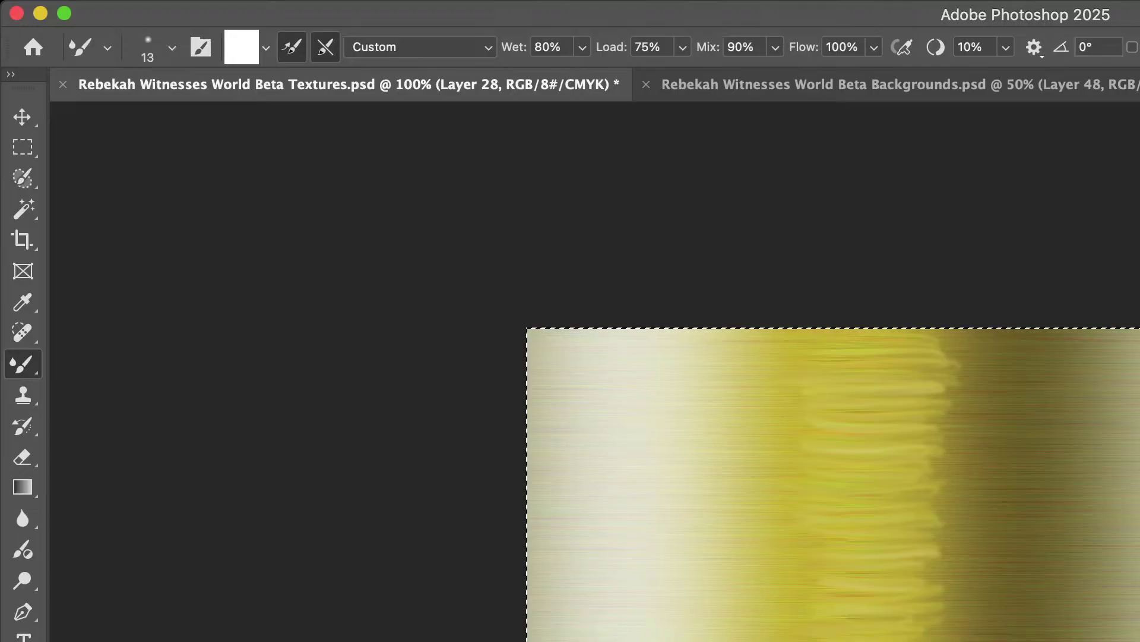
pyautogui.press('super+Tab')
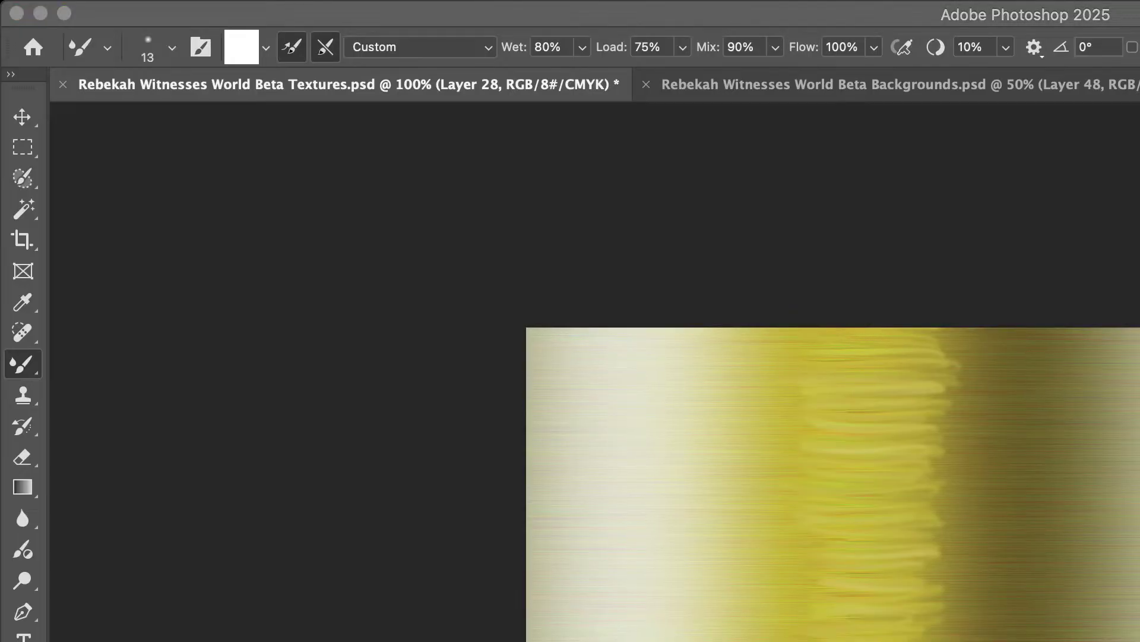
pyautogui.press('super+Tab')
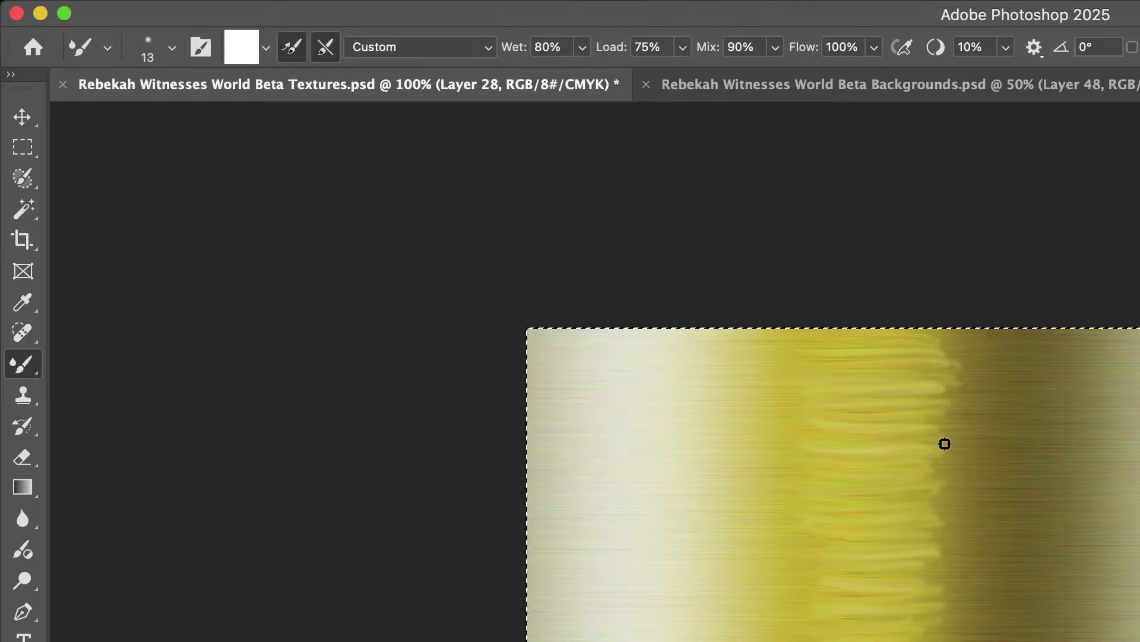
pyautogui.press('e')
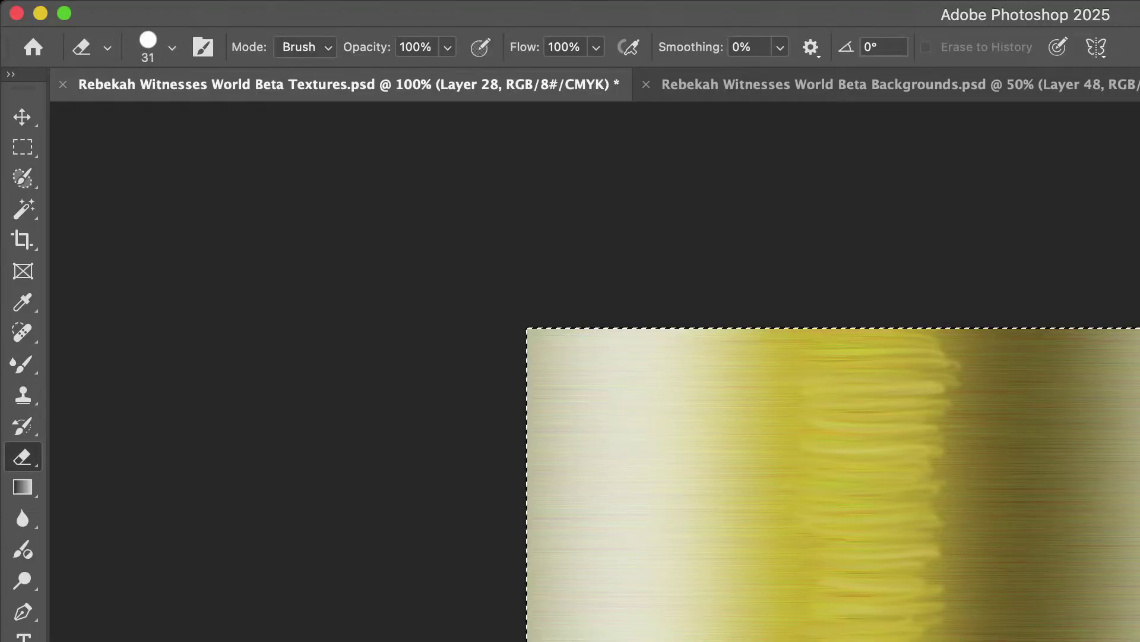
pyautogui.click(24, 367)
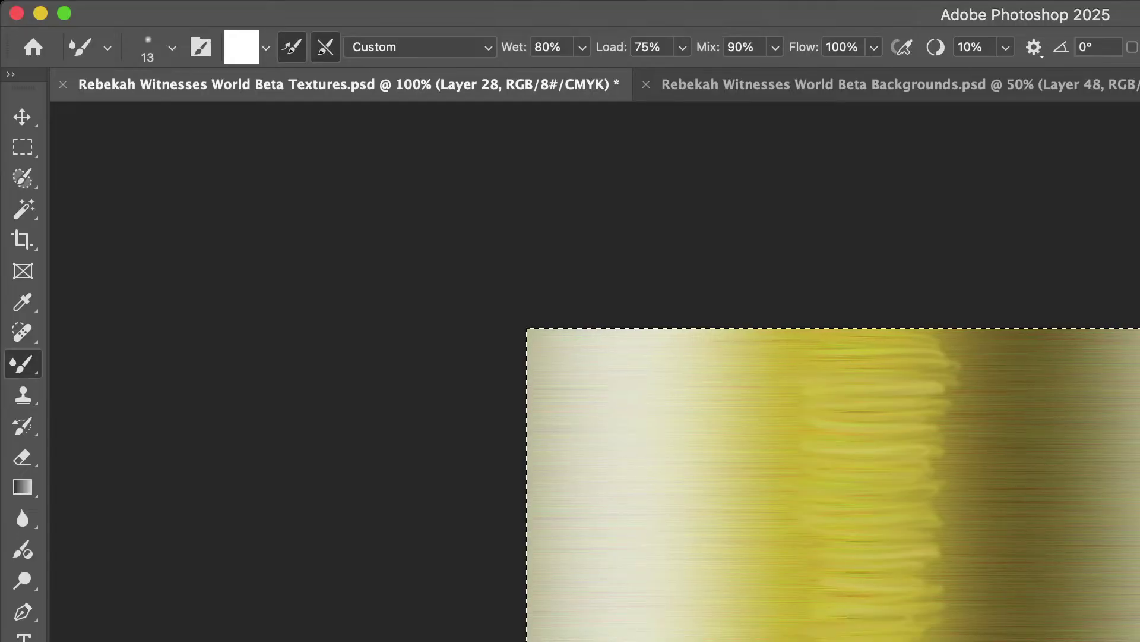
pyautogui.moveTo(784, 631)
pyautogui.mouseDown()
pyautogui.moveTo(950, 606)
pyautogui.moveTo(963, 568)
pyautogui.moveTo(795, 537)
pyautogui.moveTo(725, 486)
pyautogui.moveTo(710, 451)
pyautogui.moveTo(943, 436)
pyautogui.mouseUp()
pyautogui.moveTo(1008, 379)
pyautogui.mouseDown()
pyautogui.moveTo(964, 361)
pyautogui.moveTo(952, 333)
pyautogui.mouseUp()
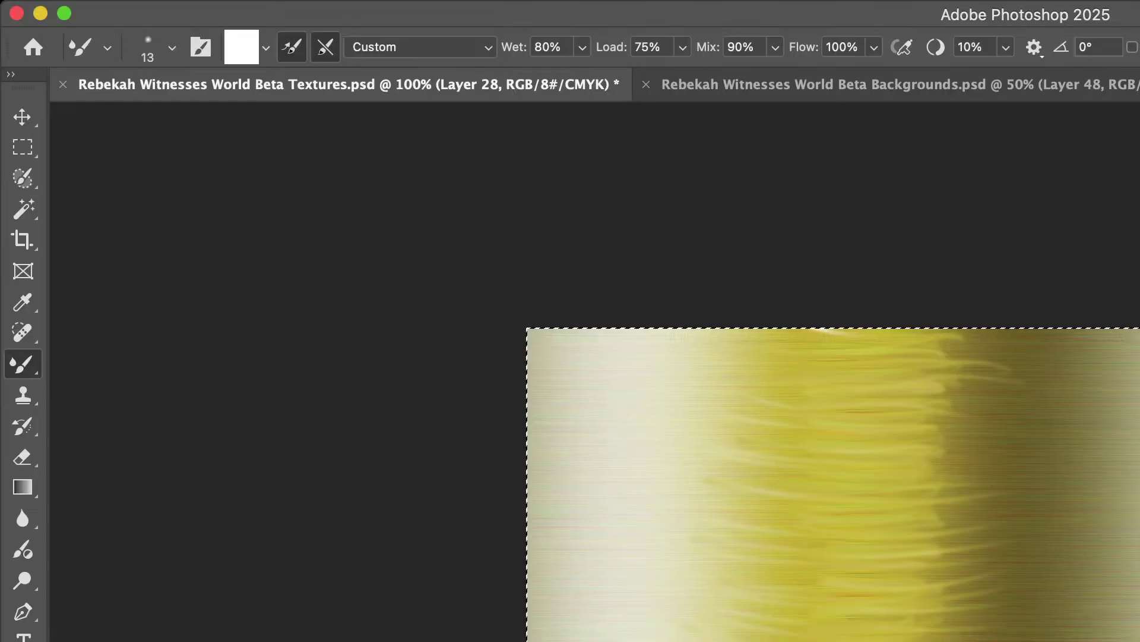
# Step: Undo all Mixer Brush blending, returning the texture to its unpainted offset state with the seam in the middle
pyautogui.press('super+z')
pyautogui.press('super+z')
pyautogui.press('super+z')
pyautogui.press('super+z')
pyautogui.press('super+z')
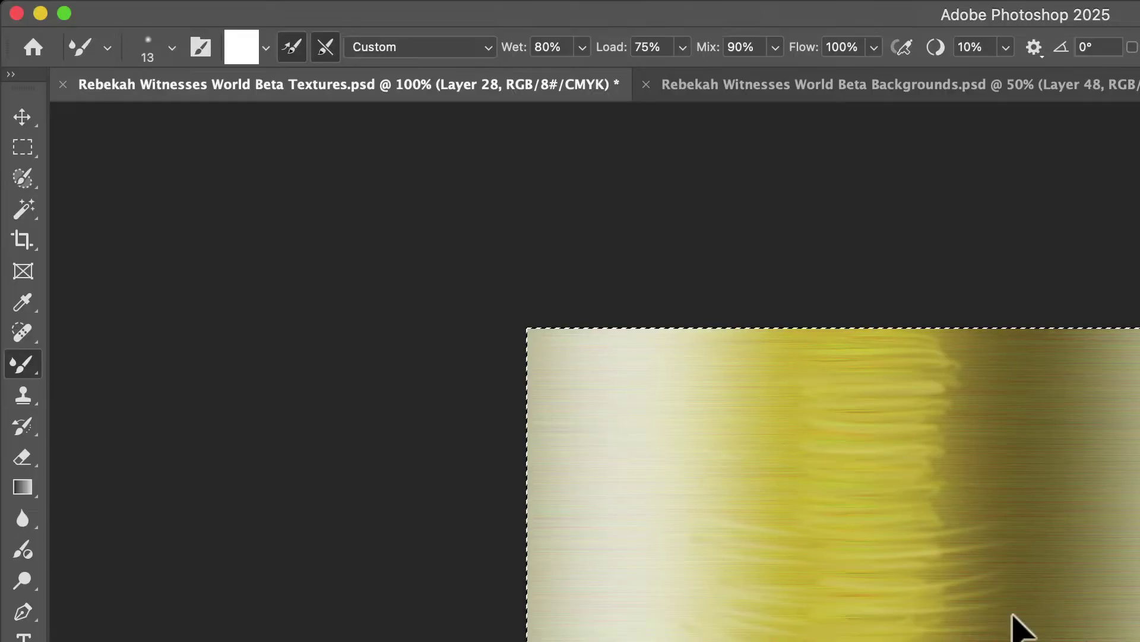
pyautogui.press('super+z')
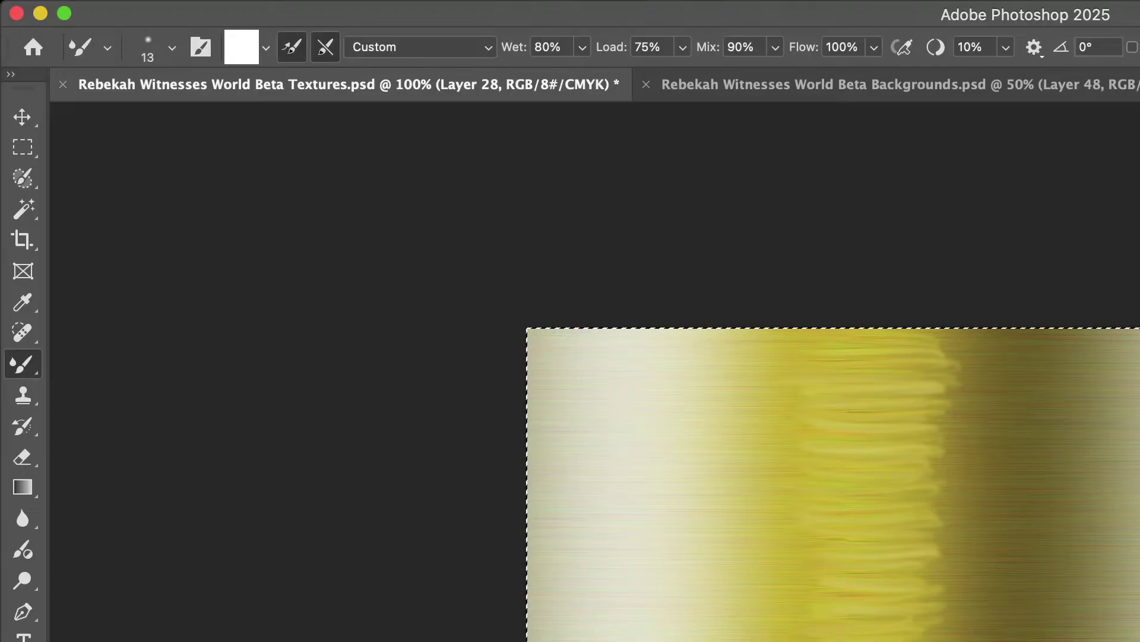
pyautogui.press('super+z')
pyautogui.press('super+z')
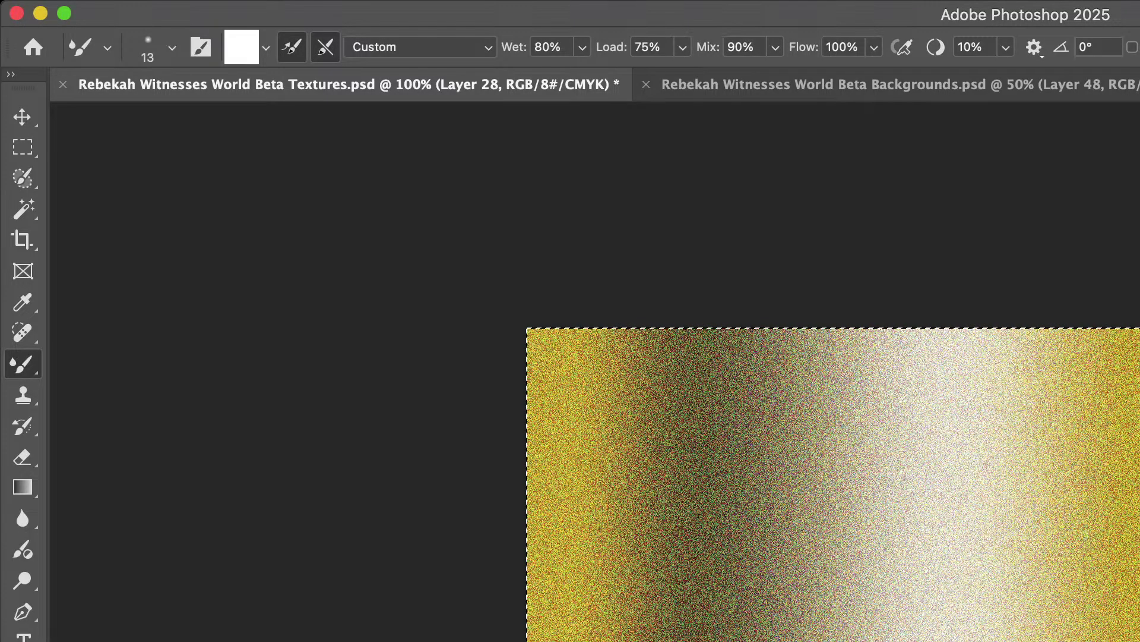
pyautogui.press('super+shift+z')
pyautogui.press('super+shift+z')
pyautogui.press('super+shift+z')
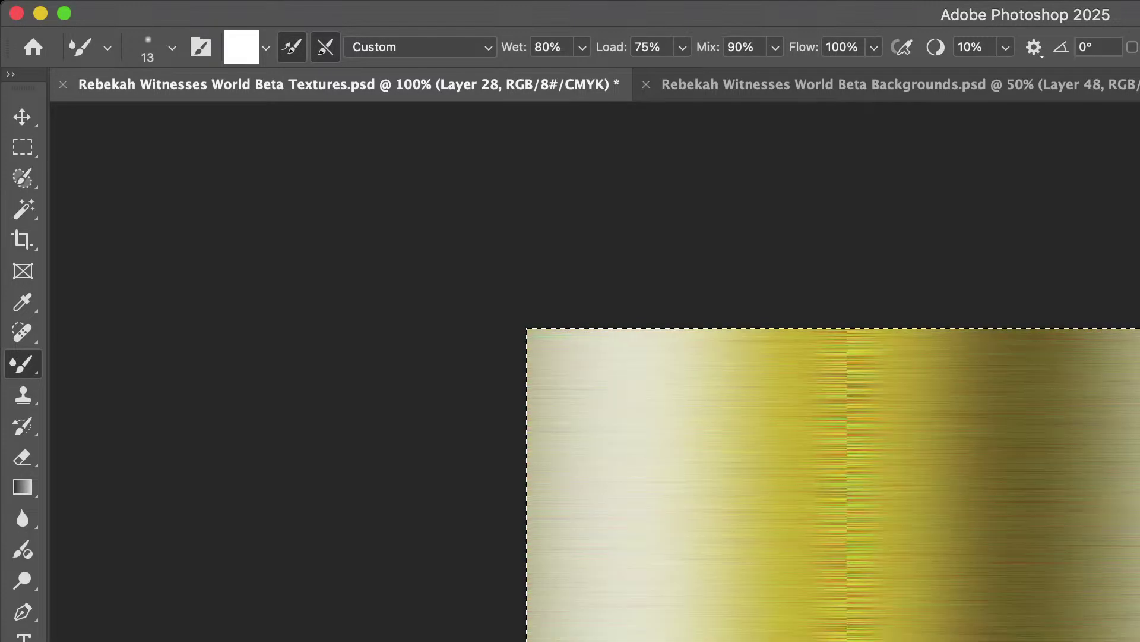
pyautogui.press('super+z')
pyautogui.press('super+z')
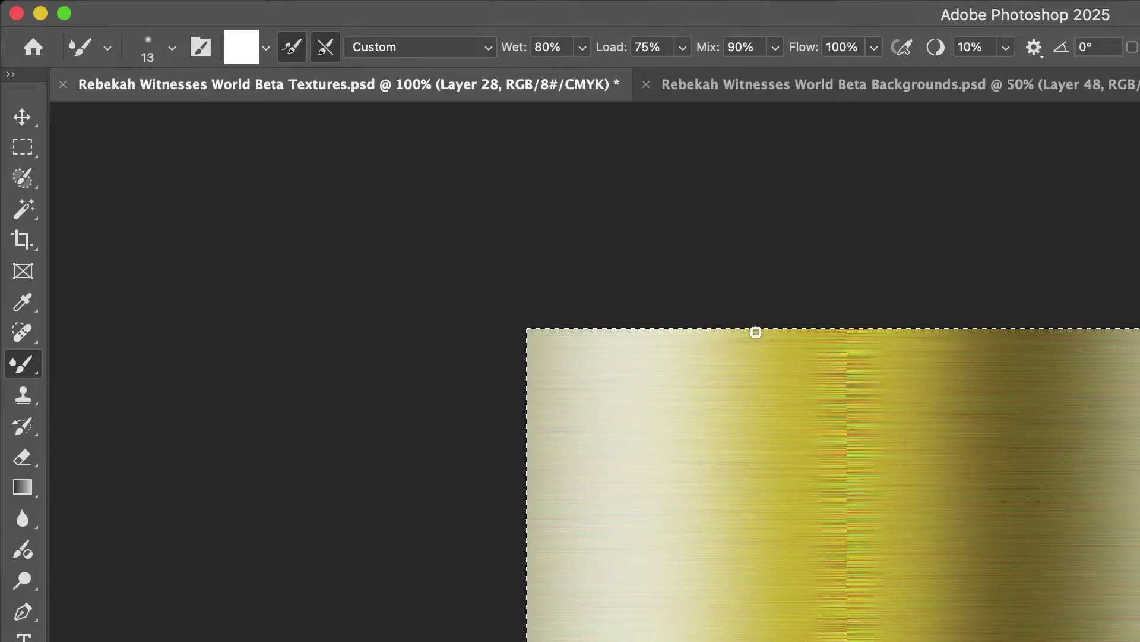
# Step: Blend the central seam along its length with long, tapering horizontal Mixer Brush strokes reaching into the cream and olive bands
pyautogui.moveTo(1034, 369); pyautogui.dragTo(770, 363)
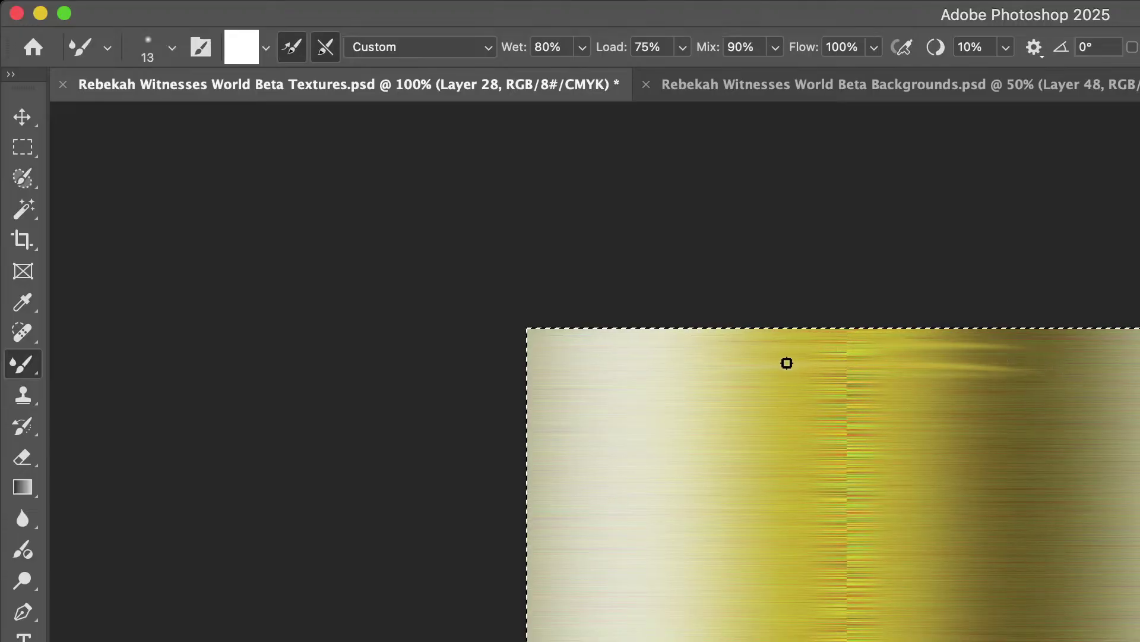
pyautogui.moveTo(1033, 364); pyautogui.dragTo(756, 386)
pyautogui.moveTo(1009, 392)
pyautogui.mouseDown()
pyautogui.moveTo(968, 386)
pyautogui.moveTo(1016, 408)
pyautogui.moveTo(902, 382)
pyautogui.moveTo(812, 384)
pyautogui.moveTo(940, 411)
pyautogui.moveTo(998, 405)
pyautogui.moveTo(787, 420)
pyautogui.moveTo(914, 392)
pyautogui.moveTo(978, 409)
pyautogui.moveTo(804, 428)
pyautogui.moveTo(986, 437)
pyautogui.moveTo(885, 427)
pyautogui.moveTo(832, 402)
pyautogui.moveTo(906, 451)
pyautogui.moveTo(955, 451)
pyautogui.moveTo(832, 442)
pyautogui.moveTo(1008, 430)
pyautogui.moveTo(847, 410)
pyautogui.moveTo(851, 443)
pyautogui.mouseUp()
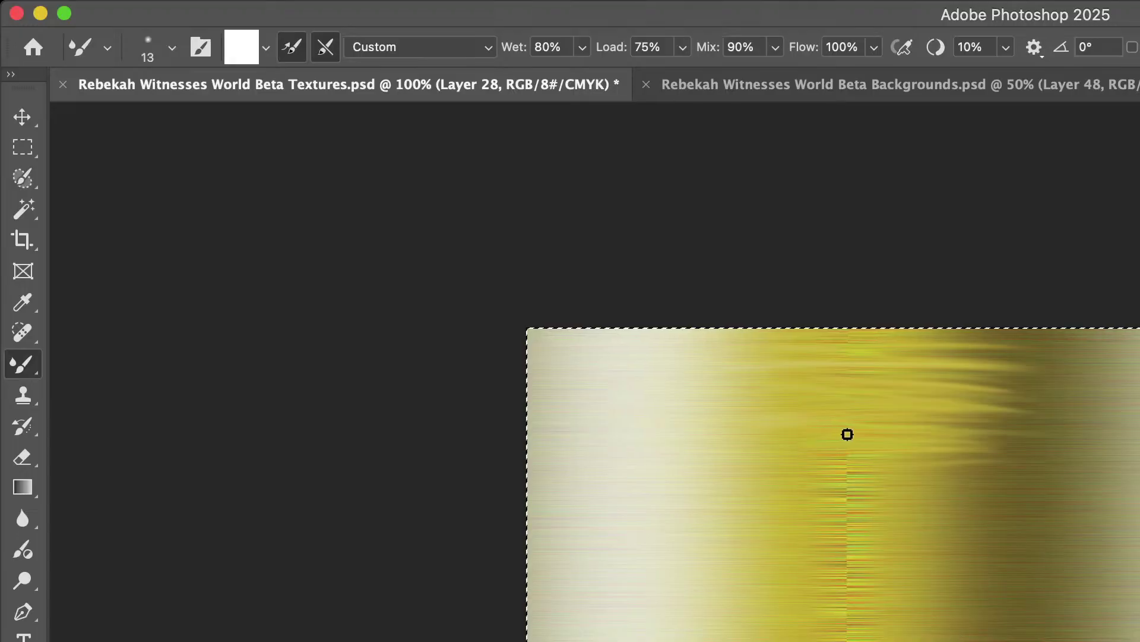
pyautogui.moveTo(664, 377); pyautogui.dragTo(866, 359)
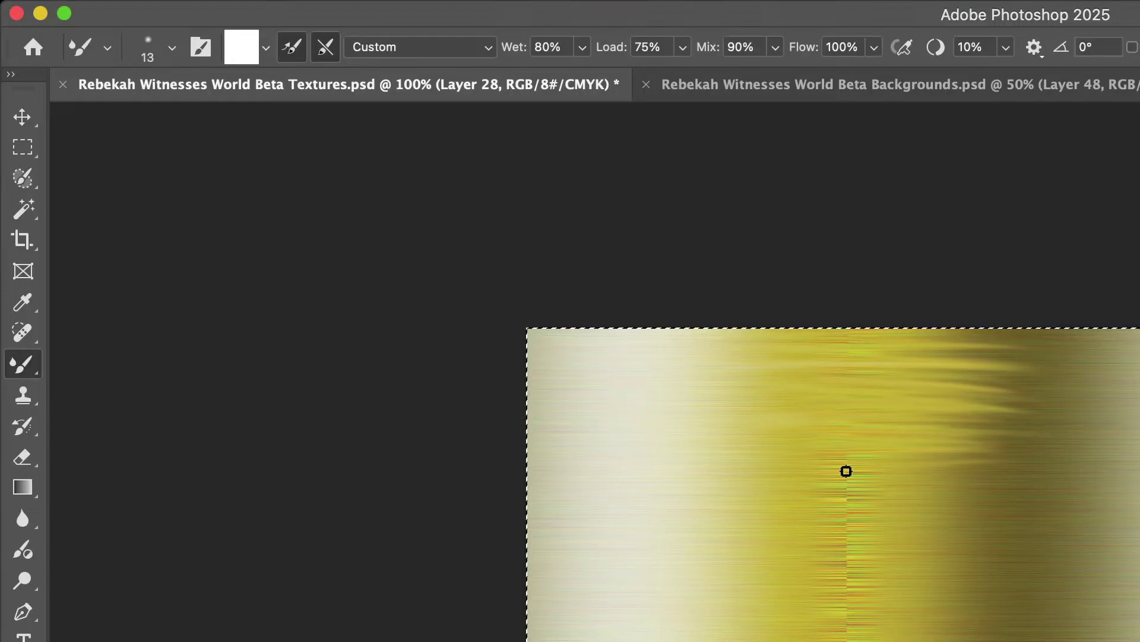
pyautogui.moveTo(927, 481)
pyautogui.mouseDown()
pyautogui.moveTo(1058, 496)
pyautogui.moveTo(858, 466)
pyautogui.moveTo(758, 537)
pyautogui.moveTo(998, 528)
pyautogui.moveTo(695, 539)
pyautogui.moveTo(1069, 540)
pyautogui.moveTo(762, 534)
pyautogui.moveTo(886, 547)
pyautogui.moveTo(963, 588)
pyautogui.moveTo(980, 557)
pyautogui.moveTo(797, 604)
pyautogui.moveTo(939, 606)
pyautogui.moveTo(980, 585)
pyautogui.moveTo(804, 610)
pyautogui.moveTo(746, 632)
pyautogui.moveTo(1026, 634)
pyautogui.moveTo(998, 641)
pyautogui.mouseUp()
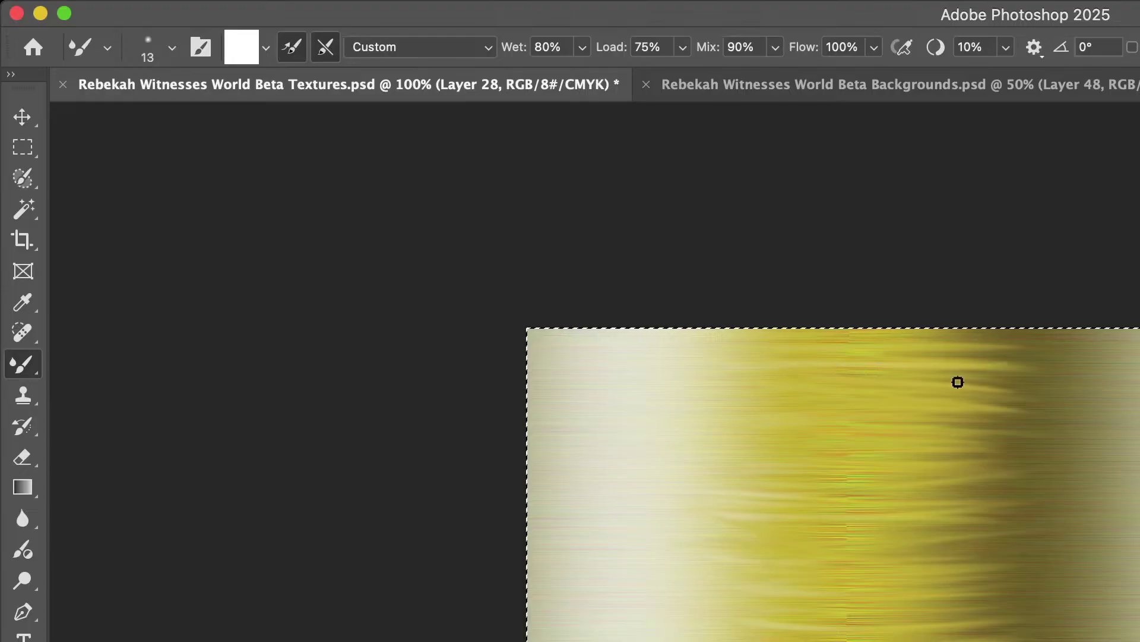
pyautogui.moveTo(803, 419)
pyautogui.mouseDown()
pyautogui.moveTo(830, 467)
pyautogui.moveTo(915, 483)
pyautogui.moveTo(1014, 459)
pyautogui.moveTo(820, 486)
pyautogui.moveTo(945, 483)
pyautogui.moveTo(816, 471)
pyautogui.moveTo(873, 510)
pyautogui.moveTo(974, 508)
pyautogui.moveTo(793, 533)
pyautogui.moveTo(850, 551)
pyautogui.moveTo(920, 542)
pyautogui.moveTo(973, 519)
pyautogui.moveTo(801, 537)
pyautogui.moveTo(842, 555)
pyautogui.moveTo(811, 553)
pyautogui.moveTo(831, 561)
pyautogui.moveTo(952, 566)
pyautogui.moveTo(831, 577)
pyautogui.moveTo(821, 590)
pyautogui.moveTo(942, 587)
pyautogui.moveTo(791, 603)
pyautogui.moveTo(962, 609)
pyautogui.moveTo(764, 610)
pyautogui.moveTo(828, 625)
pyautogui.moveTo(969, 624)
pyautogui.moveTo(743, 638)
pyautogui.moveTo(769, 620)
pyautogui.mouseUp()
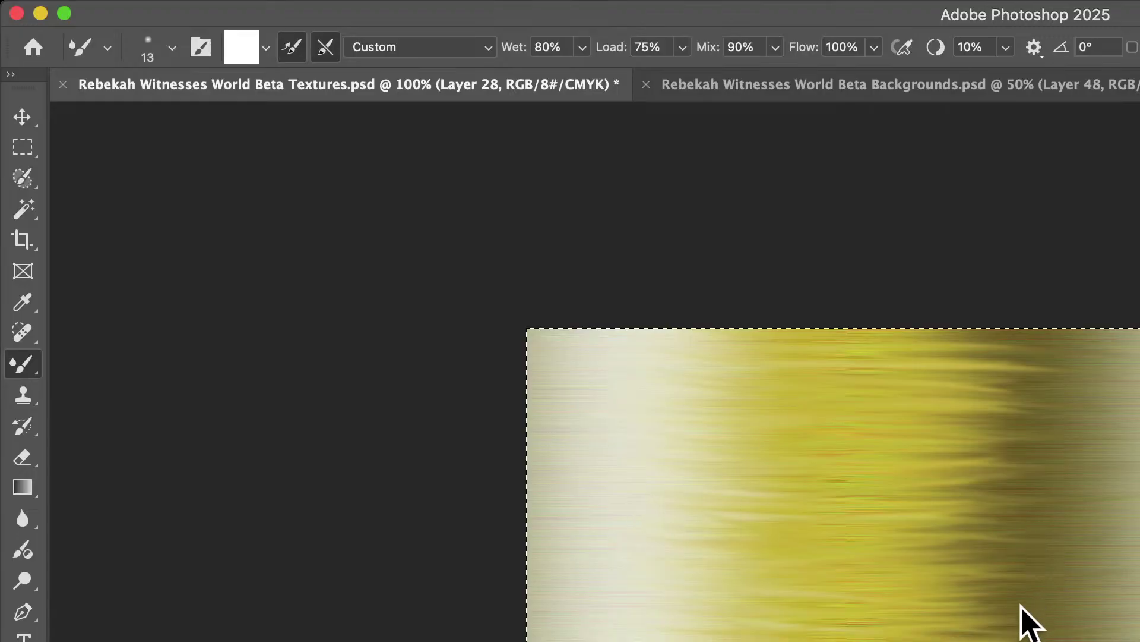
# Step: Check the blended gold texture's wraparound with the Offset filter, save the Textures file and keep the whole canvas selected
pyautogui.press('alt+super+f')
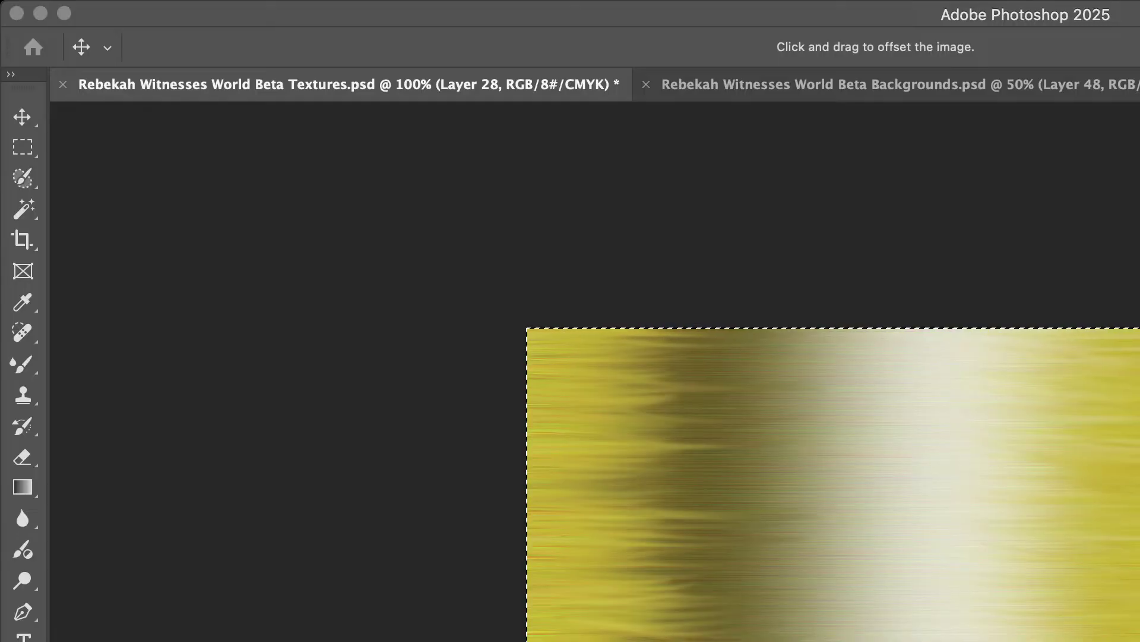
pyautogui.press('Return')
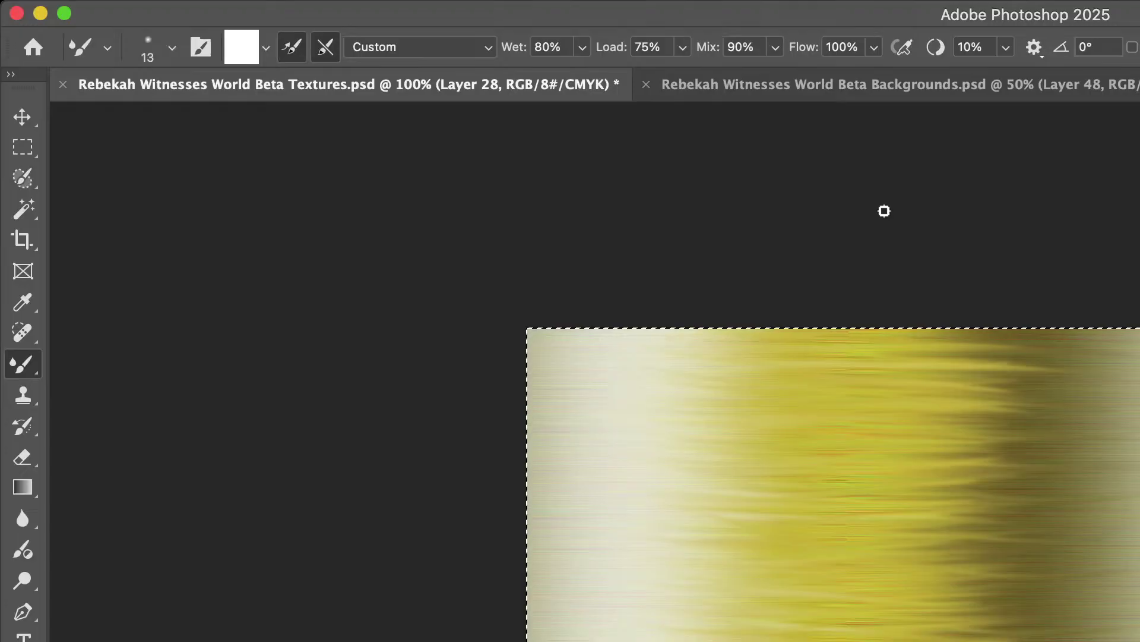
pyautogui.press('super+s')
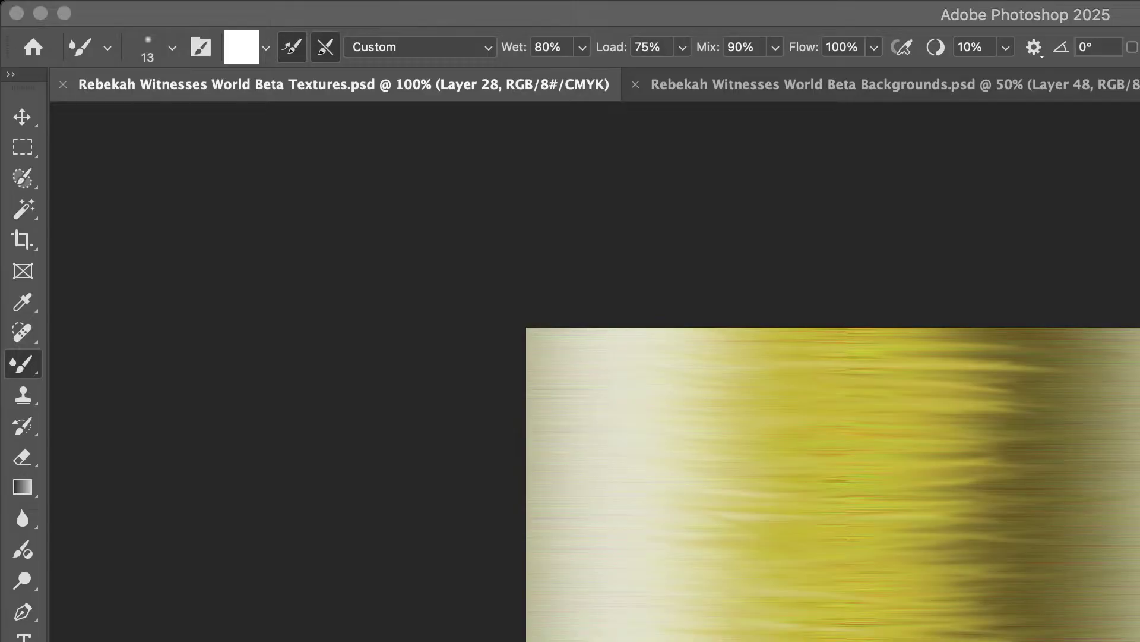
pyautogui.press('super+a')
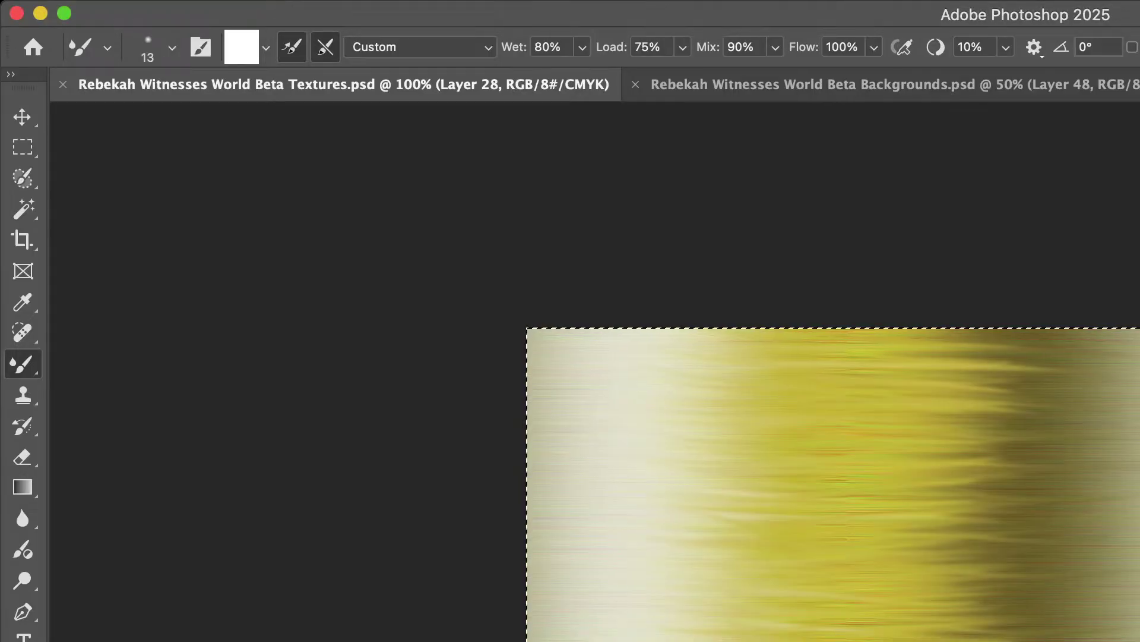
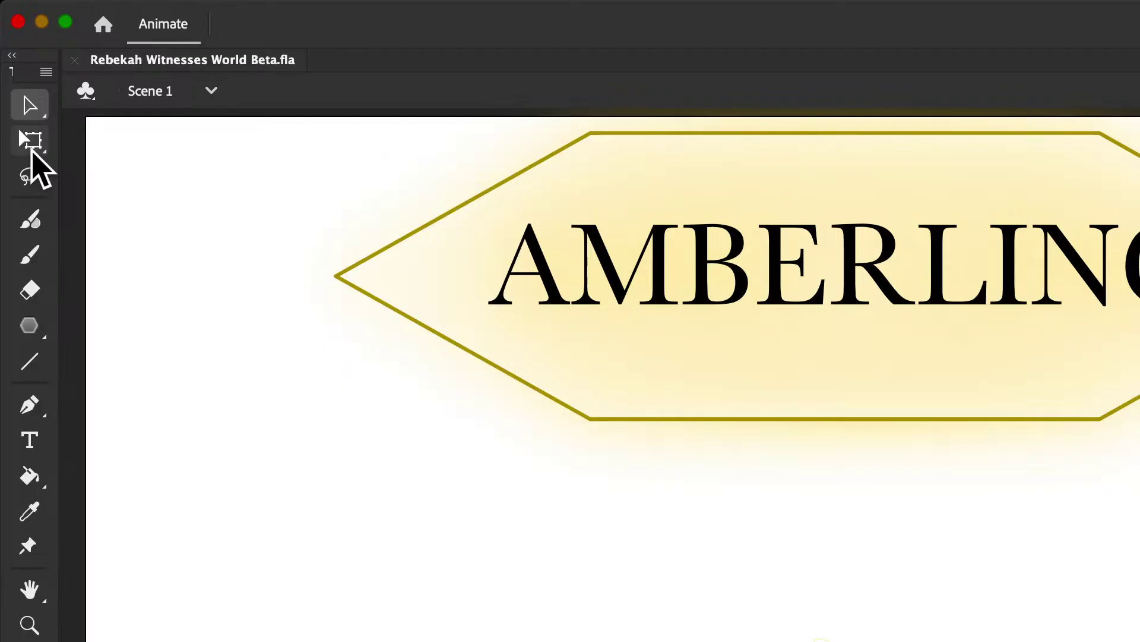
# Step: Switch to Animate, open the Tween 21 symbol below the AMBERLINC plaque for editing, and delete the small object inside it
pyautogui.click(32, 150)
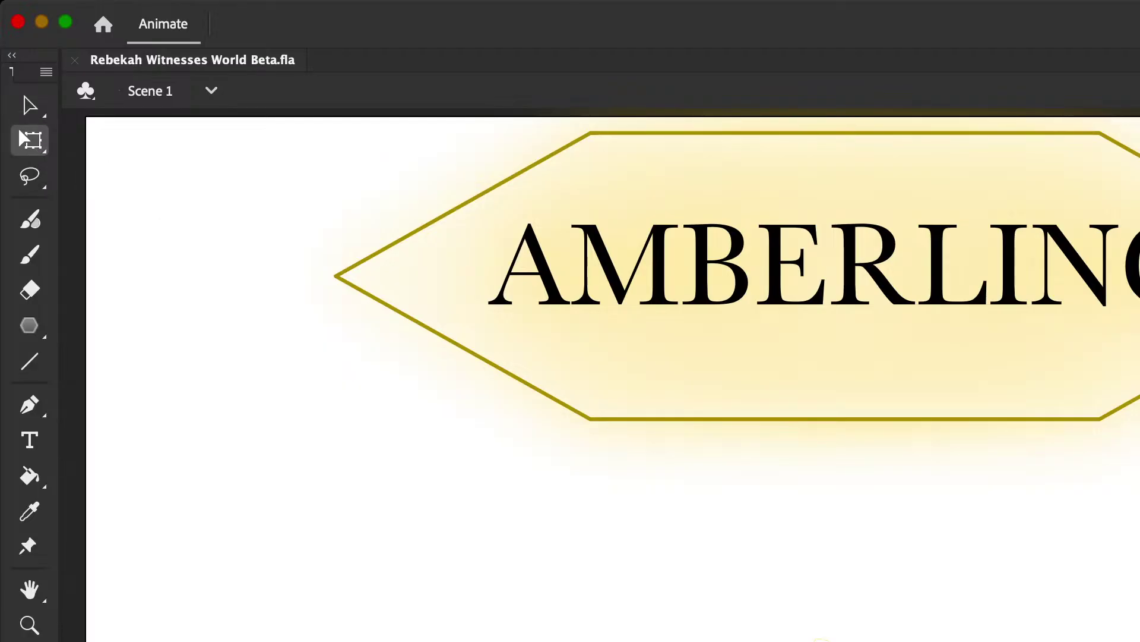
pyautogui.click(824, 640)
pyautogui.doubleClick(824, 640)
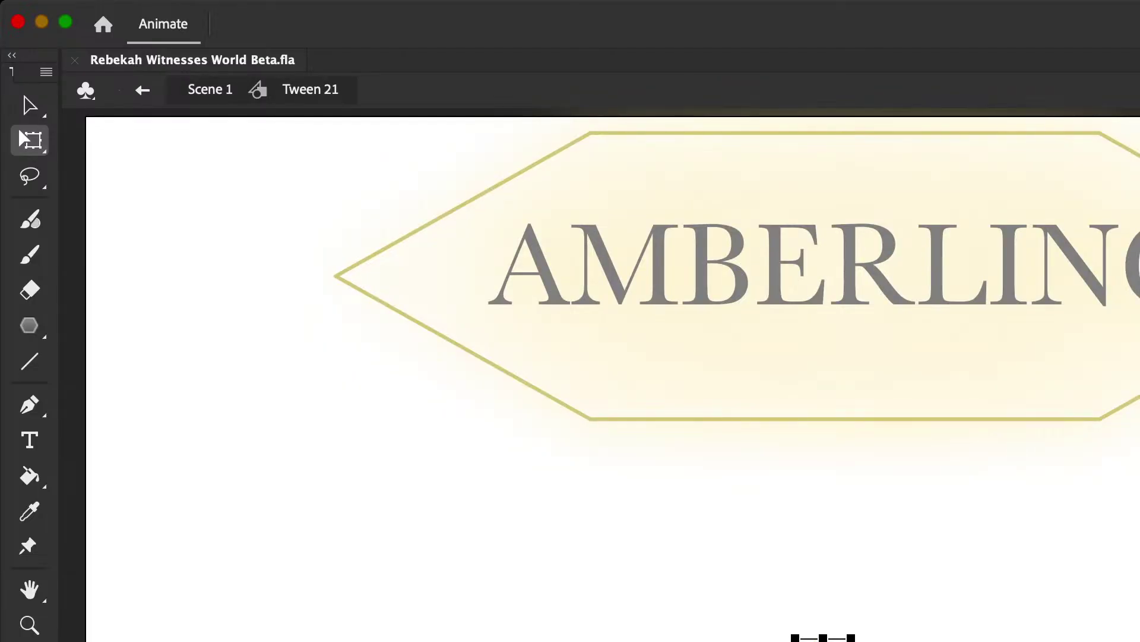
pyautogui.press('Delete')
pyautogui.click(29, 369)
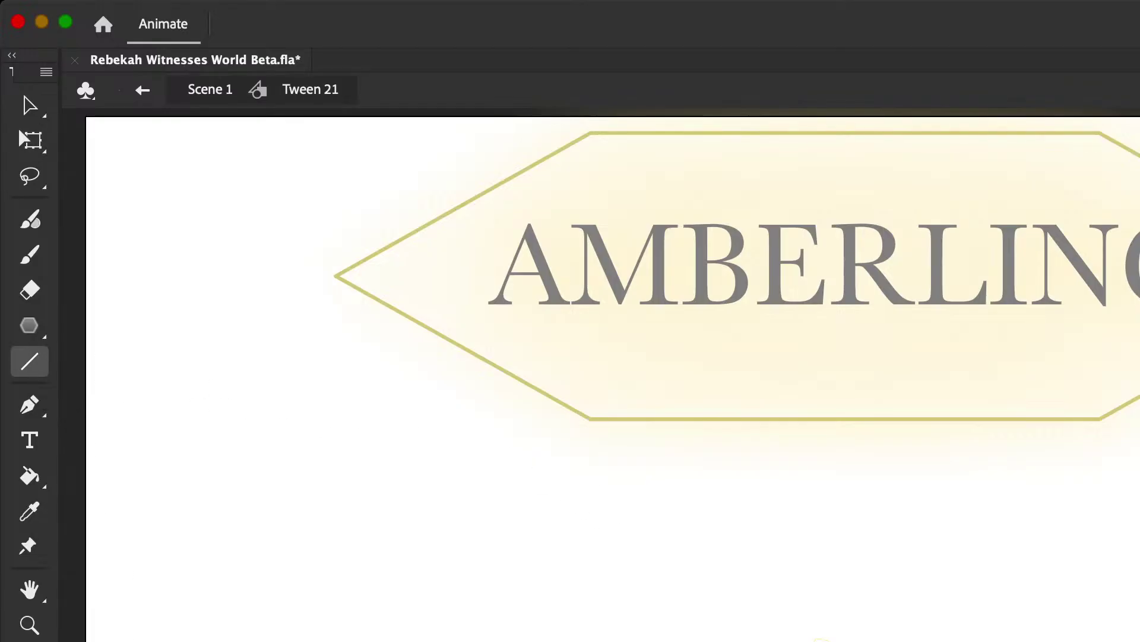
pyautogui.press('super+equal')
pyautogui.press('super+equal')
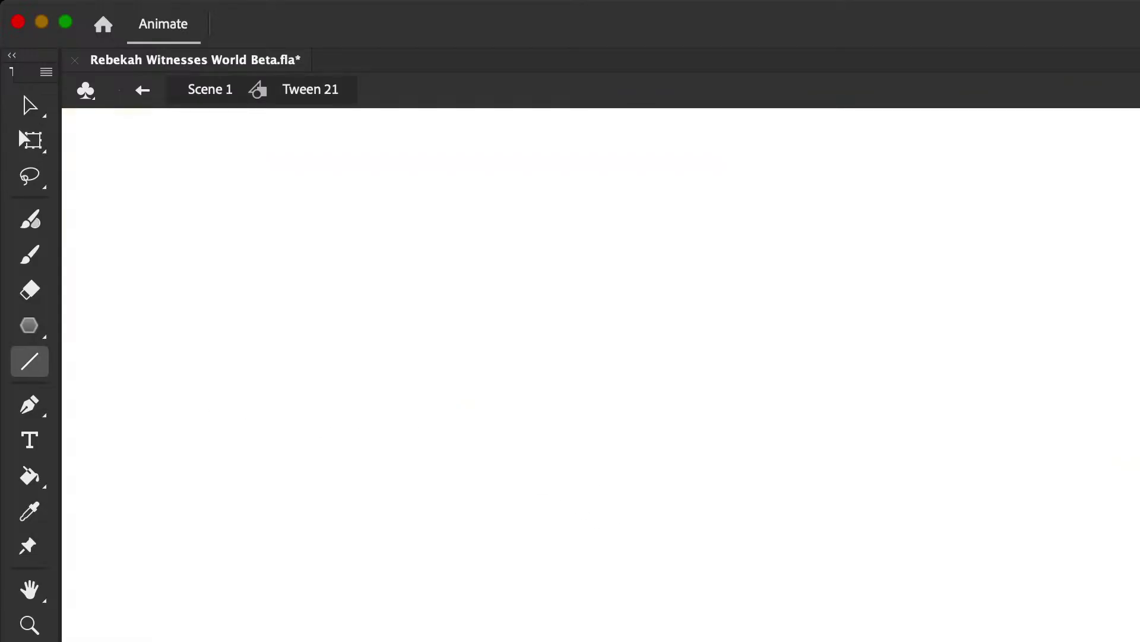
pyautogui.press('super+minus')
pyautogui.press('super+minus')
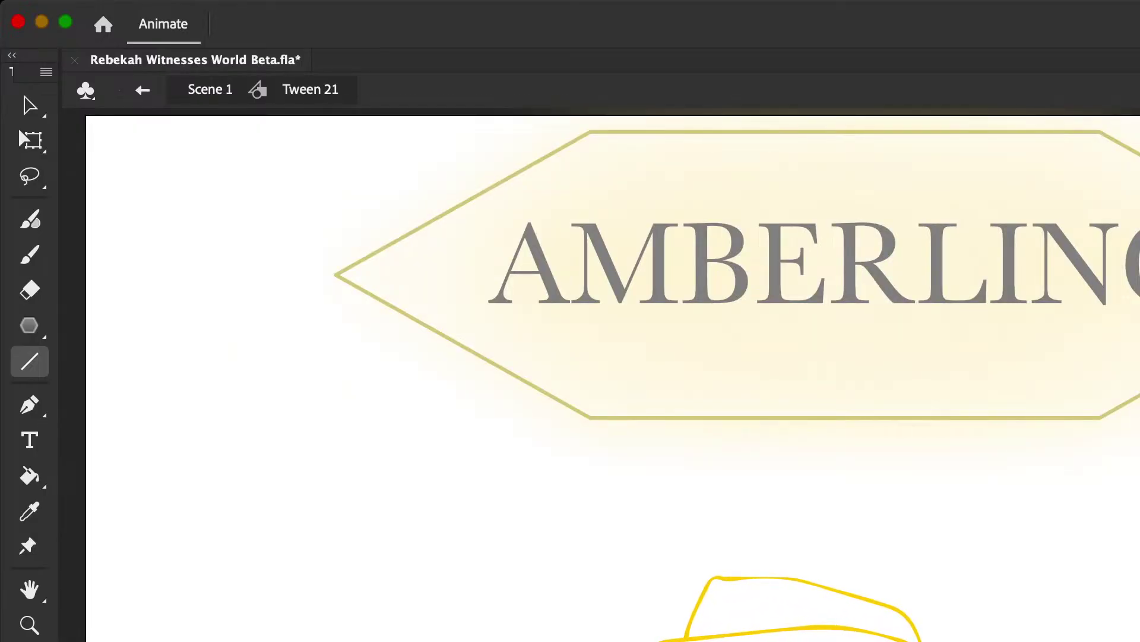
# Step: Open the nested Tween 23 symbol and draw a black rounded rectangle with a gold outline over the yellow sketch's lower block
pyautogui.click(30, 106)
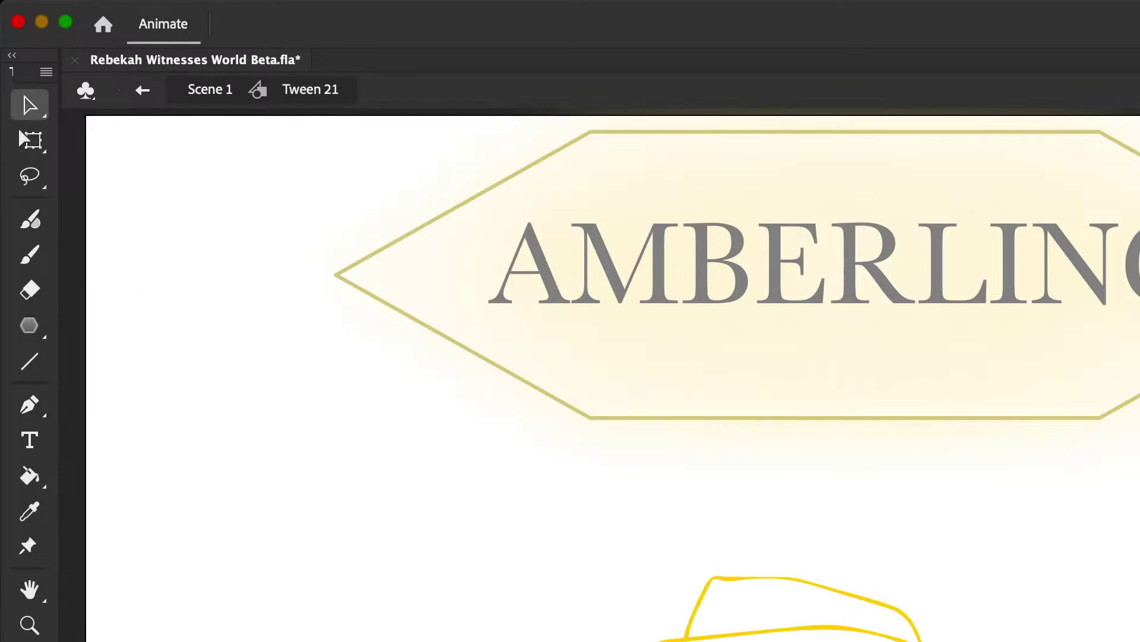
pyautogui.doubleClick(796, 585)
pyautogui.press('Escape')
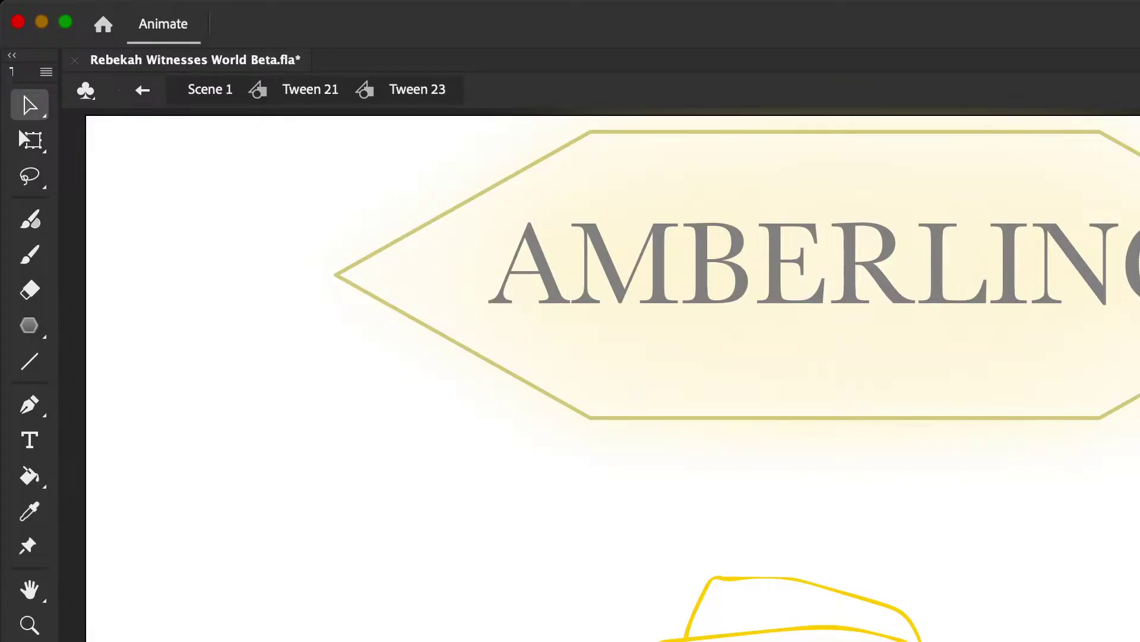
pyautogui.scroll(-10, 823, 360)
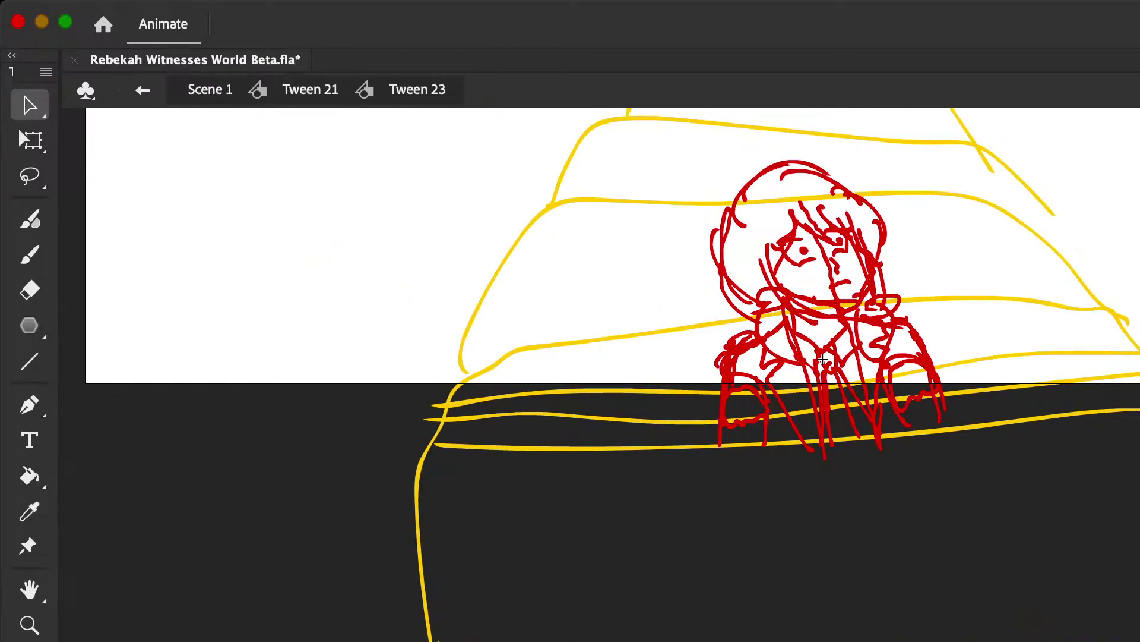
pyautogui.click(28, 328)
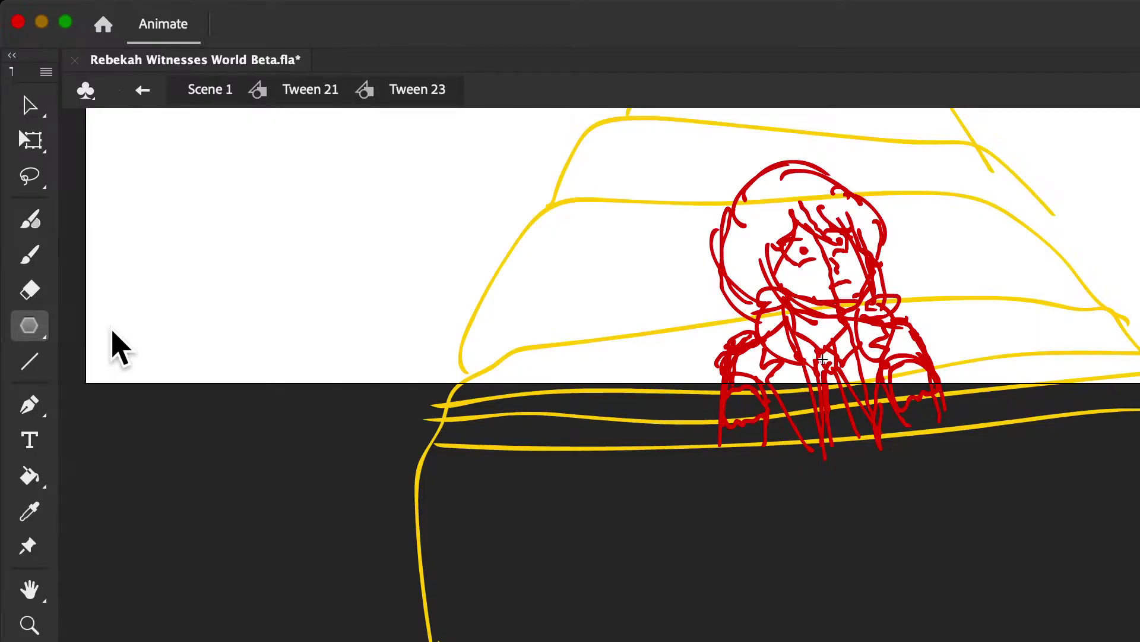
pyautogui.press('r')
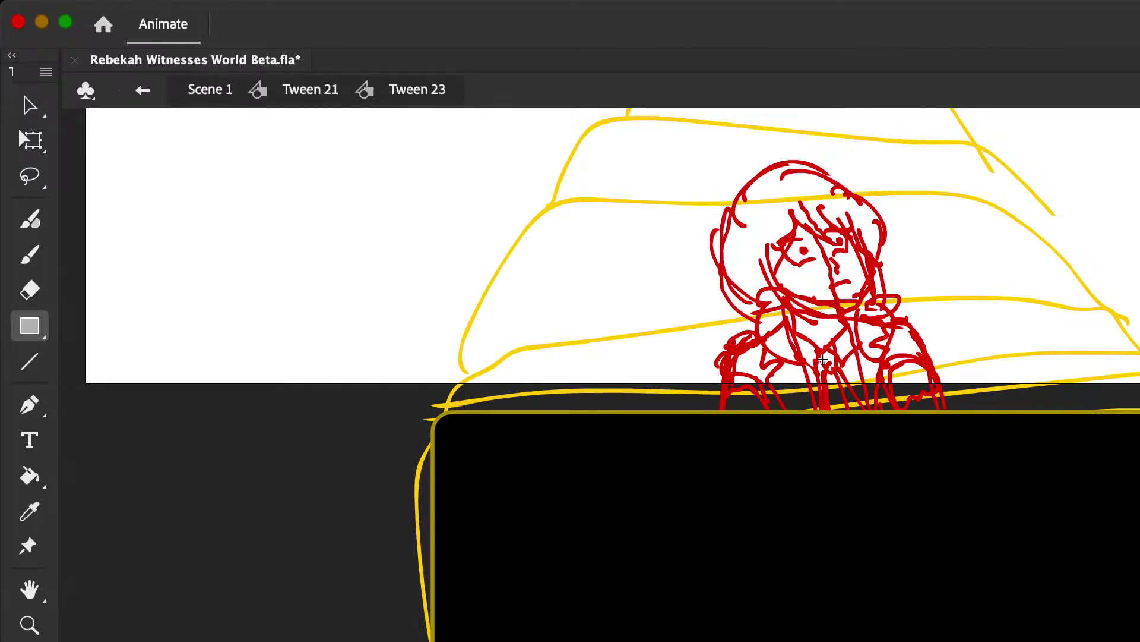
# Step: Delete the black gold-outlined rectangle and draw a vertical gold centre line down from the base of the red figure
pyautogui.click(29, 106)
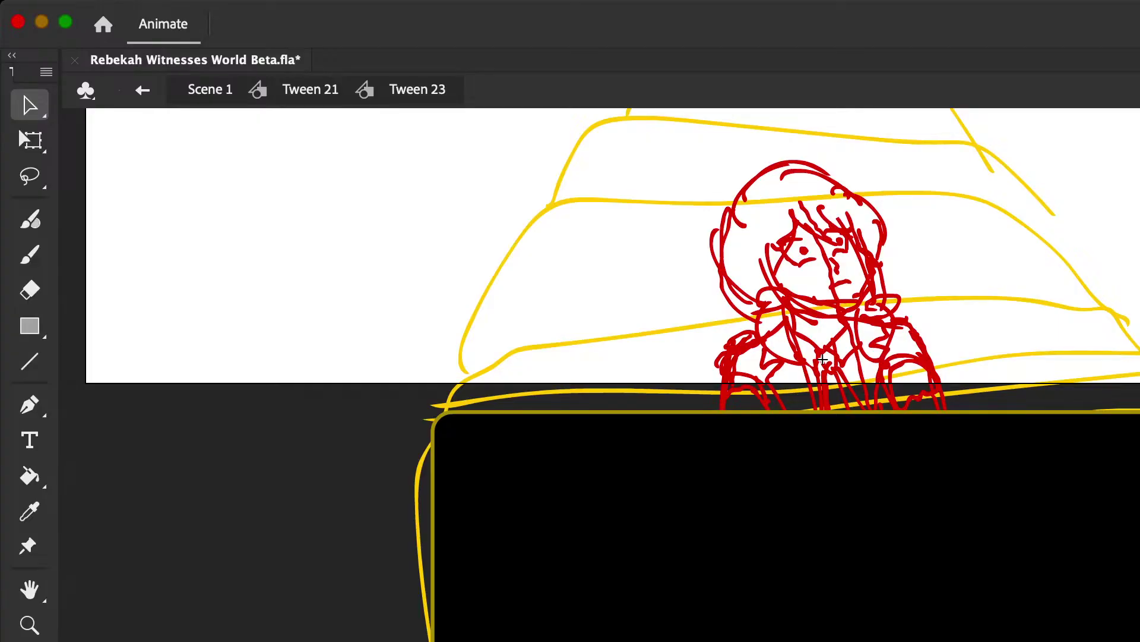
pyautogui.click(29, 362)
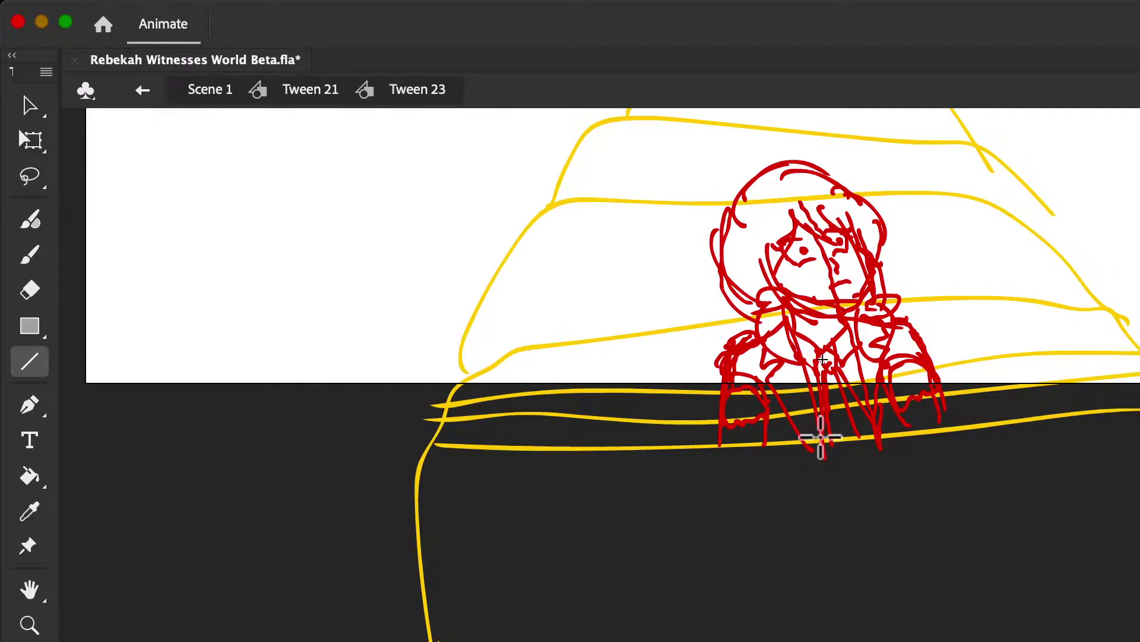
pyautogui.moveTo(820, 427); pyautogui.dragTo(820, 640)
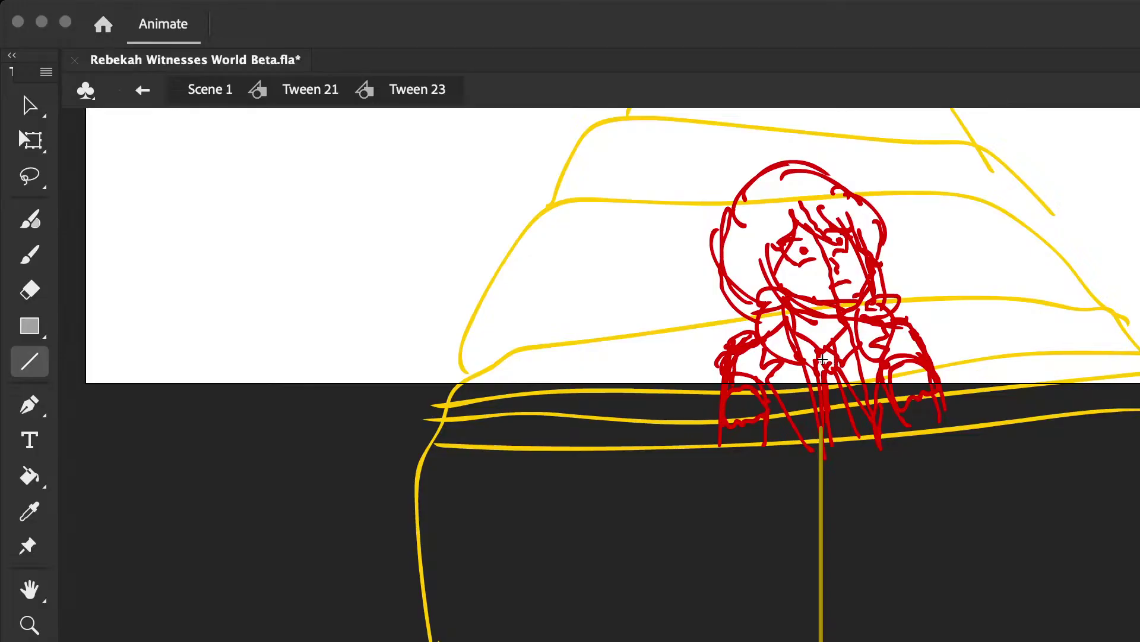
pyautogui.click(823, 359)
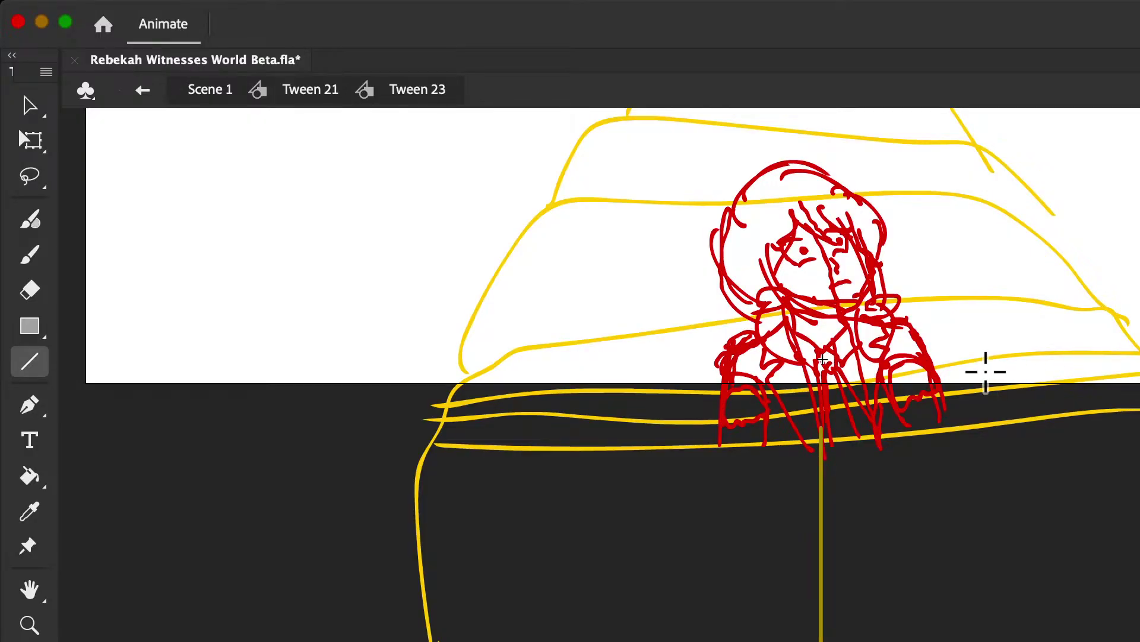
pyautogui.click(30, 107)
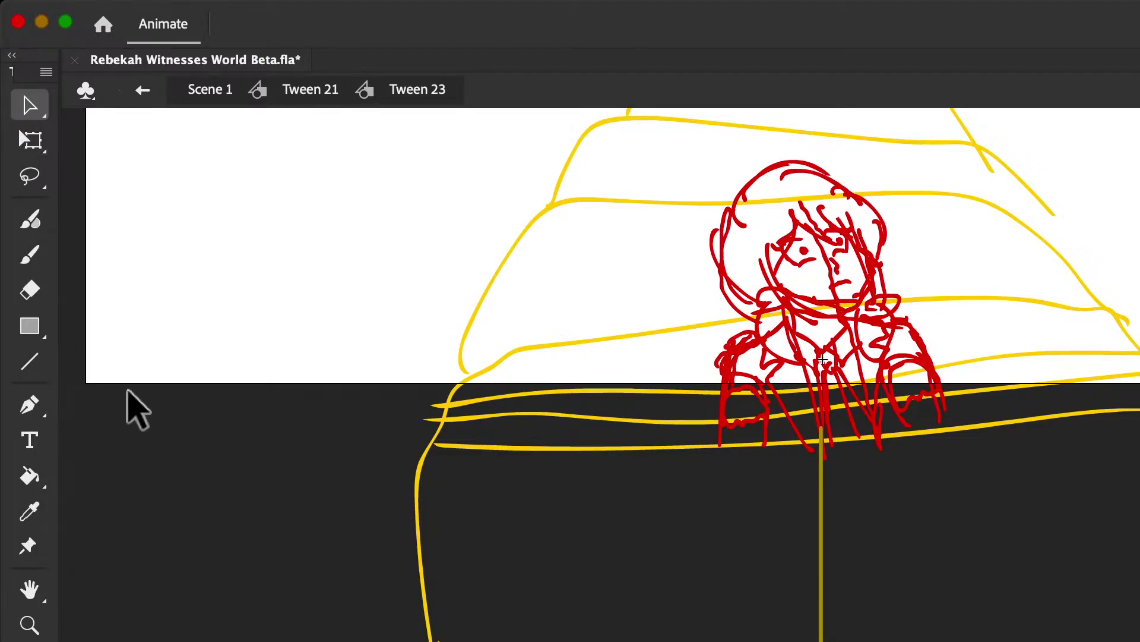
# Step: Draw a vertical gold line for the block's left side and join its upper segment to the lower segment along the yellow sketch
pyautogui.click(21, 357)
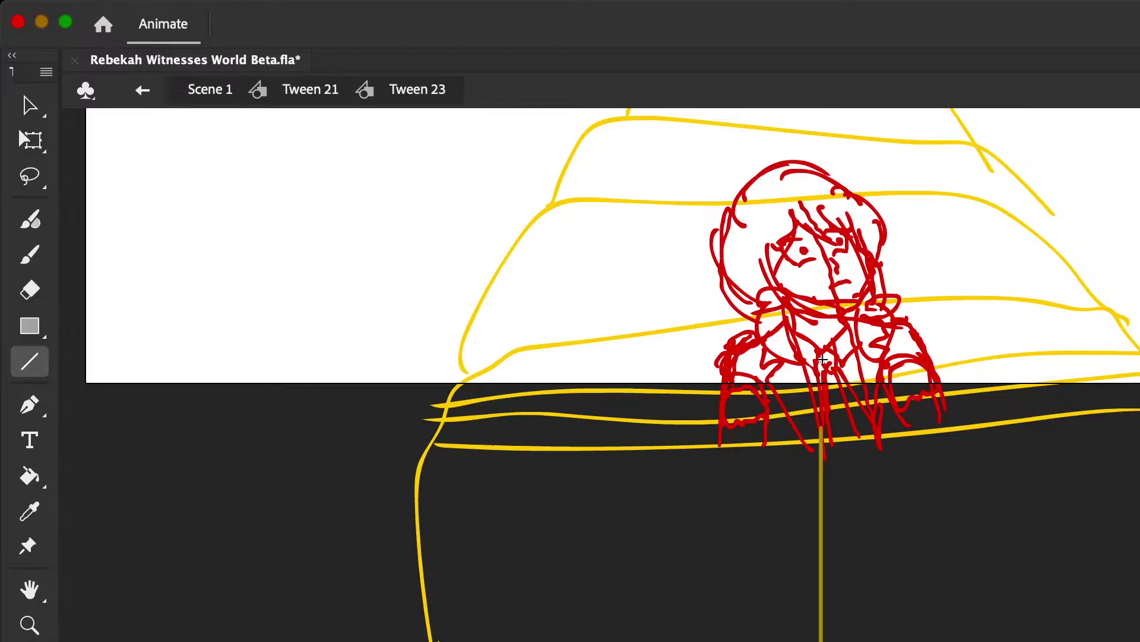
pyautogui.moveTo(521, 641)
pyautogui.mouseDown()
pyautogui.moveTo(565, 267)
pyautogui.moveTo(356, 440)
pyautogui.moveTo(496, 454)
pyautogui.moveTo(469, 420)
pyautogui.moveTo(473, 431)
pyautogui.mouseUp()
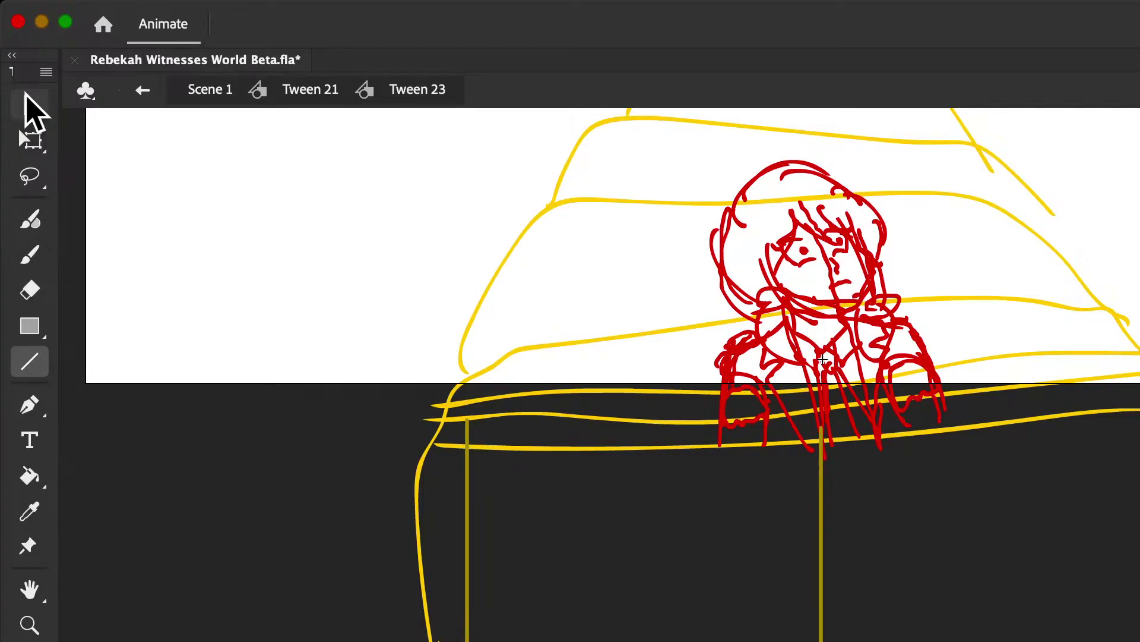
pyautogui.click(28, 102)
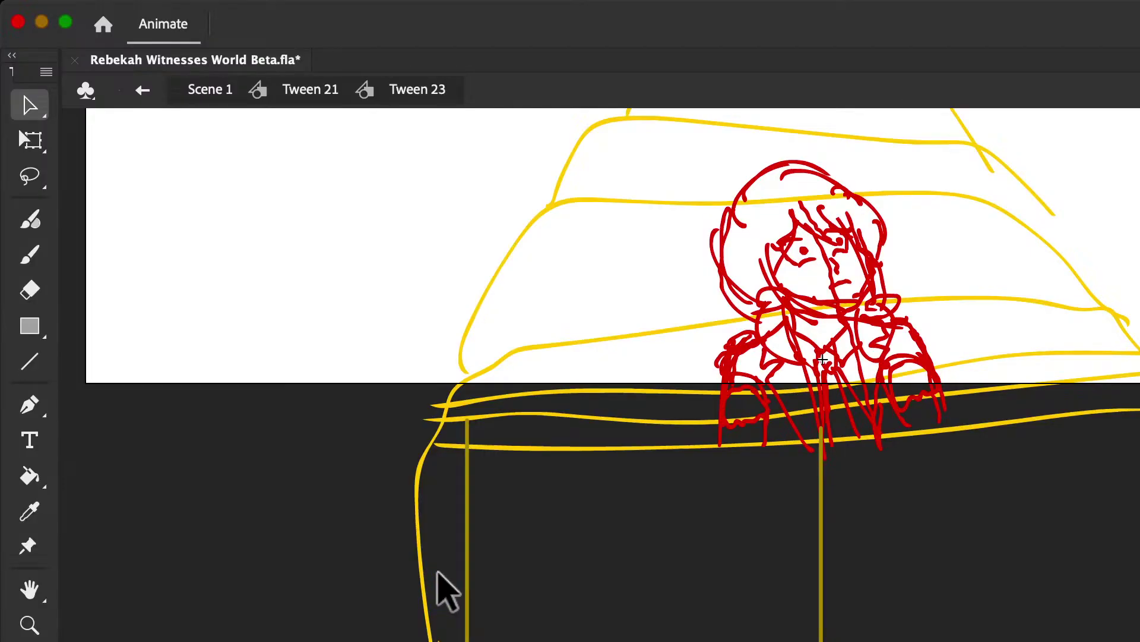
pyautogui.moveTo(441, 573); pyautogui.dragTo(540, 573)
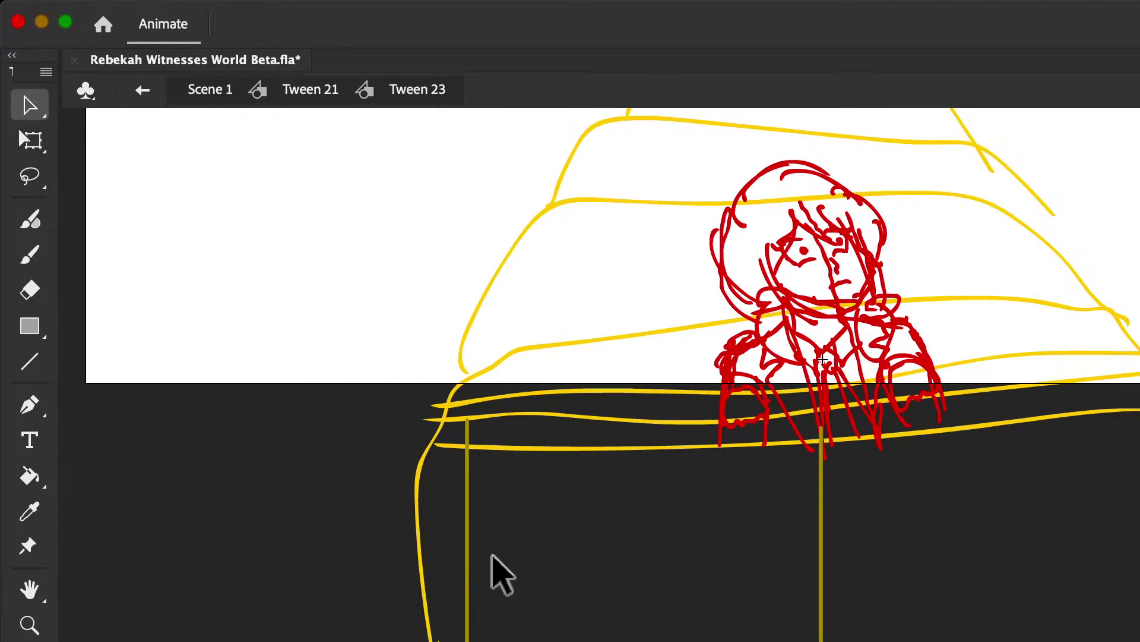
pyautogui.moveTo(467, 561); pyautogui.dragTo(422, 585)
pyautogui.hotkey('ctrl', 'z')
pyautogui.moveTo(439, 640); pyautogui.dragTo(423, 640)
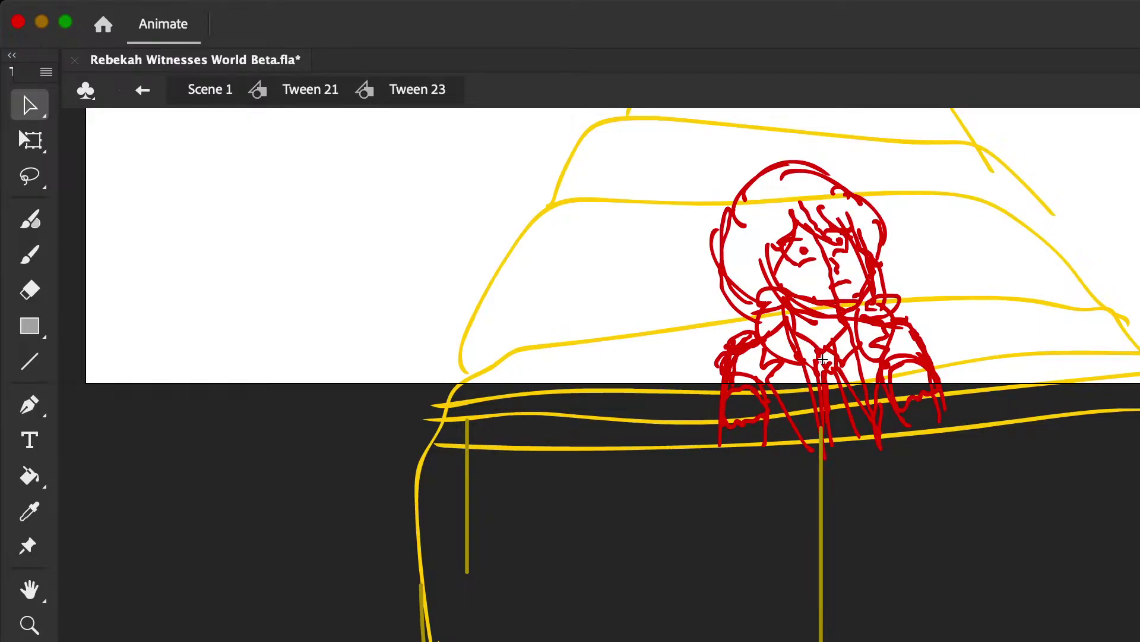
pyautogui.click(365, 639)
pyautogui.moveTo(467, 572)
pyautogui.mouseDown()
pyautogui.moveTo(453, 566)
pyautogui.moveTo(421, 584)
pyautogui.mouseUp()
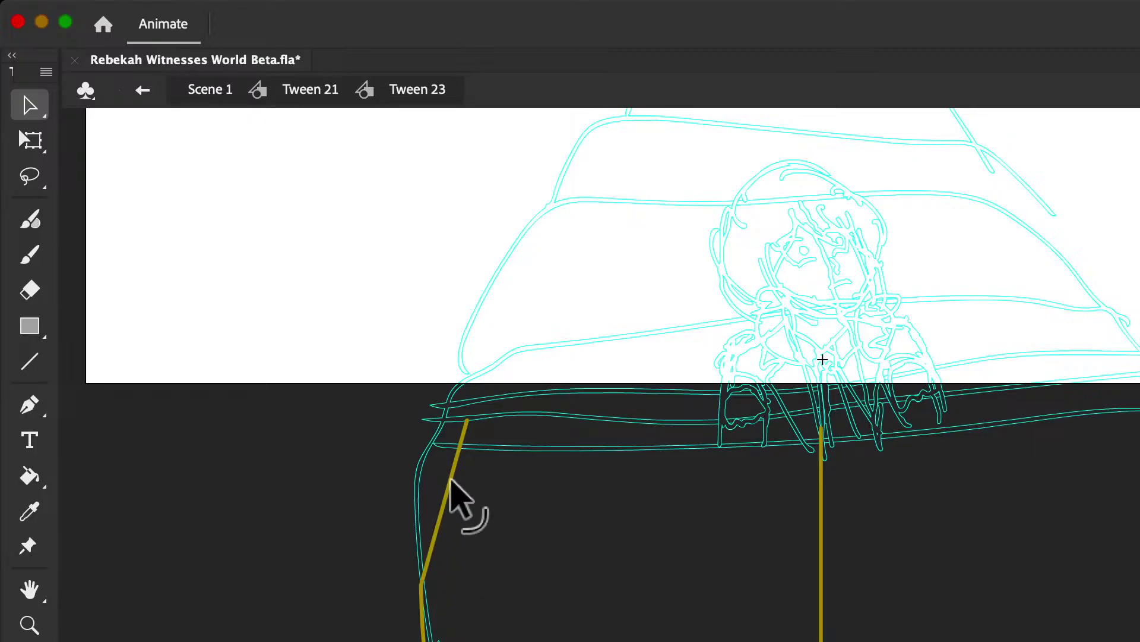
# Step: Bend the left side's upper segment into a long rounded corner and adjust its end points so the side leans inward
pyautogui.moveTo(454, 463); pyautogui.dragTo(437, 406)
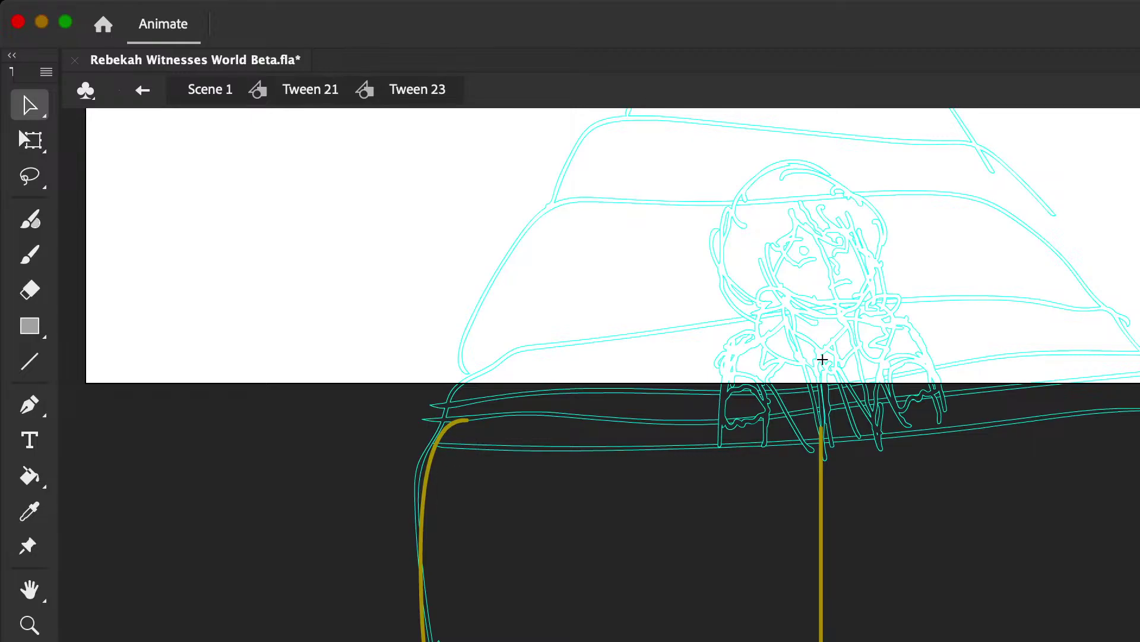
pyautogui.moveTo(467, 420); pyautogui.dragTo(513, 421)
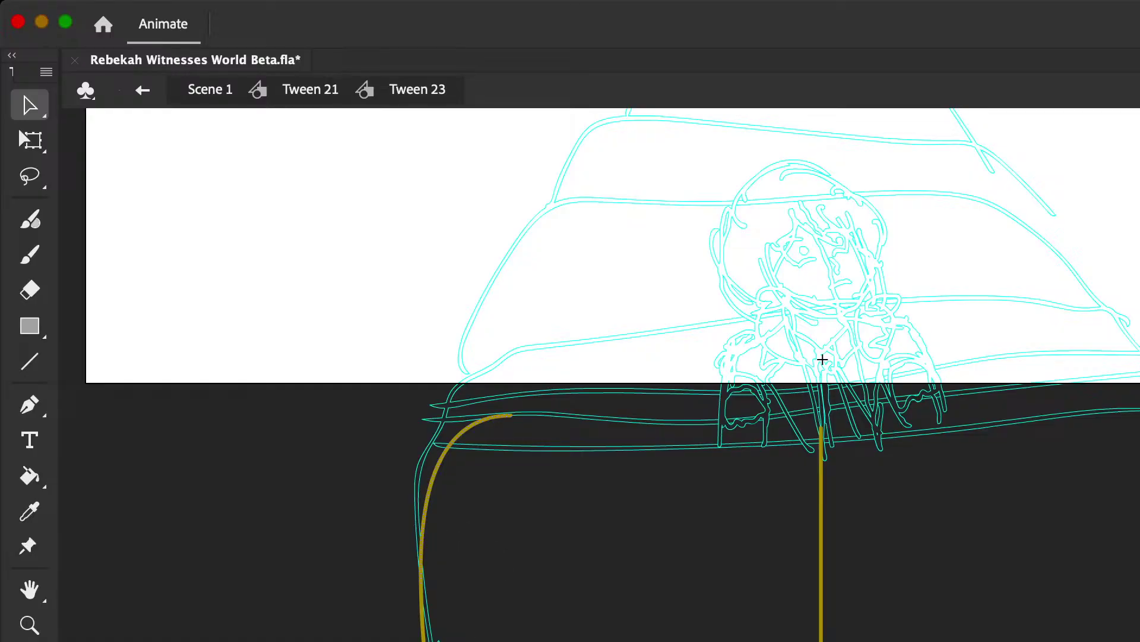
pyautogui.moveTo(446, 458); pyautogui.dragTo(364, 387)
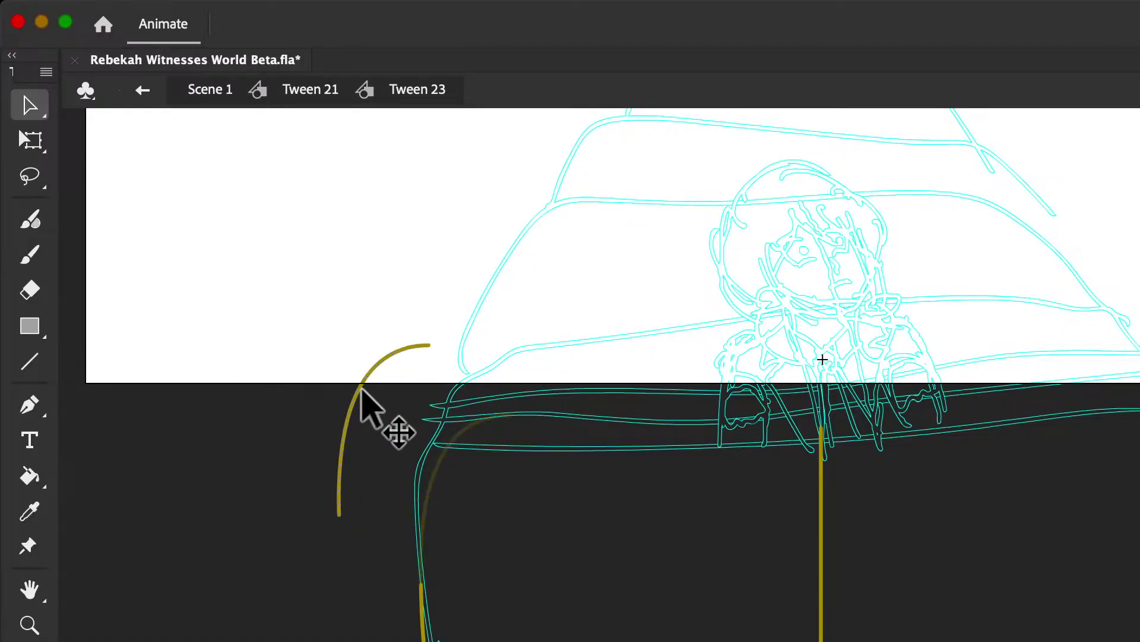
pyautogui.press('super+z')
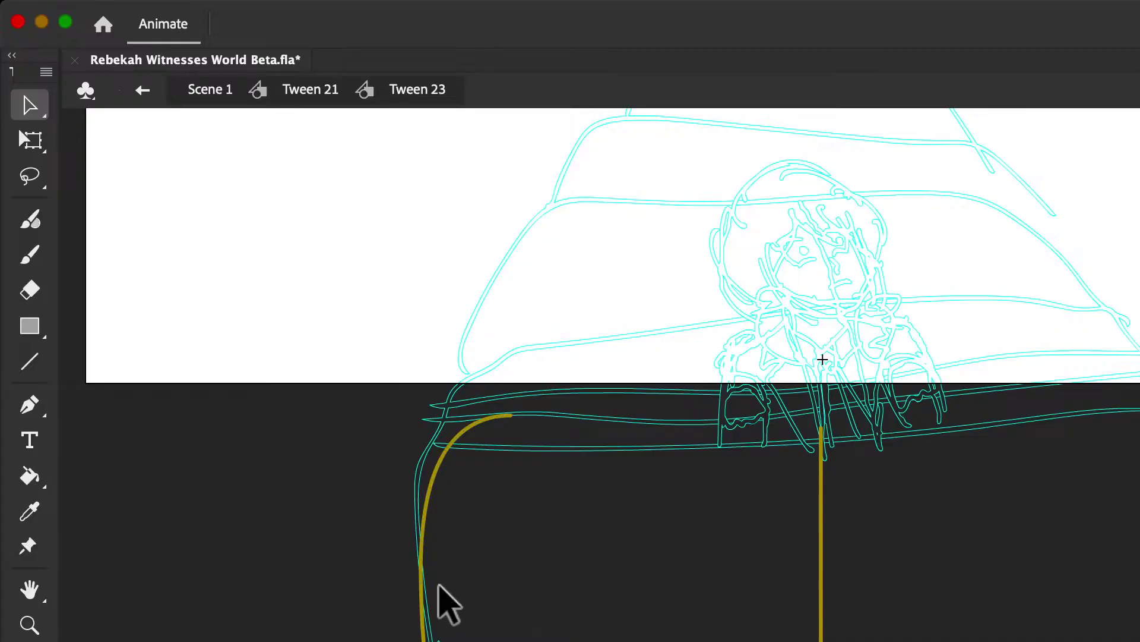
pyautogui.moveTo(447, 579); pyautogui.dragTo(444, 583)
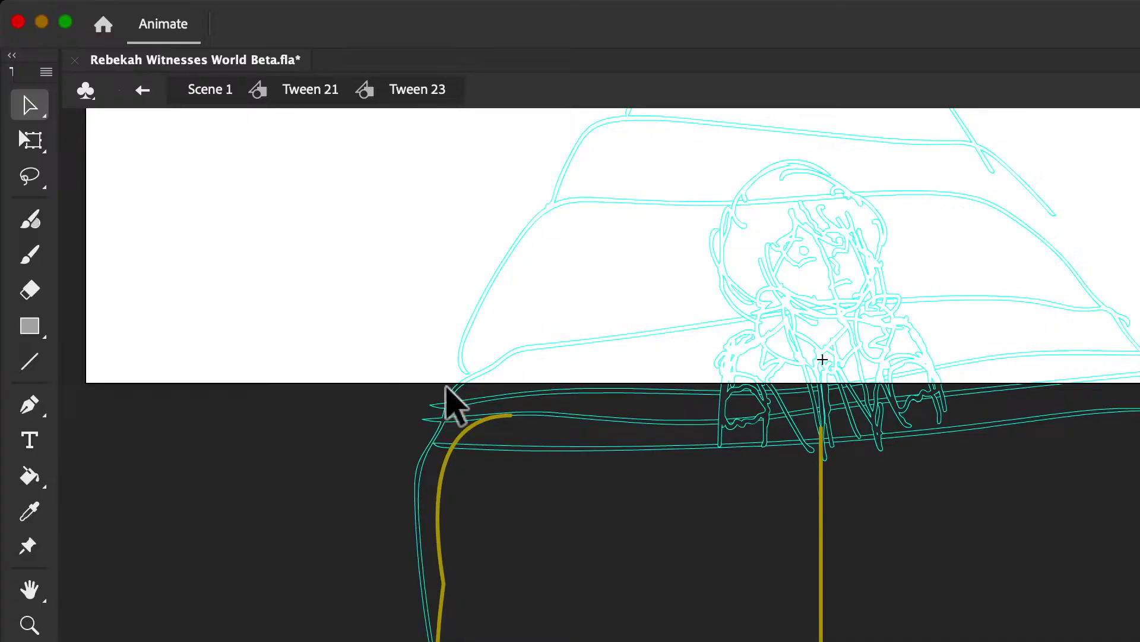
pyautogui.moveTo(453, 444)
pyautogui.mouseDown()
pyautogui.moveTo(476, 438)
pyautogui.moveTo(473, 449)
pyautogui.mouseUp()
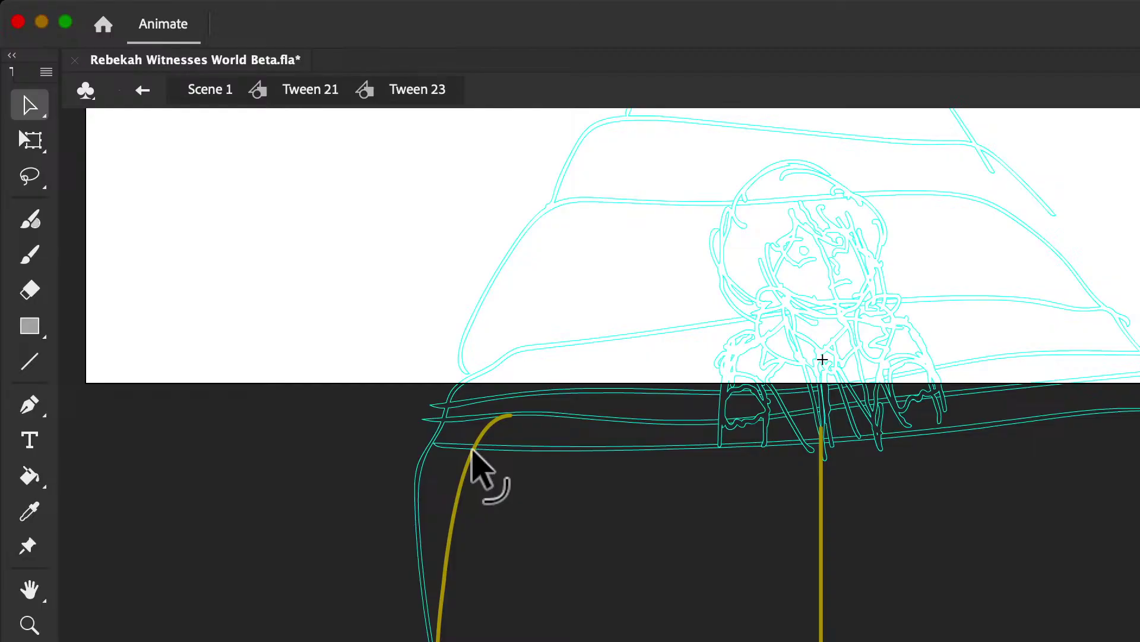
pyautogui.moveTo(517, 414)
pyautogui.mouseDown()
pyautogui.moveTo(611, 420)
pyautogui.moveTo(512, 415)
pyautogui.mouseUp()
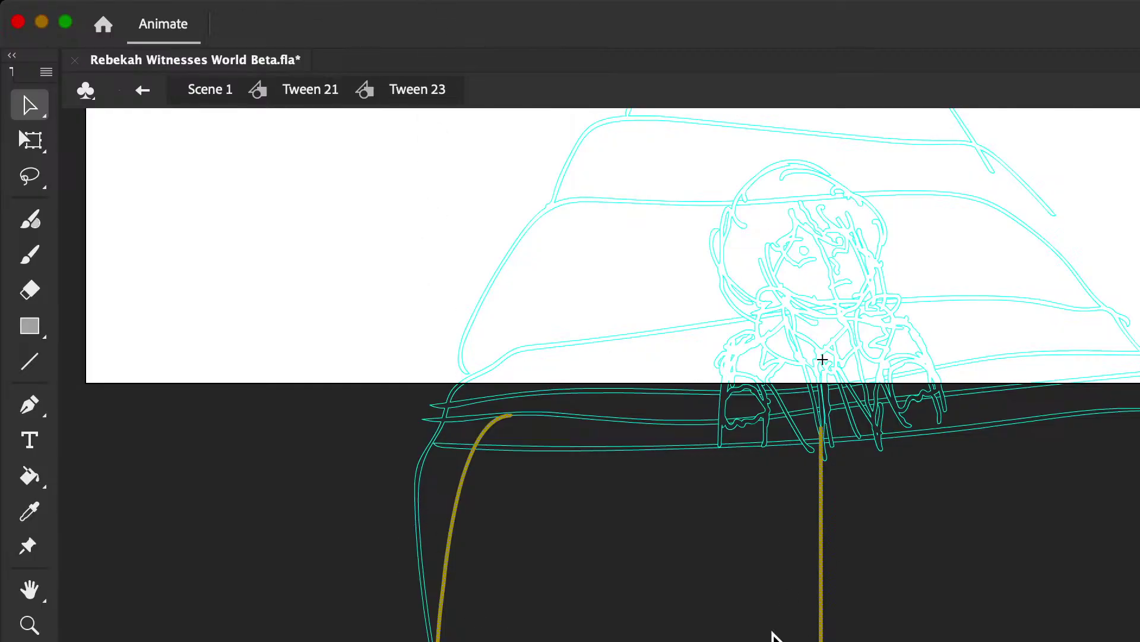
# Step: Remove the centre line and draw a horizontal gold top edge joining the left and right corner curves
pyautogui.press('.')
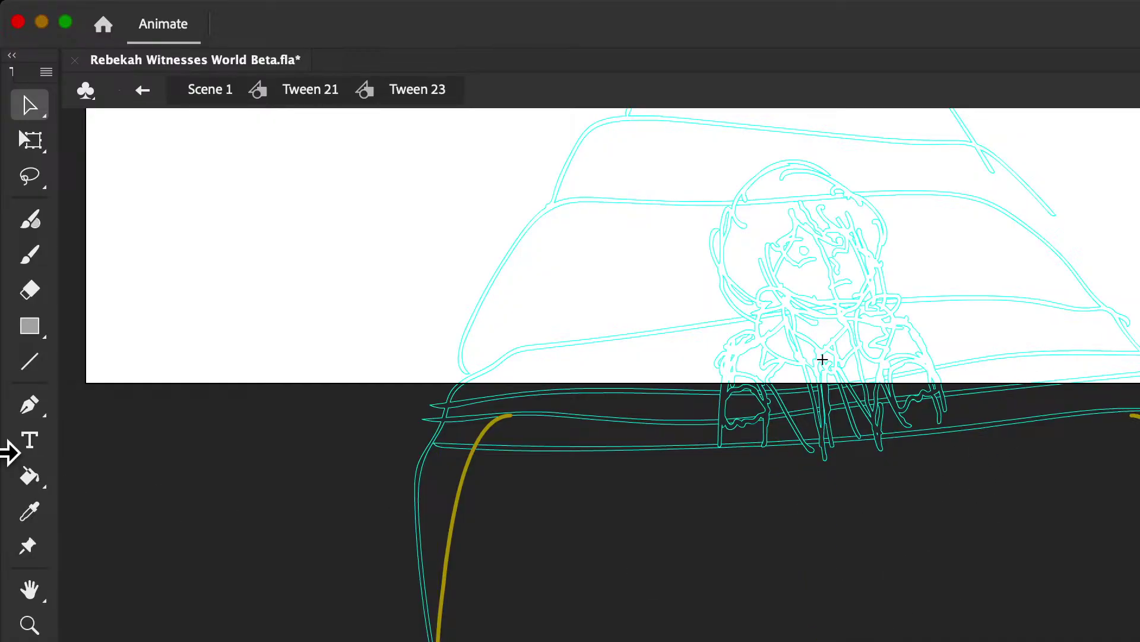
pyautogui.click(28, 362)
pyautogui.moveTo(511, 416)
pyautogui.mouseDown()
pyautogui.moveTo(834, 401)
pyautogui.moveTo(1131, 434)
pyautogui.moveTo(1139, 419)
pyautogui.mouseUp()
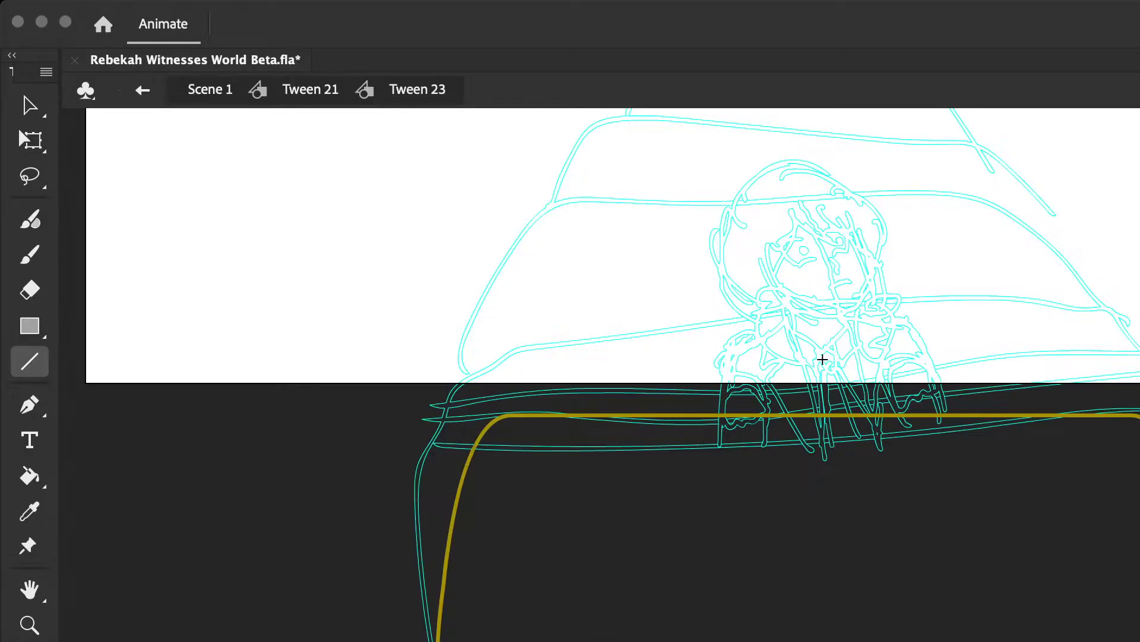
# Step: Delete the rough block and figure sketch, leaving only the gold outline below the AMBERLINC plaque
pyautogui.click(823, 359)
pyautogui.press('Delete')
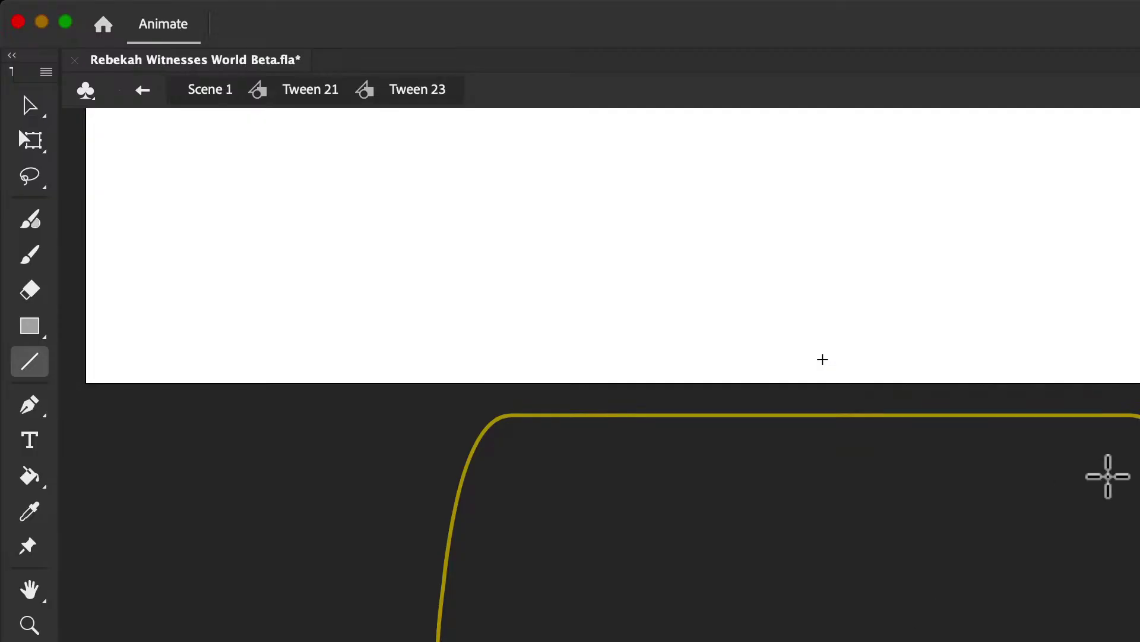
pyautogui.press('super+minus')
pyautogui.press('super+minus')
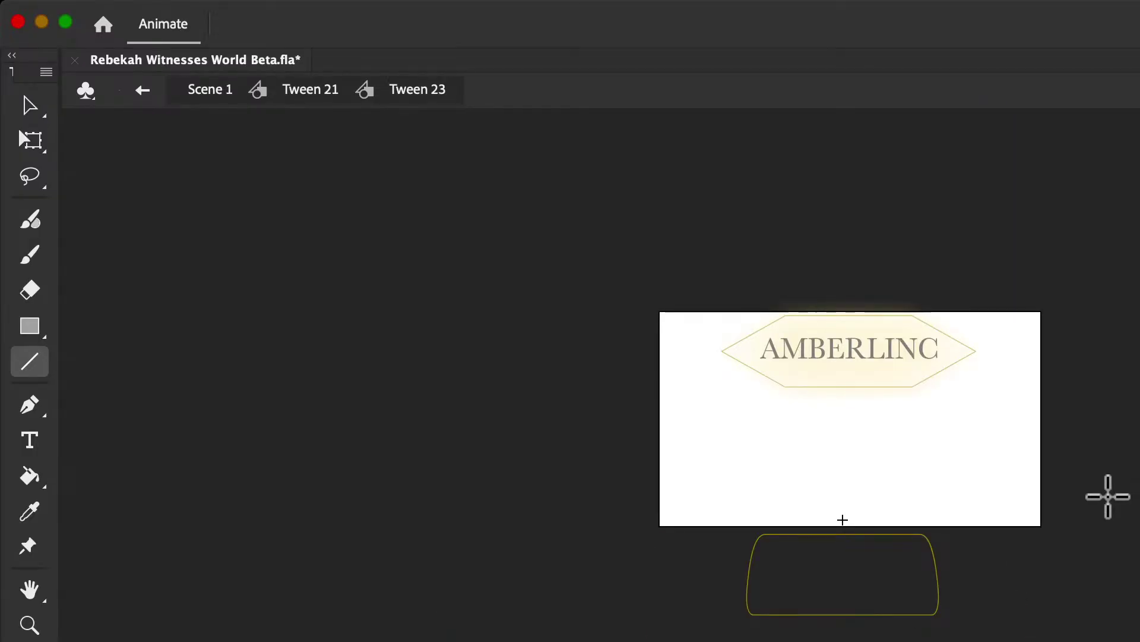
pyautogui.press('super+equal')
pyautogui.press('super+equal')
pyautogui.scroll(-6, 1013, 457)
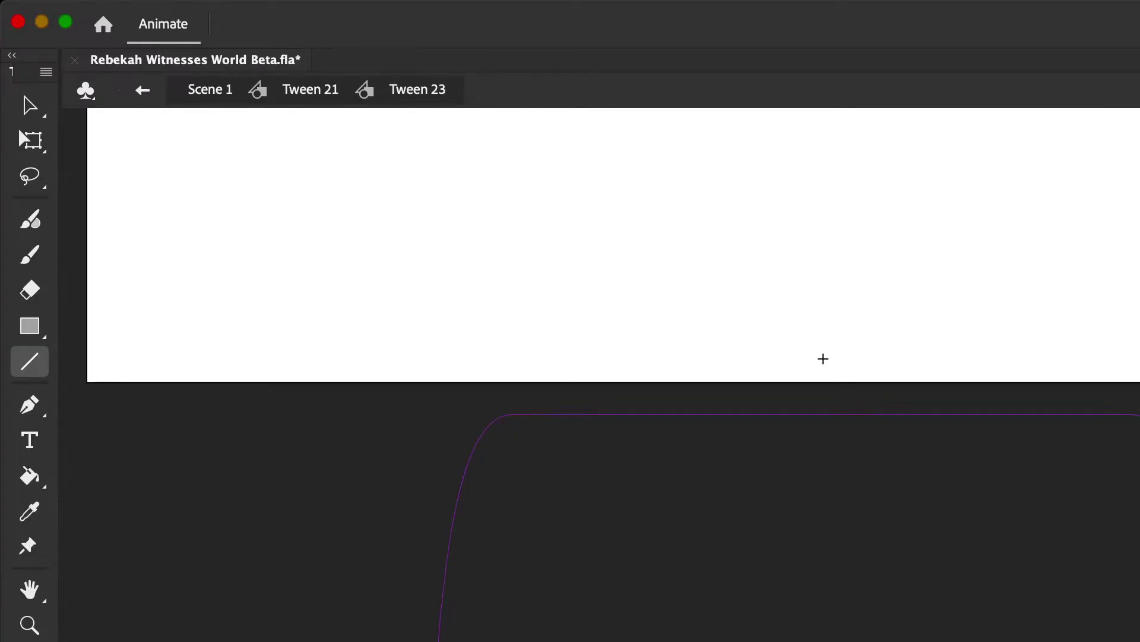
pyautogui.moveTo(482, 641)
pyautogui.mouseDown()
pyautogui.moveTo(540, 321)
pyautogui.moveTo(530, 362)
pyautogui.mouseUp()
pyautogui.click(28, 105)
pyautogui.moveTo(491, 580); pyautogui.dragTo(462, 506)
pyautogui.moveTo(530, 363); pyautogui.dragTo(518, 394)
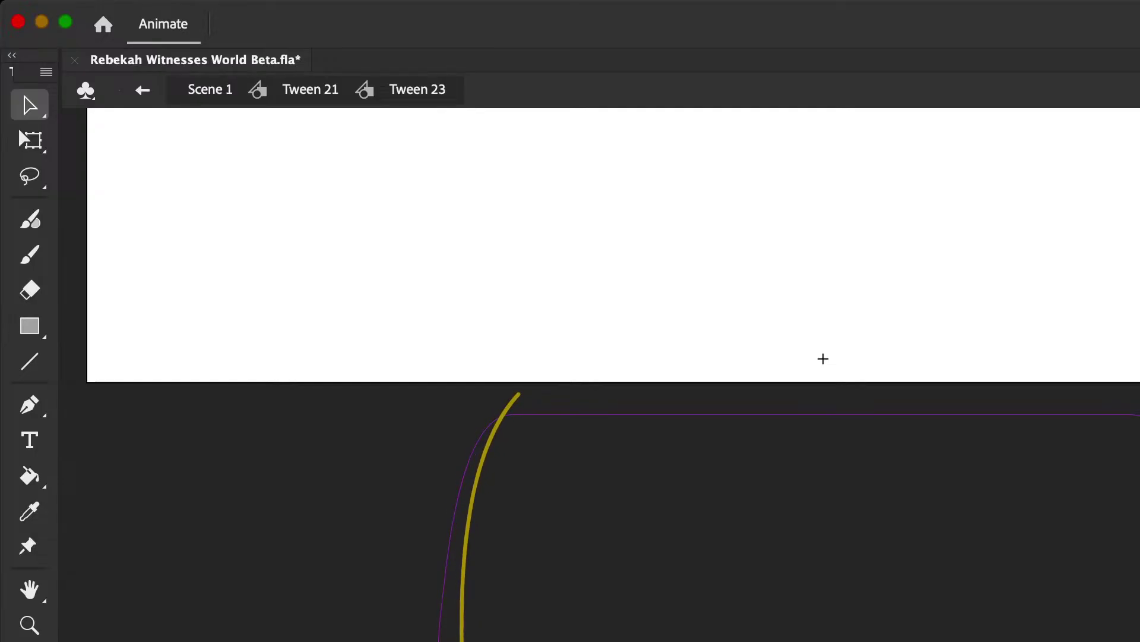
pyautogui.click(28, 364)
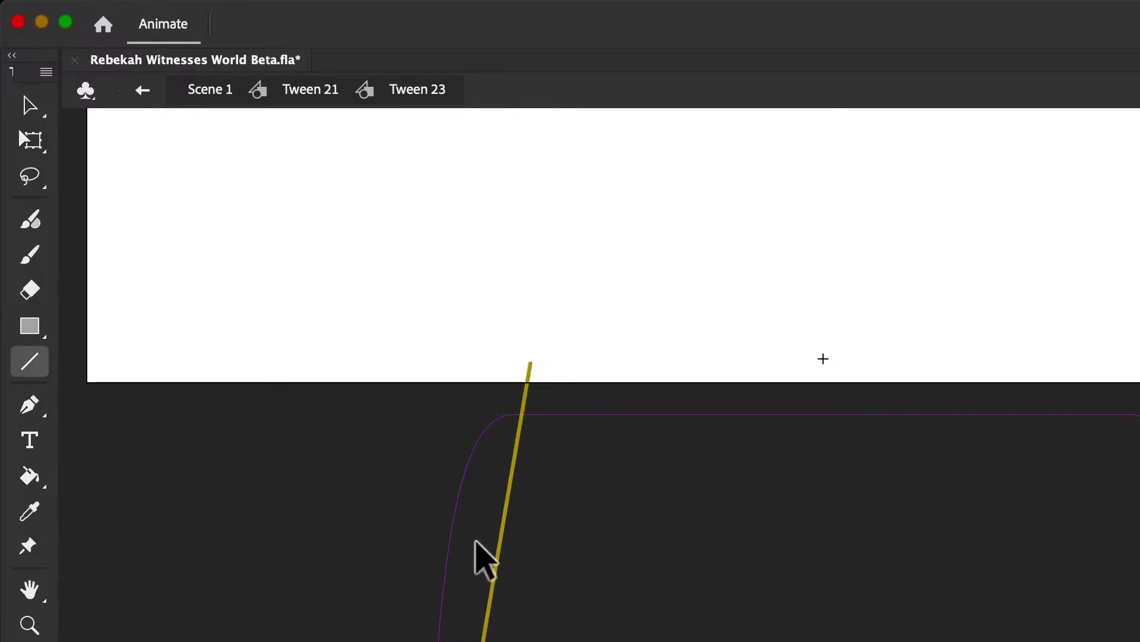
pyautogui.hotkey('ctrl', 'z')
# Step: Draw a slanted gold line over the purple outline's upper-left side and bend it to follow the outline, ending slightly above the top edge
pyautogui.moveTo(510, 394)
pyautogui.mouseDown()
pyautogui.moveTo(395, 641)
pyautogui.moveTo(461, 640)
pyautogui.moveTo(449, 641)
pyautogui.mouseUp()
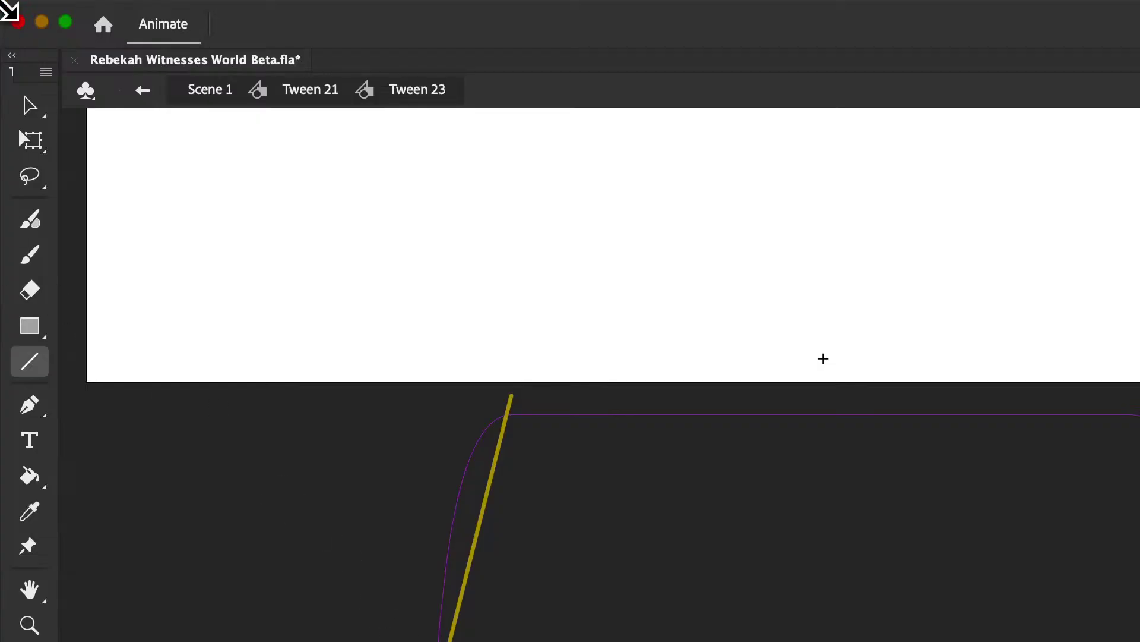
pyautogui.click(30, 105)
pyautogui.moveTo(479, 526); pyautogui.dragTo(451, 469)
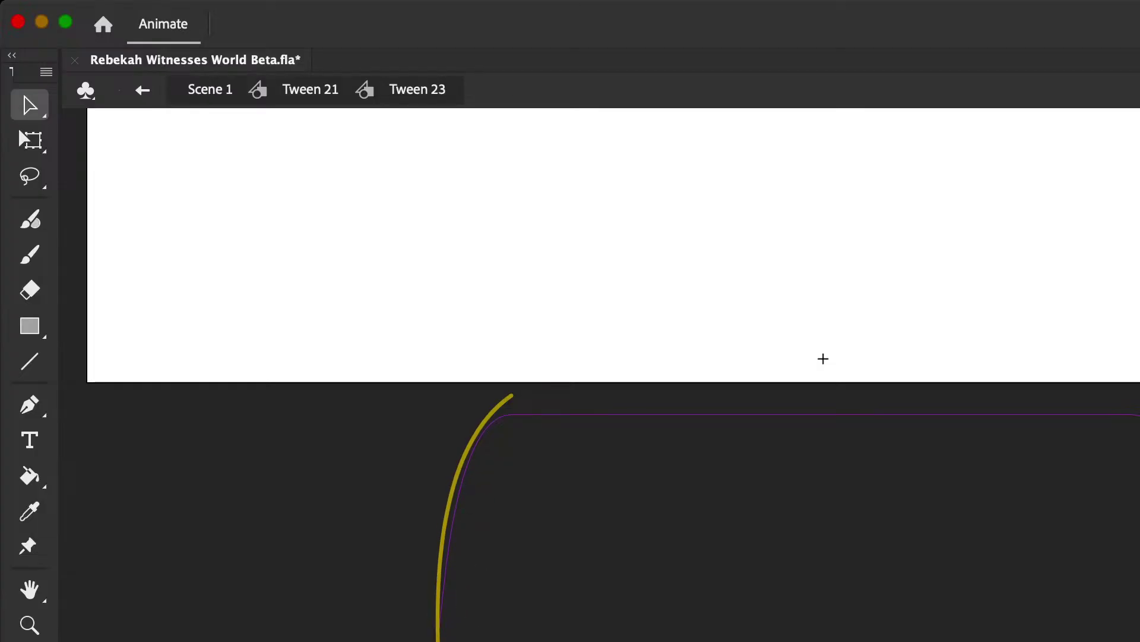
pyautogui.moveTo(451, 489); pyautogui.dragTo(456, 474)
pyautogui.moveTo(512, 397)
pyautogui.mouseDown()
pyautogui.moveTo(510, 411)
pyautogui.moveTo(512, 401)
pyautogui.mouseUp()
# Step: Draw a horizontal gold line across the block from the left side curve, slightly below the purple top edge
pyautogui.click(27, 363)
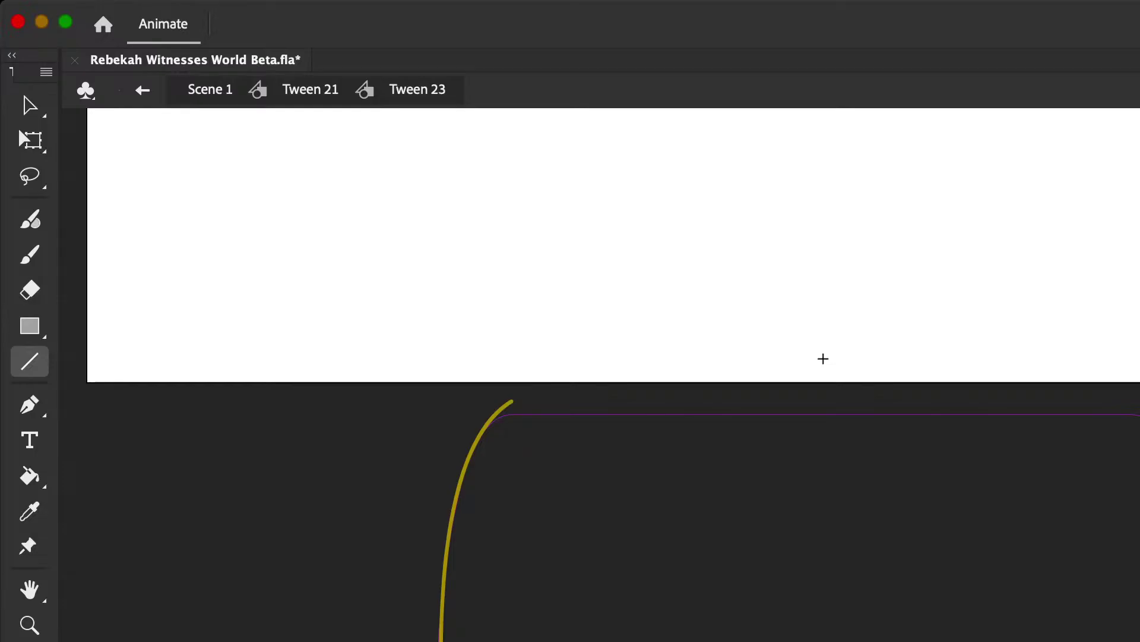
pyautogui.click(29, 105)
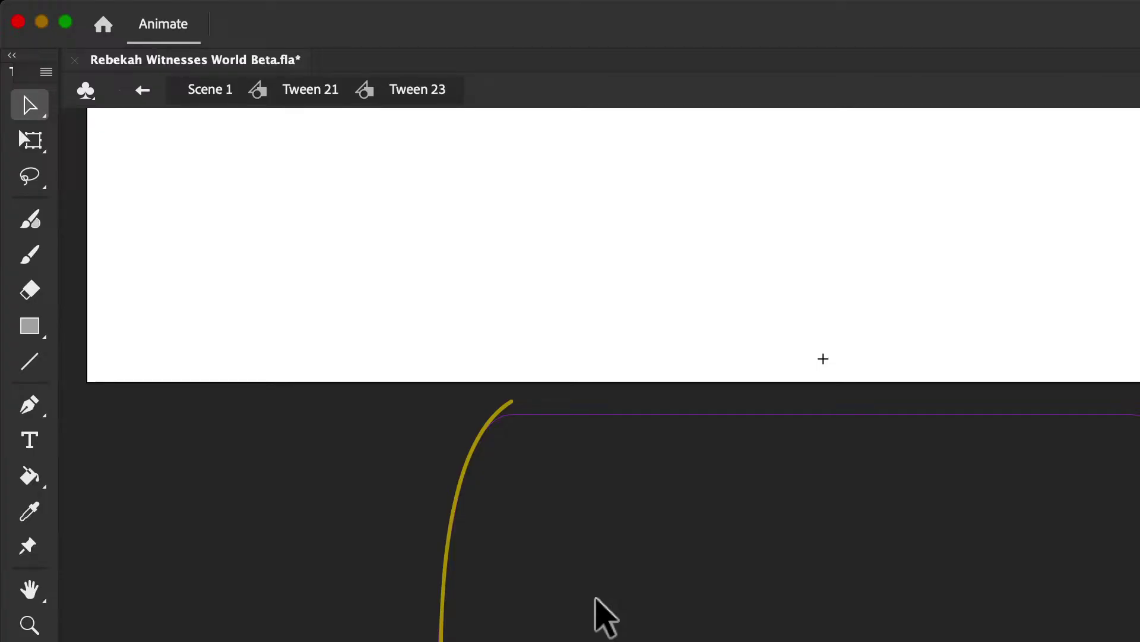
pyautogui.click(29, 361)
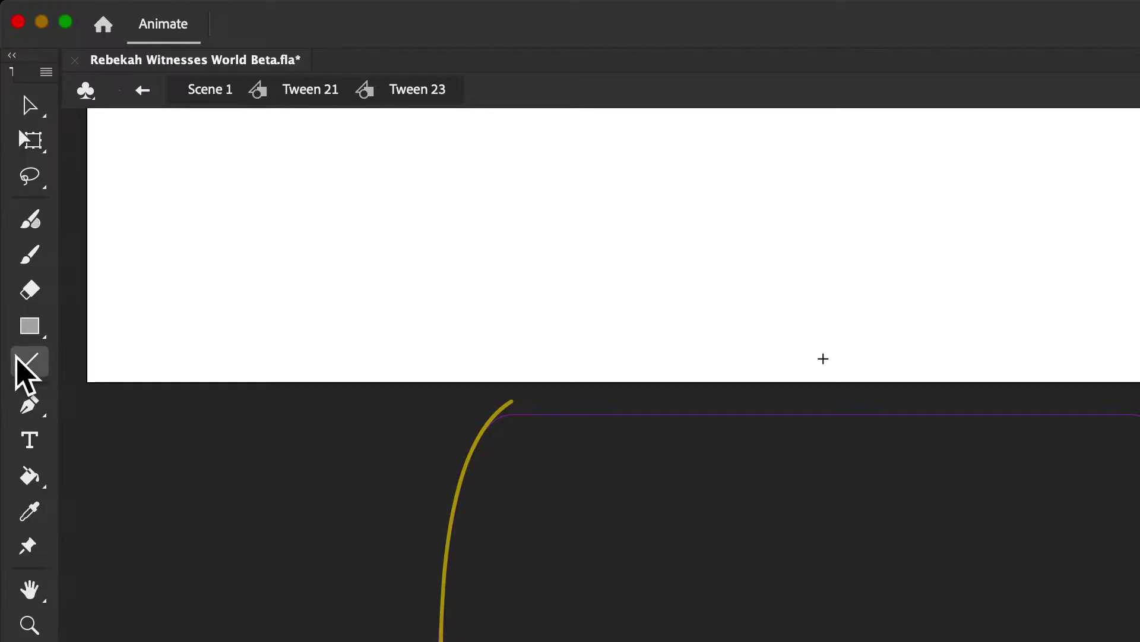
pyautogui.moveTo(469, 464)
pyautogui.mouseDown()
pyautogui.moveTo(1139, 464)
pyautogui.moveTo(1123, 512)
pyautogui.moveTo(1139, 517)
pyautogui.mouseUp()
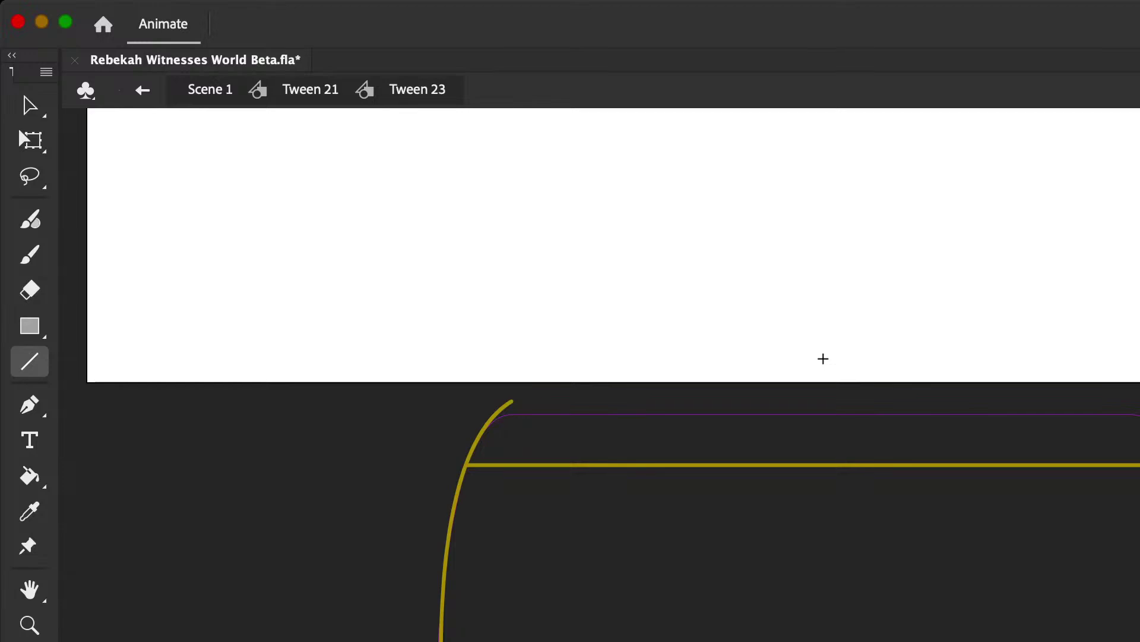
# Step: Extend the horizontal line's left end past the side curve and delete the short curve segments around their crossing
pyautogui.click(31, 107)
pyautogui.moveTo(470, 467)
pyautogui.mouseDown()
pyautogui.moveTo(434, 465)
pyautogui.moveTo(475, 480)
pyautogui.moveTo(460, 452)
pyautogui.moveTo(518, 453)
pyautogui.mouseUp()
pyautogui.press('super+equal')
pyautogui.press('super+equal')
pyautogui.press('Delete')
pyautogui.click(859, 485)
pyautogui.press('Delete')
# Step: Snap the open ends of the lower and upper side curves together at one point on the horizontal line
pyautogui.moveTo(734, 641); pyautogui.dragTo(764, 547)
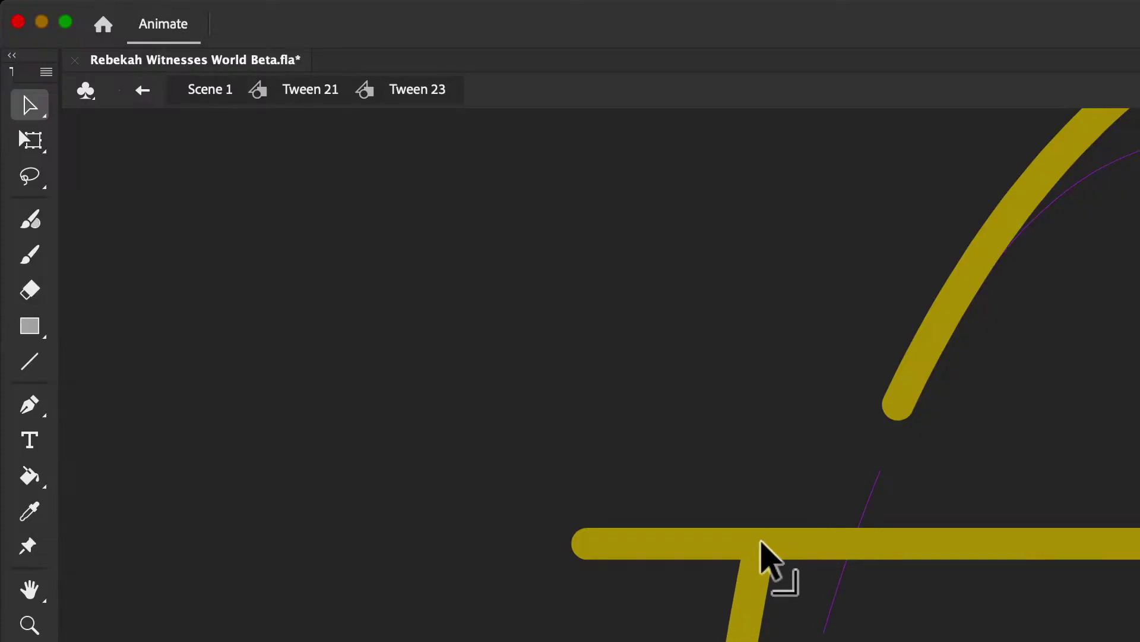
pyautogui.moveTo(896, 410)
pyautogui.mouseDown()
pyautogui.moveTo(867, 419)
pyautogui.moveTo(766, 544)
pyautogui.mouseUp()
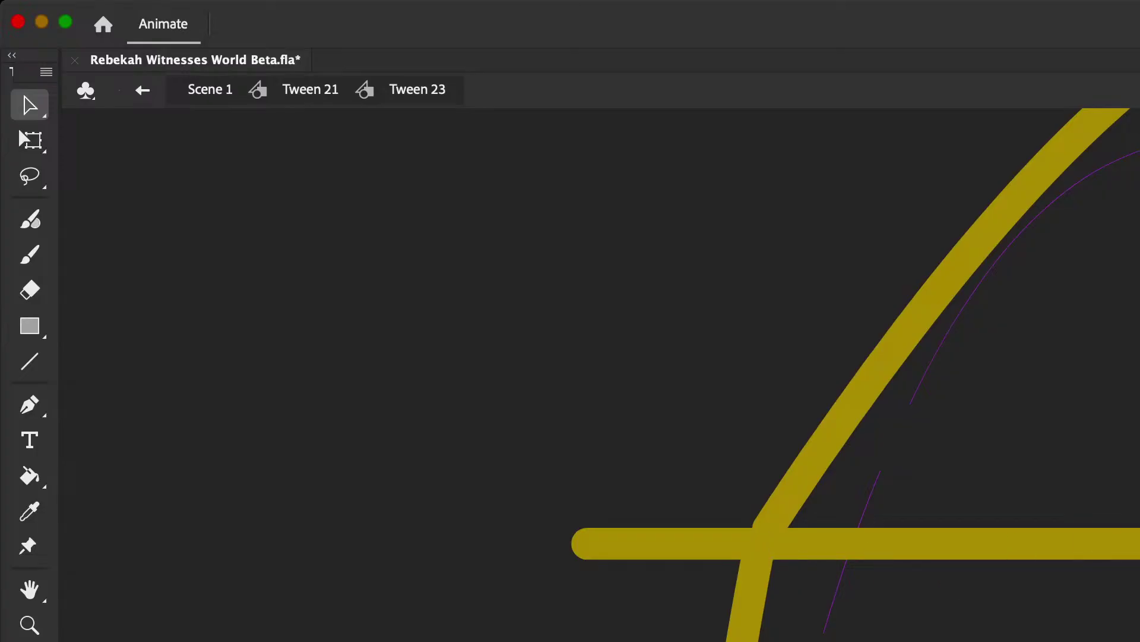
pyautogui.press('super+minus')
pyautogui.press('super+minus')
pyautogui.press('super+minus')
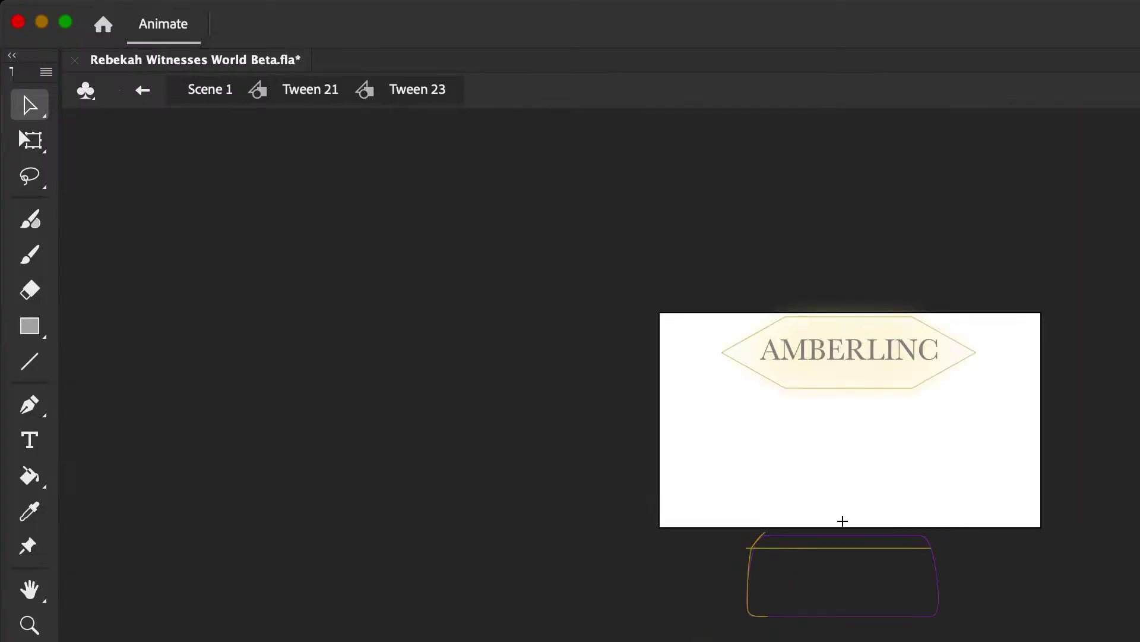
pyautogui.press('super+equal')
pyautogui.press('super+equal')
pyautogui.press('super+minus')
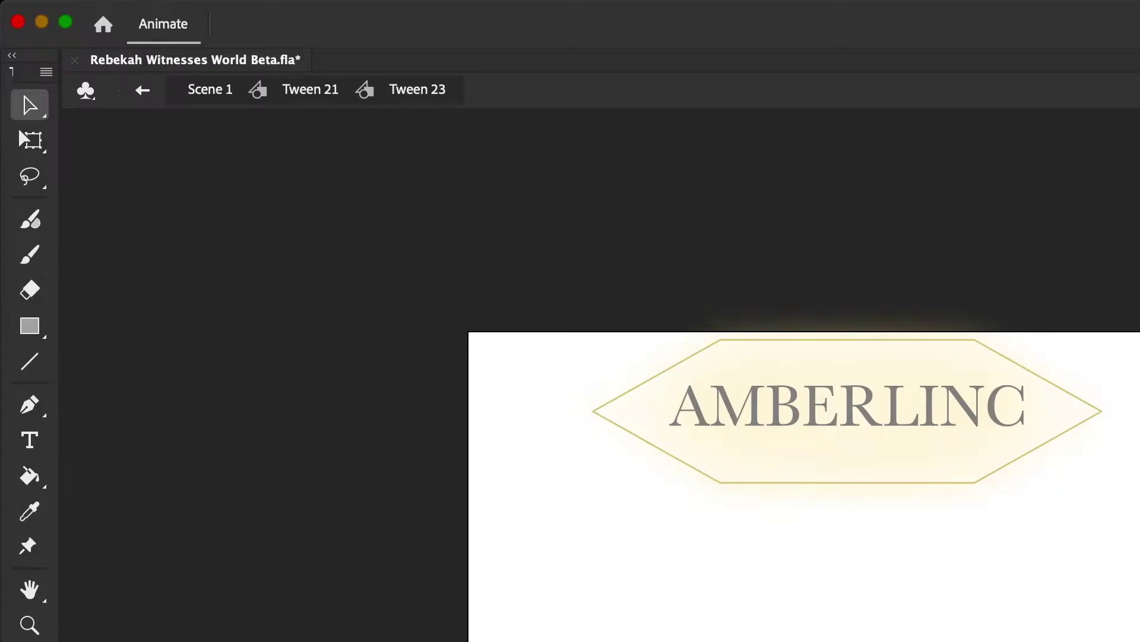
# Step: Bend the upper-left side curve slightly outward above the horizontal gold line to round the block's corner
pyautogui.press('super+minus')
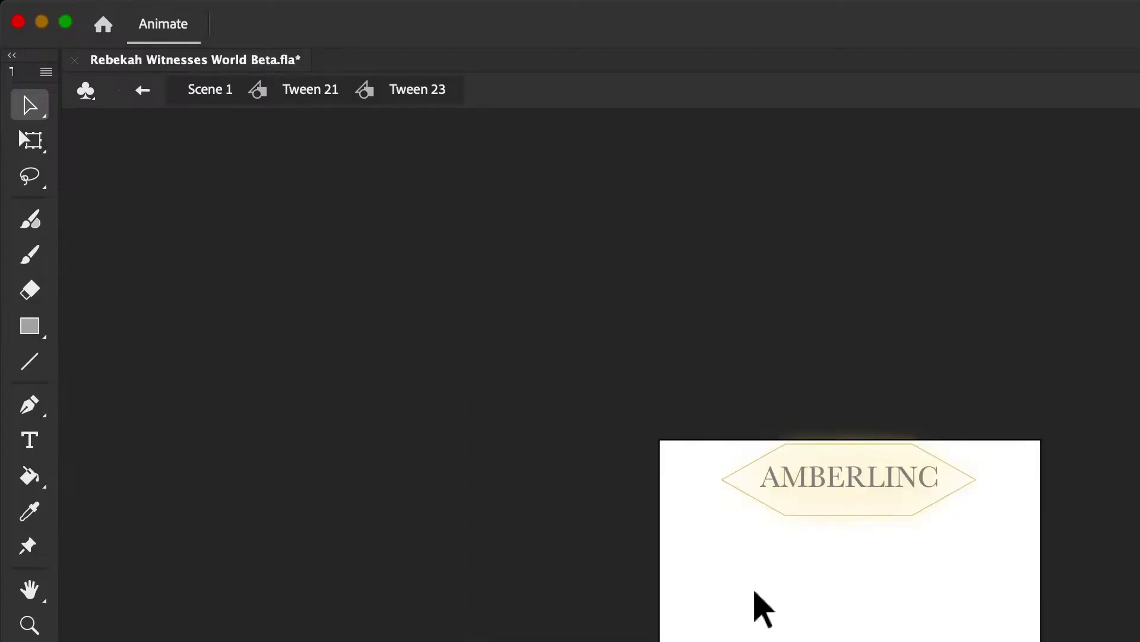
pyautogui.press('super+equal')
pyautogui.press('super+equal')
pyautogui.scroll(-10, 754, 591)
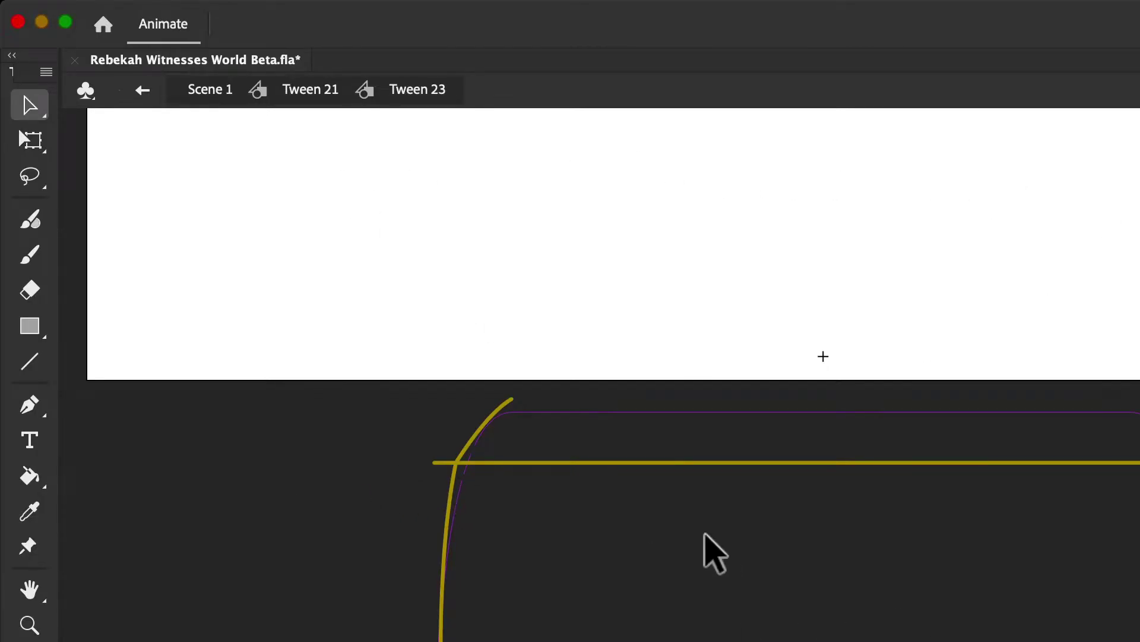
pyautogui.moveTo(479, 433); pyautogui.dragTo(467, 435)
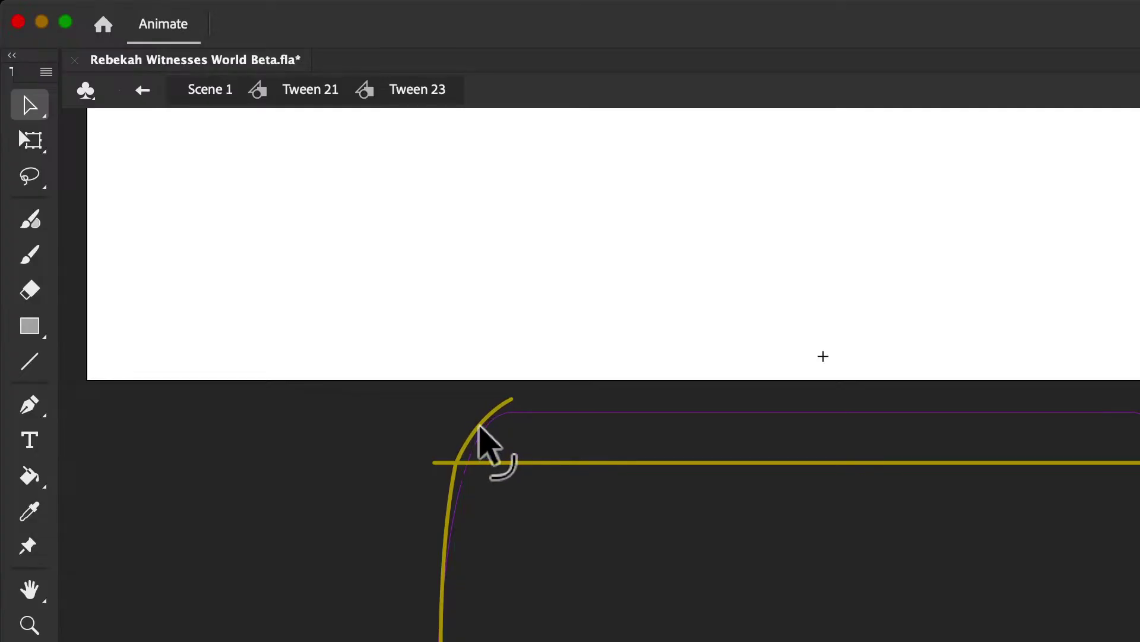
# Step: Draw a horizontal gold line from the upper end of the corner curve, running just above the purple top edge
pyautogui.click(30, 360)
pyautogui.moveTo(512, 411); pyautogui.dragTo(1139, 411)
pyautogui.press('cmd+z')
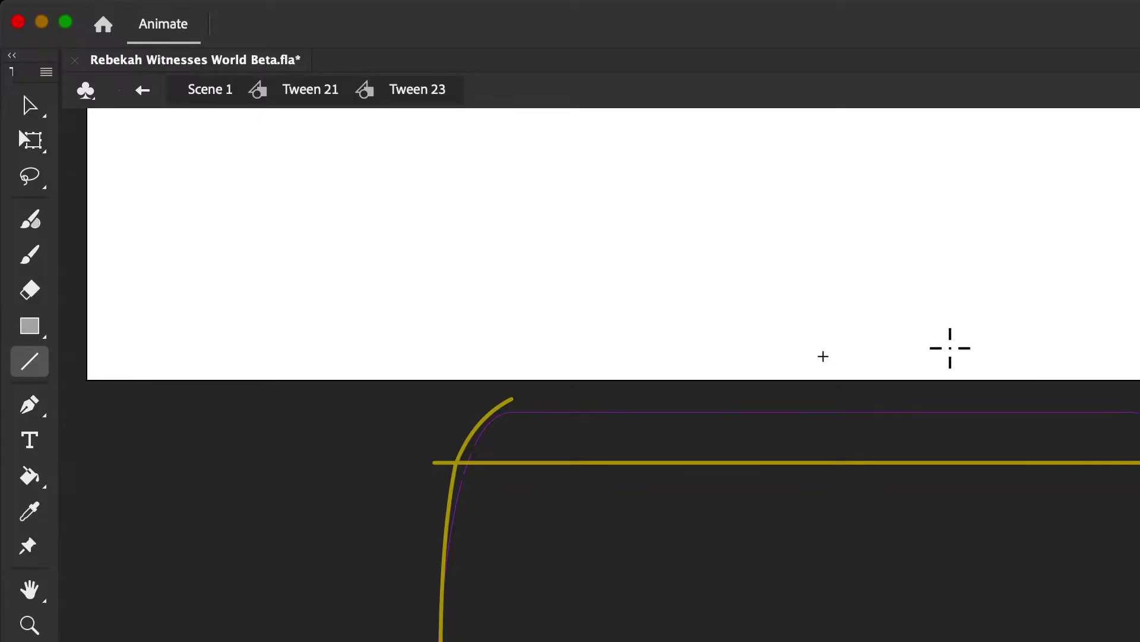
pyautogui.moveTo(532, 395); pyautogui.dragTo(1006, 308)
pyautogui.click(29, 106)
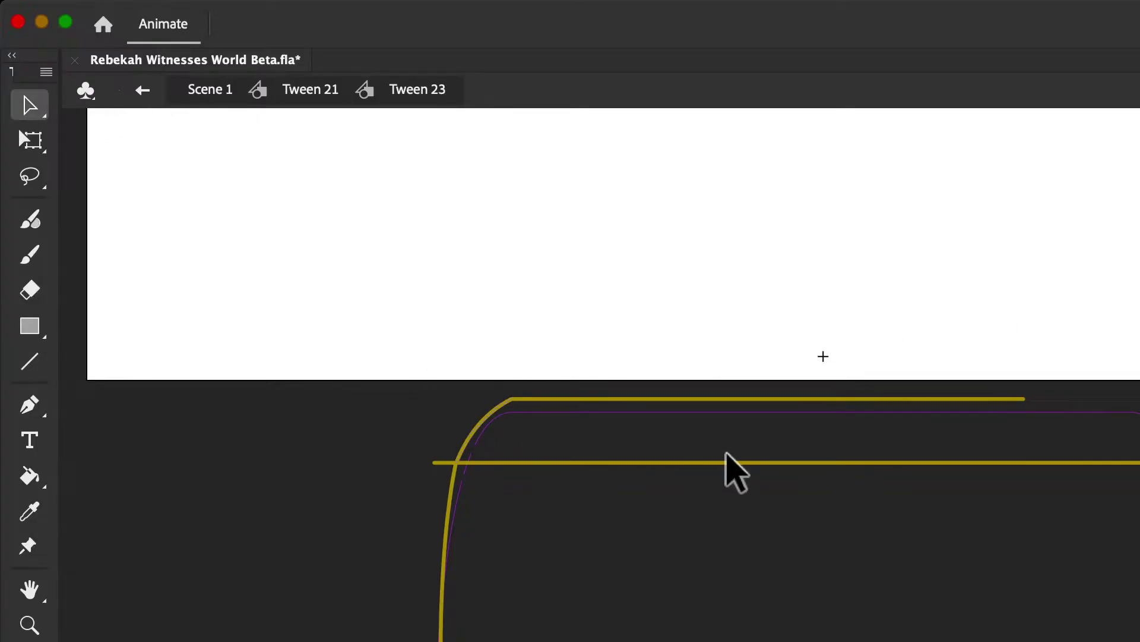
# Step: Shift the corner curve's junction inward along the top line and bend the curve outward for a smoother rounded corner
pyautogui.press('cmd+=')
pyautogui.press('cmd+=')
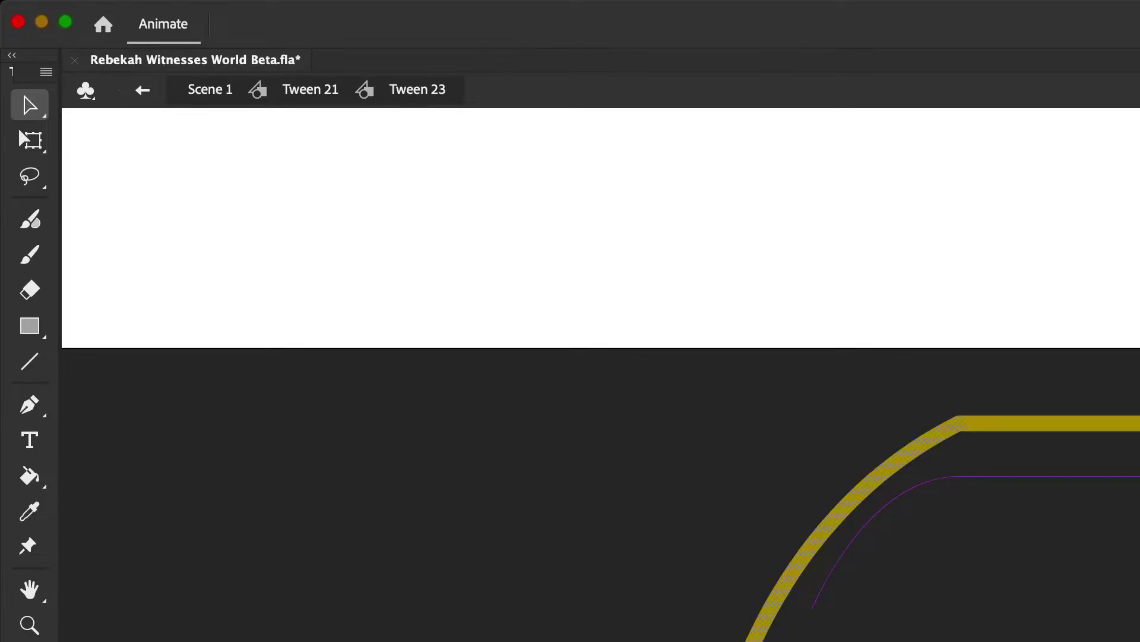
pyautogui.moveTo(906, 390)
pyautogui.mouseDown()
pyautogui.moveTo(1014, 455)
pyautogui.moveTo(909, 458)
pyautogui.moveTo(1015, 440)
pyautogui.moveTo(952, 448)
pyautogui.moveTo(1016, 377)
pyautogui.moveTo(996, 387)
pyautogui.moveTo(995, 408)
pyautogui.mouseUp()
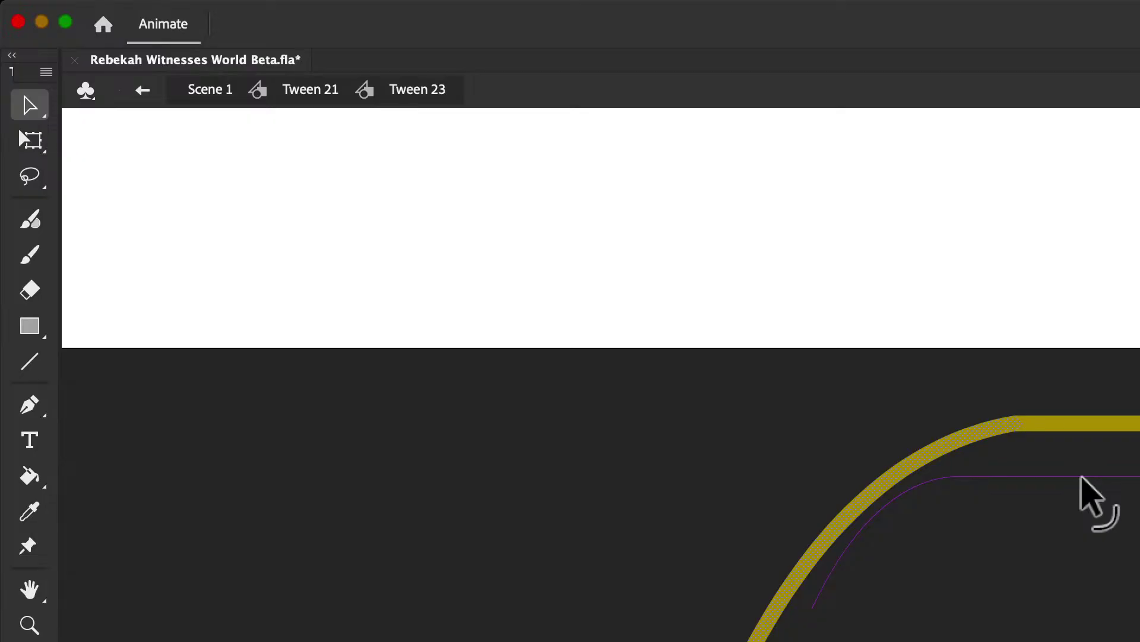
pyautogui.scroll(-3, 1081, 478)
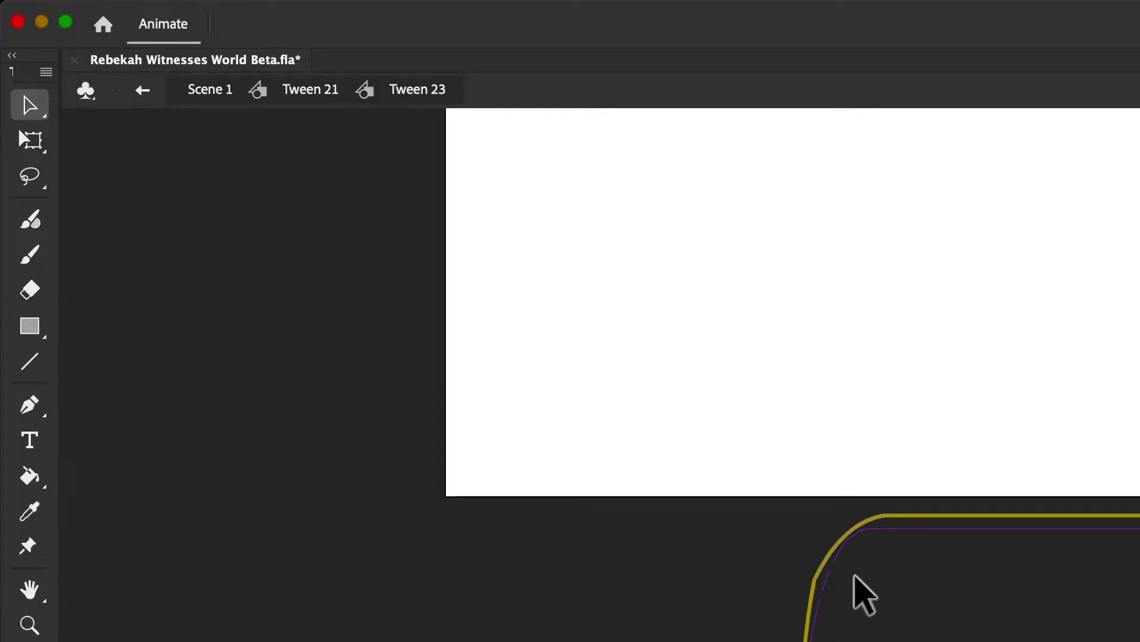
pyautogui.press('super+equal')
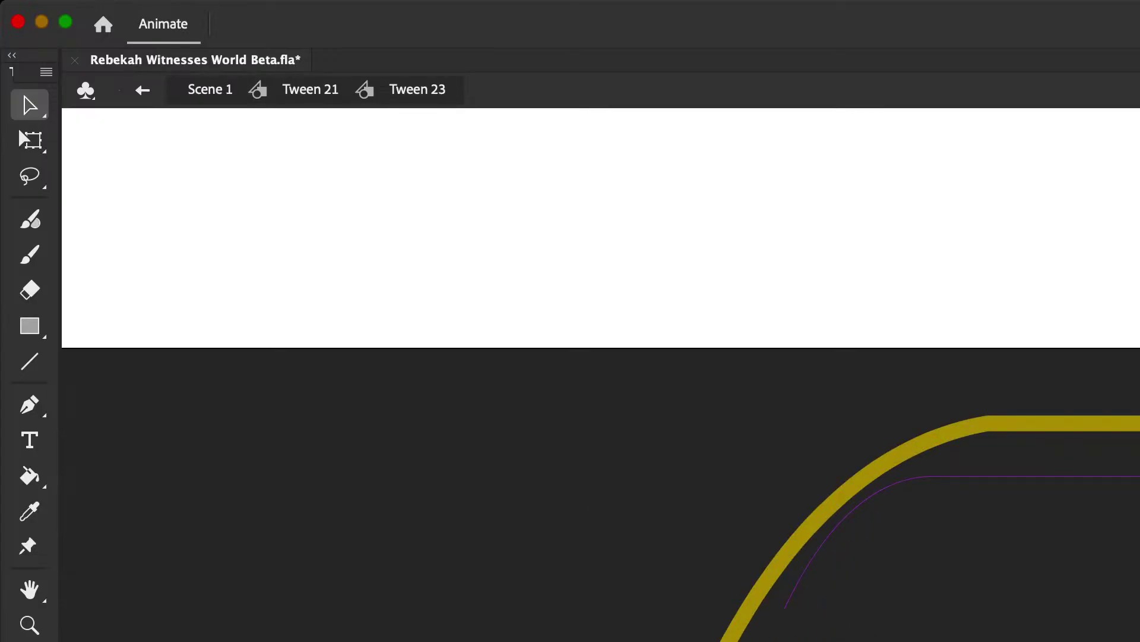
pyautogui.moveTo(790, 554); pyautogui.dragTo(757, 555)
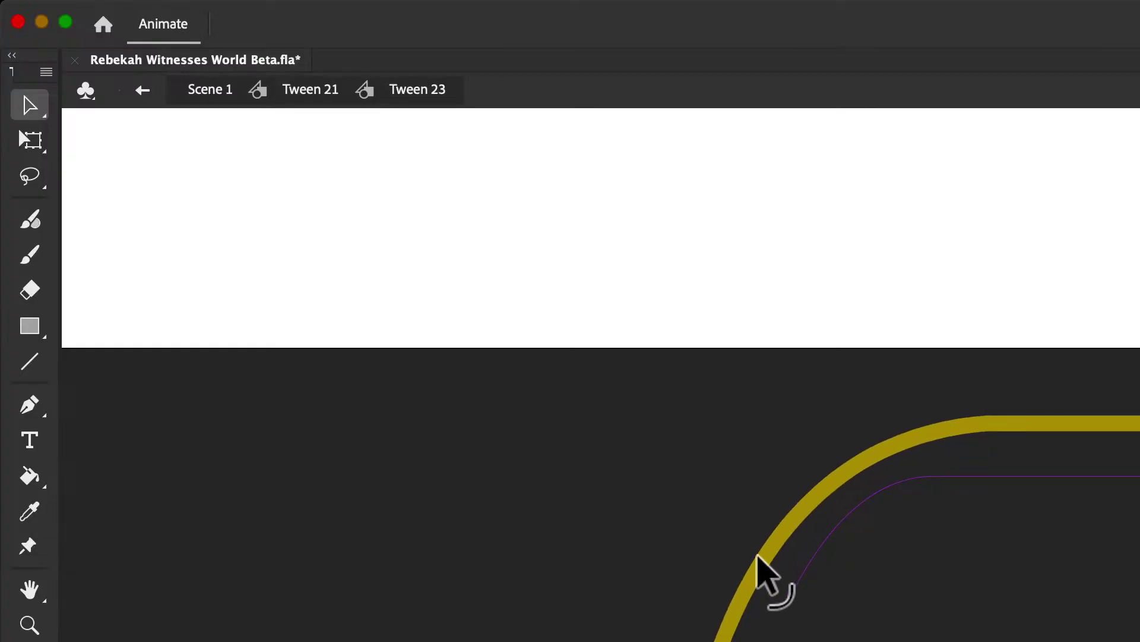
pyautogui.press('super+minus')
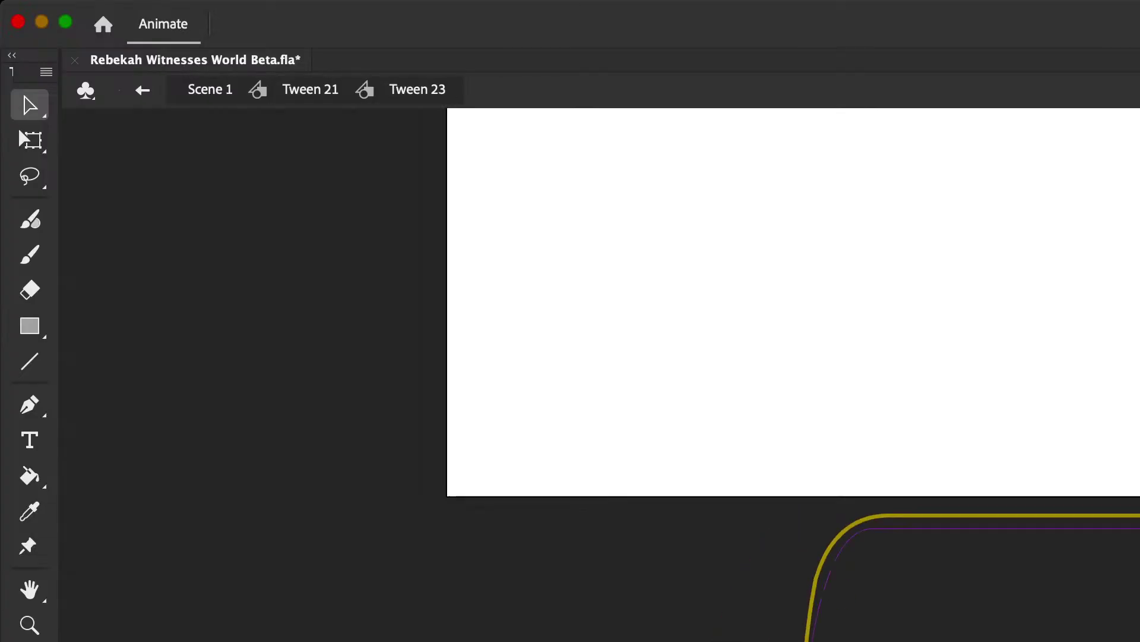
pyautogui.press('super+minus')
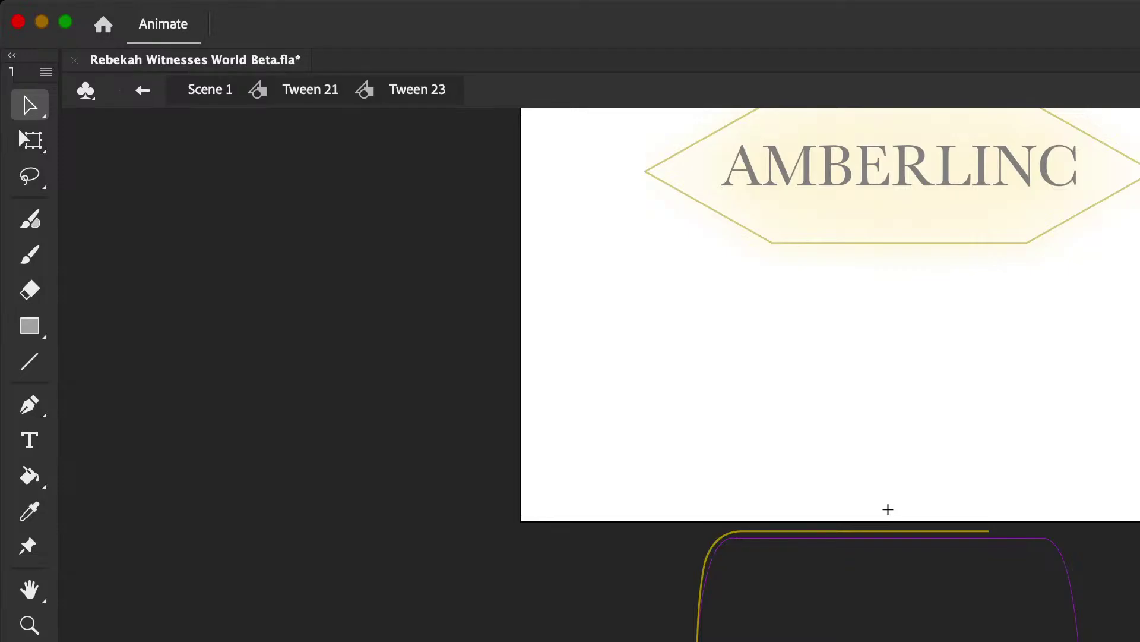
pyautogui.press('super+minus')
pyautogui.press('super+equal')
pyautogui.scroll(-3, 805, 446)
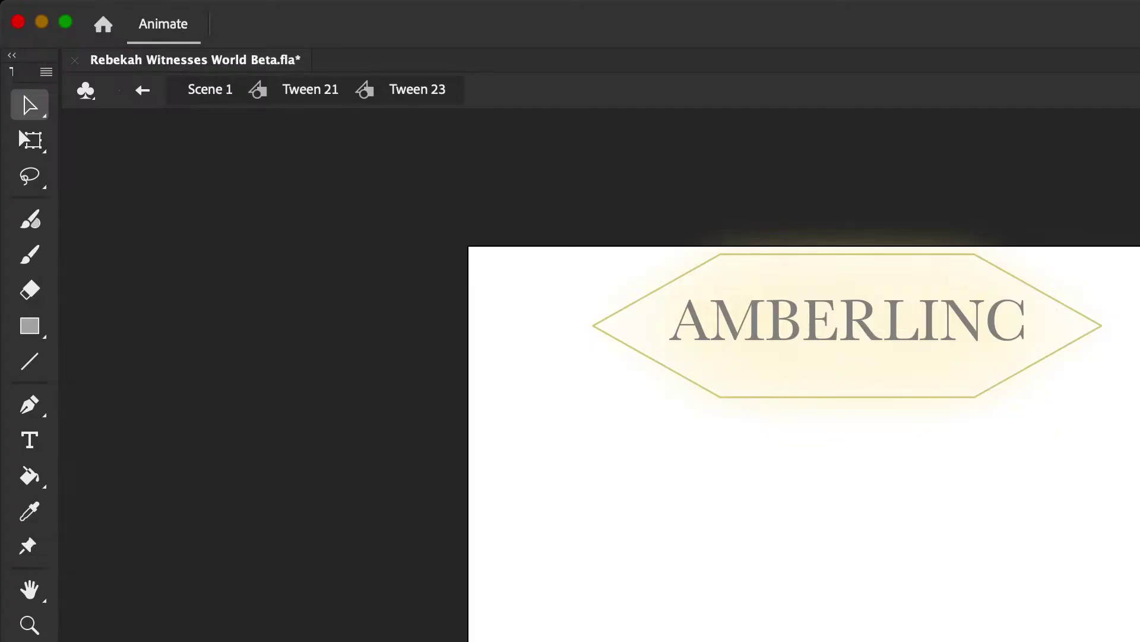
pyautogui.click(30, 362)
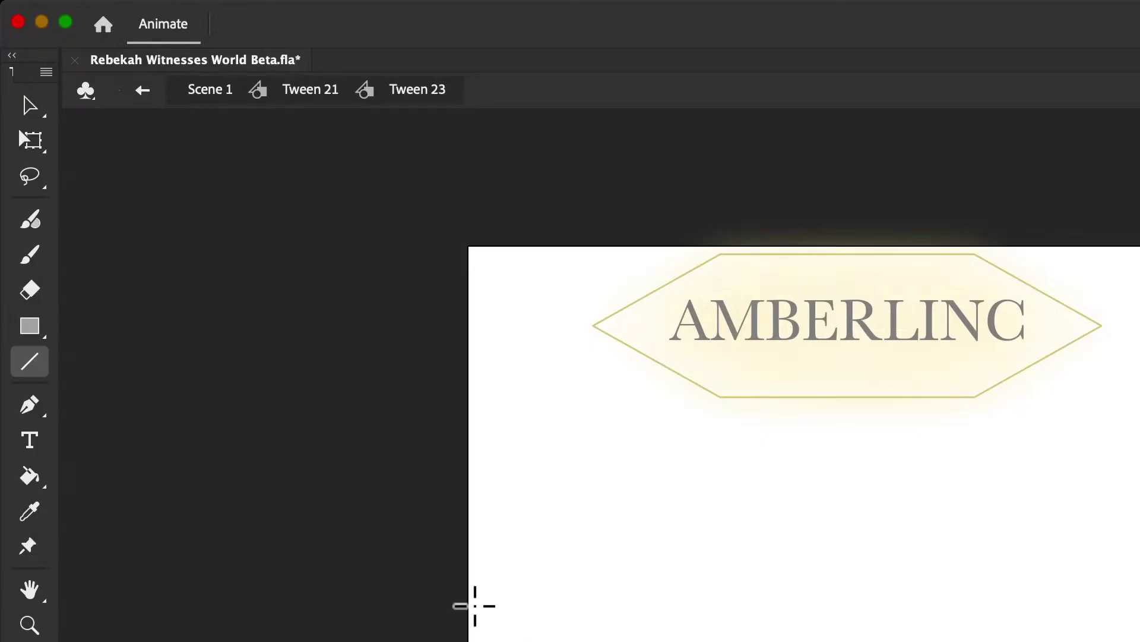
pyautogui.click(30, 107)
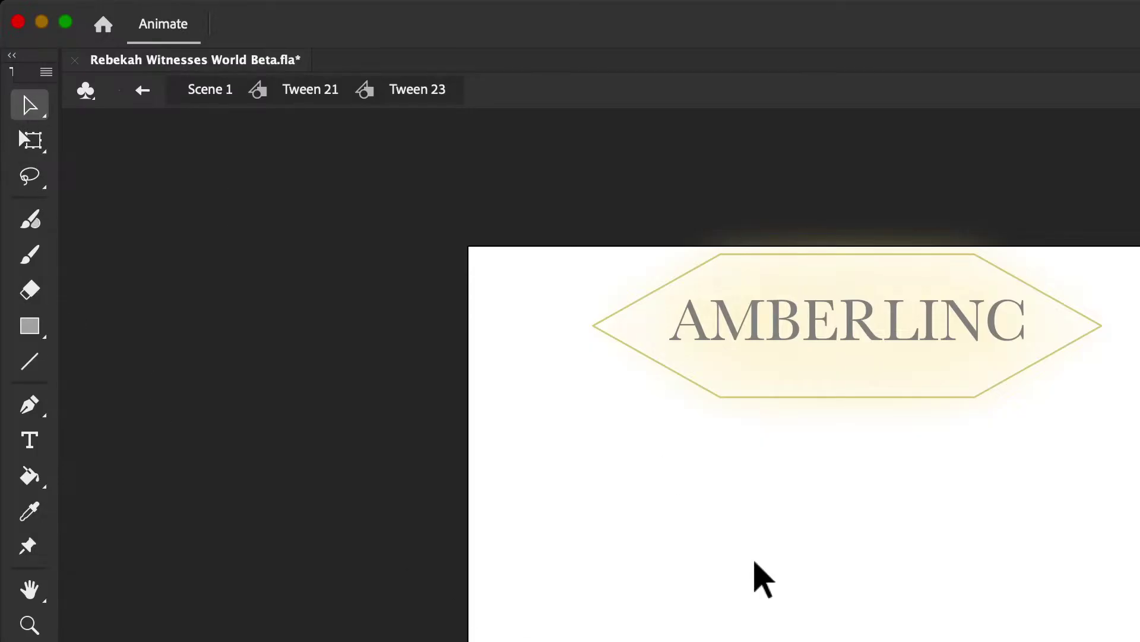
pyautogui.scroll(3, 775, 582)
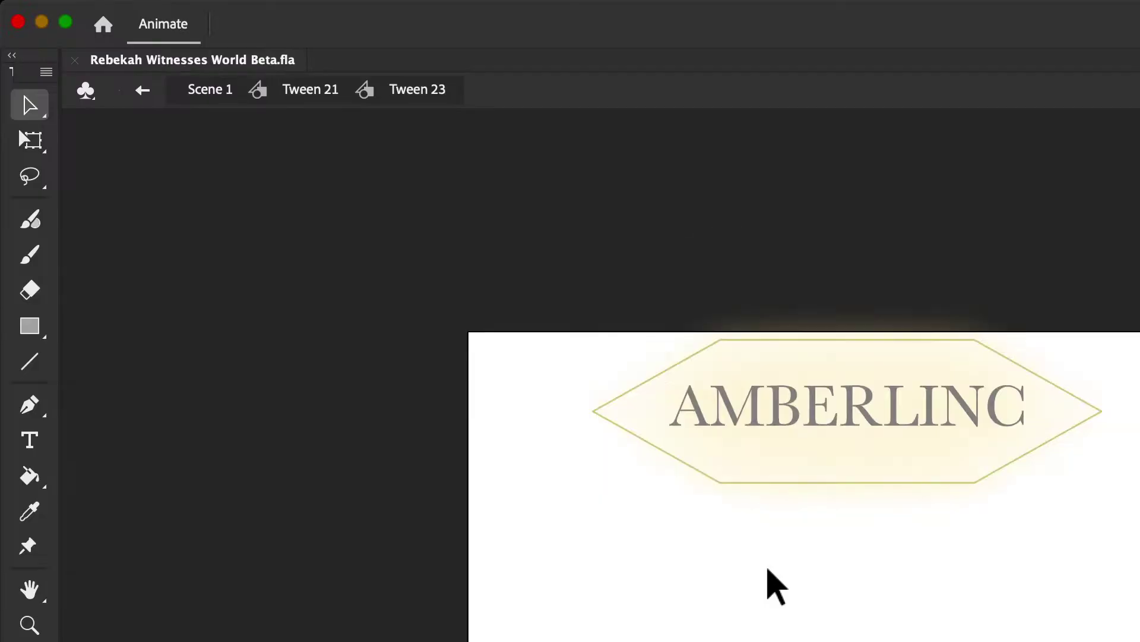
pyautogui.scroll(3, 775, 585)
pyautogui.scroll(-3, 775, 585)
pyautogui.scroll(-6, 776, 585)
pyautogui.click(32, 367)
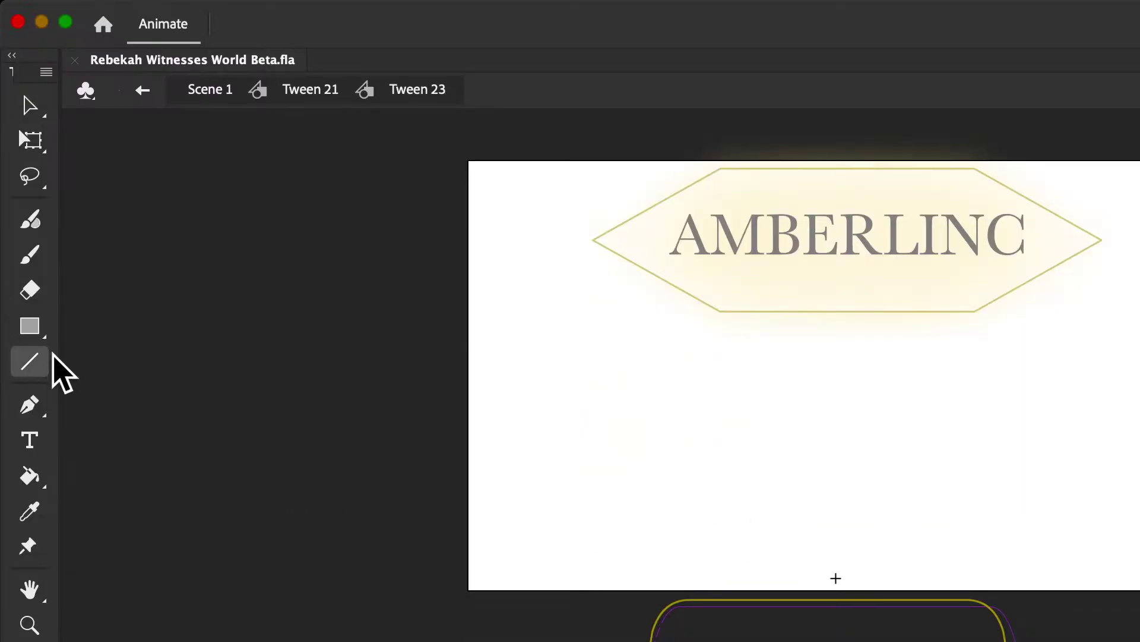
pyautogui.moveTo(680, 604)
pyautogui.mouseDown()
pyautogui.moveTo(795, 498)
pyautogui.moveTo(784, 527)
pyautogui.moveTo(667, 600)
pyautogui.moveTo(917, 455)
pyautogui.moveTo(754, 553)
pyautogui.moveTo(687, 562)
pyautogui.moveTo(652, 618)
pyautogui.moveTo(722, 509)
pyautogui.moveTo(675, 545)
pyautogui.moveTo(670, 612)
pyautogui.moveTo(686, 570)
pyautogui.moveTo(714, 581)
pyautogui.mouseUp()
pyautogui.press('super+z')
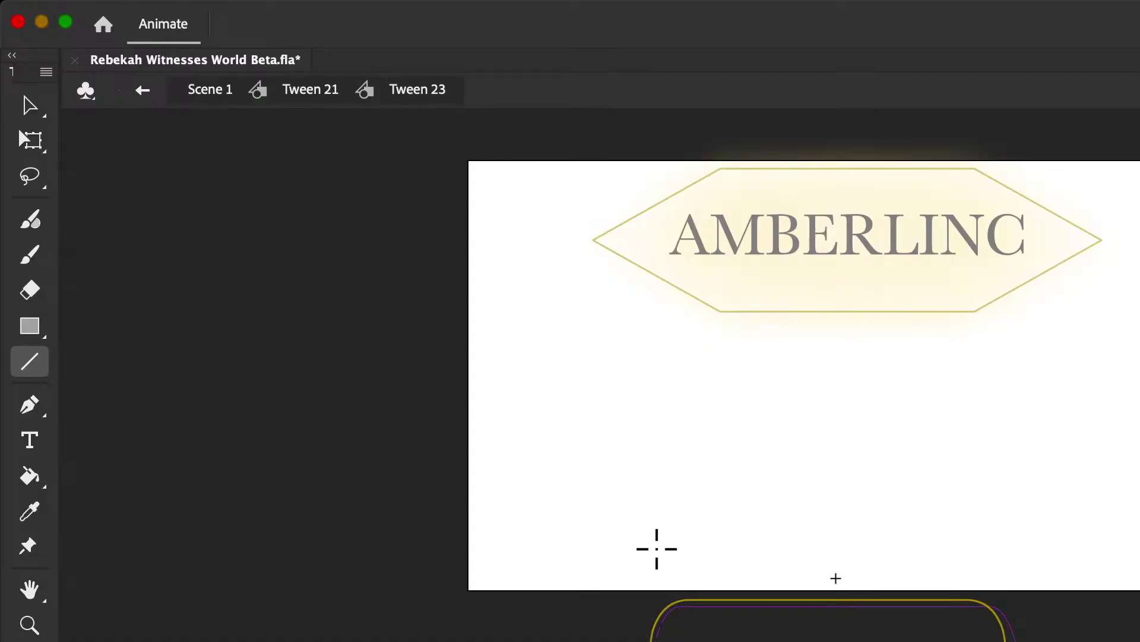
pyautogui.press('.')
pyautogui.click(27, 108)
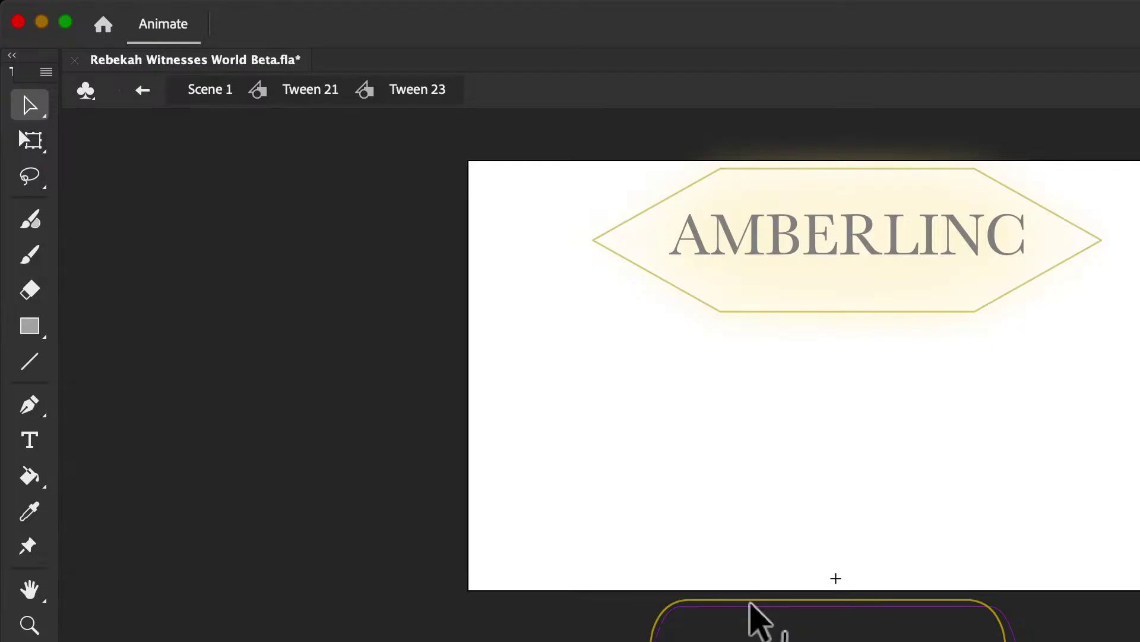
# Step: Draw straight gold lines above and beside the rounded block to form a rectangular frame around its top
pyautogui.click(29, 362)
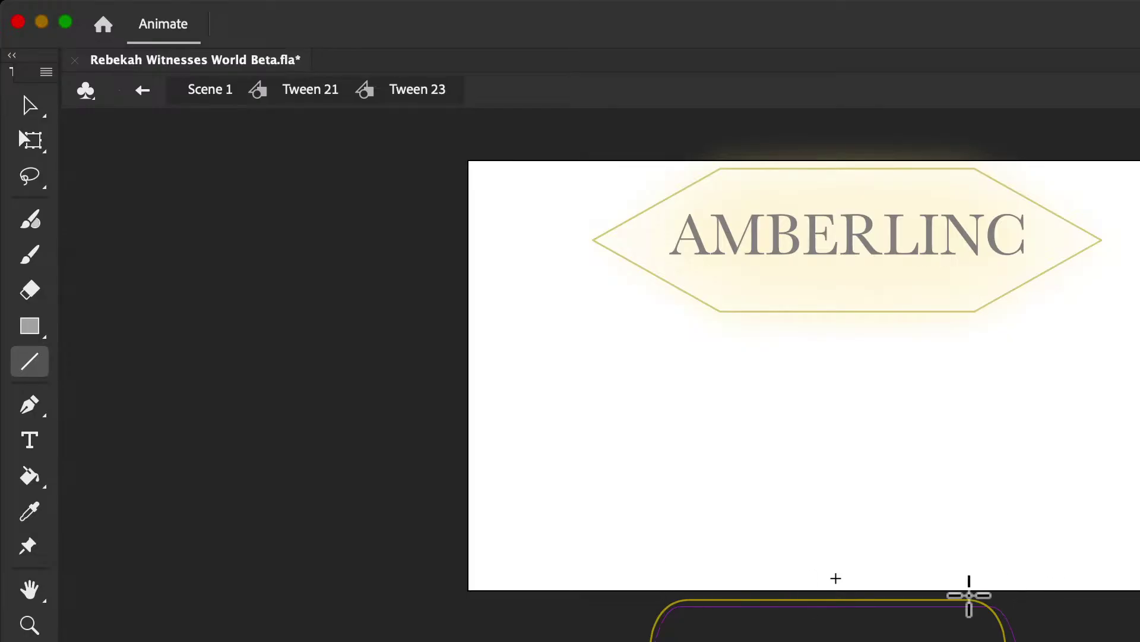
pyautogui.moveTo(647, 641)
pyautogui.mouseDown()
pyautogui.moveTo(657, 546)
pyautogui.moveTo(657, 580)
pyautogui.moveTo(1005, 569)
pyautogui.moveTo(1018, 585)
pyautogui.mouseUp()
pyautogui.moveTo(1011, 640)
pyautogui.mouseDown()
pyautogui.moveTo(1036, 501)
pyautogui.moveTo(1036, 553)
pyautogui.mouseUp()
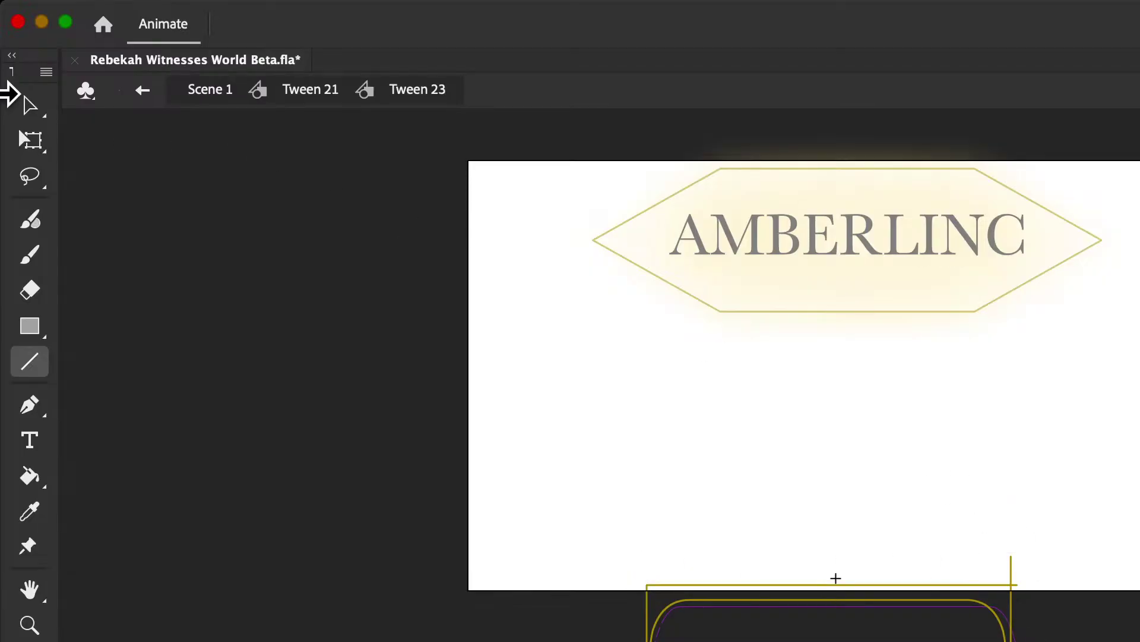
pyautogui.click(18, 106)
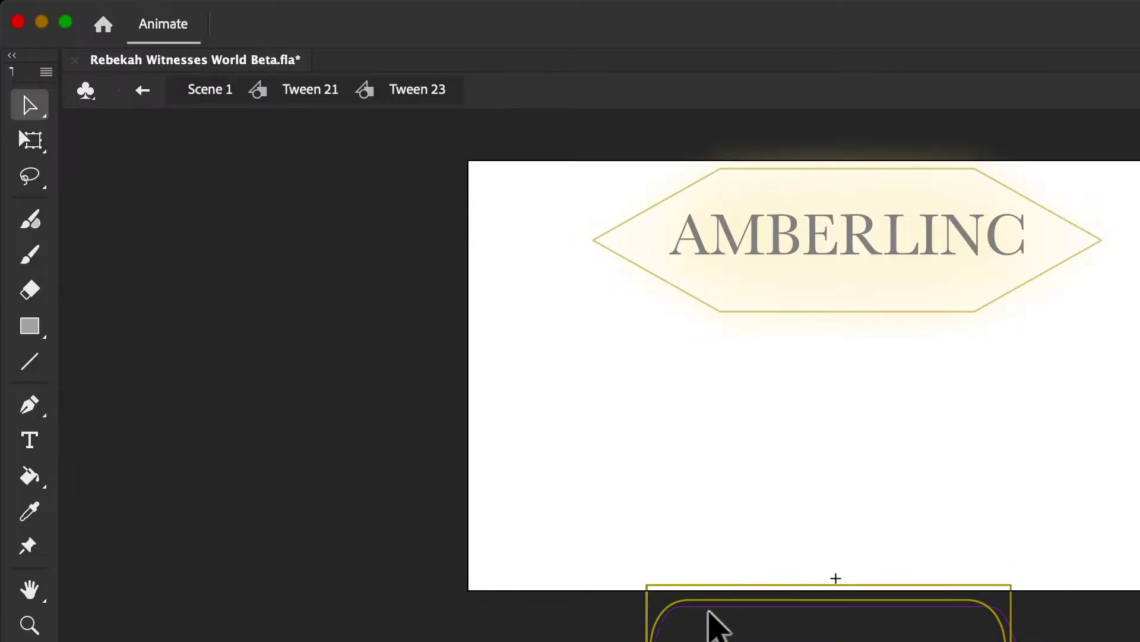
# Step: Delete the straight gold frame lines around the rounded top of the block
pyautogui.scroll(-2, 731, 614)
pyautogui.scroll(2, 731, 614)
pyautogui.scroll(2, 731, 613)
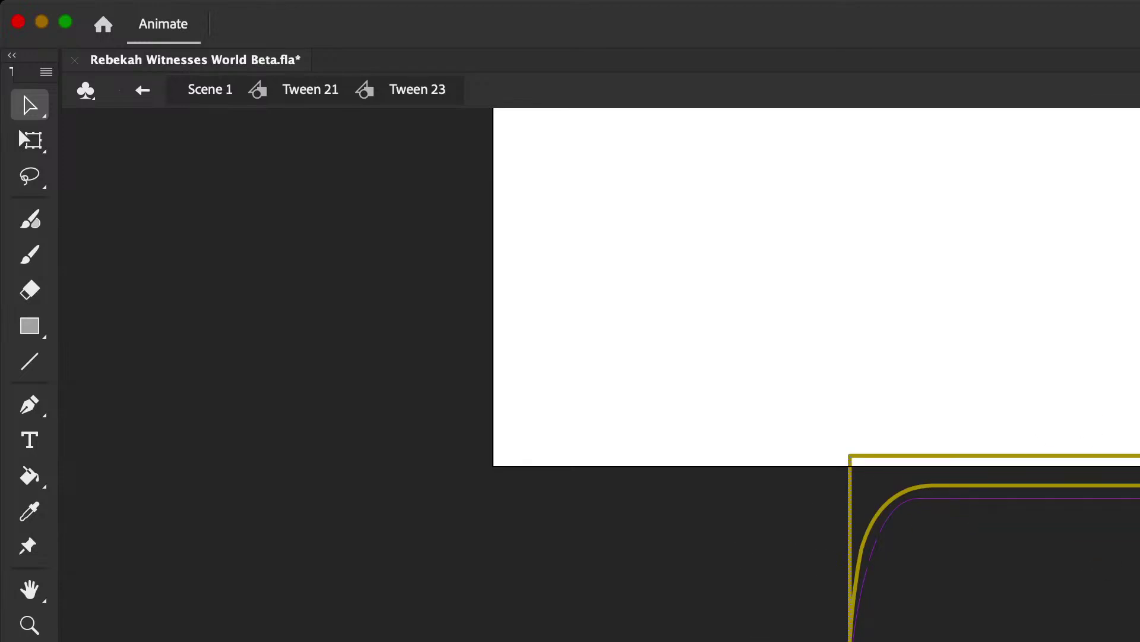
pyautogui.hscroll(-5, 653, 356)
pyautogui.moveTo(466, 396)
pyautogui.mouseDown()
pyautogui.moveTo(601, 508)
pyautogui.moveTo(565, 482)
pyautogui.moveTo(594, 433)
pyautogui.moveTo(542, 463)
pyautogui.moveTo(549, 484)
pyautogui.moveTo(555, 465)
pyautogui.mouseUp()
pyautogui.press('Delete')
pyautogui.click(29, 361)
pyautogui.press('v')
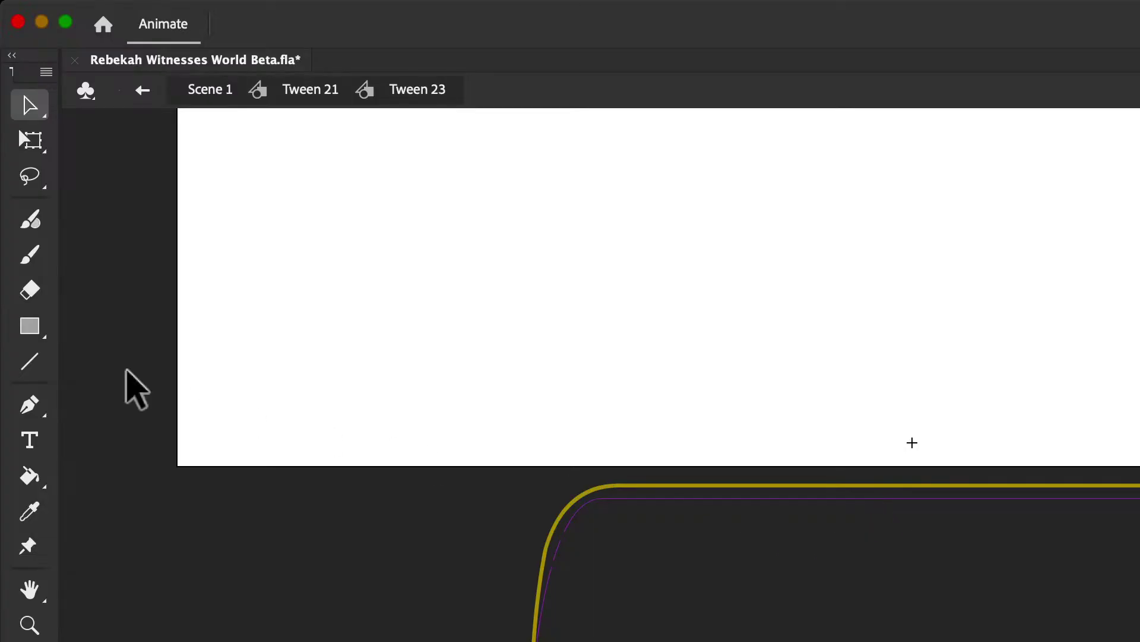
# Step: Select the brushed gold texture bitmap with Free Transform and clear it away from the block's top
pyautogui.click(37, 475)
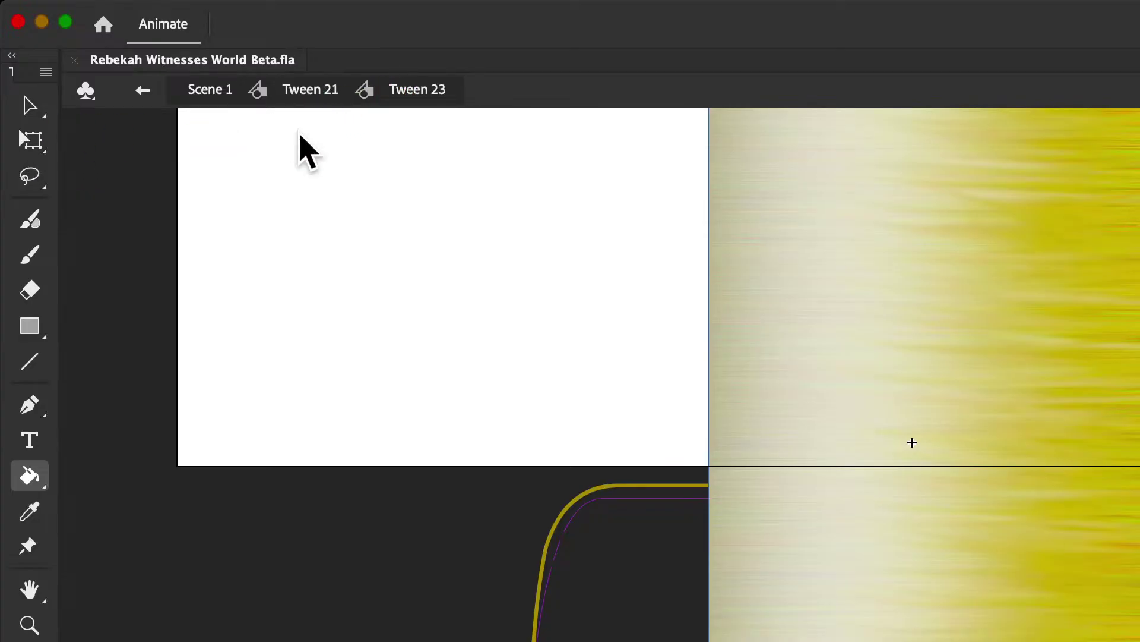
pyautogui.click(30, 140)
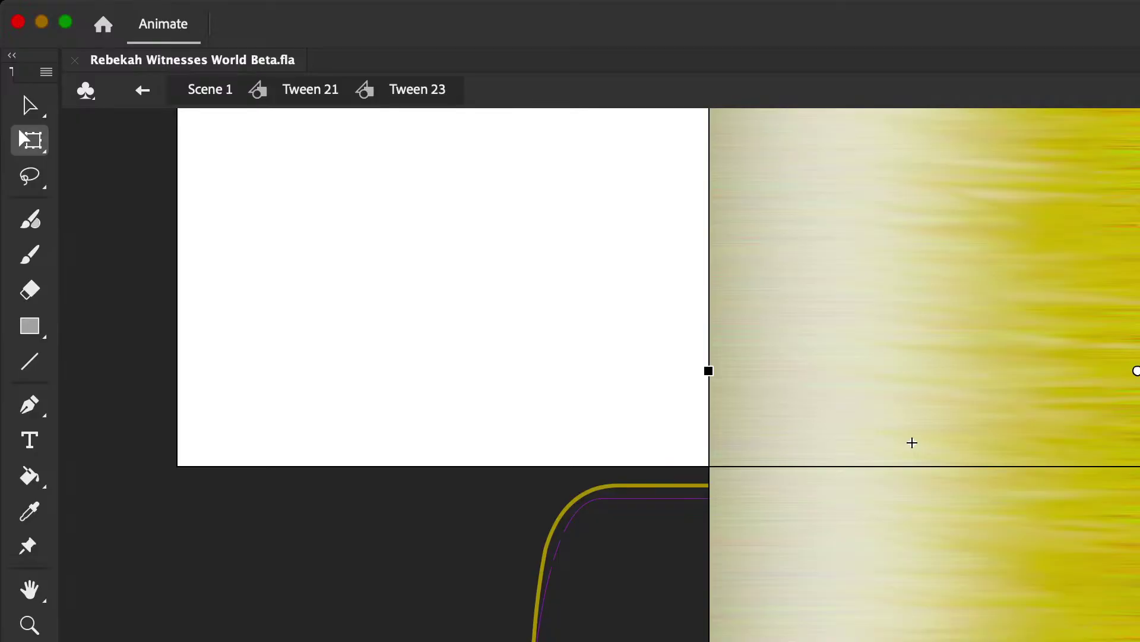
pyautogui.scroll(-5, 913, 442)
pyautogui.scroll(3, 766, 582)
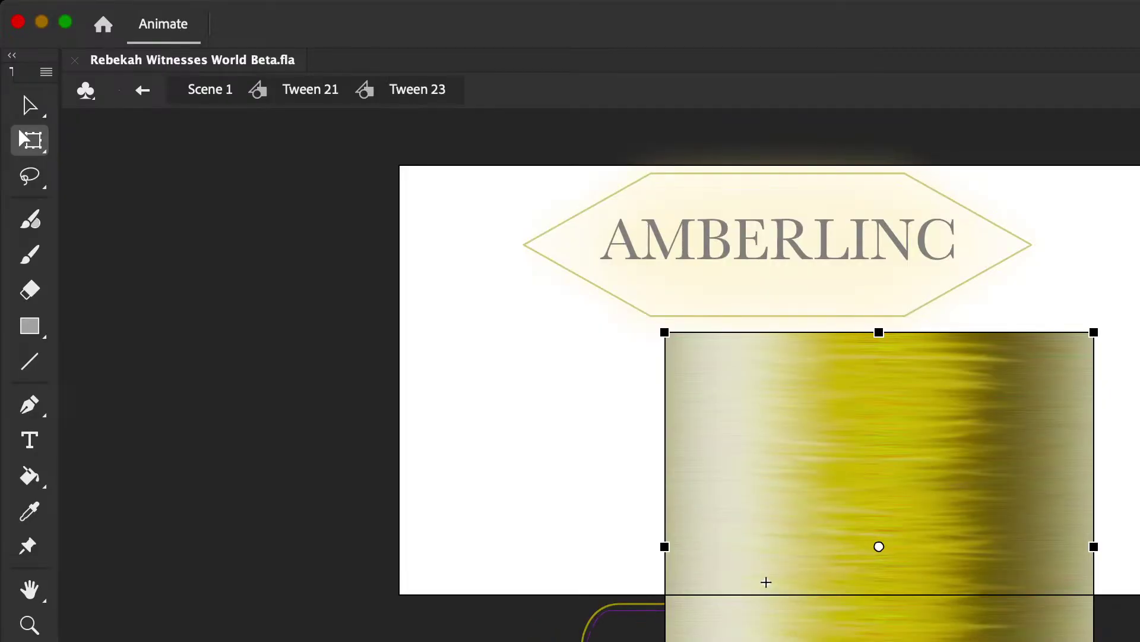
pyautogui.press('Delete')
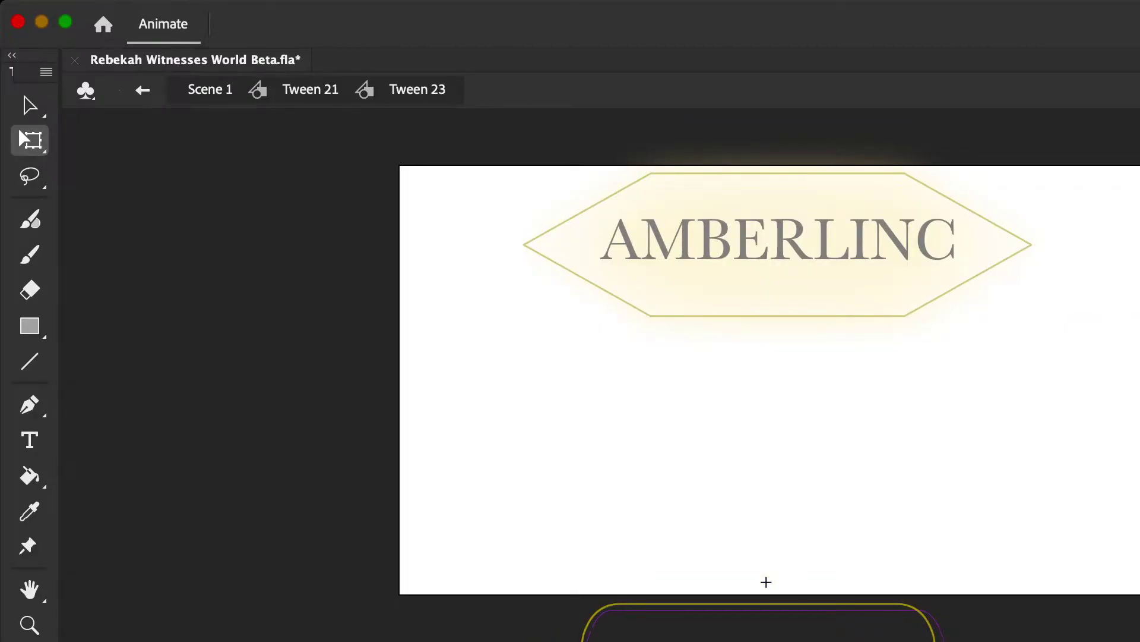
# Step: Sample the brushed gold texture and fill the rounded top of the block with it
pyautogui.click(30, 510)
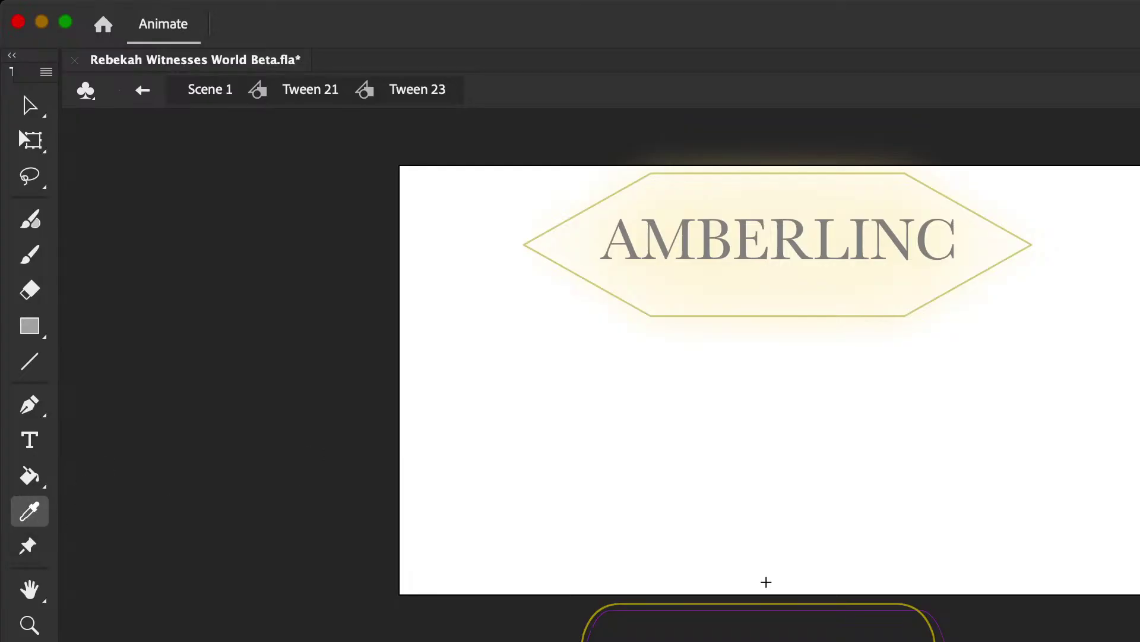
pyautogui.click(30, 475)
pyautogui.click(915, 637)
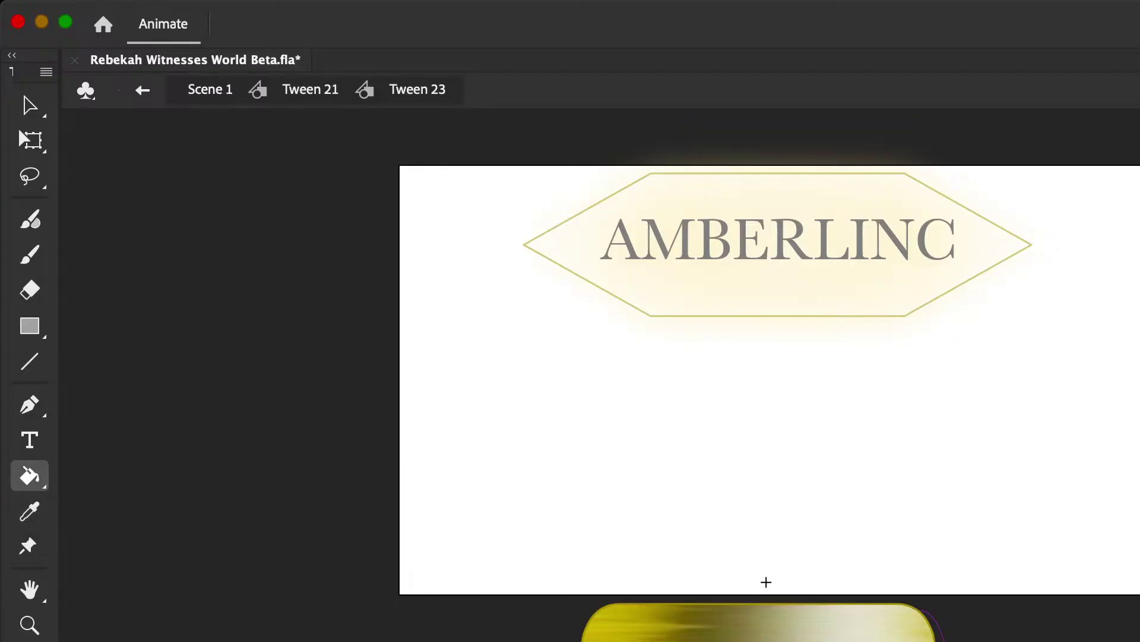
# Step: Scale the brushed gold texture sample down, resample it and refill the block's top with the narrower repeating pattern
pyautogui.click(31, 140)
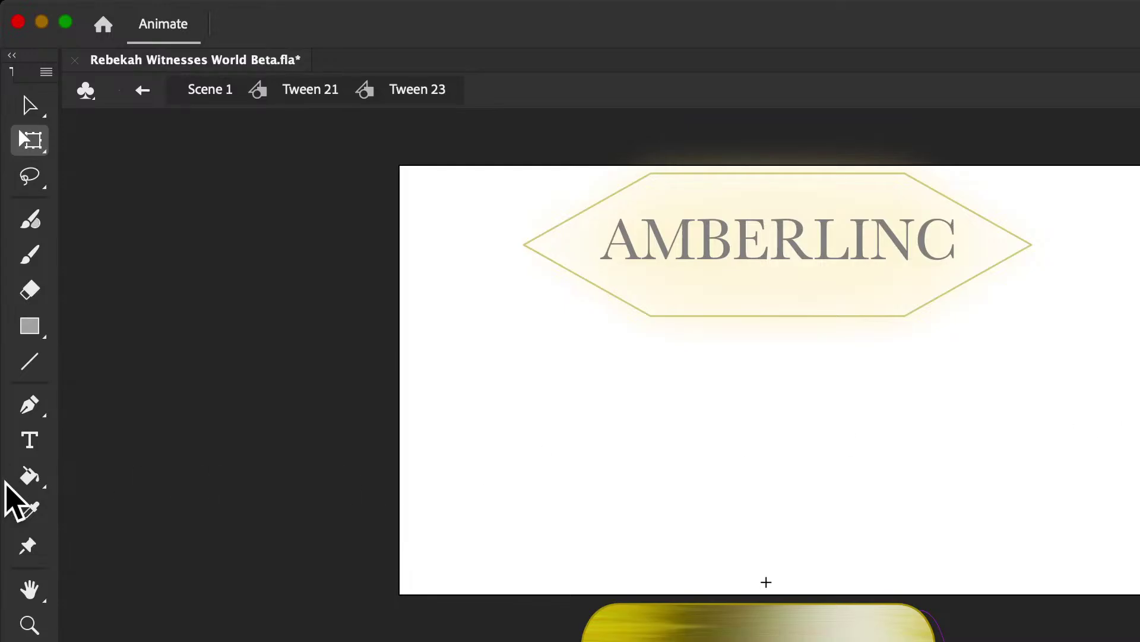
pyautogui.click(27, 510)
pyautogui.click(766, 636)
pyautogui.click(766, 637)
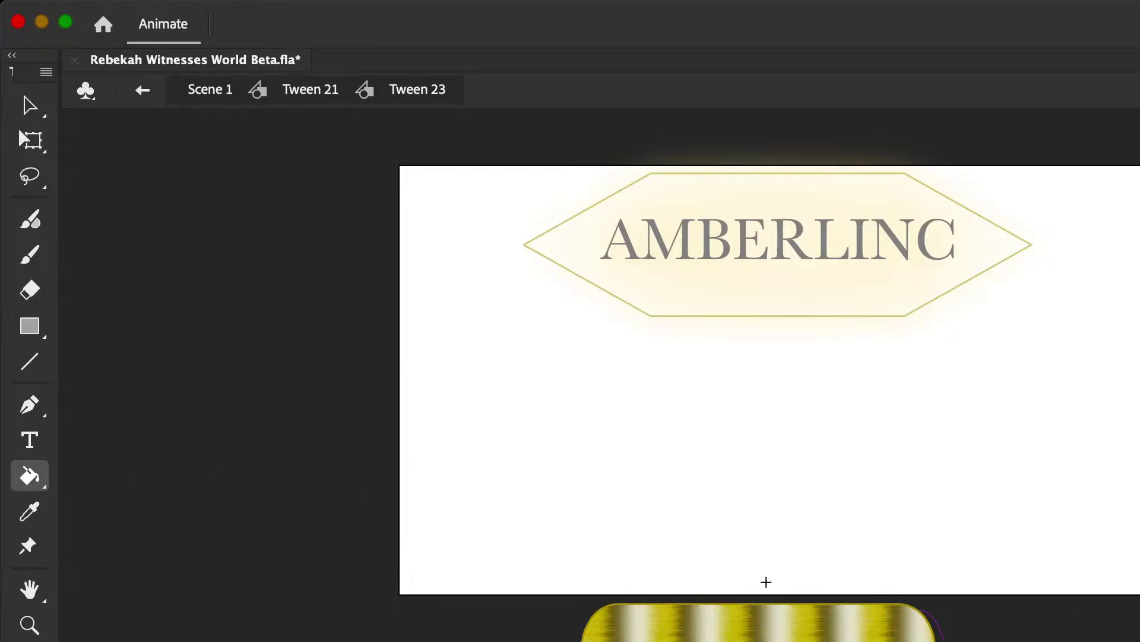
# Step: Enlarge the brushed gold texture sample, resample it and refill the block's top with the wider pattern
pyautogui.click(31, 140)
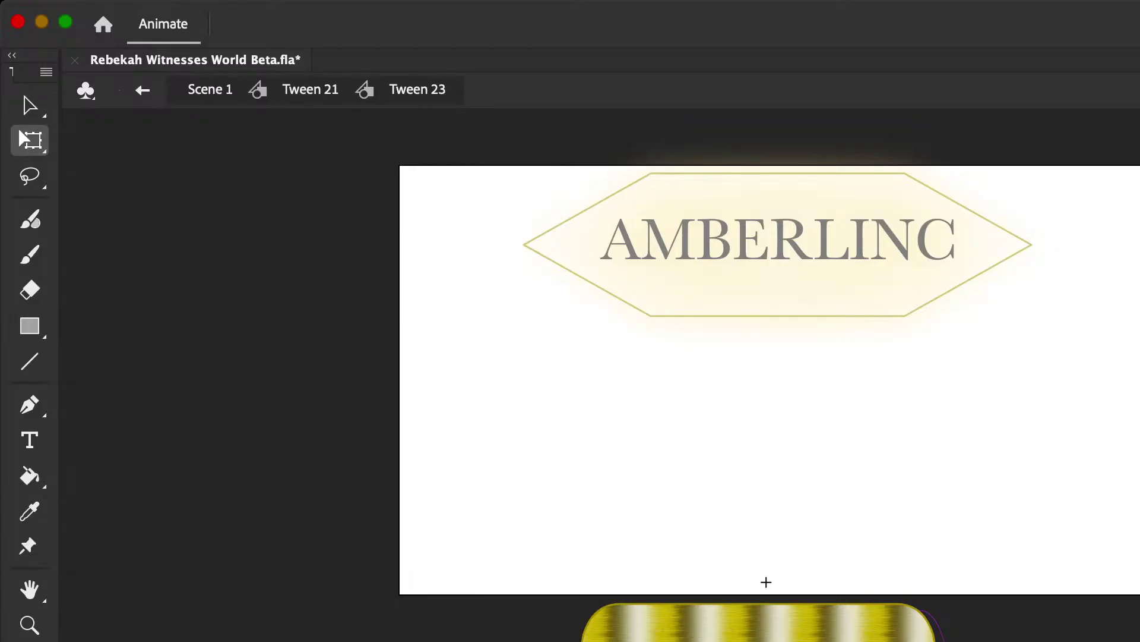
pyautogui.click(29, 510)
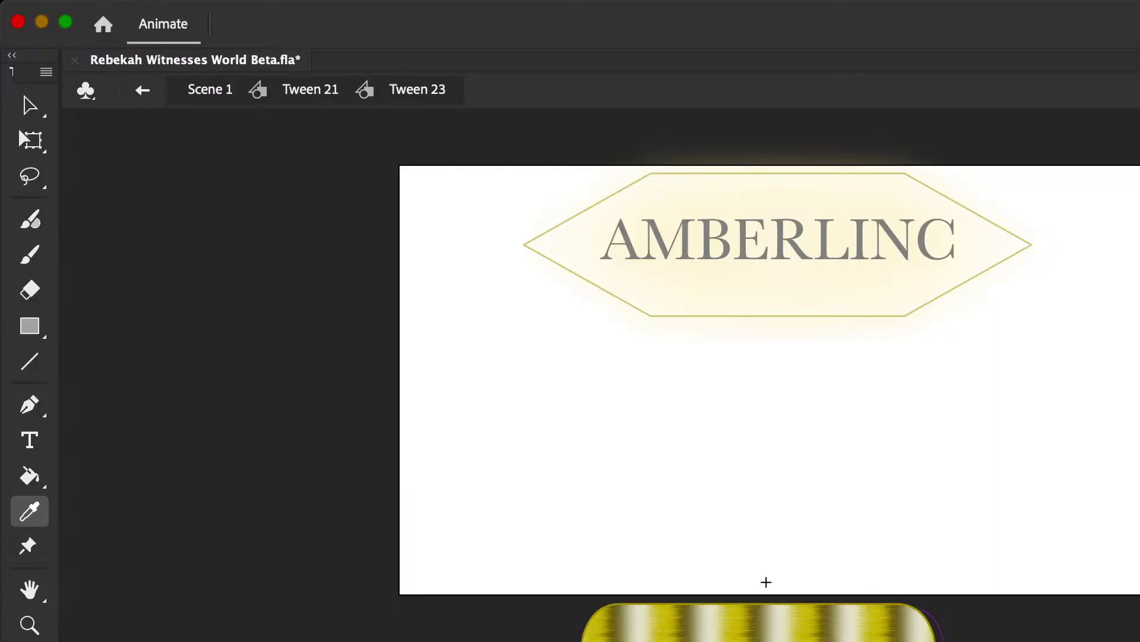
pyautogui.click(1129, 633)
pyautogui.click(790, 635)
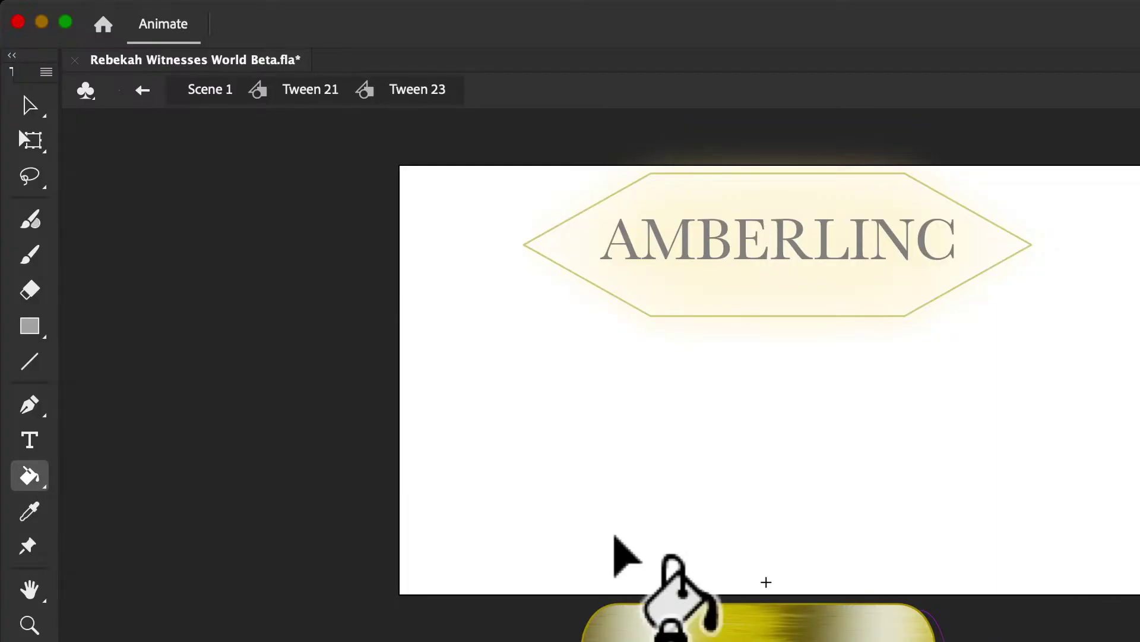
# Step: Adjust the brushed gold texture sample with Free Transform, resample it and refill the block's top, repeating to refine the pattern
pyautogui.click(31, 106)
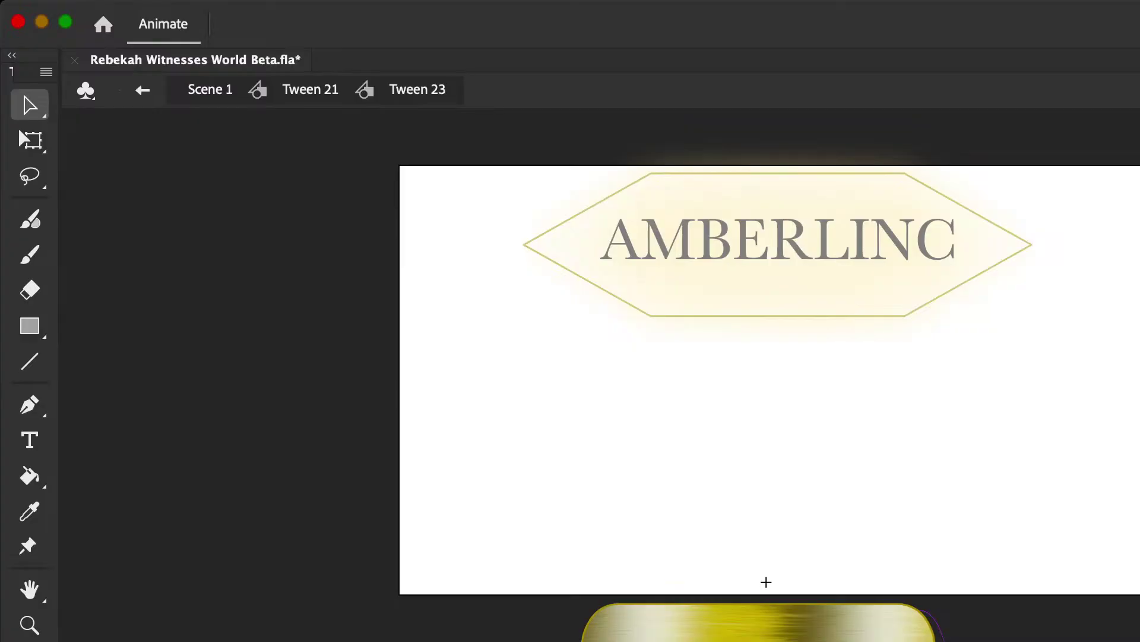
pyautogui.click(30, 140)
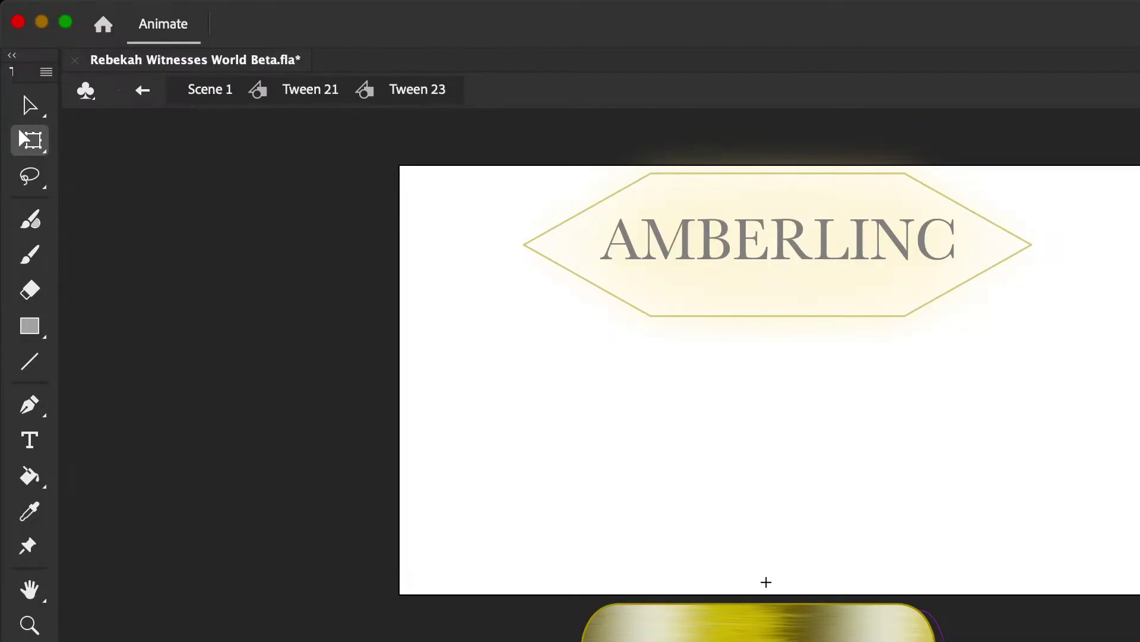
pyautogui.click(29, 510)
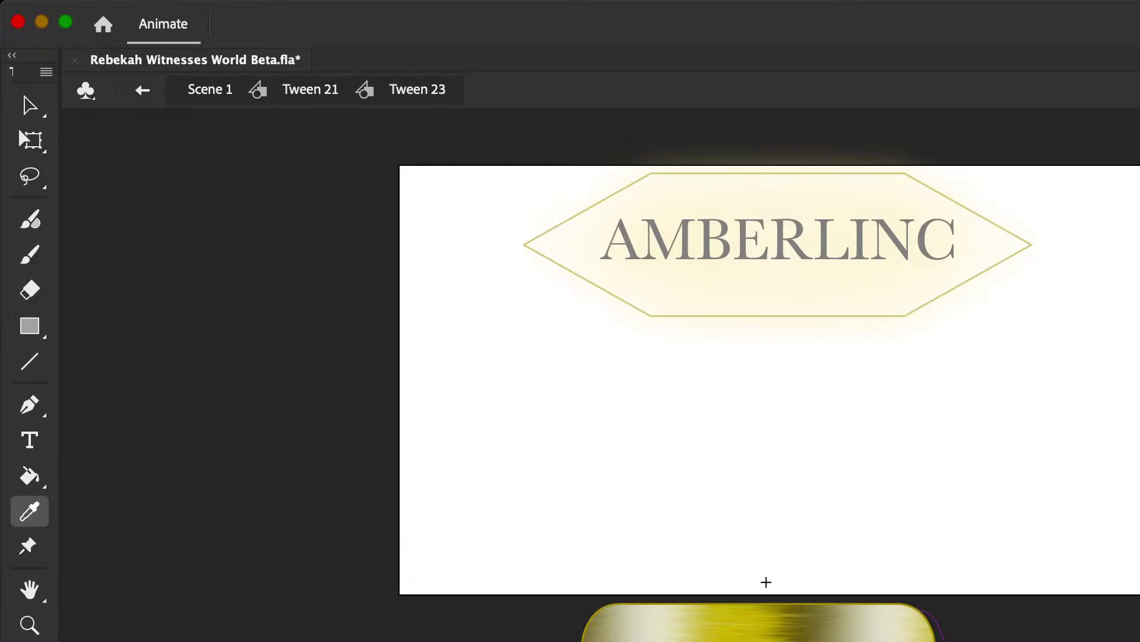
pyautogui.press('k')
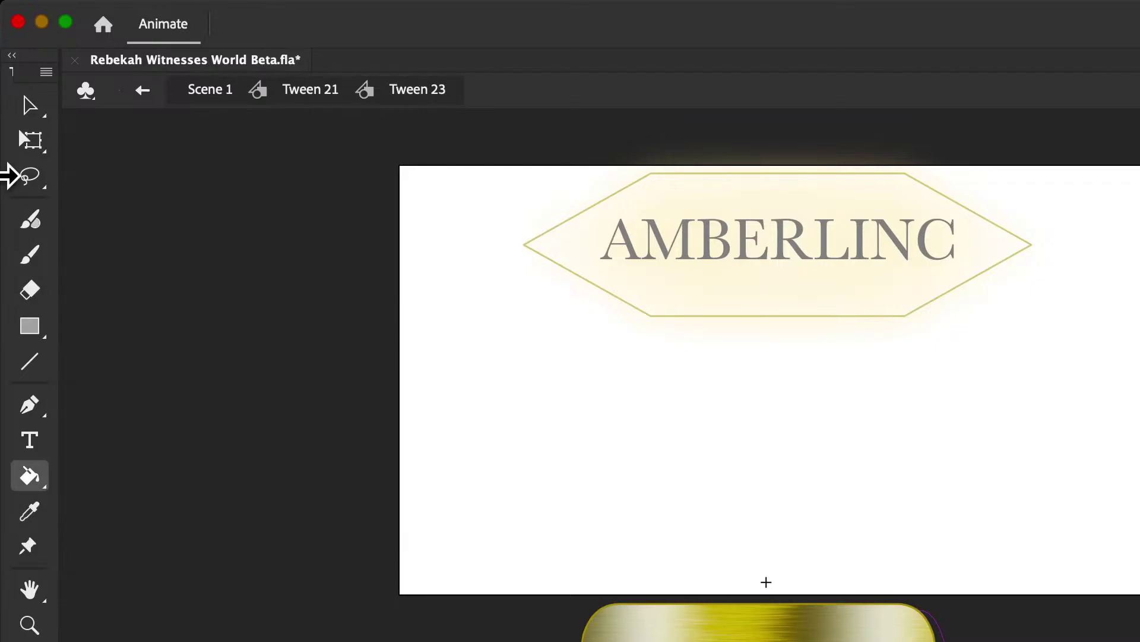
pyautogui.click(29, 142)
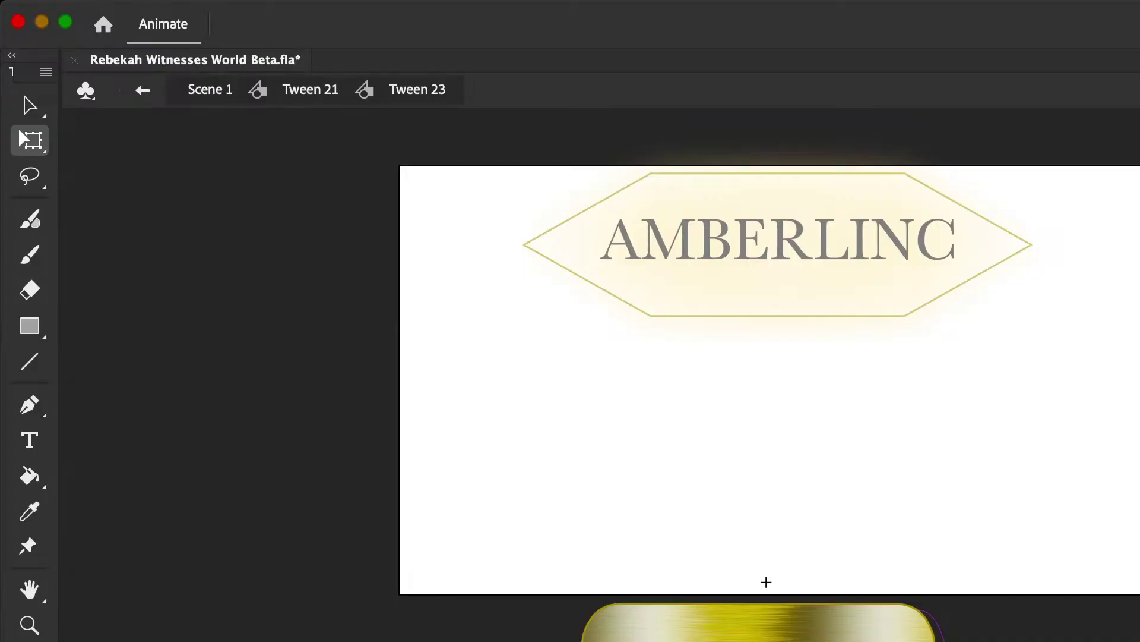
pyautogui.click(30, 511)
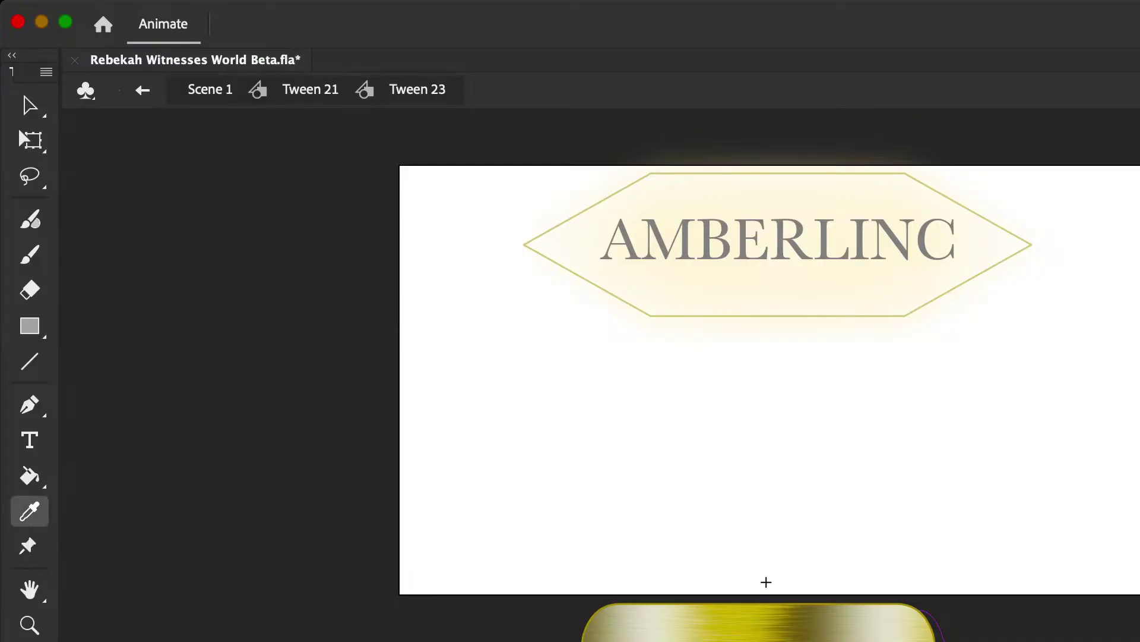
pyautogui.press('k')
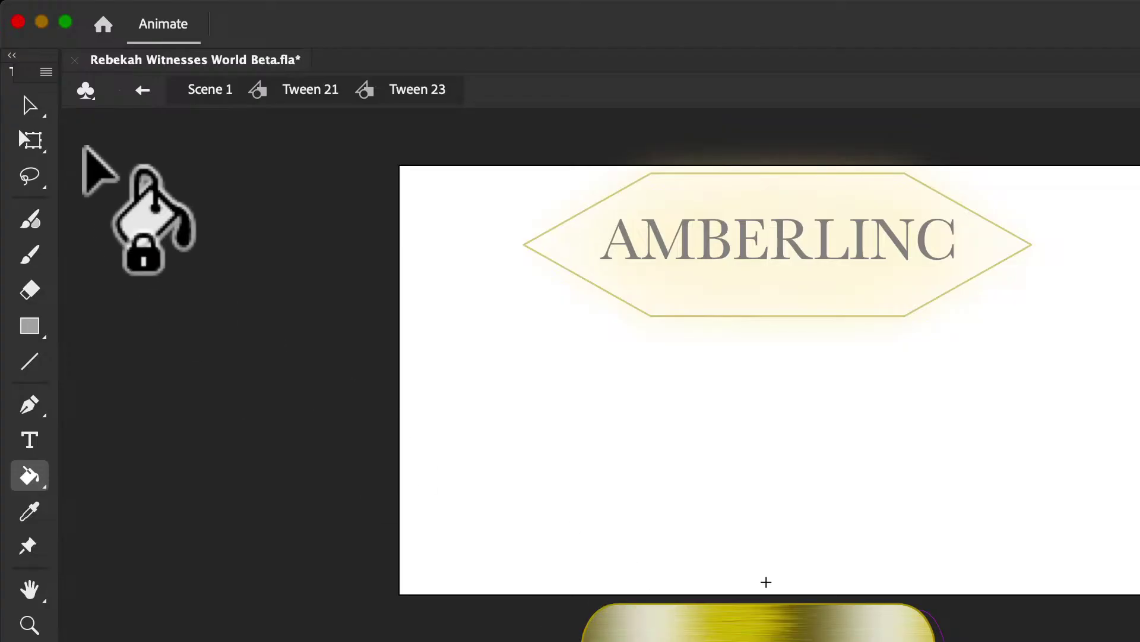
pyautogui.click(33, 140)
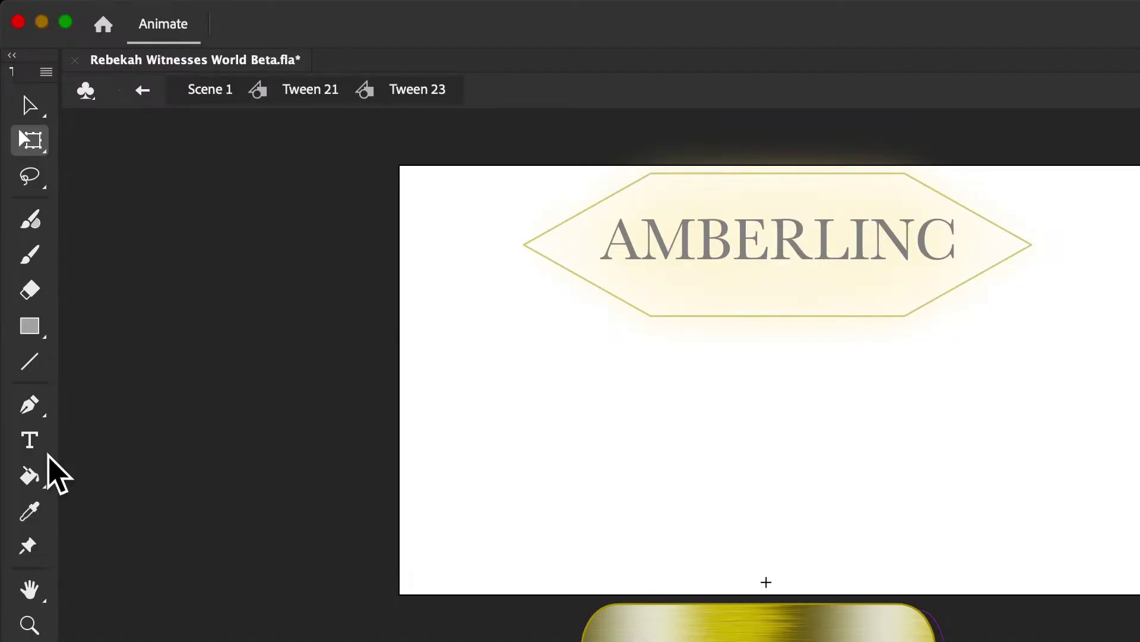
pyautogui.click(29, 511)
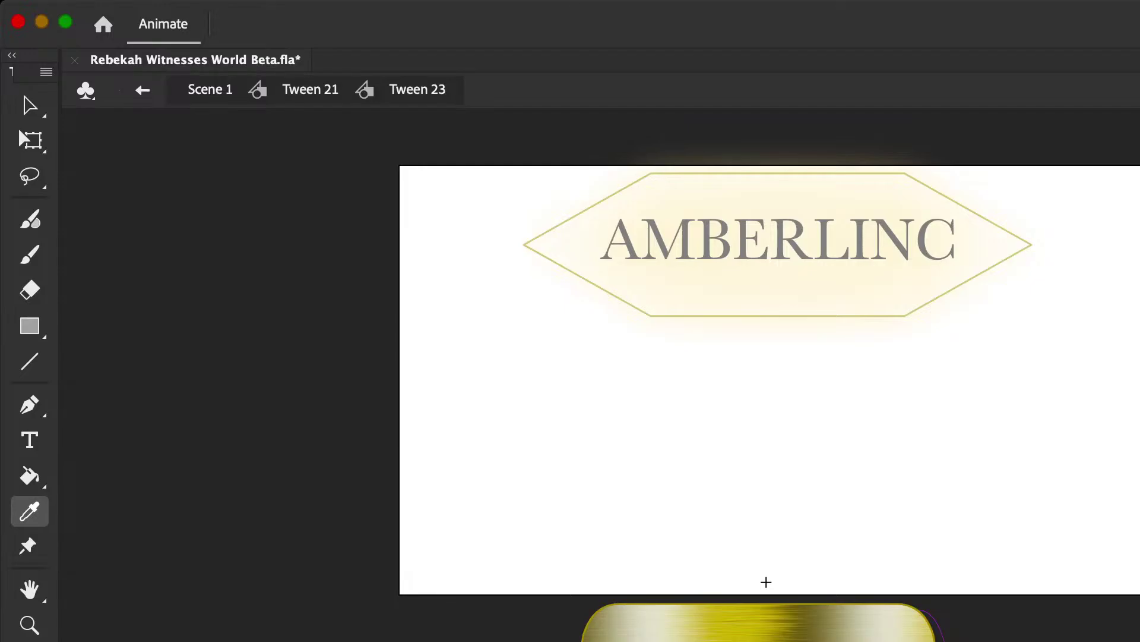
pyautogui.click(767, 581)
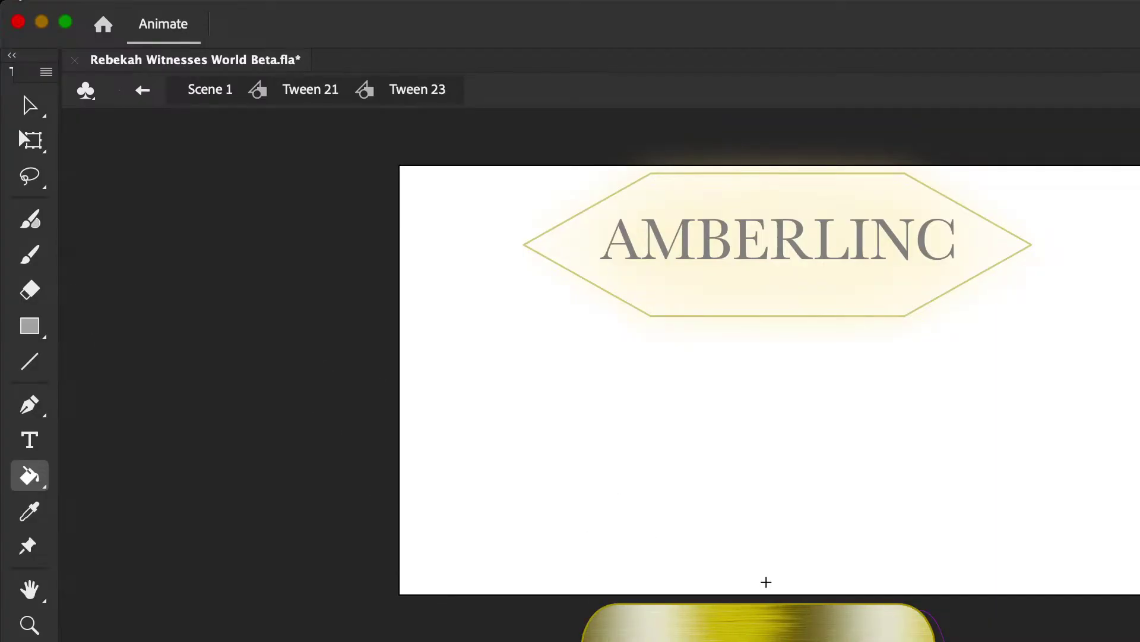
# Step: Show the rough sketch as outlines and lower the gold block's top edge slightly with Free Transform
pyautogui.click(30, 105)
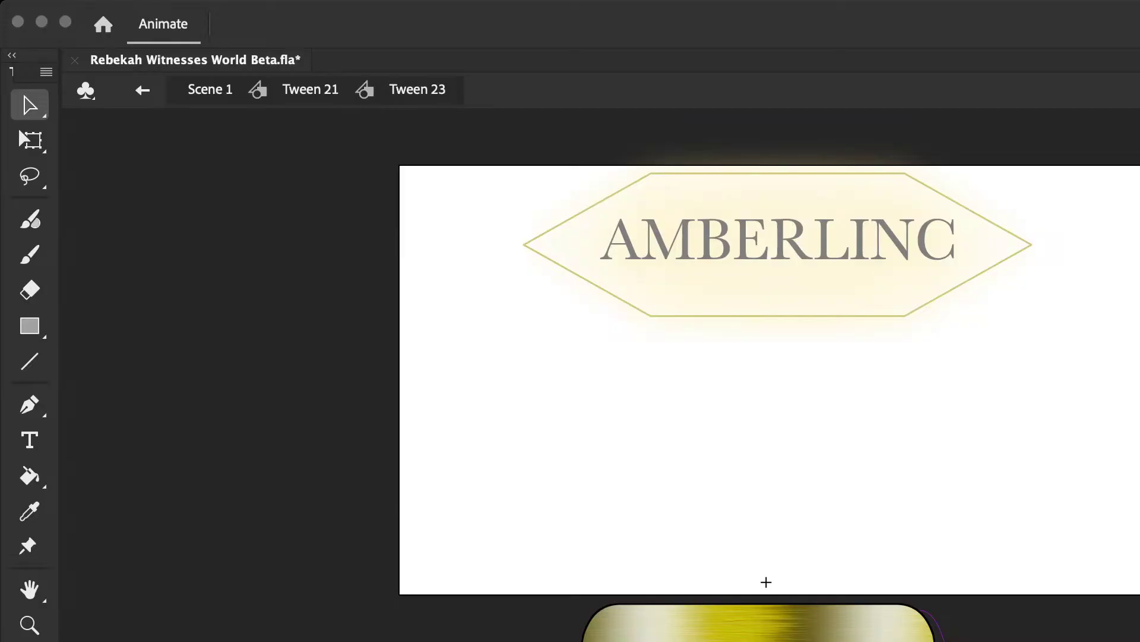
pyautogui.click(766, 581)
pyautogui.press('super+Tab')
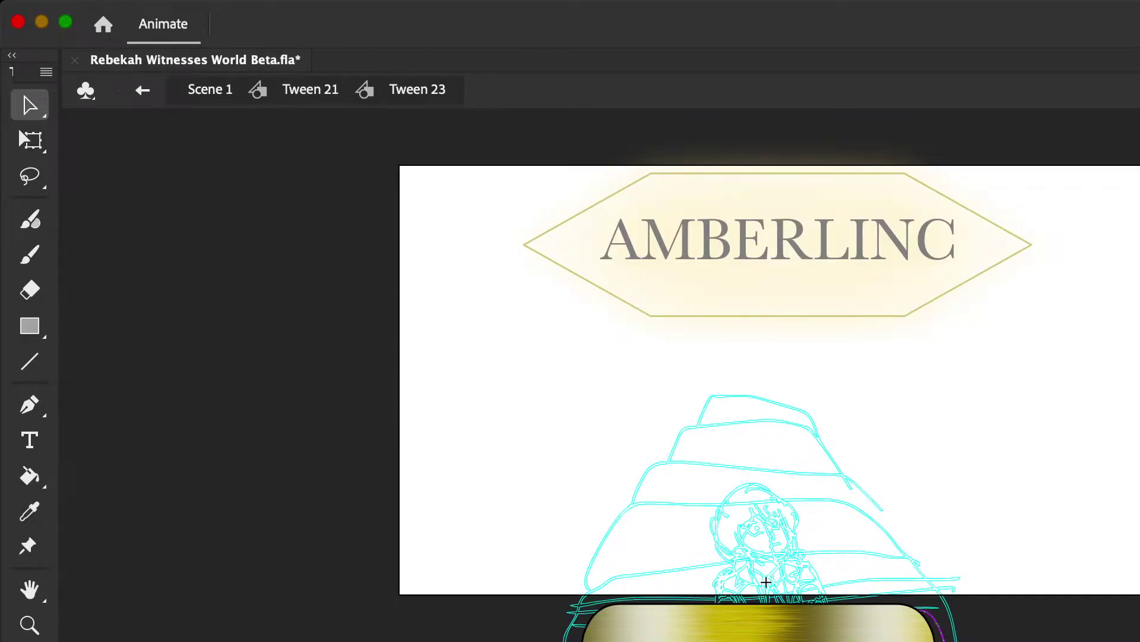
pyautogui.click(930, 620)
pyautogui.press('q')
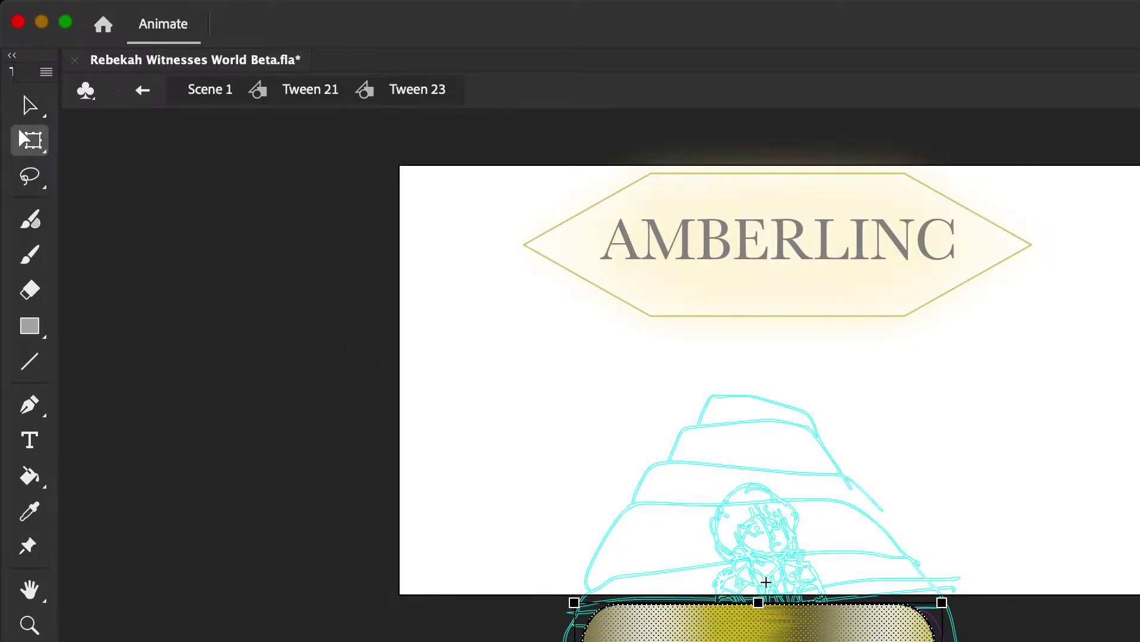
pyautogui.moveTo(759, 603)
pyautogui.mouseDown()
pyautogui.moveTo(758, 636)
pyautogui.moveTo(758, 604)
pyautogui.moveTo(758, 617)
pyautogui.mouseUp()
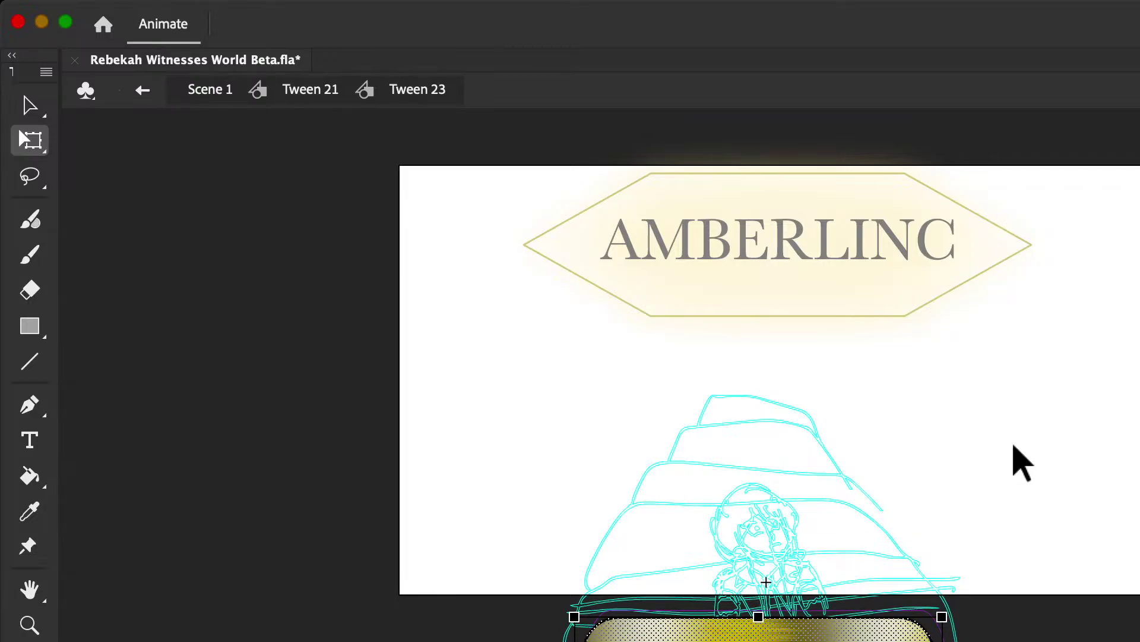
pyautogui.click(1113, 413)
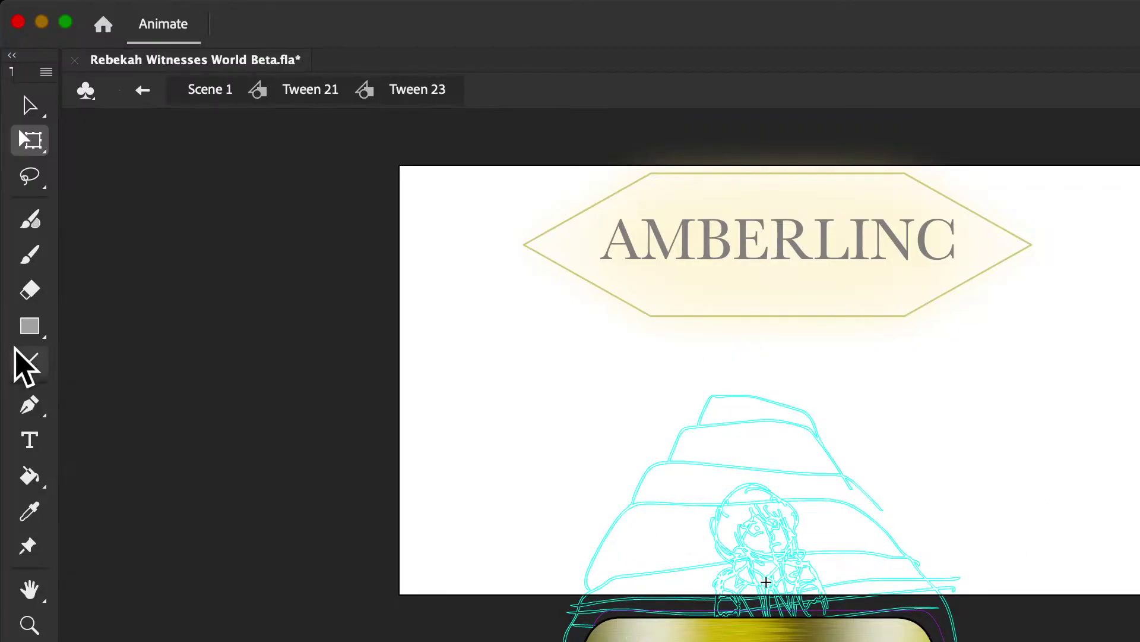
pyautogui.click(26, 362)
pyautogui.moveTo(596, 614)
pyautogui.mouseDown()
pyautogui.moveTo(782, 318)
pyautogui.moveTo(669, 483)
pyautogui.moveTo(669, 466)
pyautogui.mouseUp()
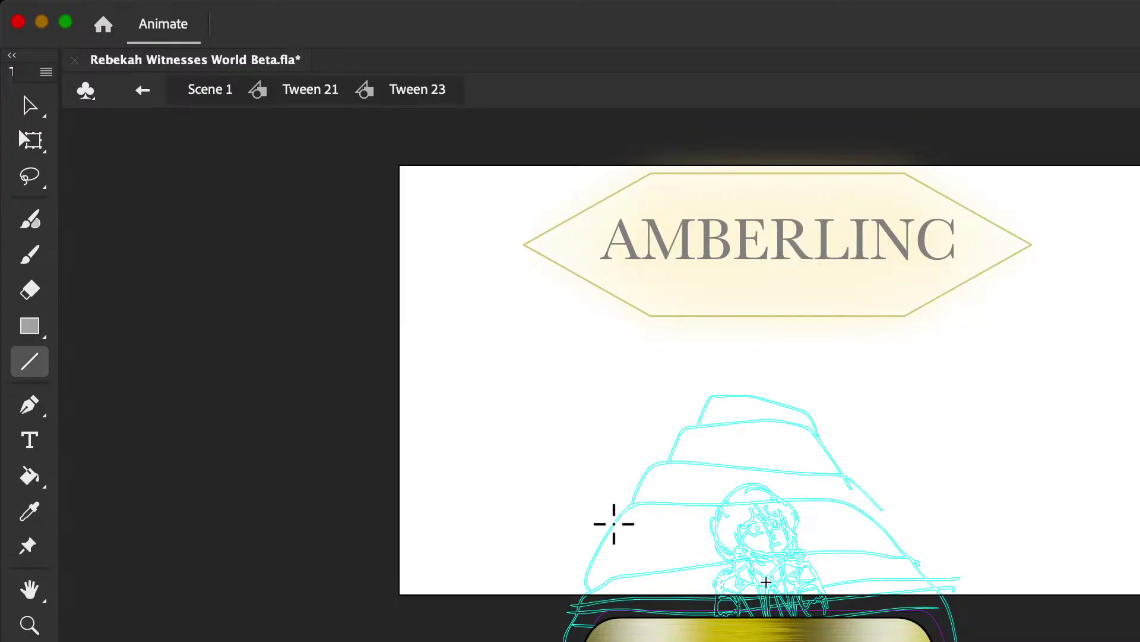
pyautogui.moveTo(594, 621)
pyautogui.mouseDown()
pyautogui.moveTo(725, 457)
pyautogui.moveTo(693, 529)
pyautogui.moveTo(700, 540)
pyautogui.moveTo(718, 520)
pyautogui.moveTo(744, 521)
pyautogui.moveTo(742, 549)
pyautogui.mouseUp()
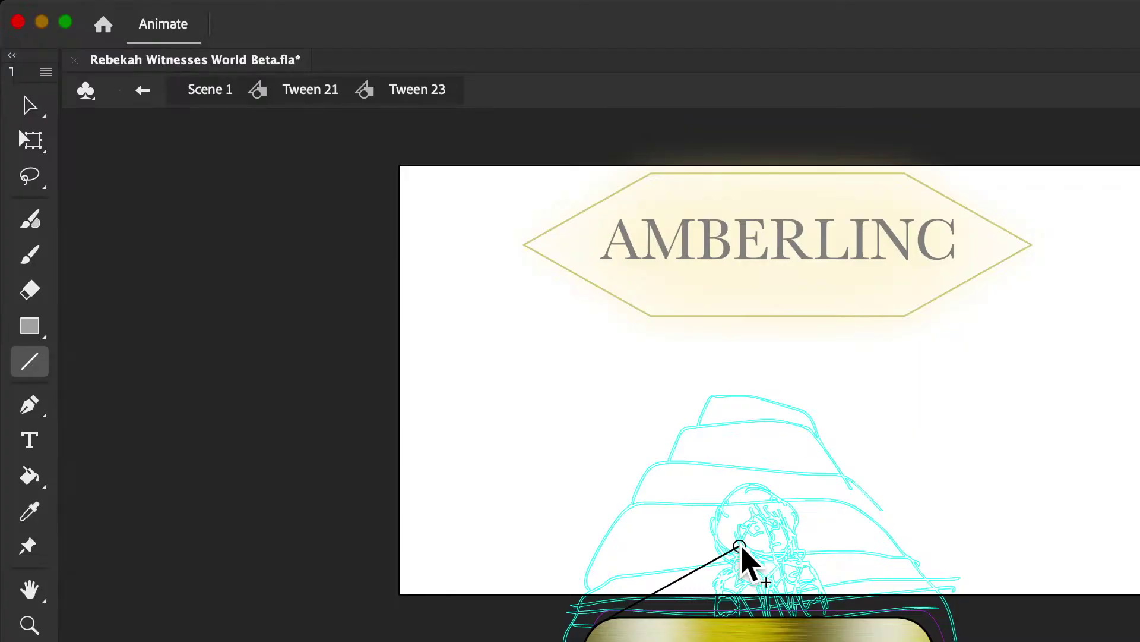
pyautogui.moveTo(739, 545); pyautogui.dragTo(606, 434)
# Step: Draw a straight horizontal line across the block below its top edge and flatten the rounded left corner into a bevel
pyautogui.click(30, 107)
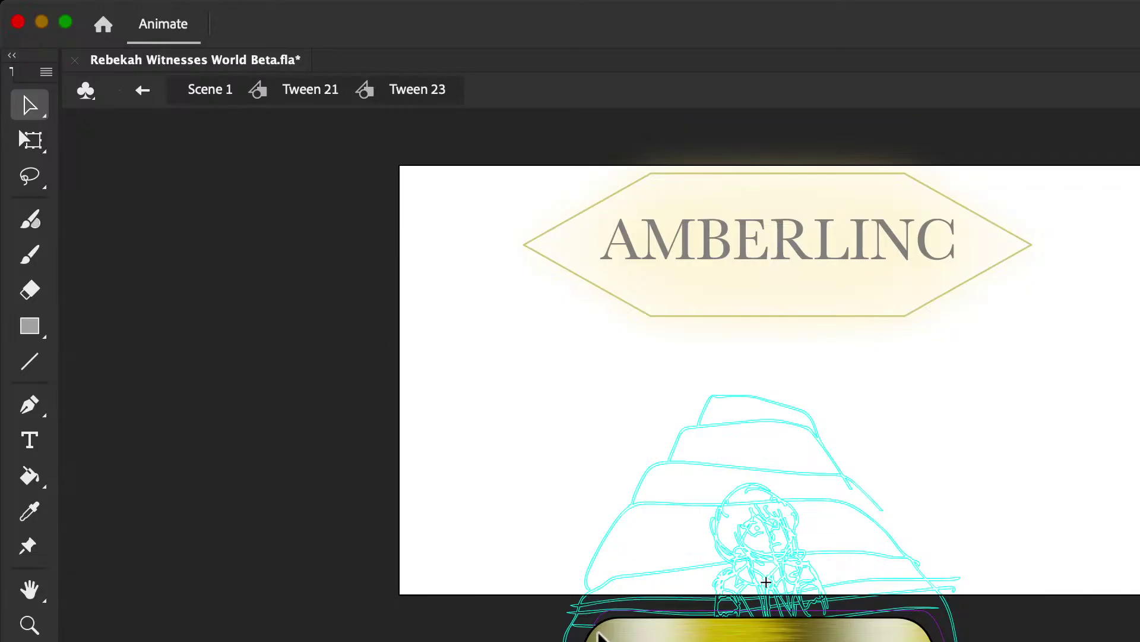
pyautogui.scroll(-2, 924, 611)
pyautogui.scroll(4, 925, 616)
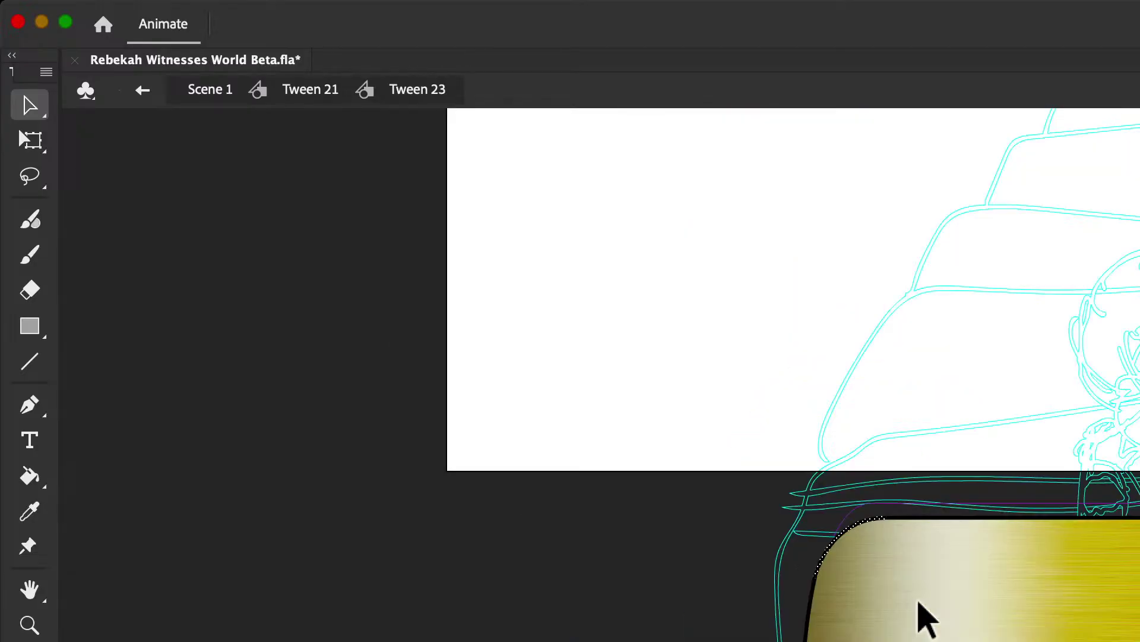
pyautogui.scroll(-1, 923, 616)
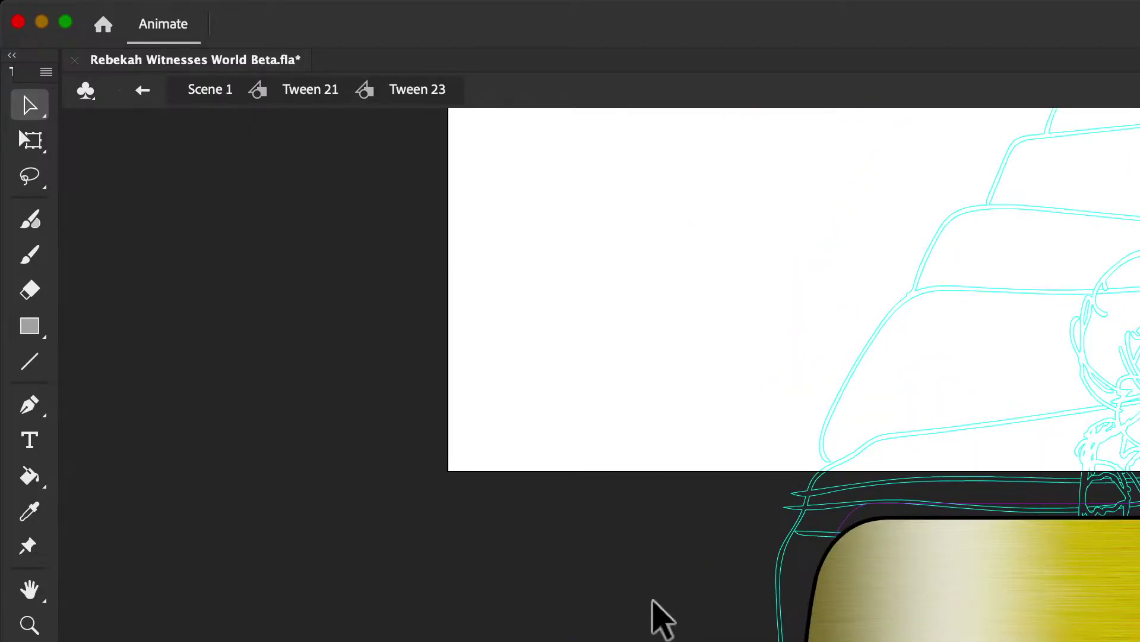
pyautogui.hscroll(5, 922, 447)
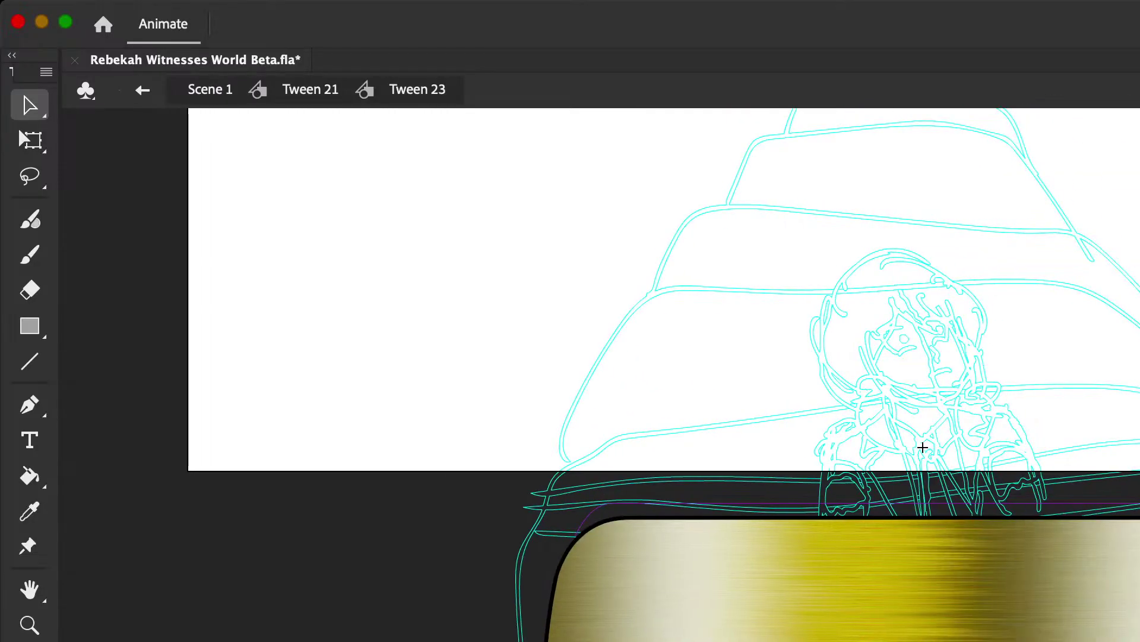
pyautogui.click(29, 361)
pyautogui.moveTo(561, 571); pyautogui.dragTo(1138, 493)
pyautogui.press('super+z')
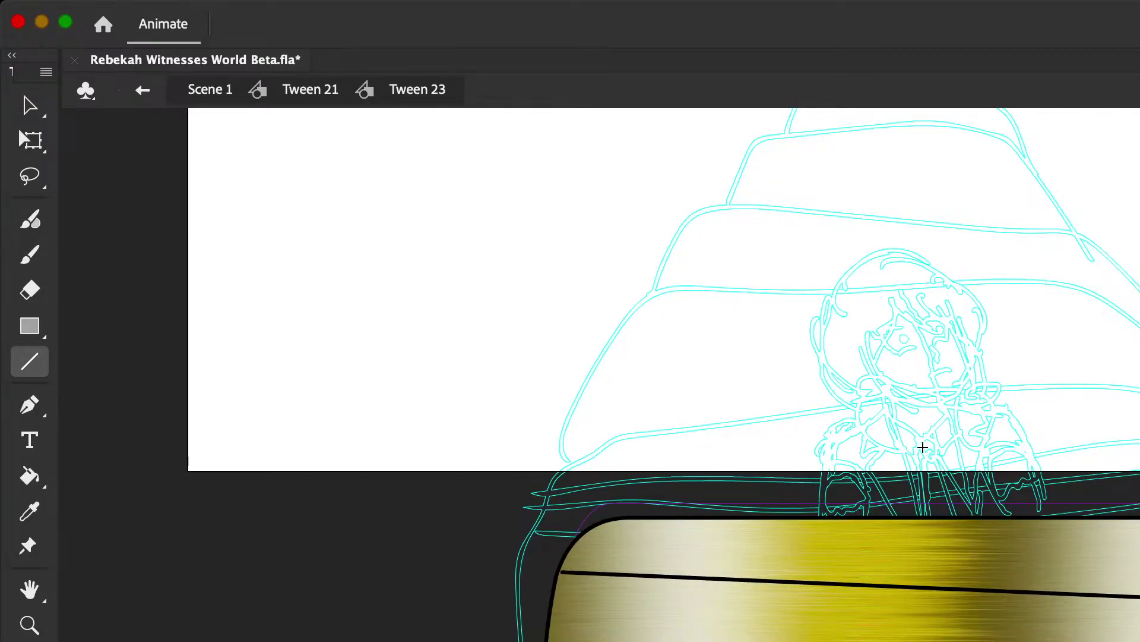
pyautogui.moveTo(559, 573); pyautogui.dragTo(1138, 575)
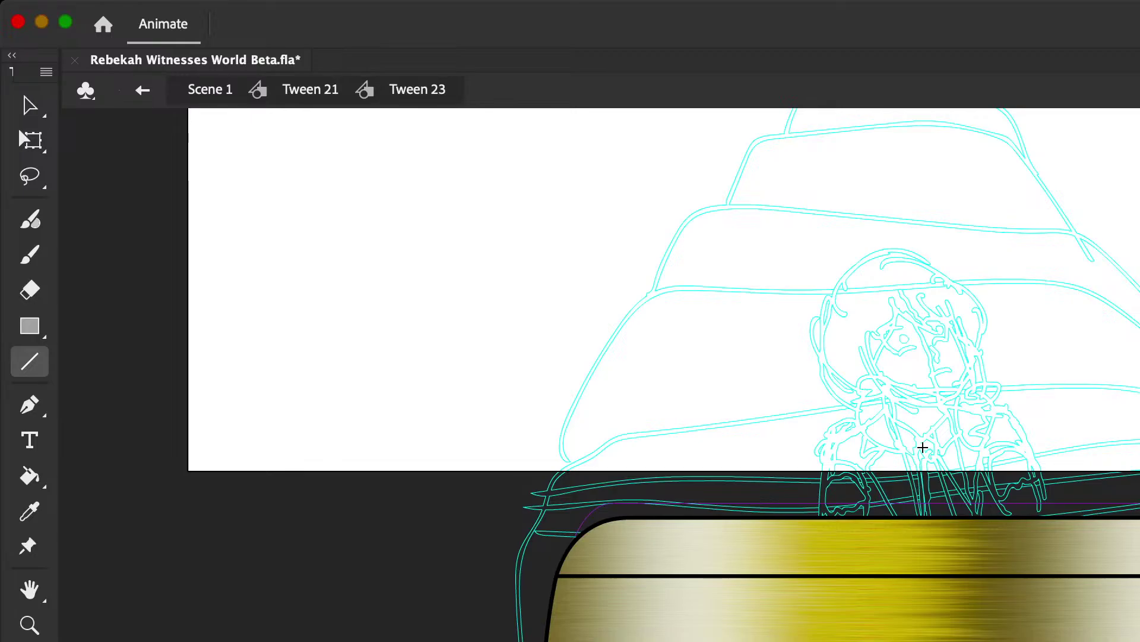
pyautogui.click(30, 105)
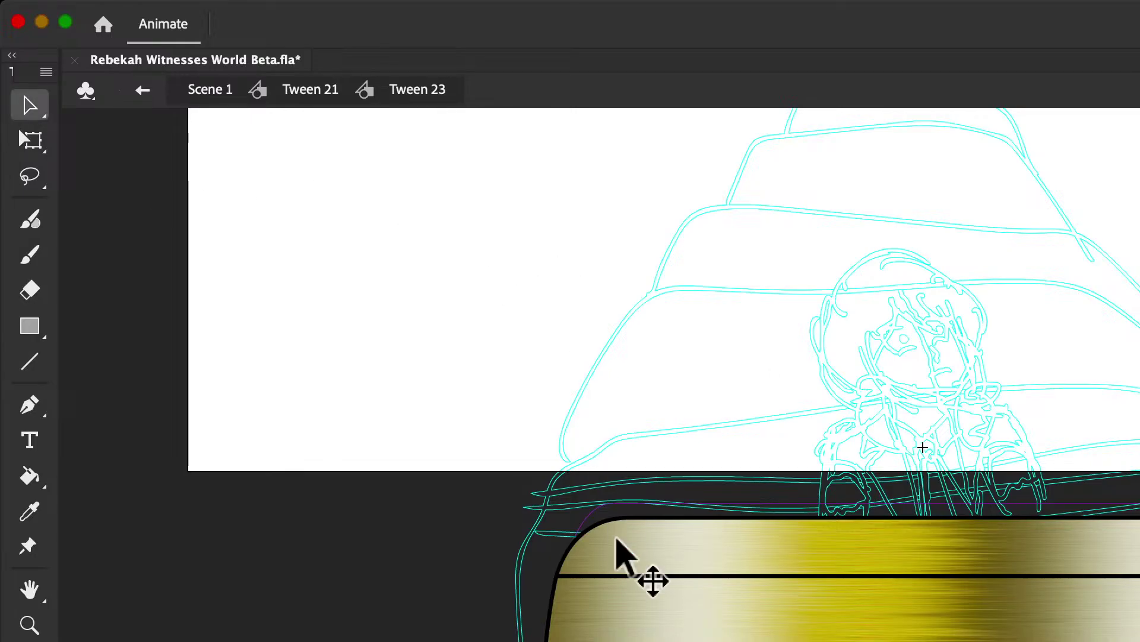
pyautogui.moveTo(591, 526)
pyautogui.mouseDown()
pyautogui.moveTo(619, 520)
pyautogui.moveTo(604, 538)
pyautogui.moveTo(607, 523)
pyautogui.mouseUp()
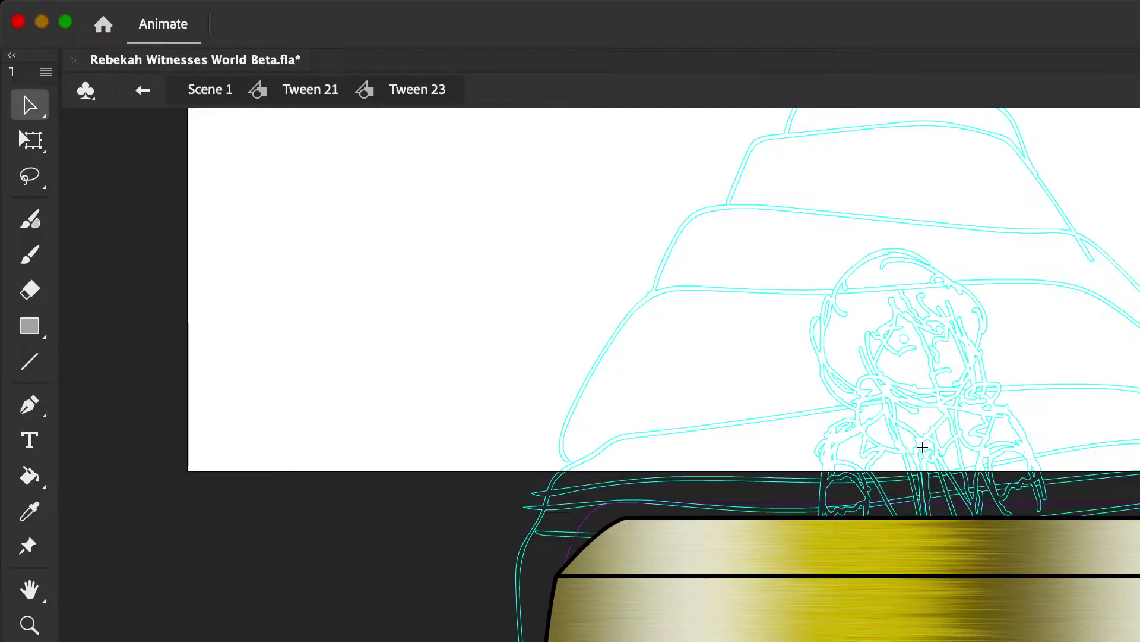
# Step: Sample the brushed gold texture, draw a rounded rectangle swatch on the empty stage and squash it vertically to about half height
pyautogui.click(29, 513)
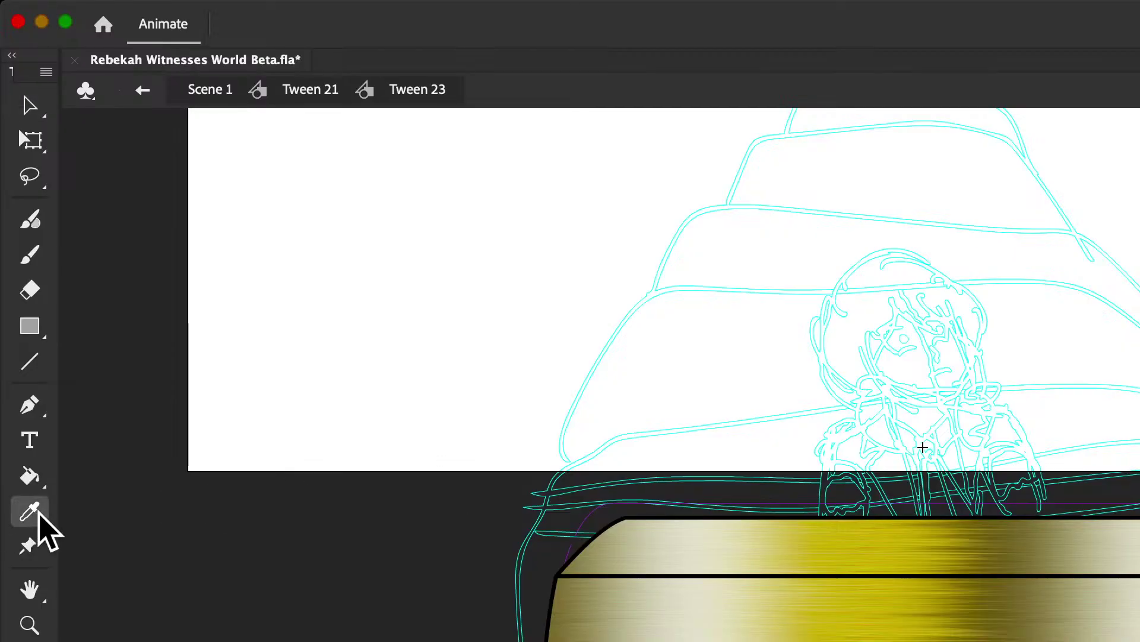
pyautogui.click(701, 532)
pyautogui.click(30, 326)
pyautogui.moveTo(235, 278); pyautogui.dragTo(416, 459)
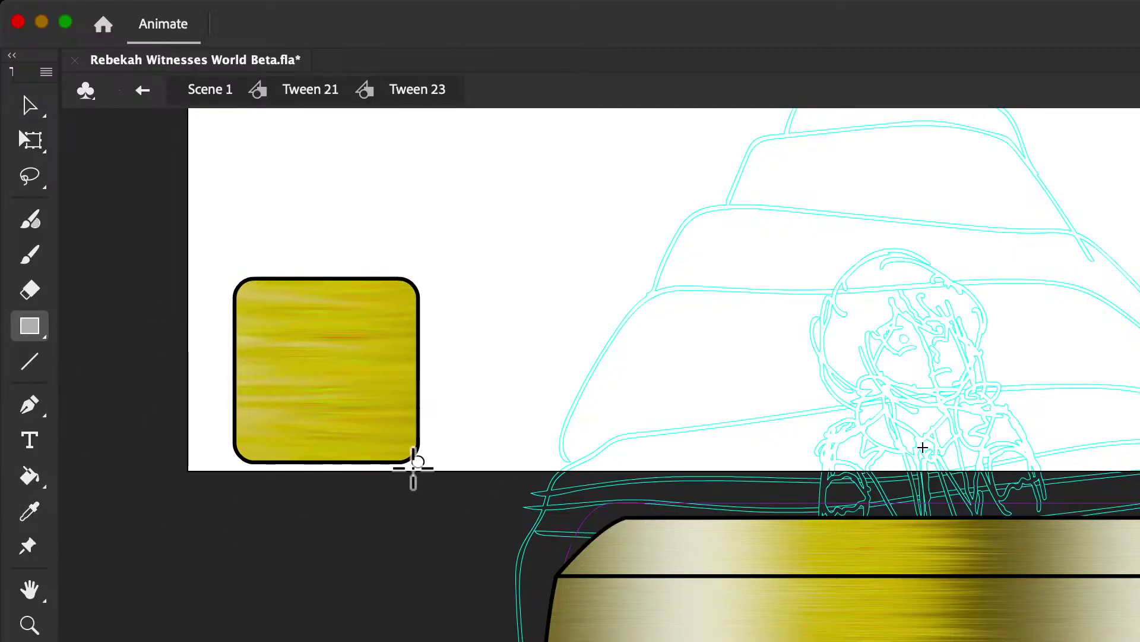
pyautogui.click(30, 105)
pyautogui.doubleClick(306, 348)
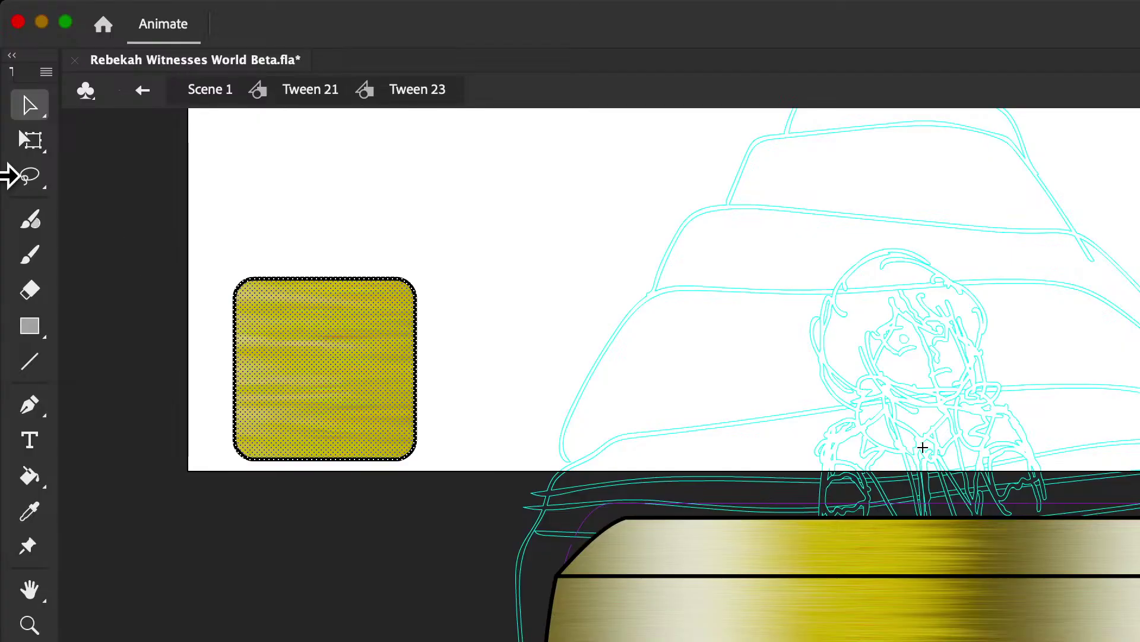
pyautogui.click(27, 142)
pyautogui.moveTo(323, 280); pyautogui.dragTo(325, 327)
pyautogui.click(331, 255)
# Step: Sample the squashed swatch's gold texture and fill the block's top strip with it
pyautogui.click(30, 510)
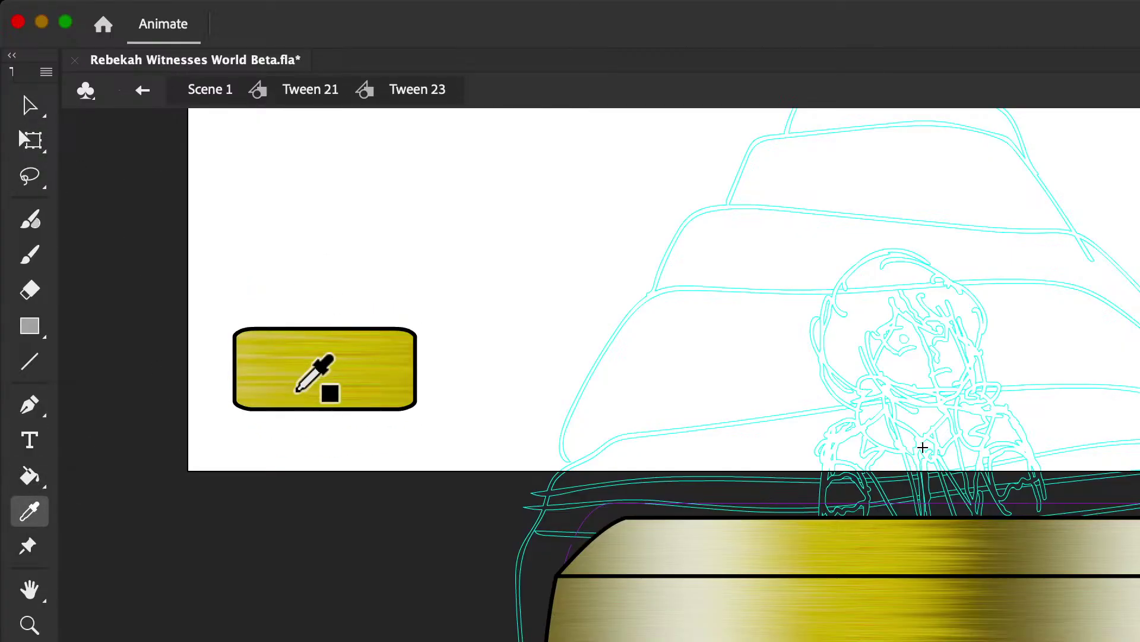
pyautogui.click(304, 383)
pyautogui.click(684, 538)
# Step: Move the gold swatch over the figure sketch above the block, resample it and refill the block's top strip
pyautogui.click(30, 510)
pyautogui.click(297, 374)
pyautogui.click(27, 107)
pyautogui.moveTo(301, 375); pyautogui.dragTo(918, 357)
pyautogui.click(642, 361)
pyautogui.click(29, 510)
pyautogui.click(947, 375)
pyautogui.click(891, 562)
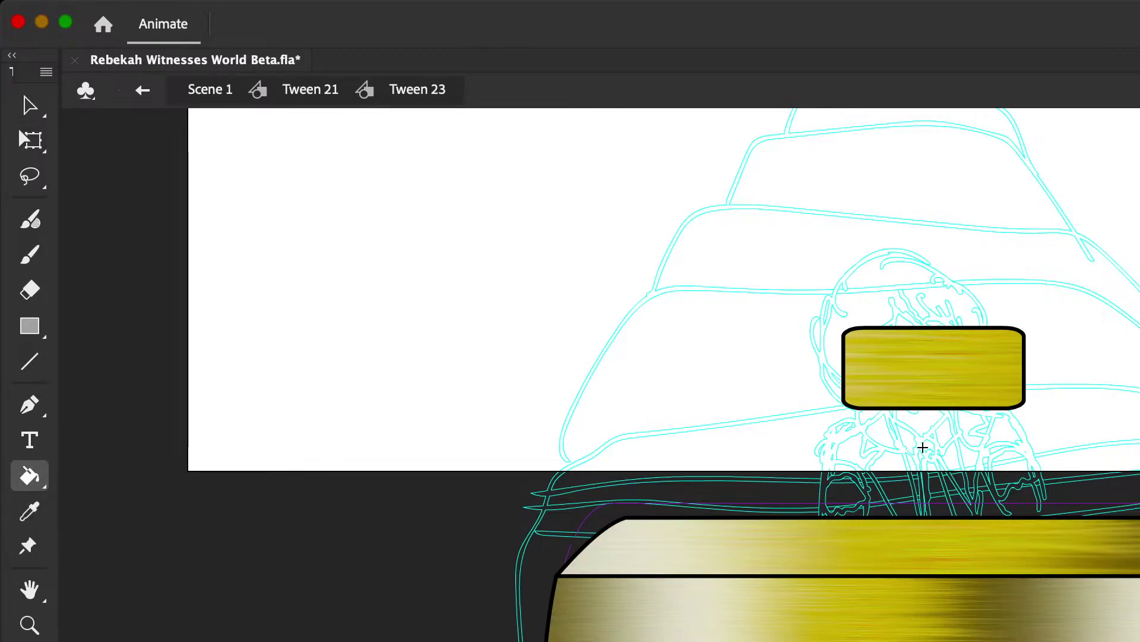
# Step: Draw a gold-textured rounded rectangle on the block's front face, just below the top strip
pyautogui.click(26, 108)
pyautogui.moveTo(762, 280); pyautogui.dragTo(1139, 458)
pyautogui.click(340, 461)
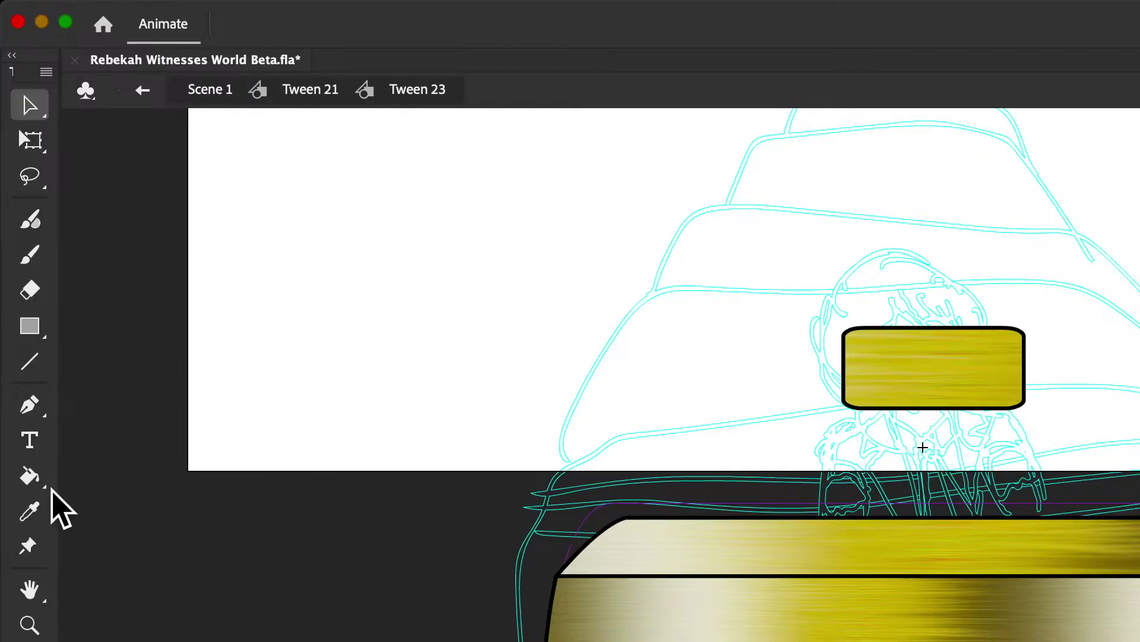
pyautogui.click(29, 512)
pyautogui.click(29, 325)
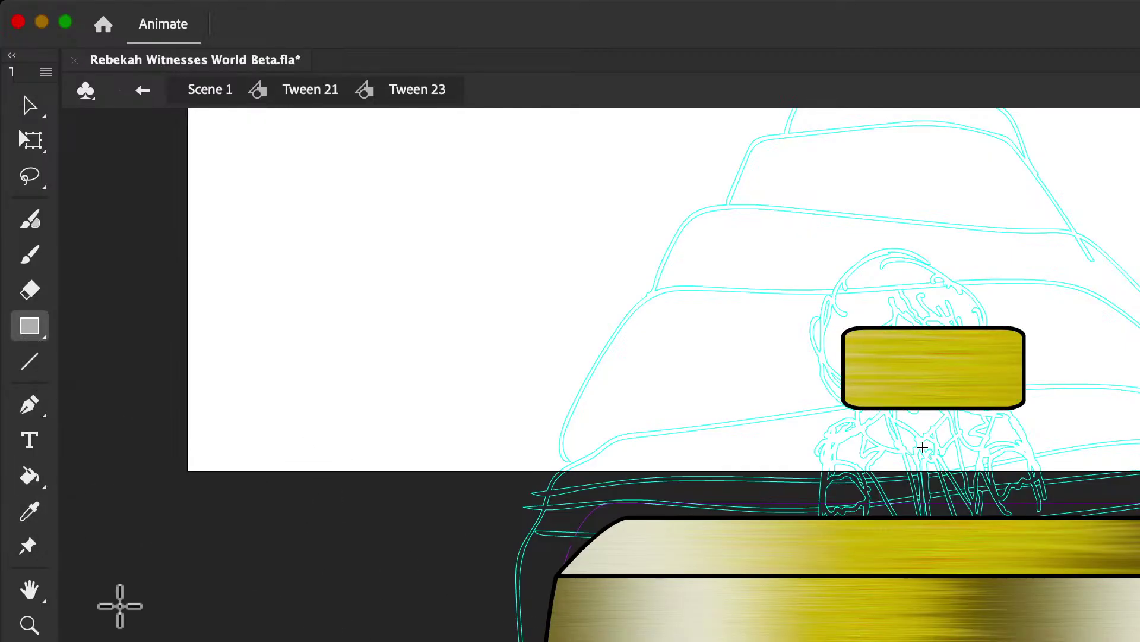
pyautogui.moveTo(615, 606)
pyautogui.mouseDown()
pyautogui.moveTo(1109, 641)
pyautogui.moveTo(879, 641)
pyautogui.moveTo(983, 641)
pyautogui.mouseUp()
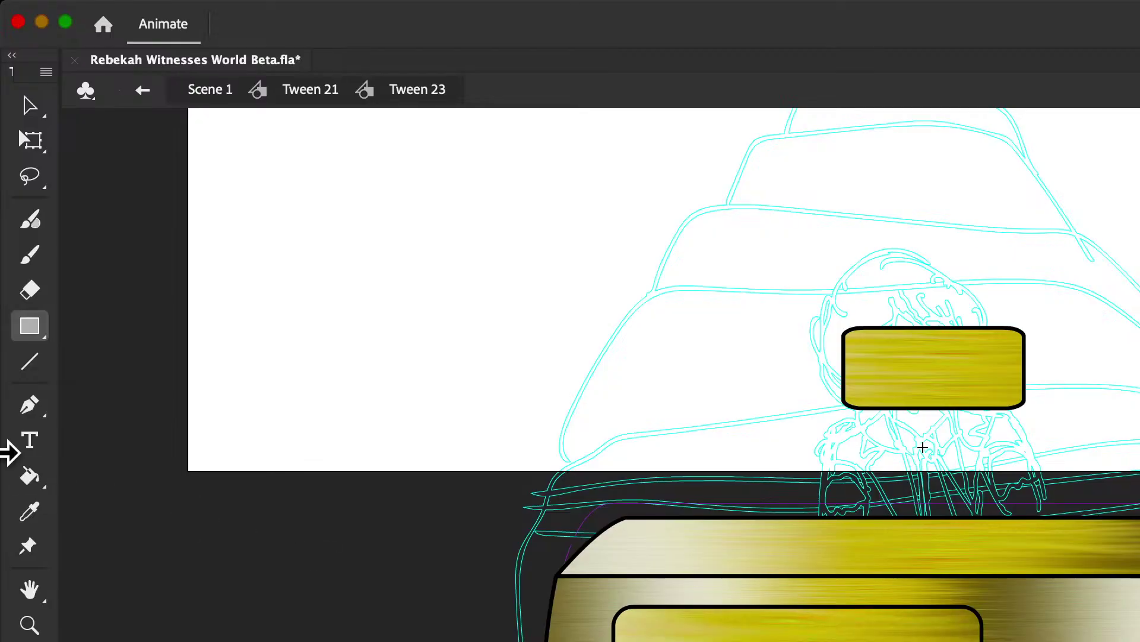
# Step: Squash the gold rounded rectangle on the block's front face vertically from its upper edge with Free Transform
pyautogui.click(29, 511)
pyautogui.press('k')
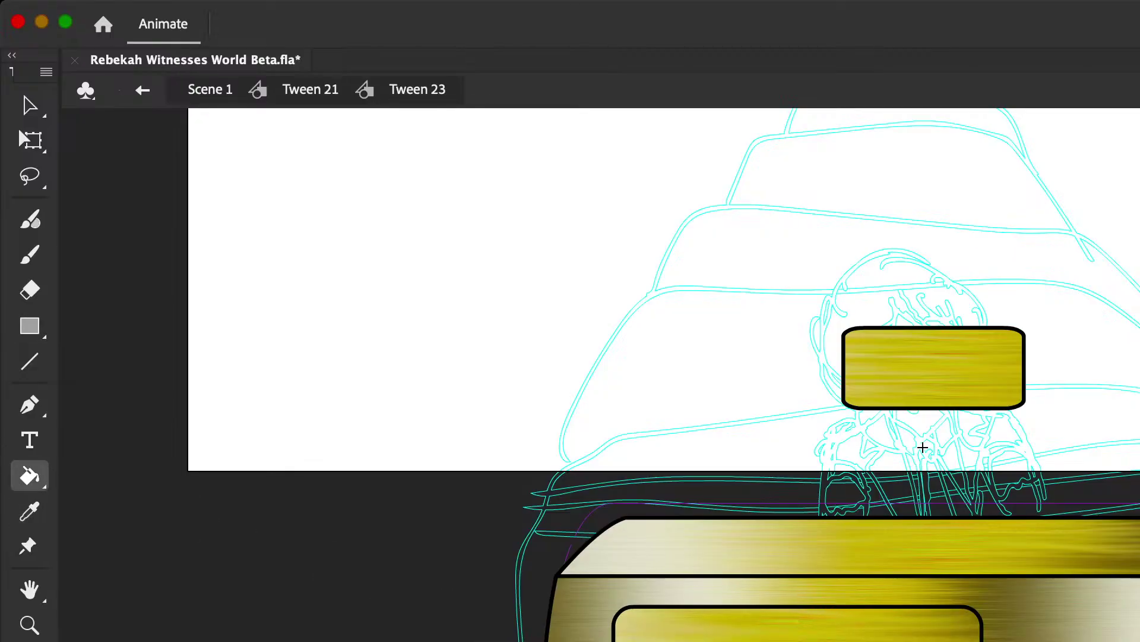
pyautogui.click(31, 512)
pyautogui.press('k')
pyautogui.click(30, 140)
pyautogui.click(938, 631)
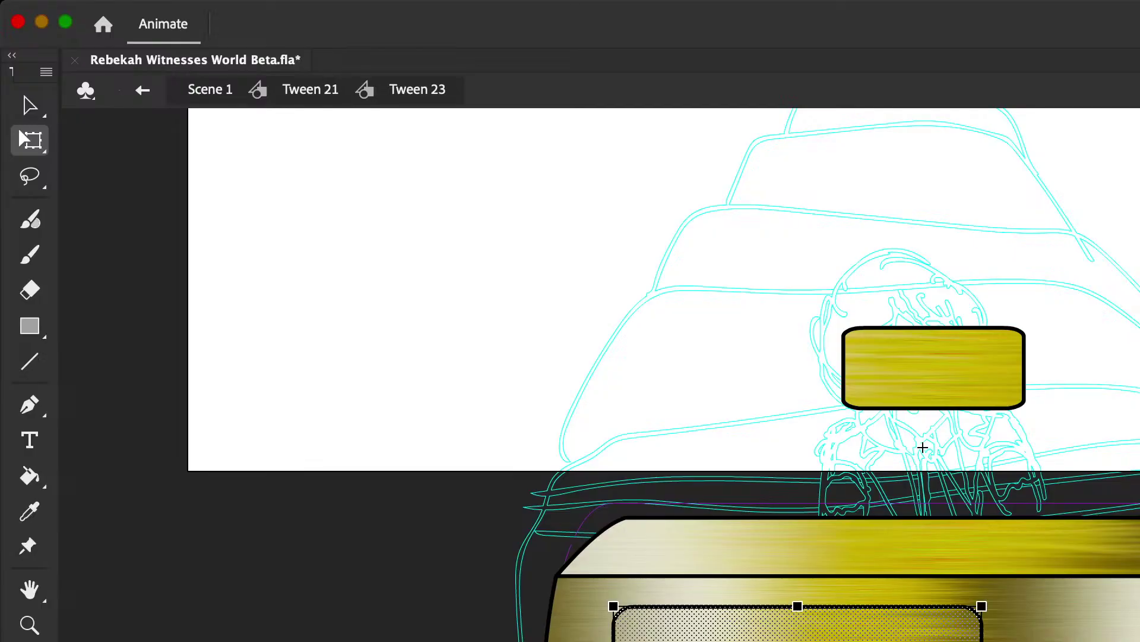
pyautogui.moveTo(796, 607); pyautogui.dragTo(797, 635)
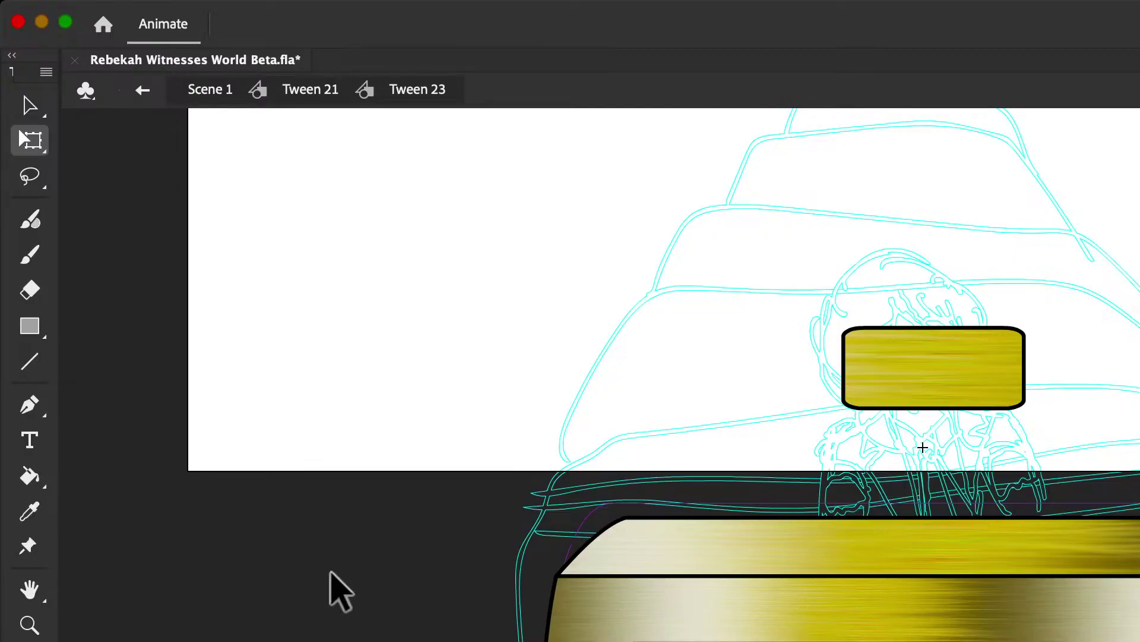
# Step: Sample the brushed gold texture, refill the block's top strip with it and delete the gold swatch over the figure sketch
pyautogui.click(27, 513)
pyautogui.press('k')
pyautogui.click(731, 547)
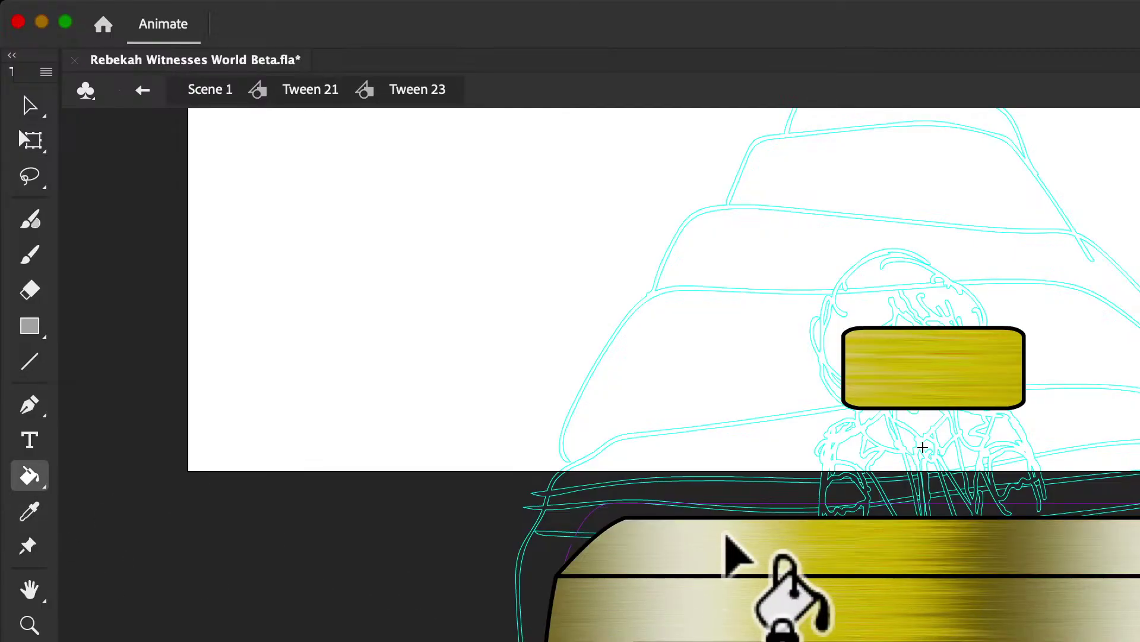
pyautogui.click(29, 105)
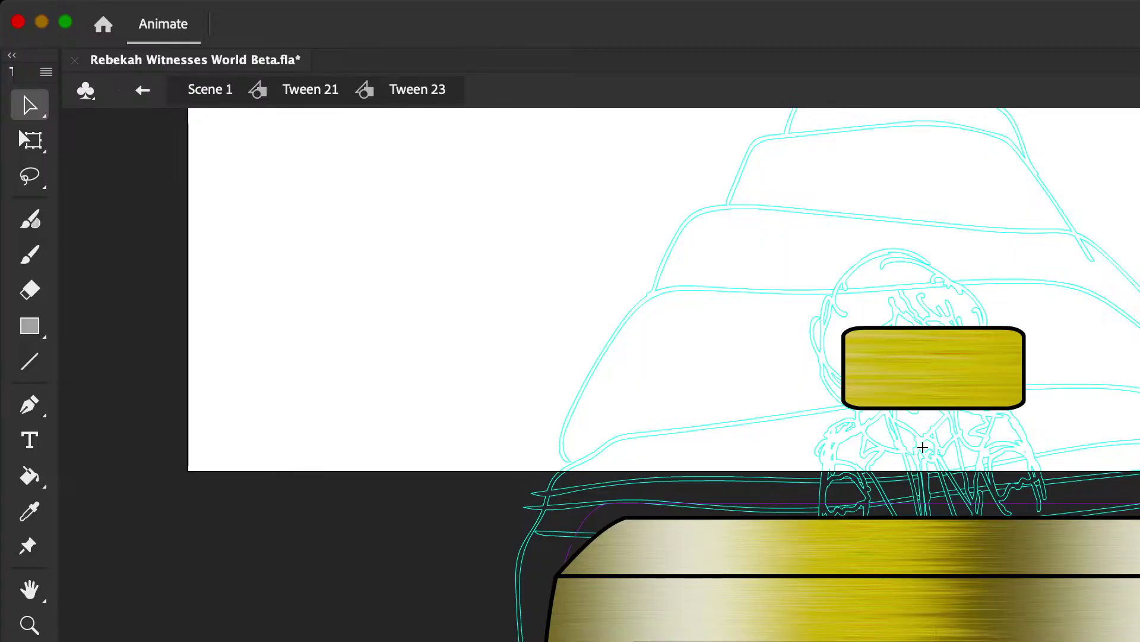
pyautogui.moveTo(781, 237); pyautogui.dragTo(1096, 456)
pyautogui.press('Delete')
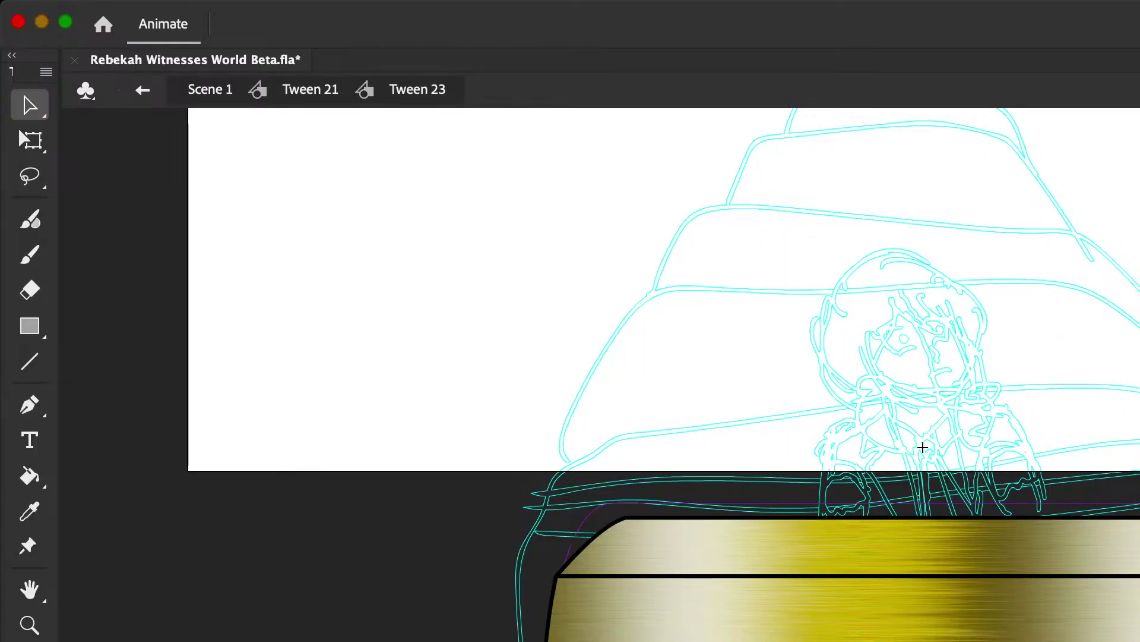
# Step: Delete the dividing line below the block's top strip, and undo back through the swatch deletion and strip fill
pyautogui.click(838, 575)
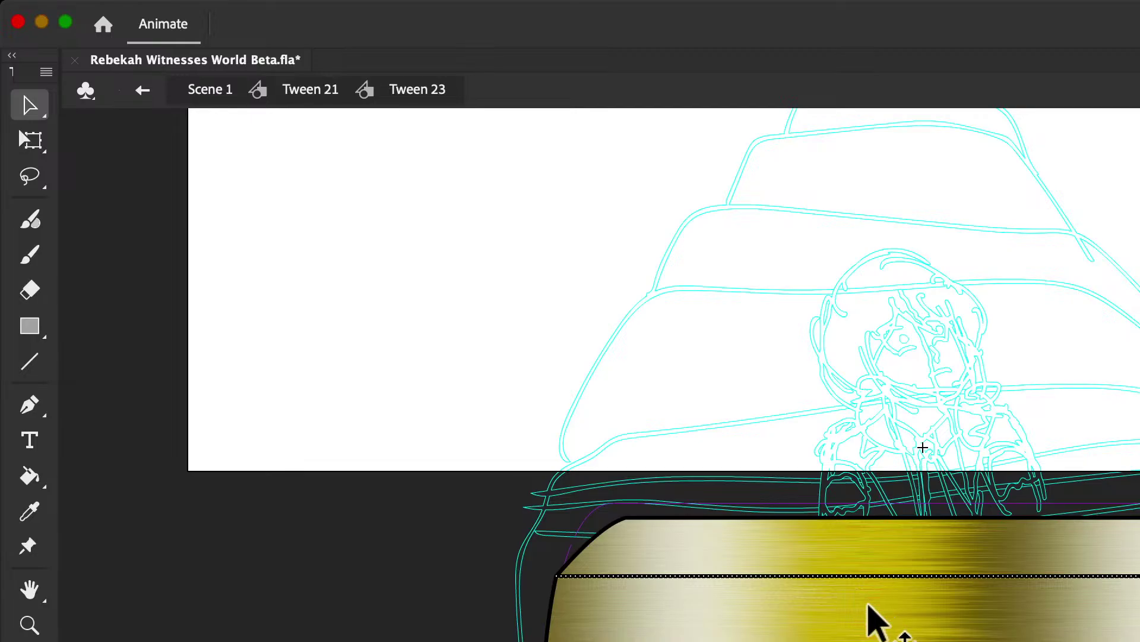
pyautogui.press('Delete')
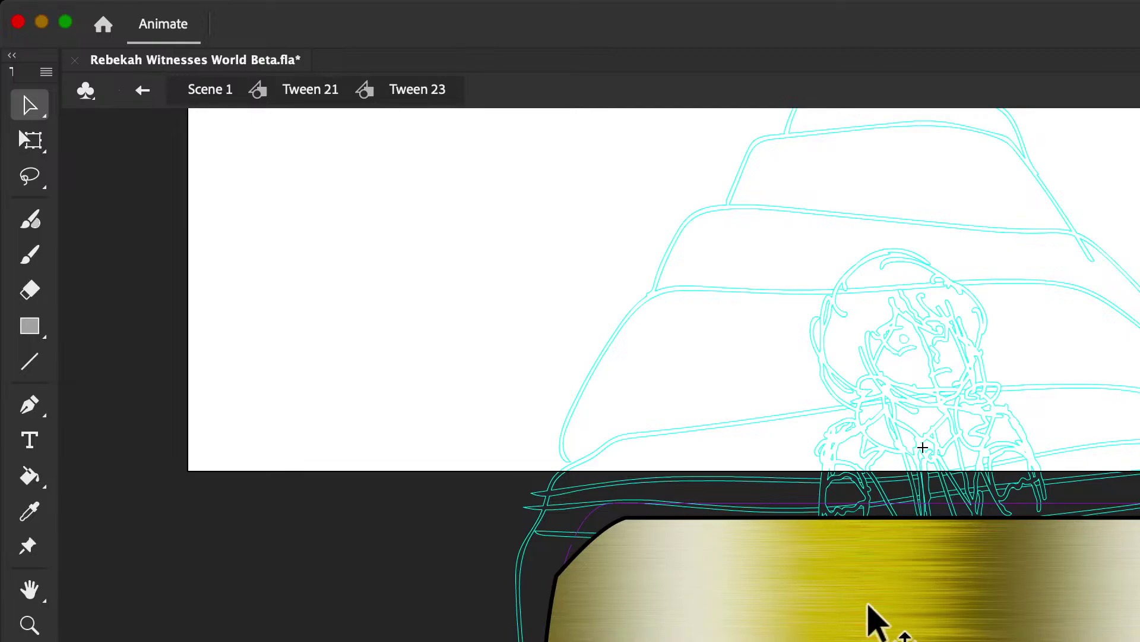
pyautogui.press('super+z')
pyautogui.press('super+z')
pyautogui.press('super+z')
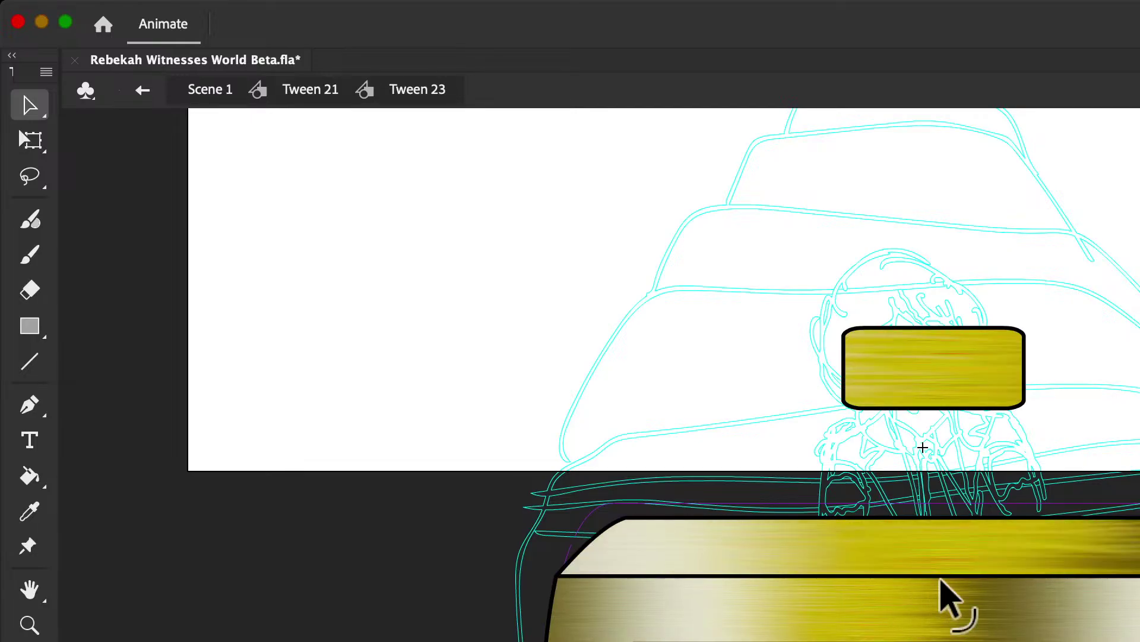
# Step: Fill the block's top strip with the texture sampled from the front face and delete the dividing line between them
pyautogui.click(28, 141)
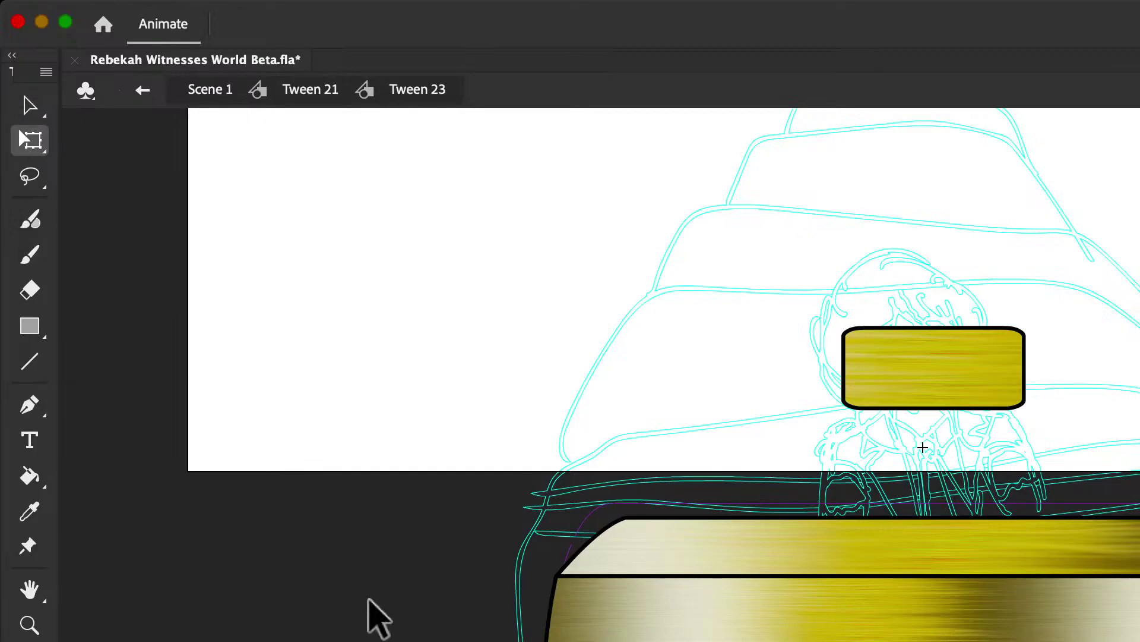
pyautogui.click(28, 511)
pyautogui.click(534, 600)
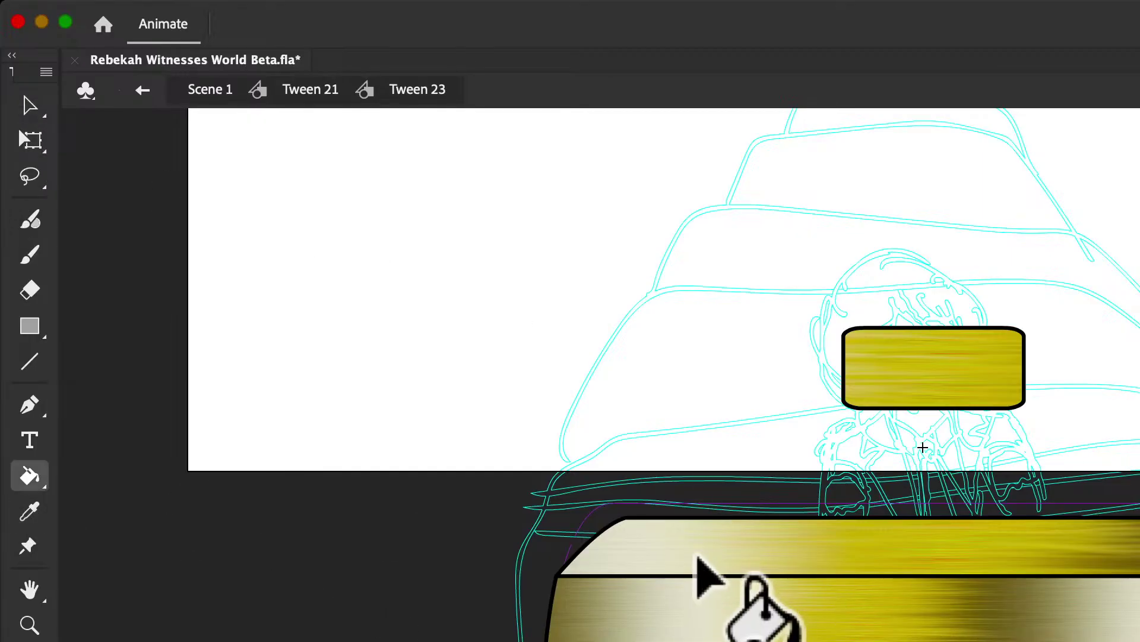
pyautogui.click(703, 561)
pyautogui.click(30, 106)
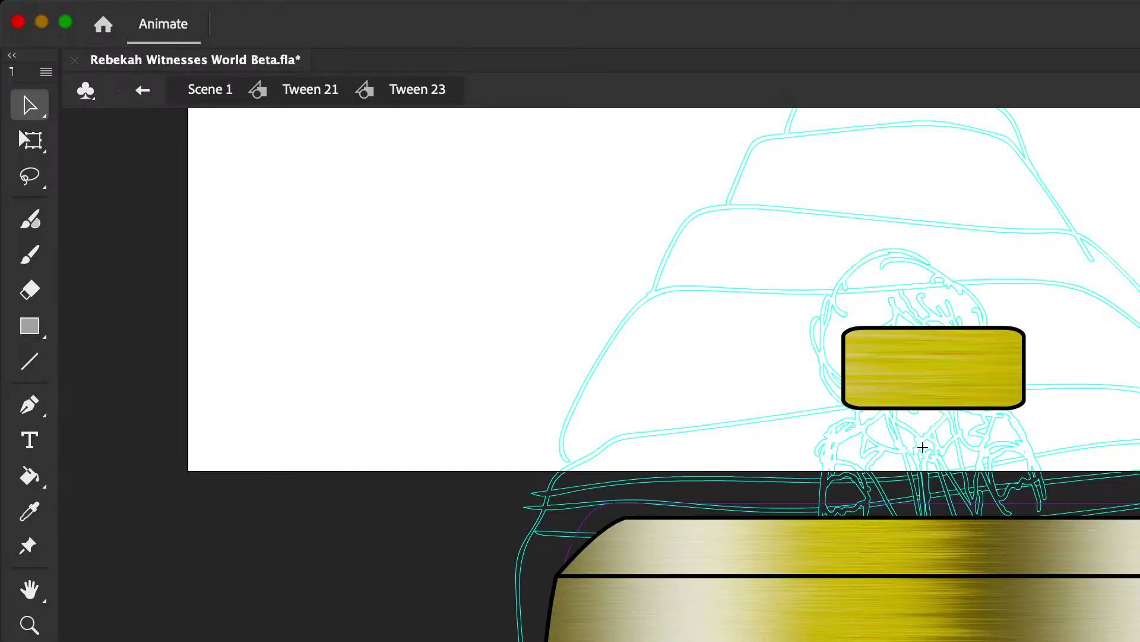
pyautogui.click(825, 576)
pyautogui.press('Delete')
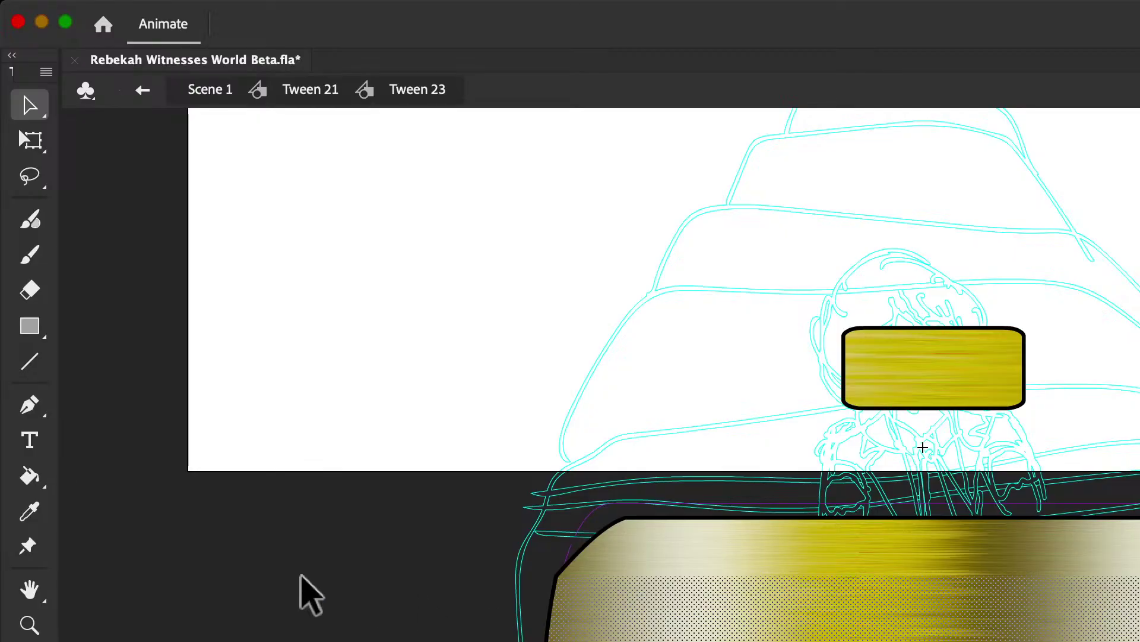
pyautogui.click(728, 560)
pyautogui.click(321, 637)
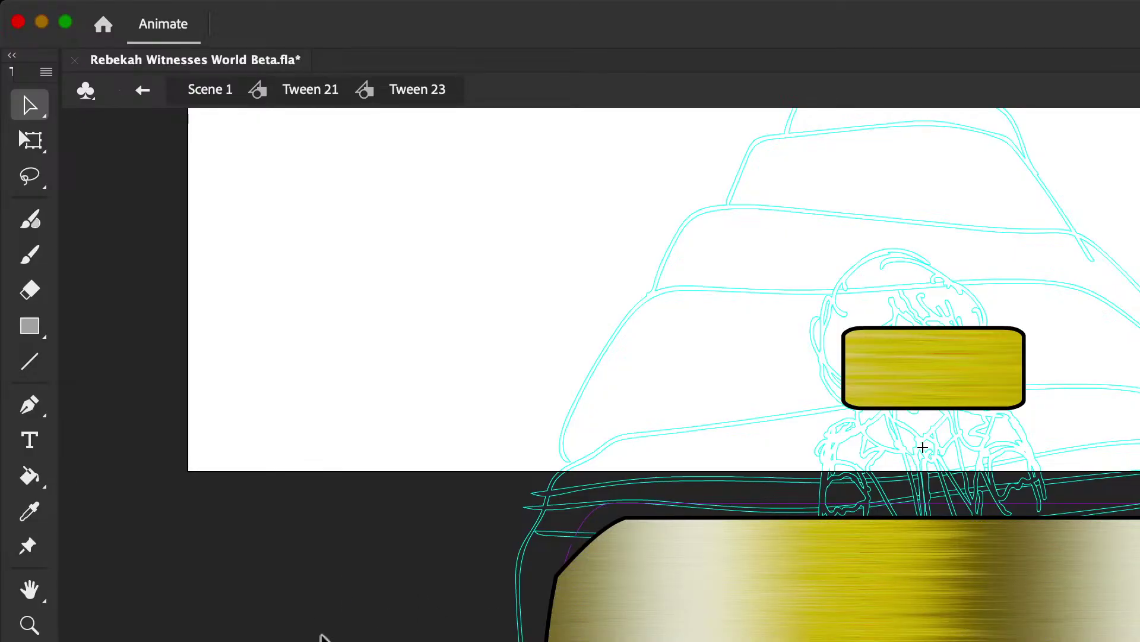
# Step: Undo the last edits to restore the dividing line below the block's top strip
pyautogui.press('super+z')
pyautogui.press('super+z')
pyautogui.press('super+z')
pyautogui.press('super+z')
pyautogui.press('super+z')
pyautogui.click(280, 598)
# Step: Resample the gold texture from the block's front face and refill the top strip with it
pyautogui.click(27, 139)
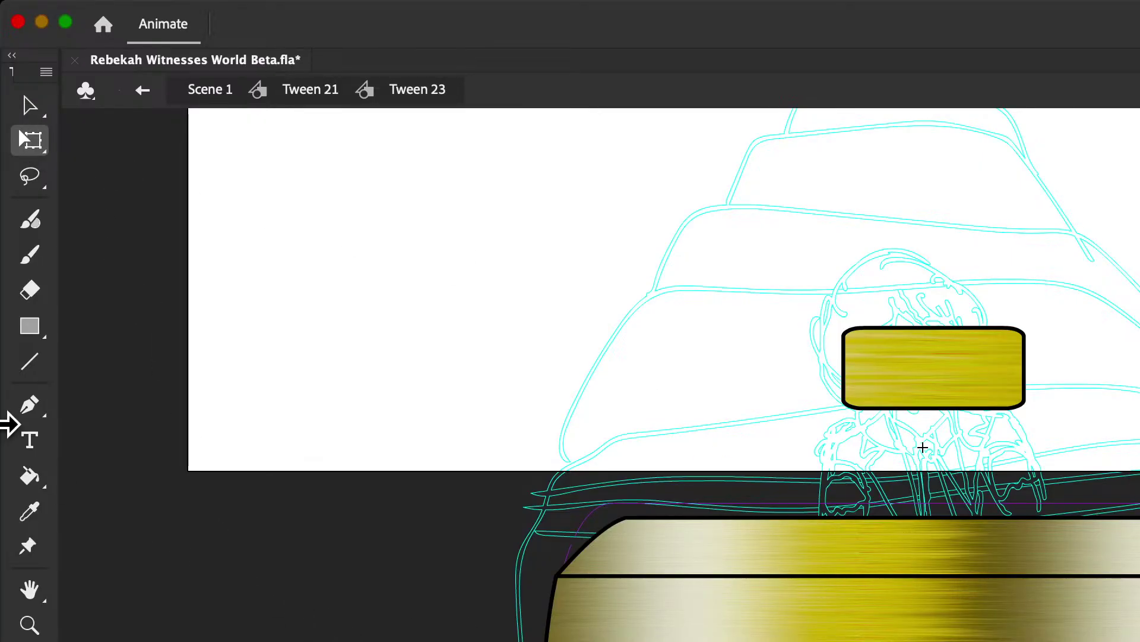
pyautogui.click(30, 511)
pyautogui.click(646, 627)
pyautogui.click(687, 560)
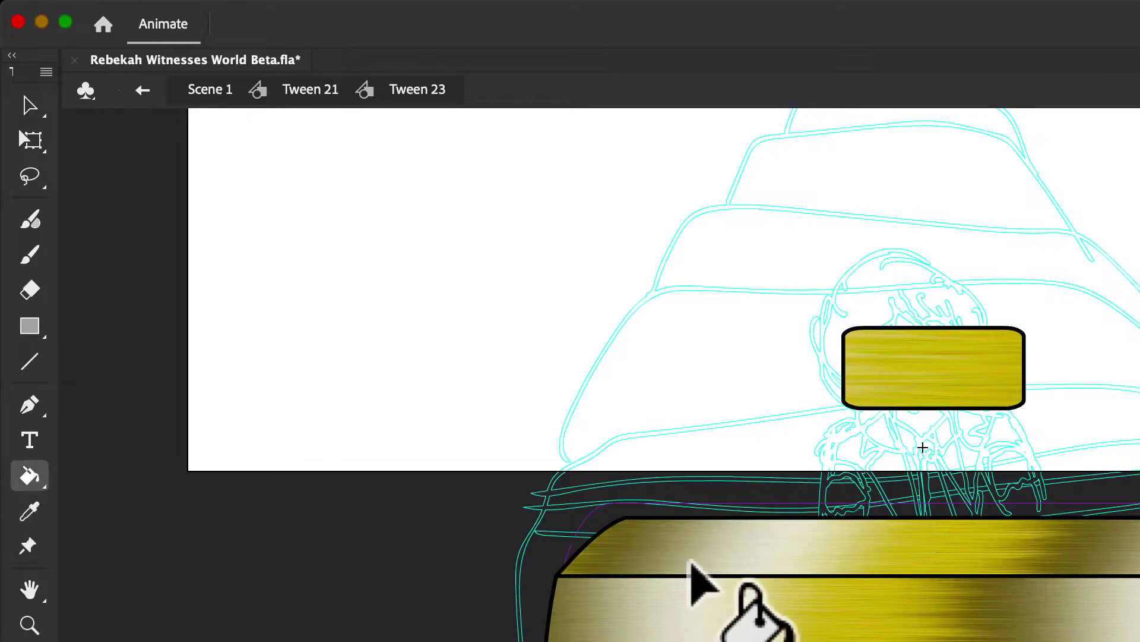
# Step: Delete the dividing line below the top strip and check how the two gold textures meet across the whole block
pyautogui.click(41, 109)
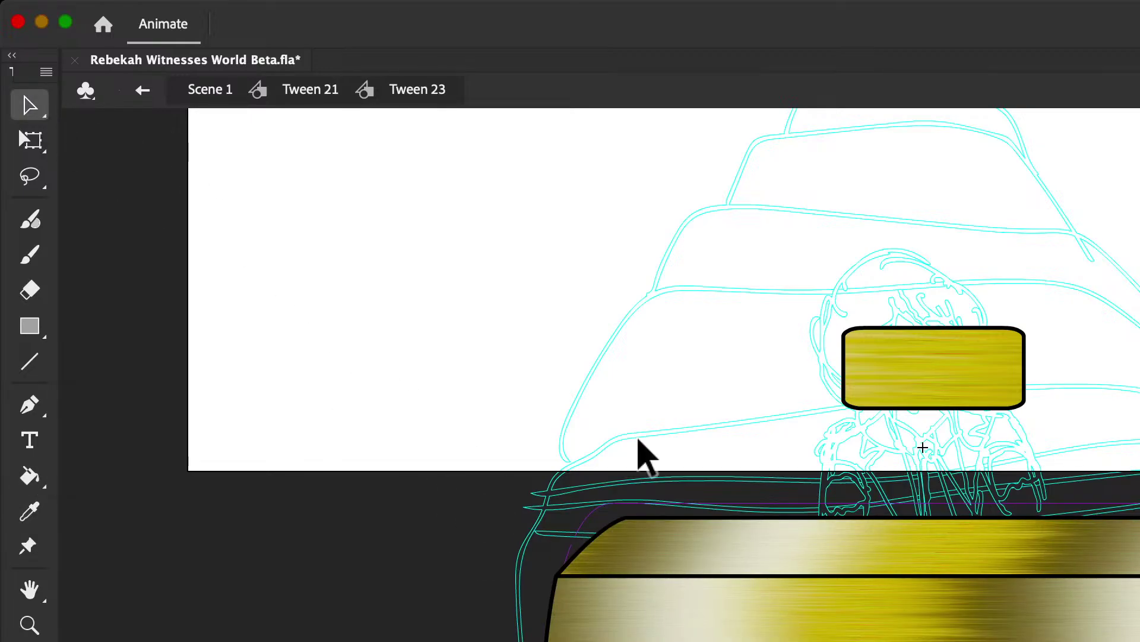
pyautogui.click(903, 575)
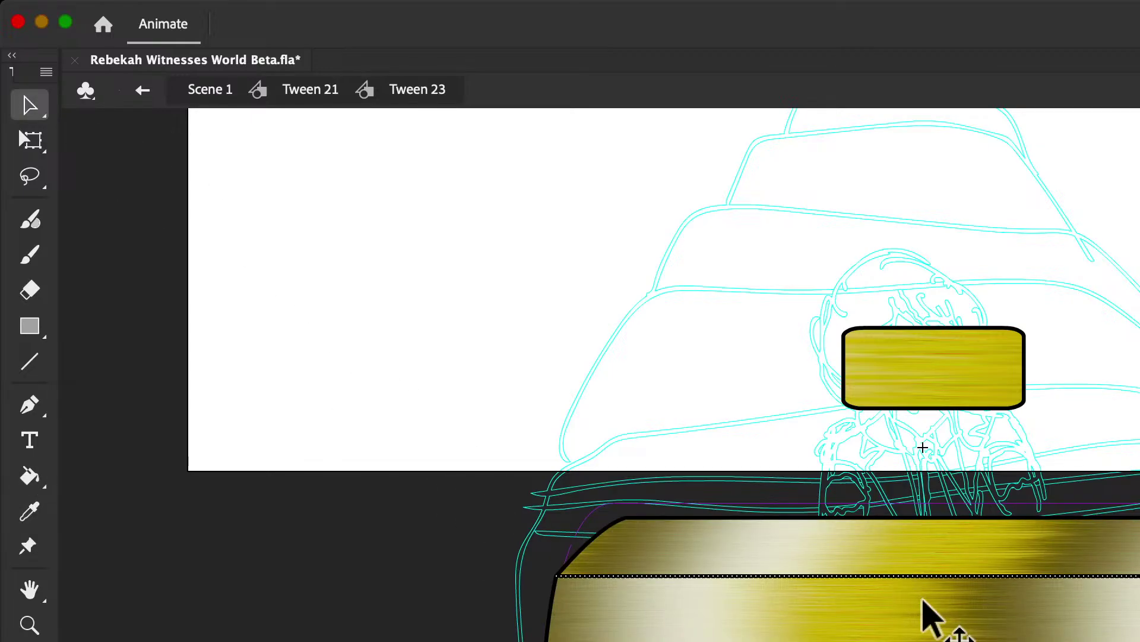
pyautogui.press('Delete')
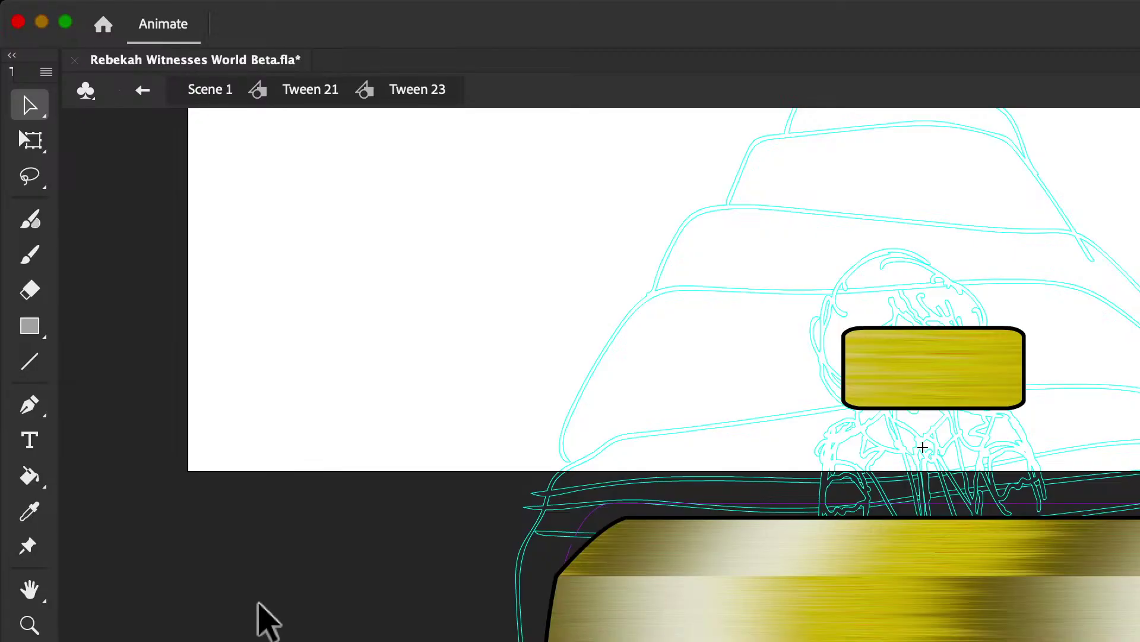
pyautogui.press('super+minus')
pyautogui.press('super+minus')
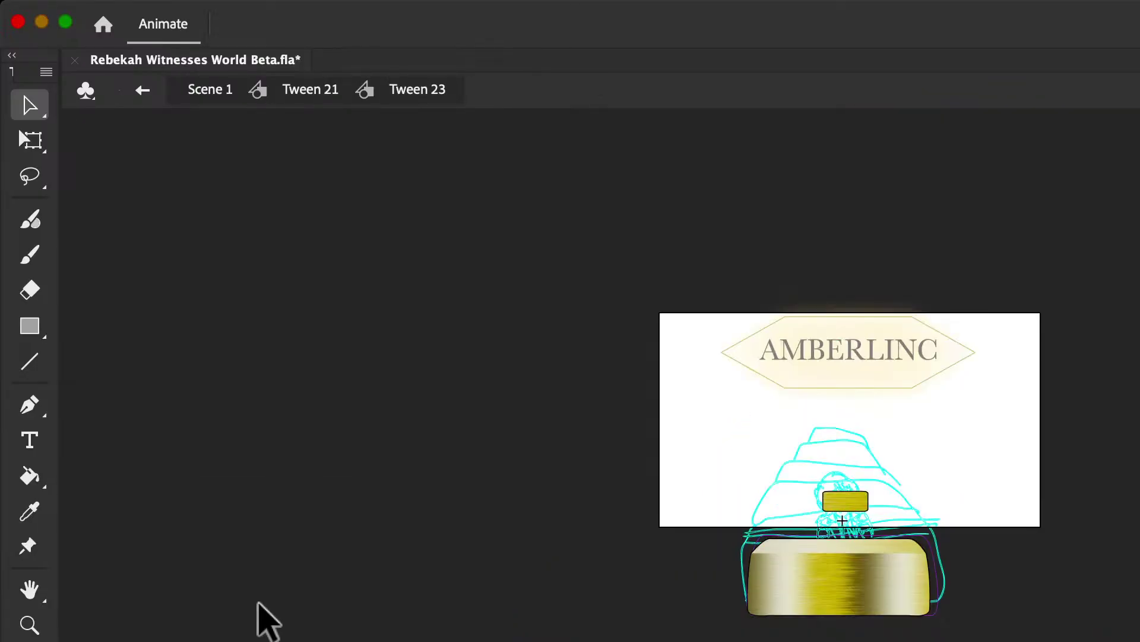
pyautogui.press('super+equal')
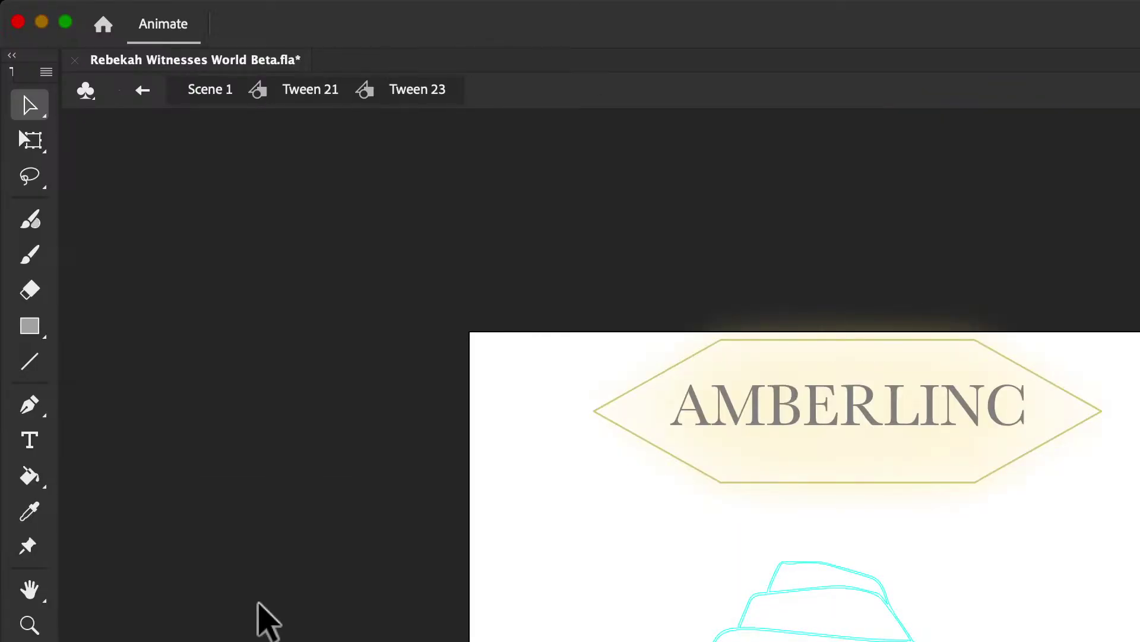
pyautogui.press('super+equal')
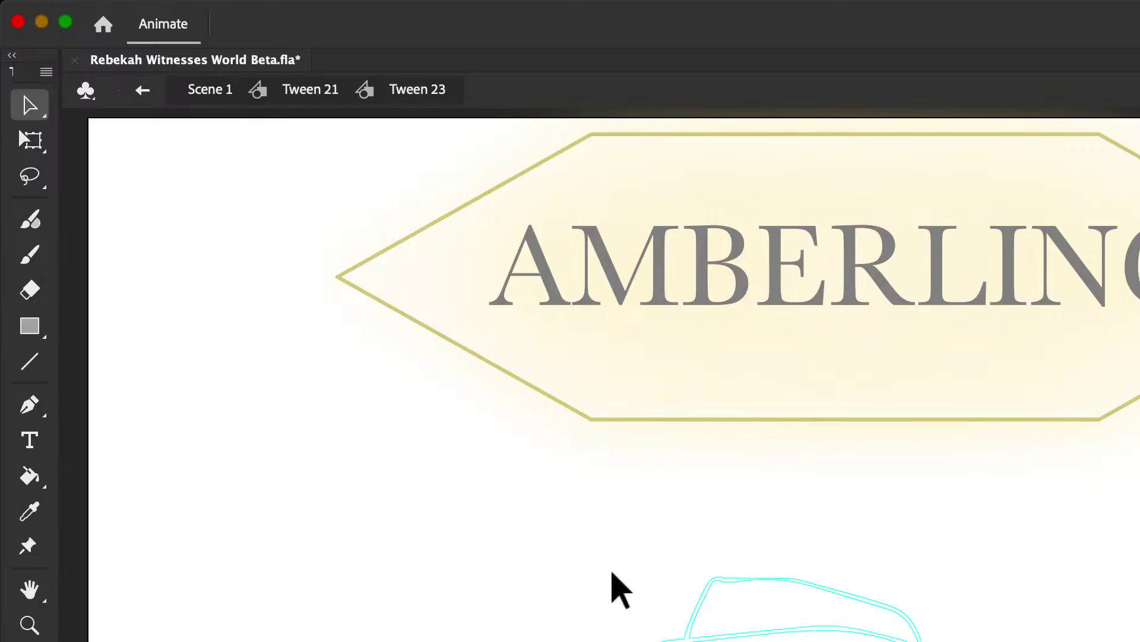
pyautogui.scroll(-8, 611, 590)
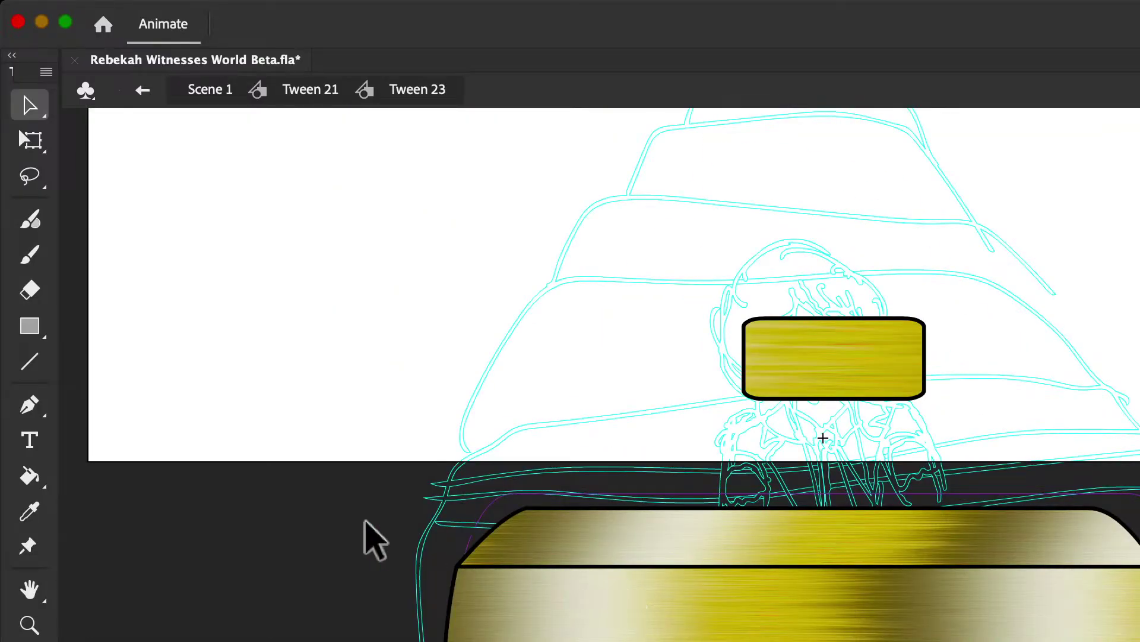
# Step: Sample the front face's gold texture again and refill the block's top strip so its bands line up with the face
pyautogui.click(31, 139)
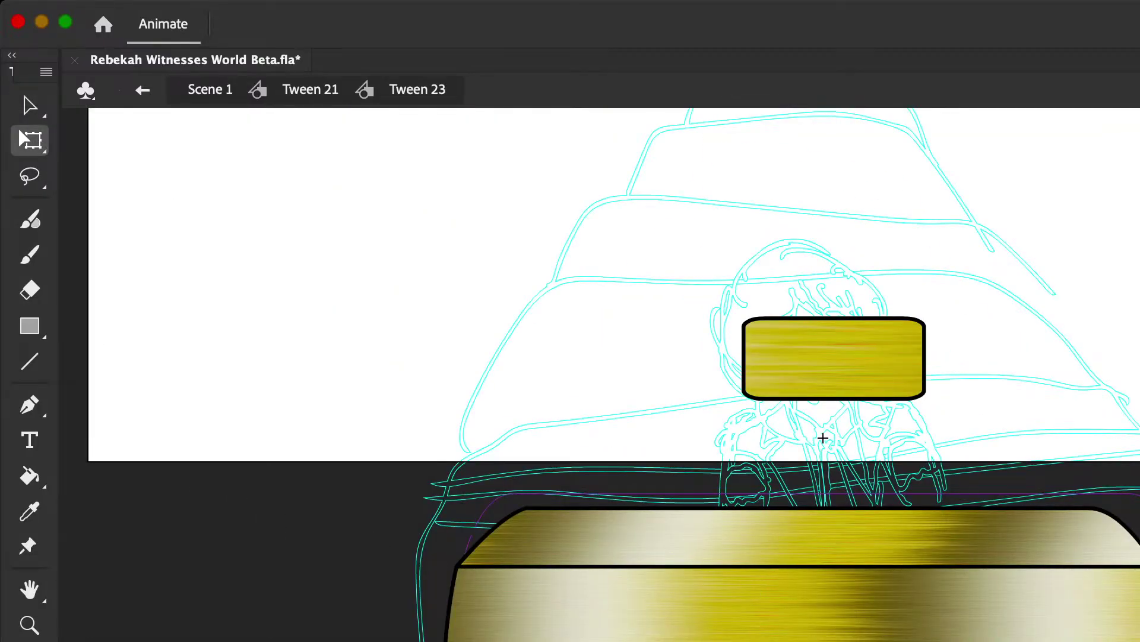
pyautogui.click(29, 510)
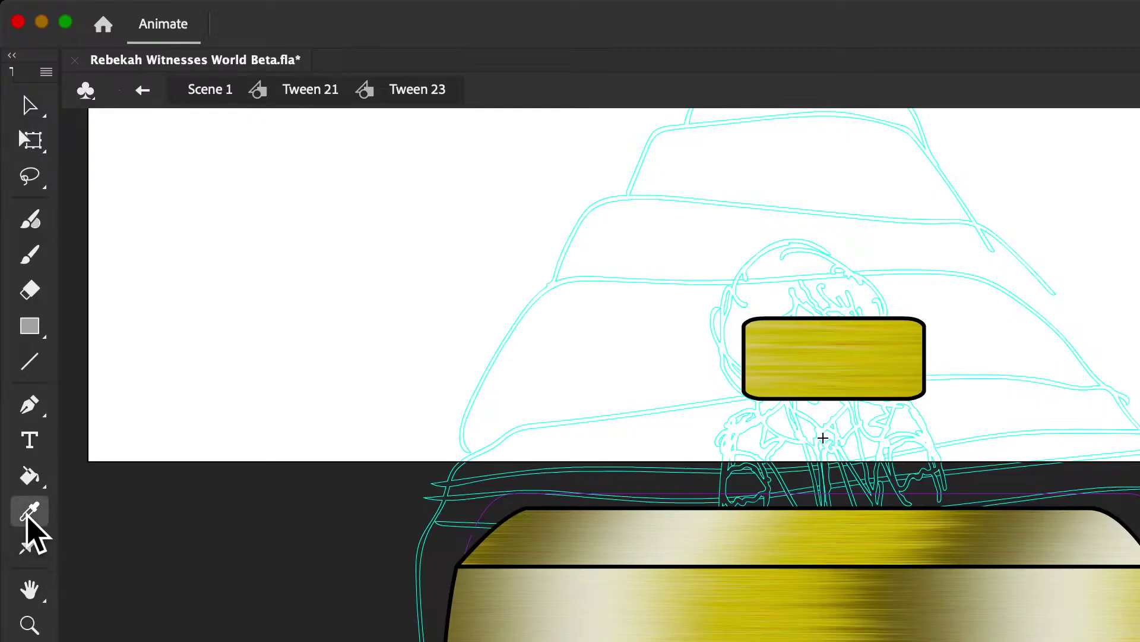
pyautogui.click(653, 600)
pyautogui.click(625, 551)
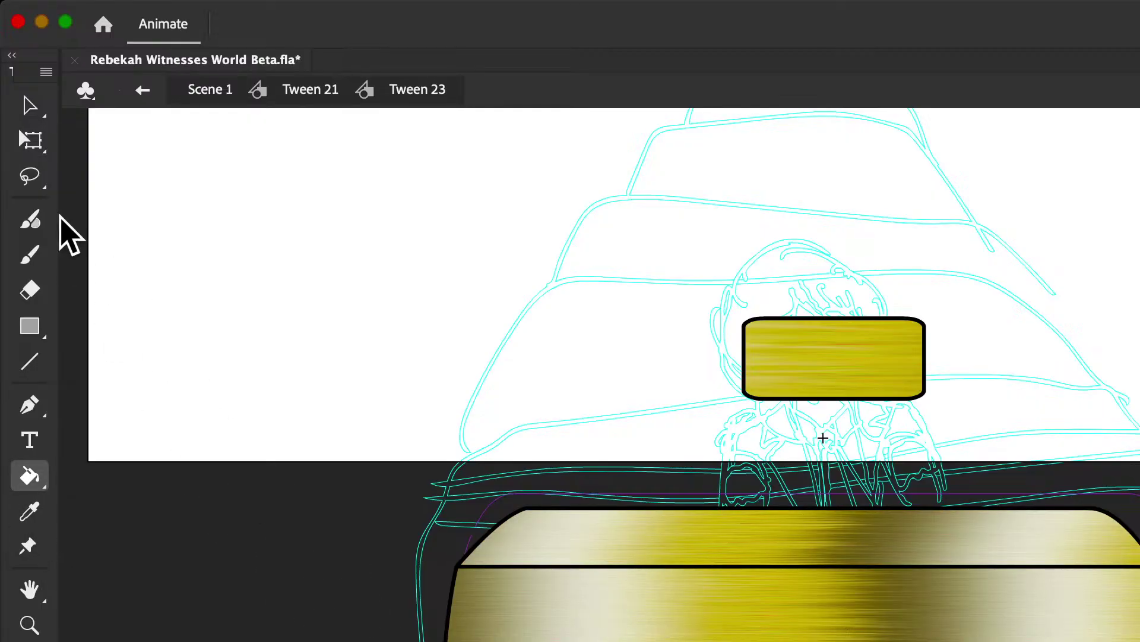
pyautogui.click(29, 108)
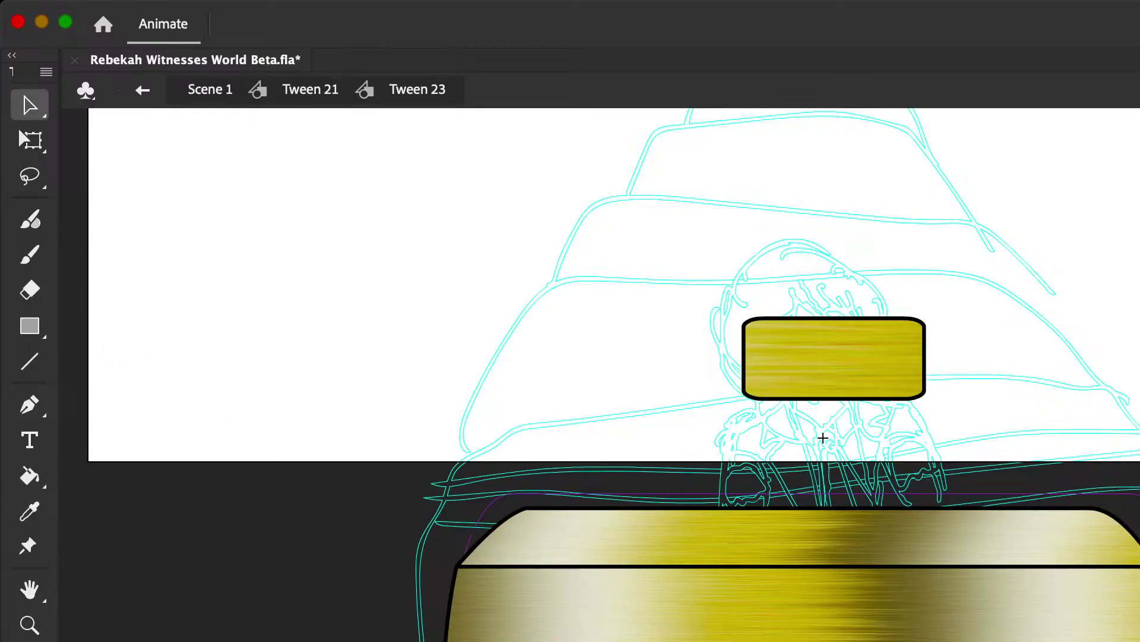
# Step: Sample the front face's texture and delete the dividing line between the block's top strip and front face
pyautogui.click(29, 511)
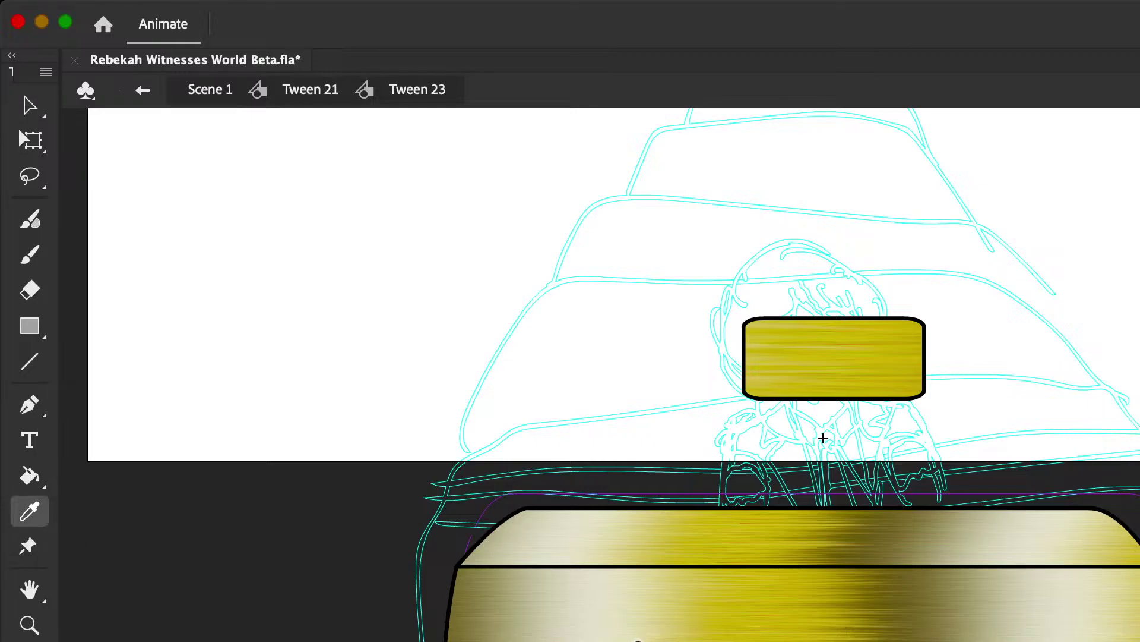
pyautogui.click(661, 635)
pyautogui.click(30, 105)
pyautogui.click(756, 581)
pyautogui.press('Escape')
pyautogui.click(752, 565)
pyautogui.press('Delete')
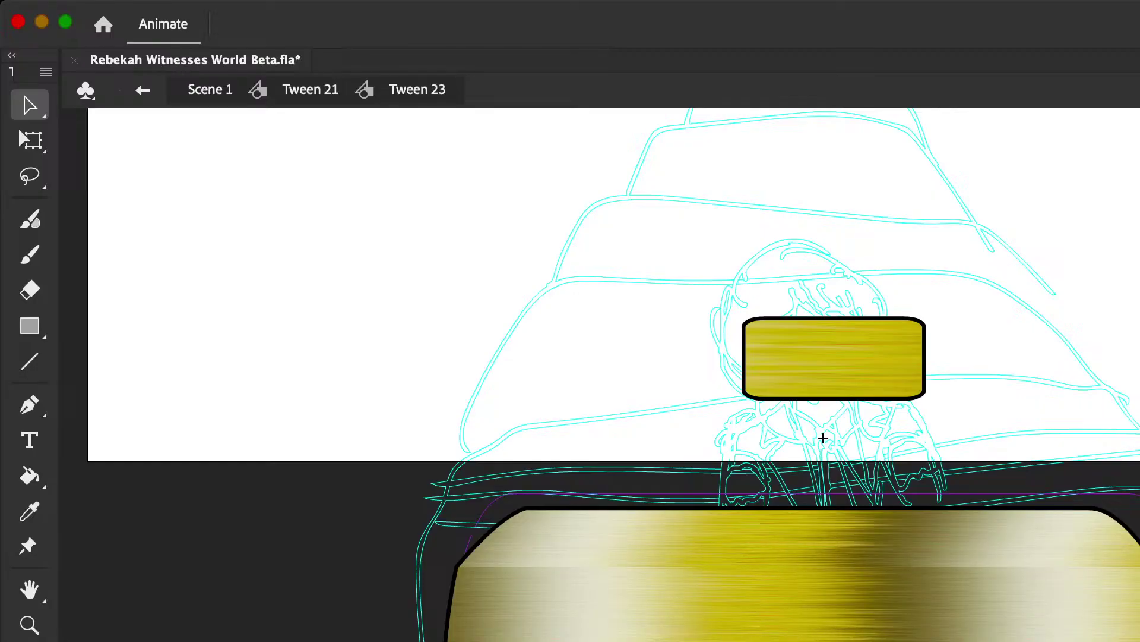
# Step: Inspect the merged gold block in the scene, and resample and reapply its brushed gold texture near the upper edge
pyautogui.scroll(-5, 824, 438)
pyautogui.scroll(3, 863, 295)
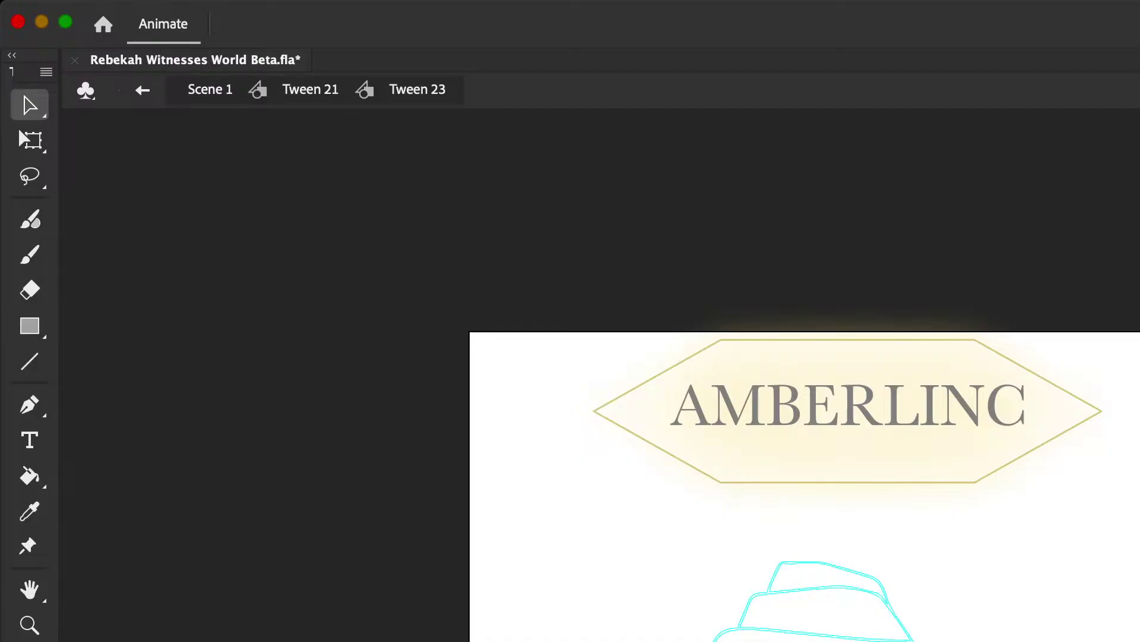
pyautogui.scroll(-3, 823, 522)
pyautogui.scroll(6, 824, 522)
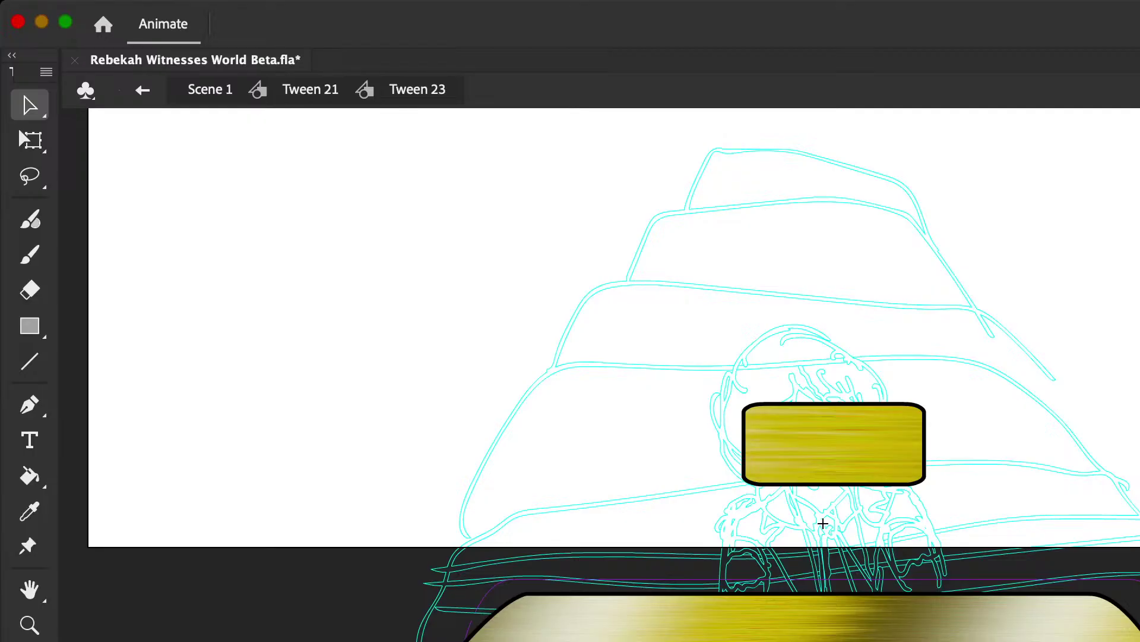
pyautogui.click(30, 511)
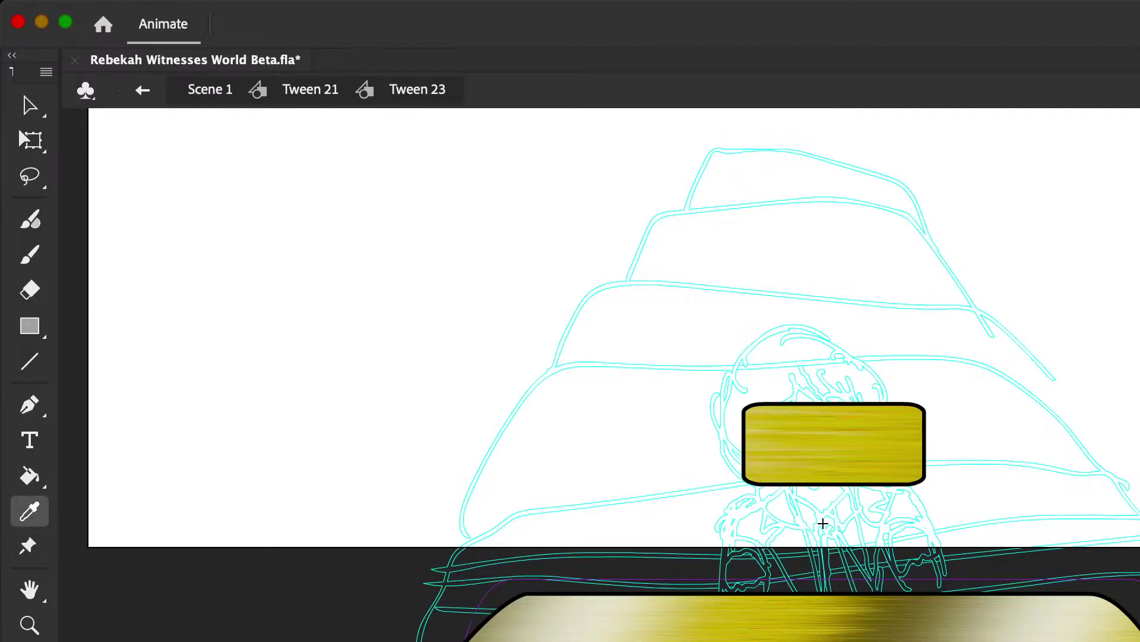
pyautogui.click(593, 631)
pyautogui.click(597, 630)
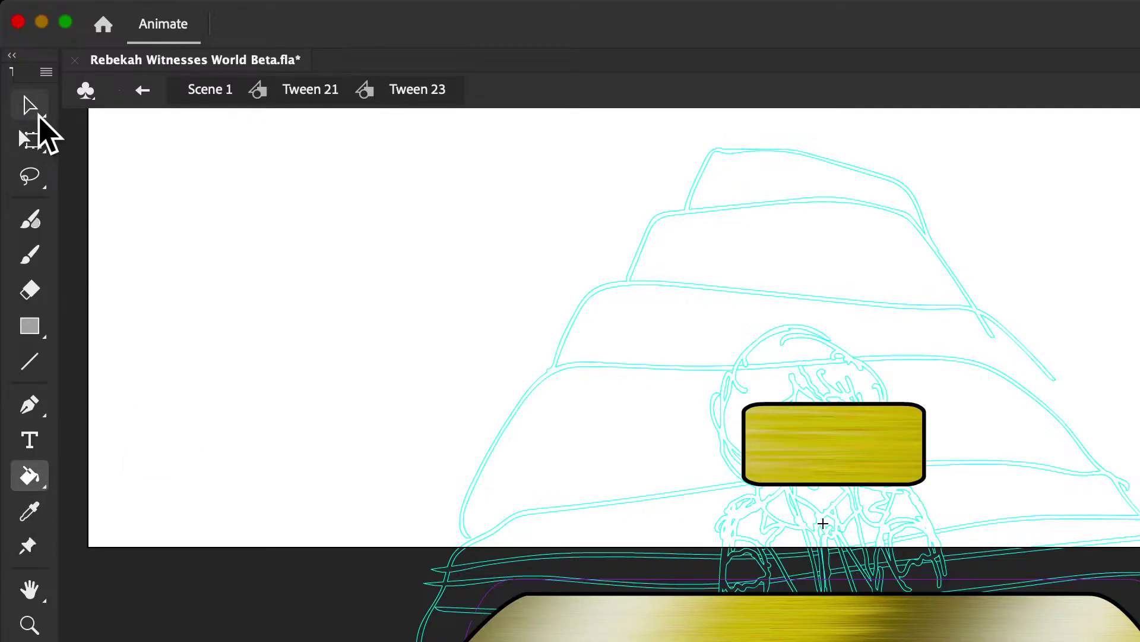
# Step: Select and delete the small gold-textured rounded rectangle covering the figure's face in the sketch
pyautogui.click(30, 106)
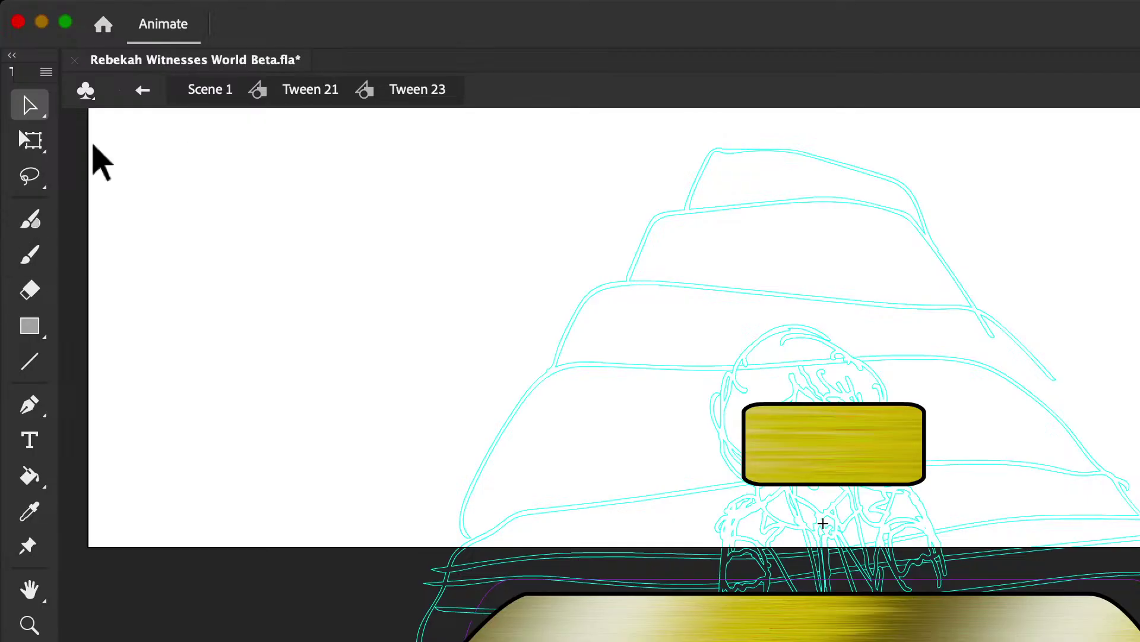
pyautogui.moveTo(680, 368); pyautogui.dragTo(980, 511)
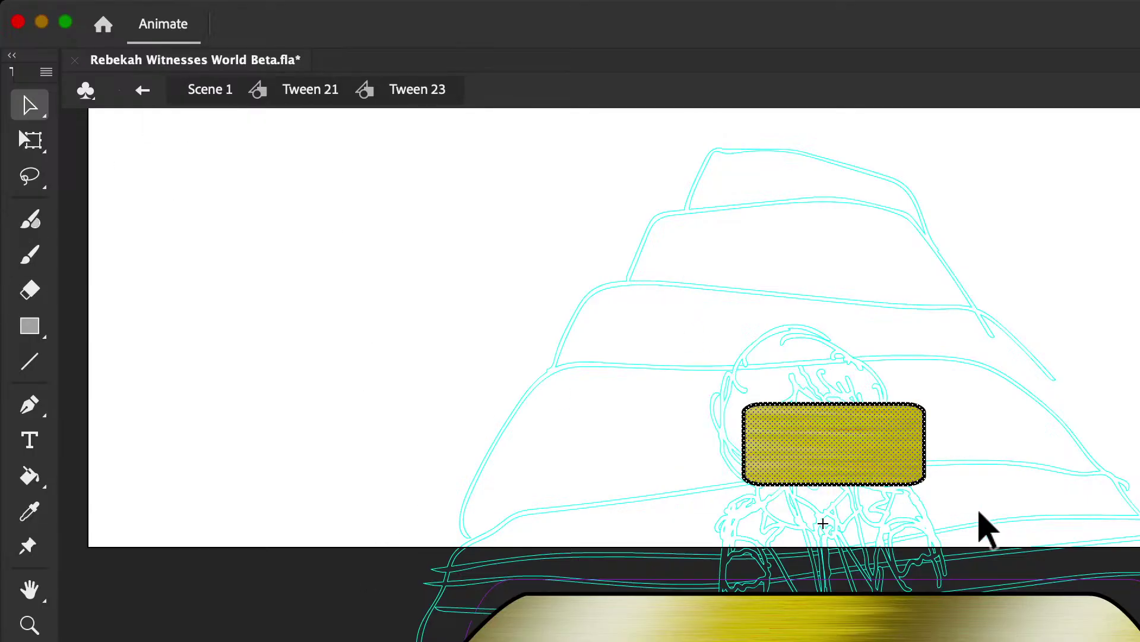
pyautogui.press('Delete')
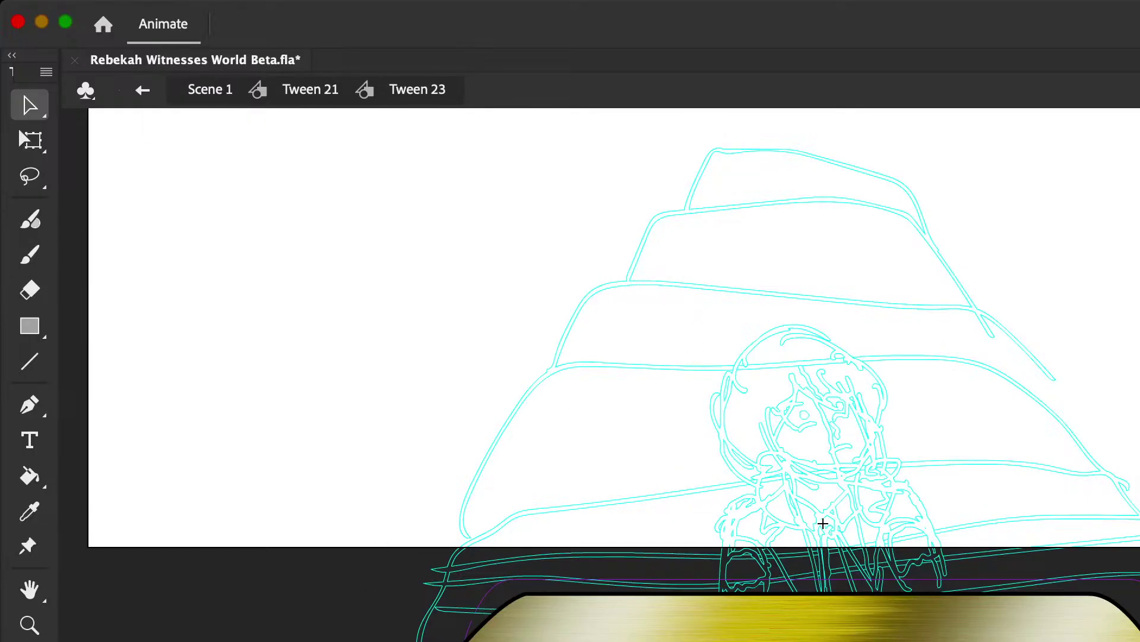
# Step: Duplicate the large gold block, raise the copy behind the original and scale it slightly narrower as a second tier
pyautogui.hotkey('ctrl', 'a')
pyautogui.click(822, 523)
pyautogui.press('super+z')
pyautogui.click(822, 523)
pyautogui.click(823, 523)
pyautogui.click(823, 522)
pyautogui.click(823, 523)
pyautogui.click(823, 523)
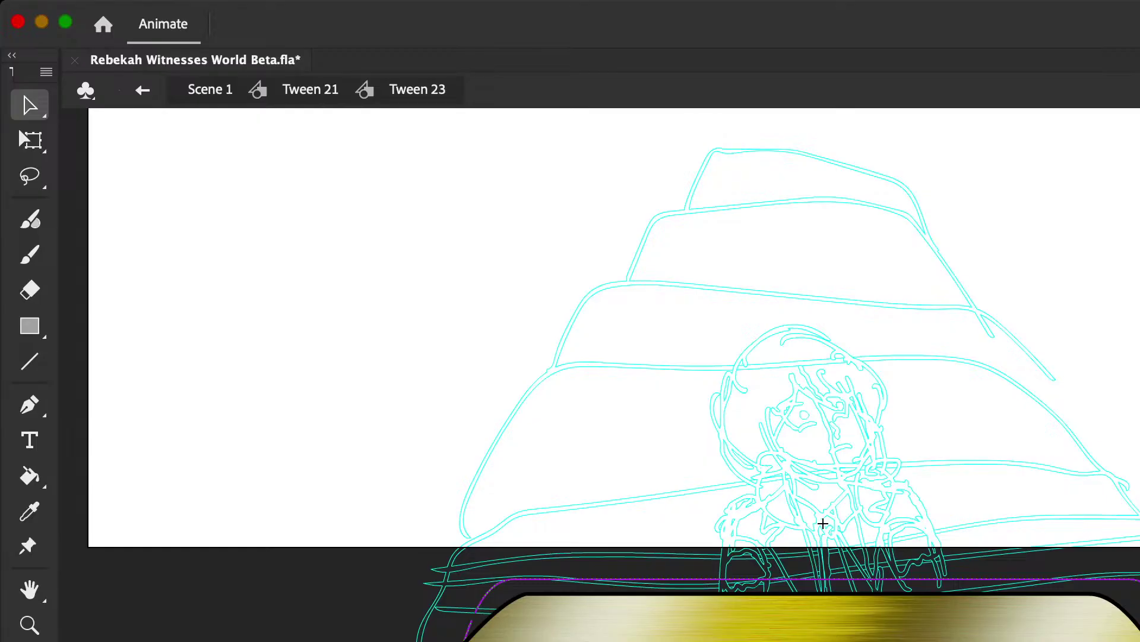
pyautogui.click(822, 523)
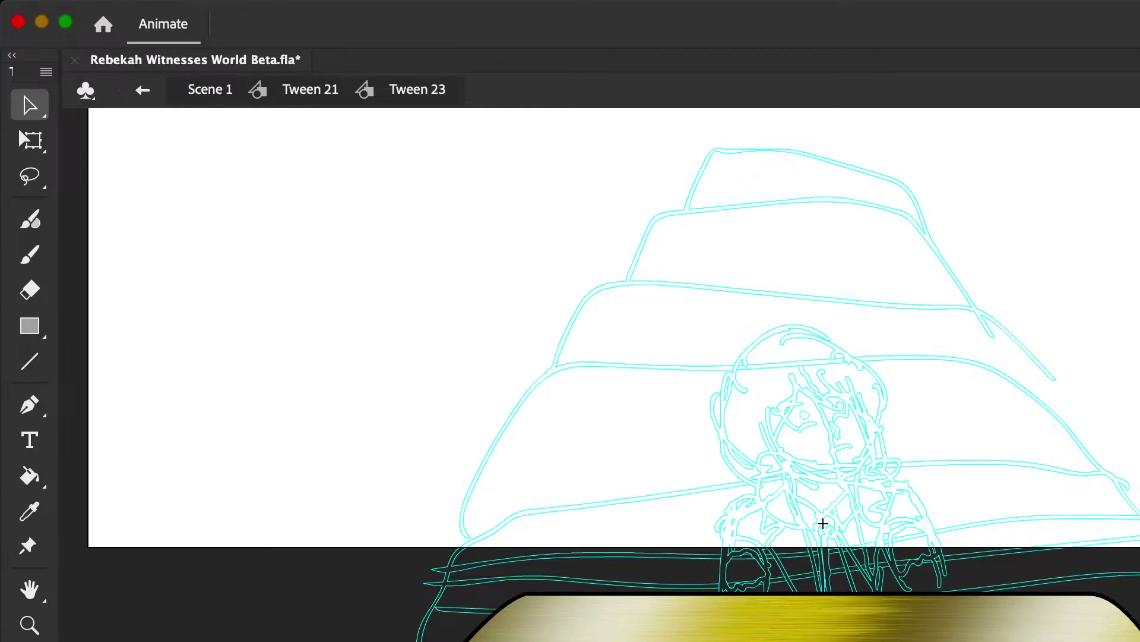
pyautogui.click(823, 522)
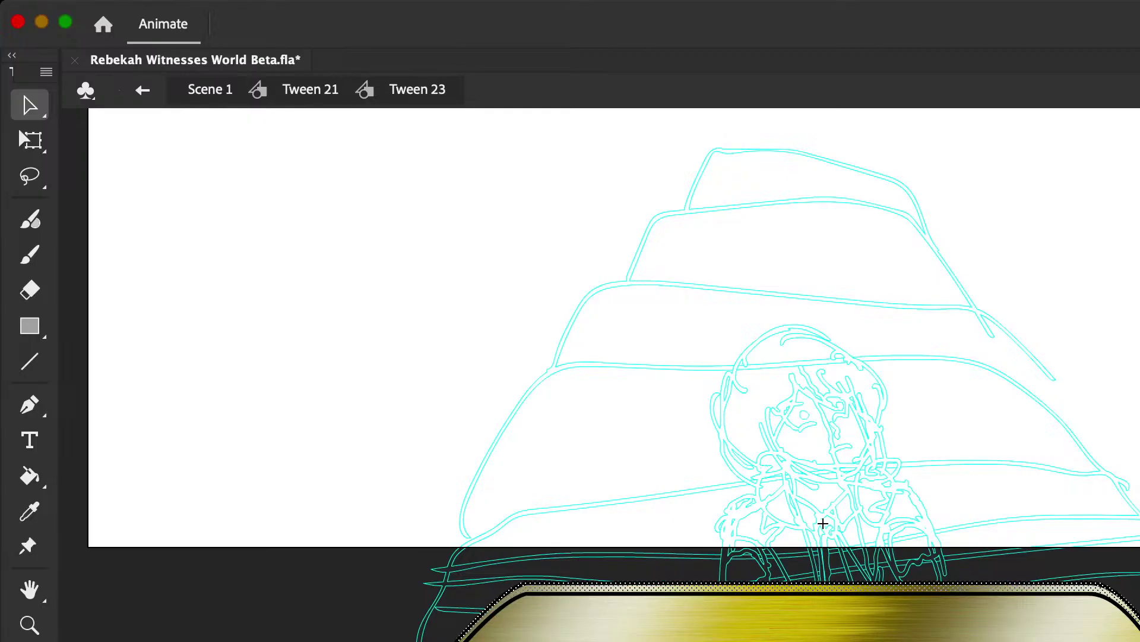
pyautogui.moveTo(751, 594); pyautogui.dragTo(759, 500)
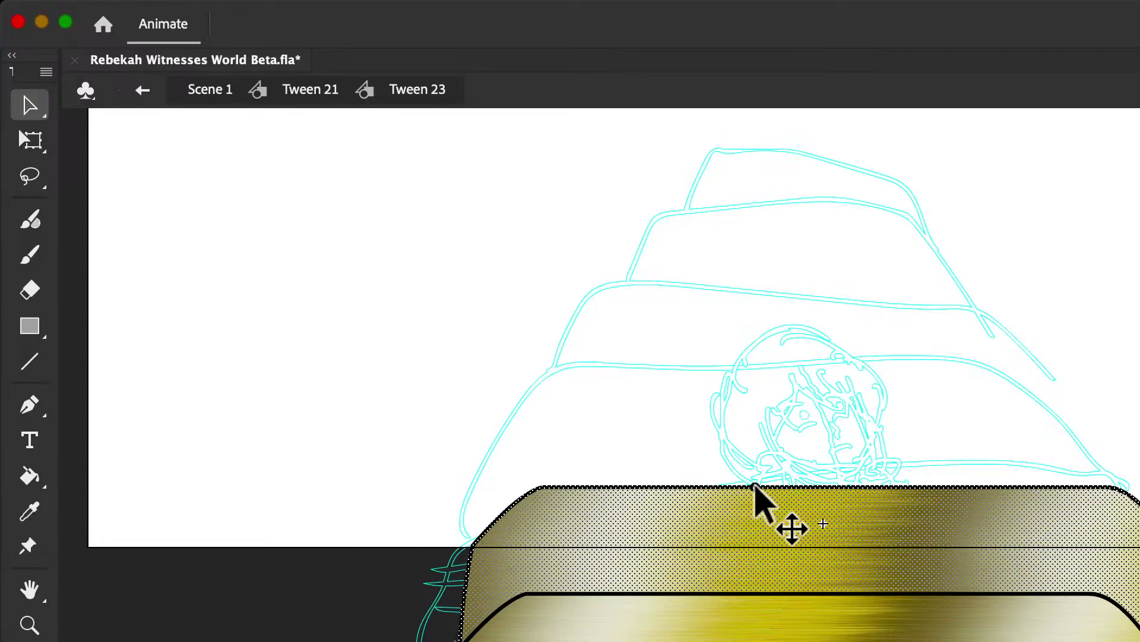
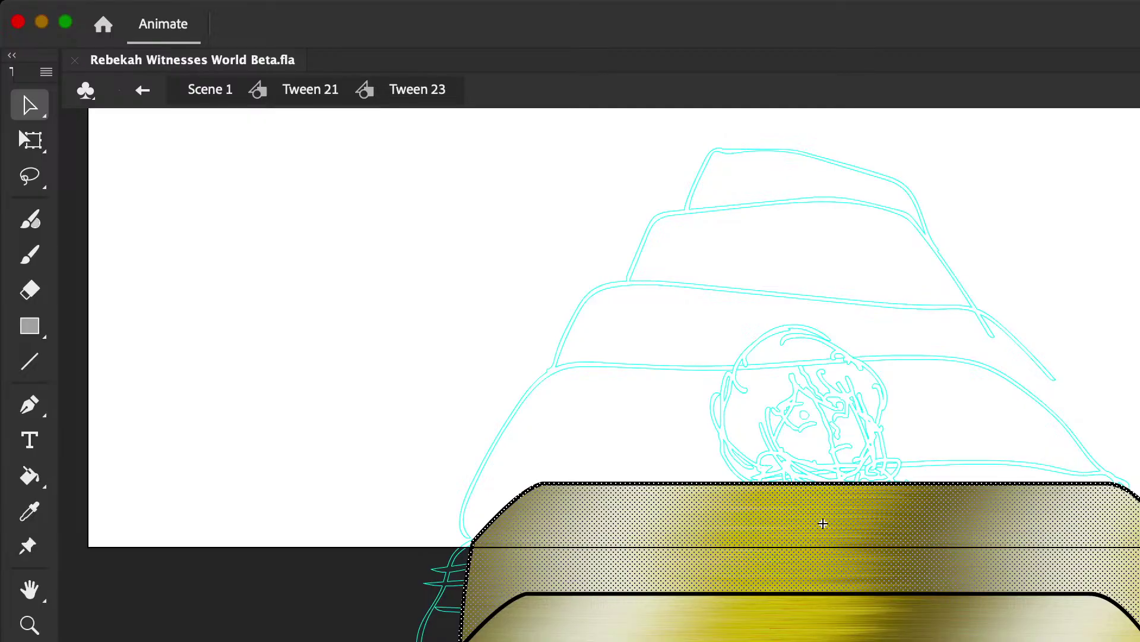
pyautogui.click(31, 140)
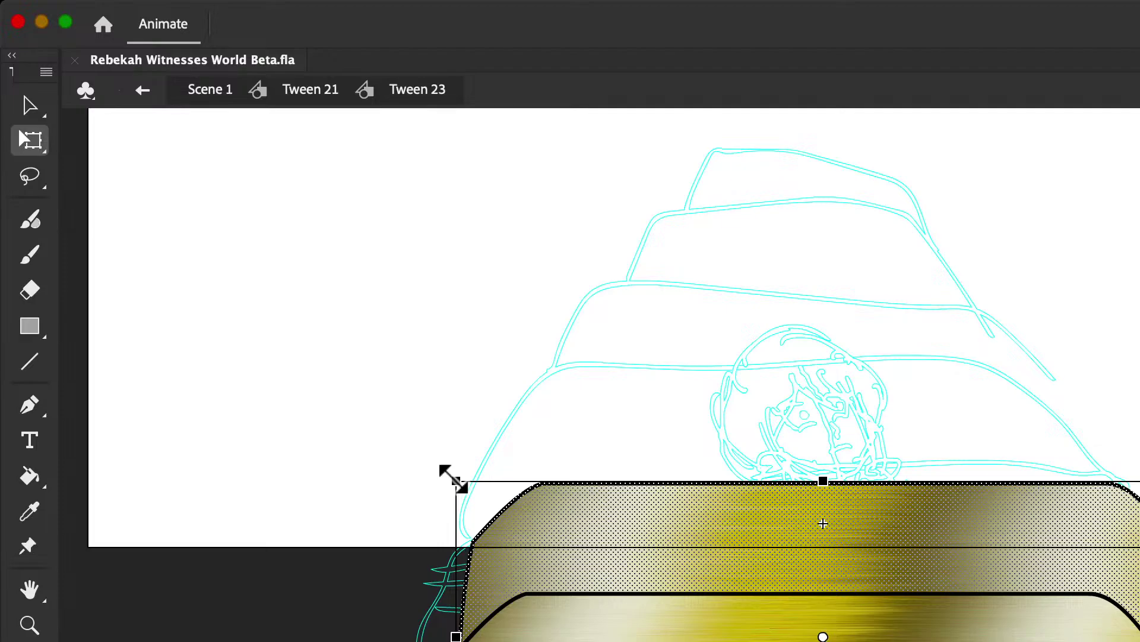
pyautogui.moveTo(452, 478); pyautogui.dragTo(467, 498)
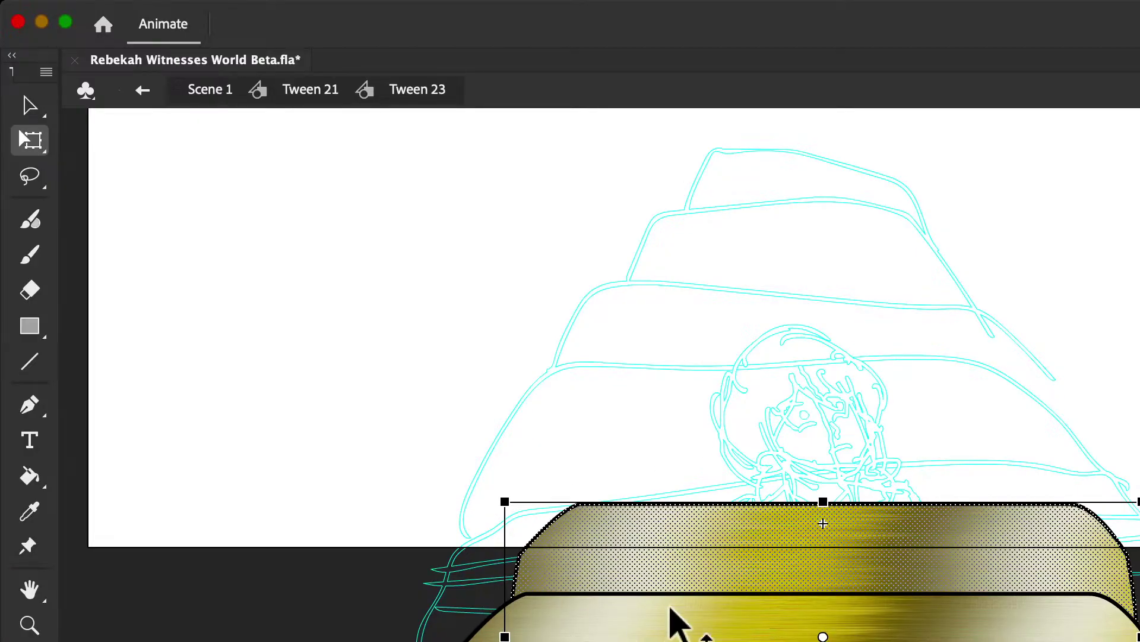
# Step: Duplicate the two stacked gold blocks together and nudge the copies slightly upward behind the originals
pyautogui.keyDown('shift'); pyautogui.click(692, 632); pyautogui.keyUp('shift')
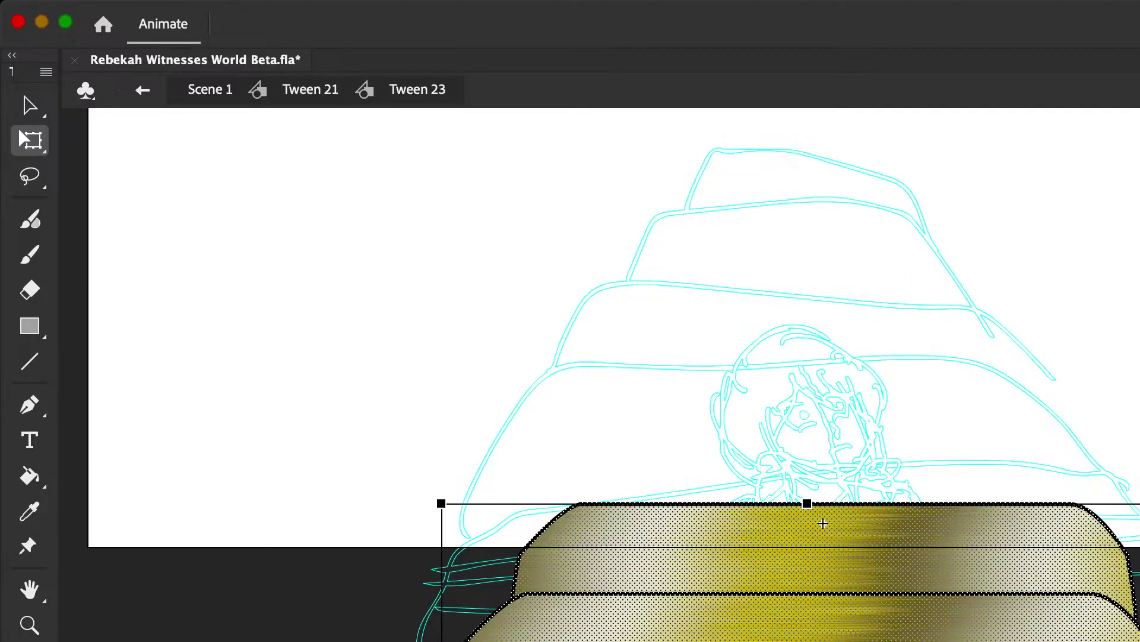
pyautogui.keyDown('shift'); pyautogui.click(904, 624); pyautogui.keyUp('shift')
pyautogui.keyDown('shift'); pyautogui.click(823, 523); pyautogui.keyUp('shift')
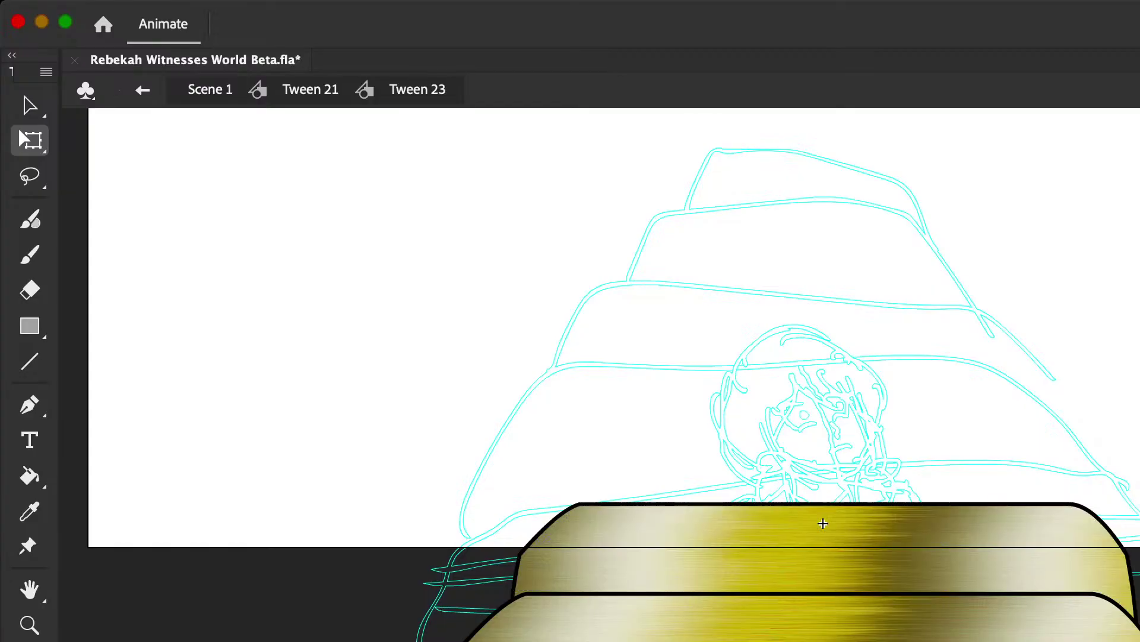
pyautogui.click(856, 558)
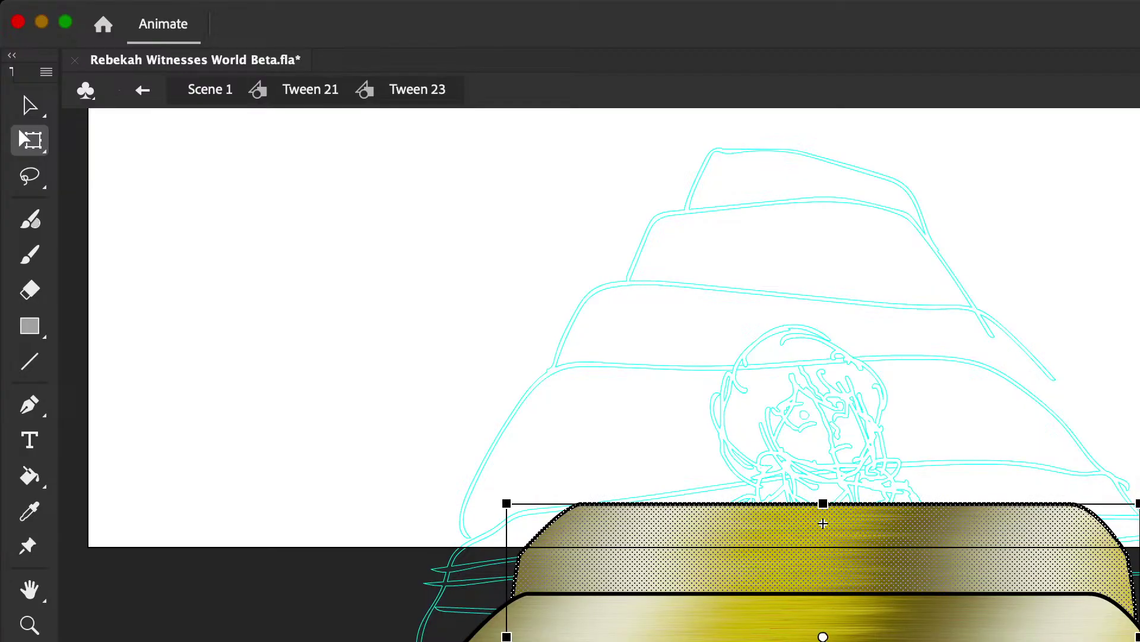
pyautogui.click(879, 624)
pyautogui.press('Escape')
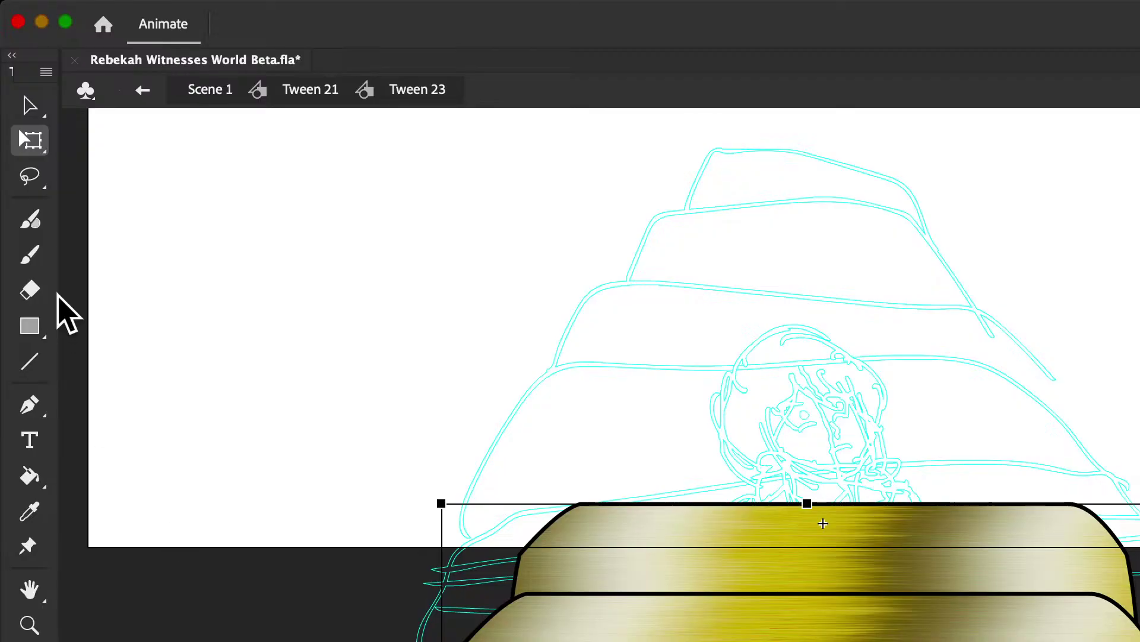
pyautogui.click(30, 106)
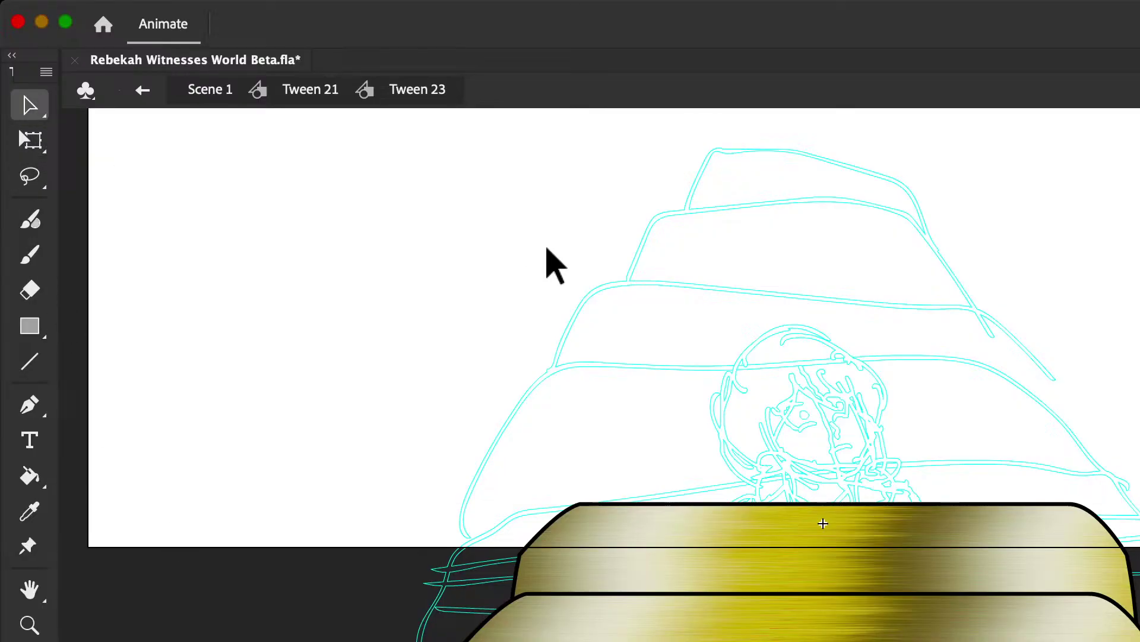
pyautogui.hotkey('ctrl', 'a')
pyautogui.press('Up')
pyautogui.press('Up')
pyautogui.press('Up')
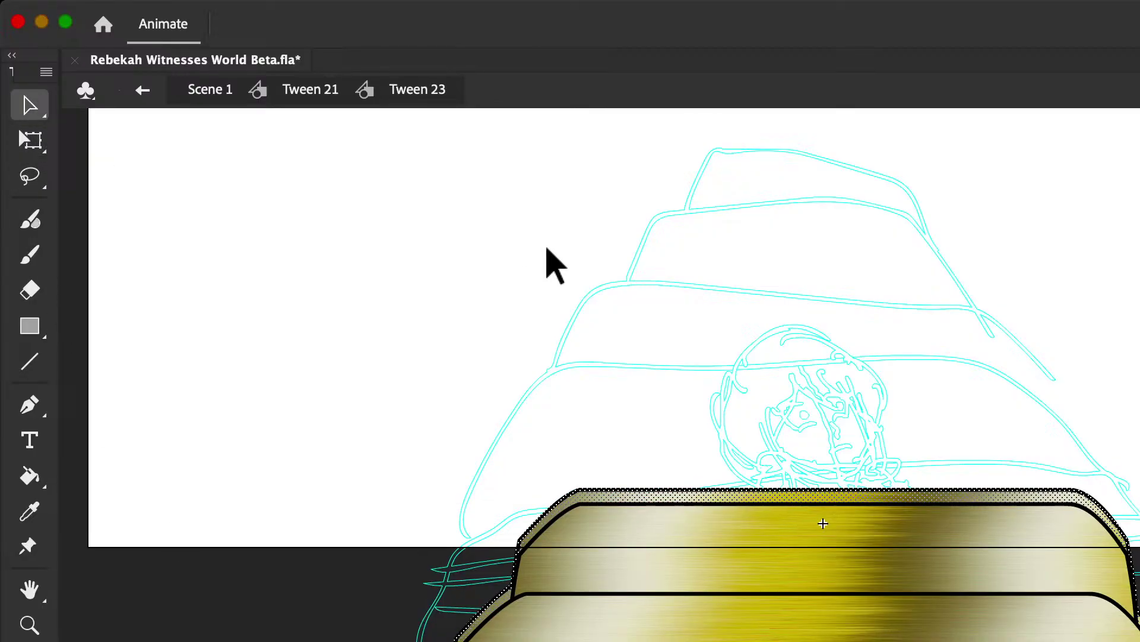
# Step: Raise the copied pair of gold blocks further and shrink it to form two narrower tiers above the originals
pyautogui.click(31, 140)
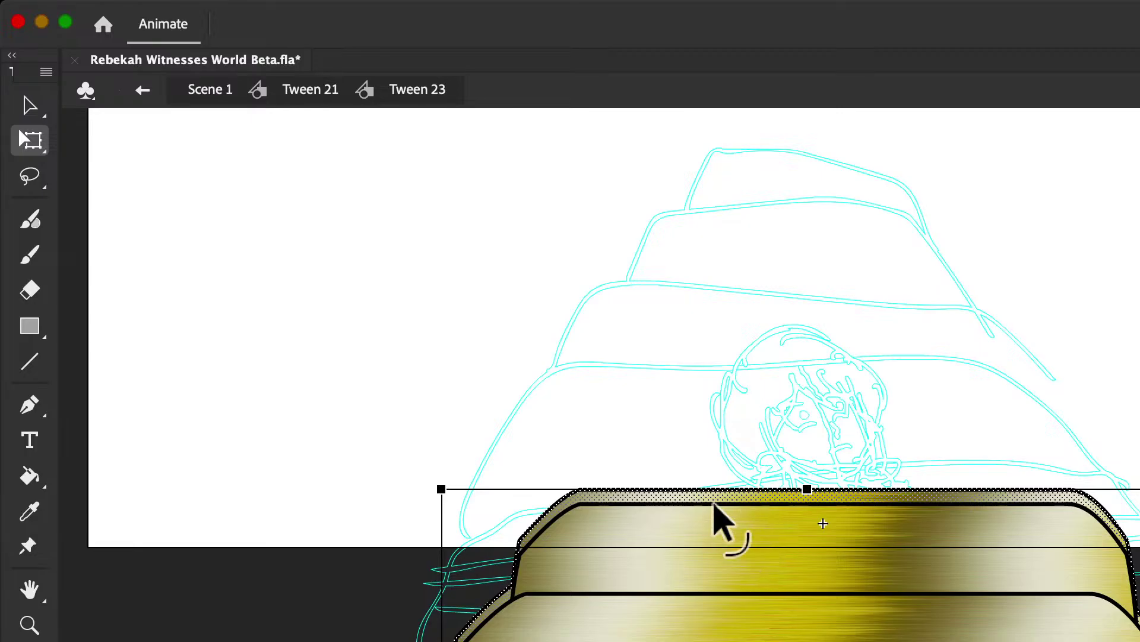
pyautogui.click(30, 106)
pyautogui.press('Up')
pyautogui.press('Up')
pyautogui.press('Up')
pyautogui.moveTo(719, 469); pyautogui.dragTo(585, 247)
pyautogui.click(31, 140)
pyautogui.moveTo(814, 420); pyautogui.dragTo(776, 547)
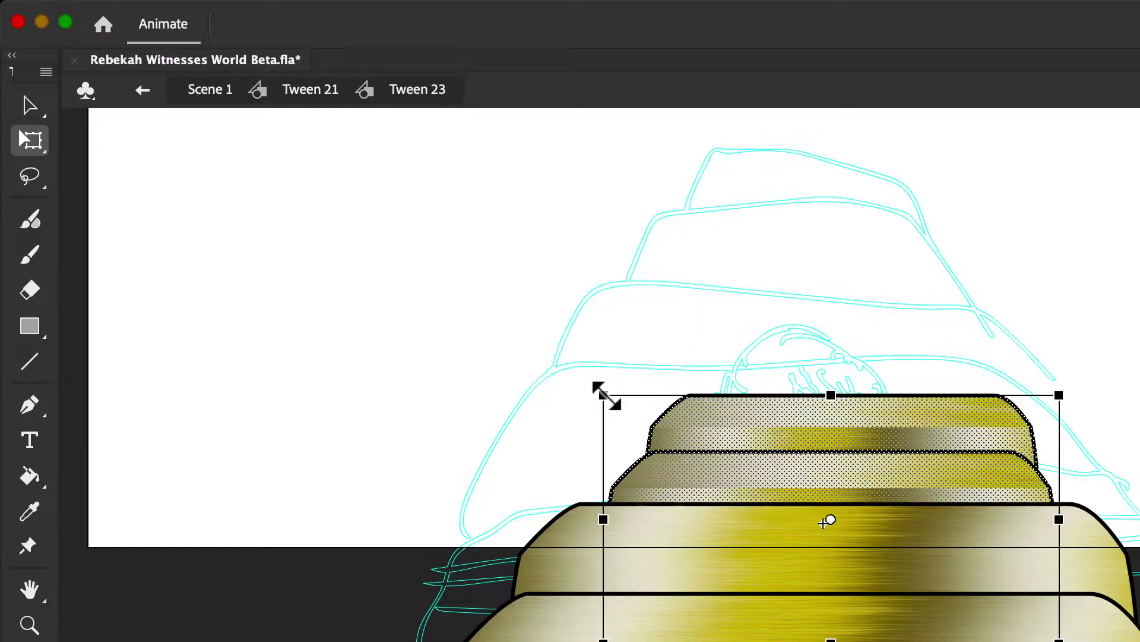
# Step: Enlarge the two upper gold tiers slightly and nudge them sideways to center them on the tier below
pyautogui.moveTo(597, 392); pyautogui.dragTo(578, 376)
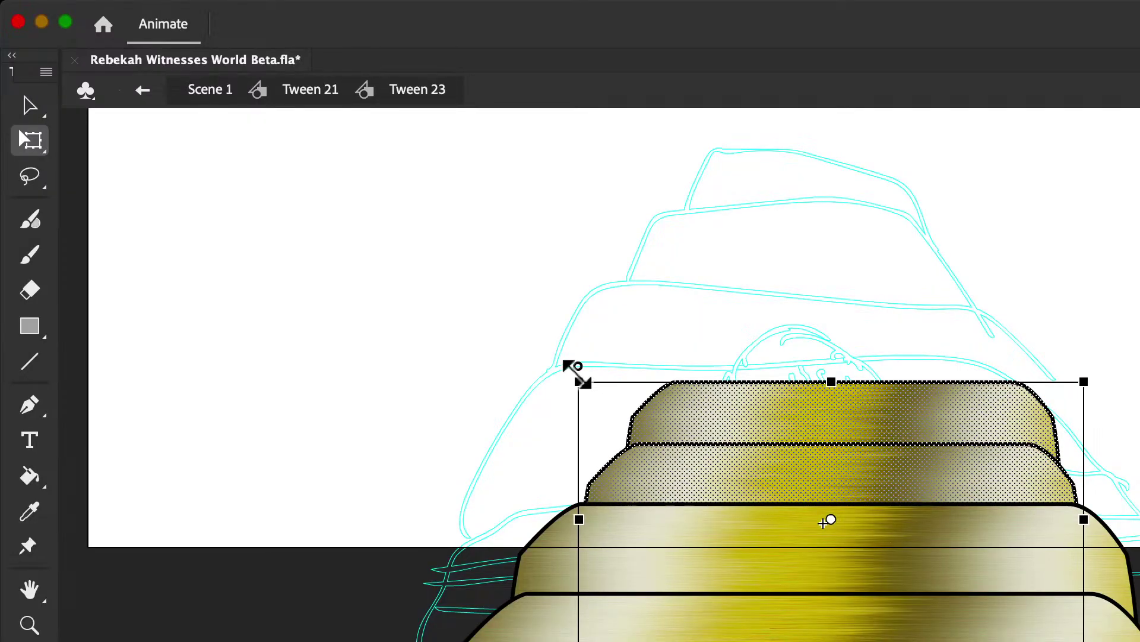
pyautogui.press('Left')
pyautogui.press('Left')
pyautogui.press('Left')
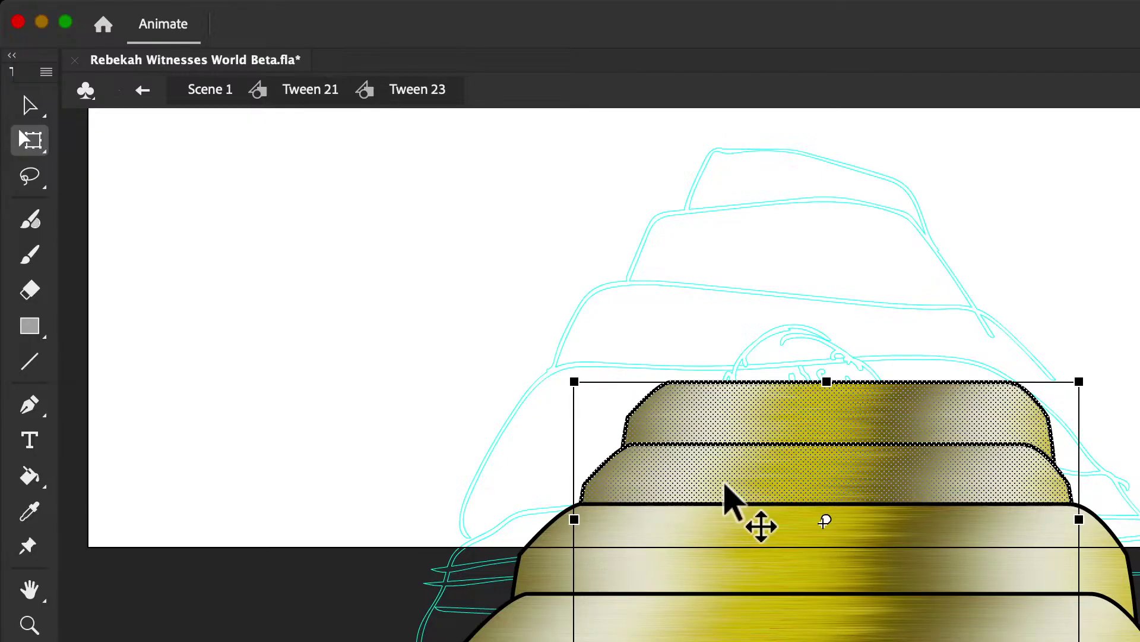
pyautogui.press('Right')
pyautogui.press('Right')
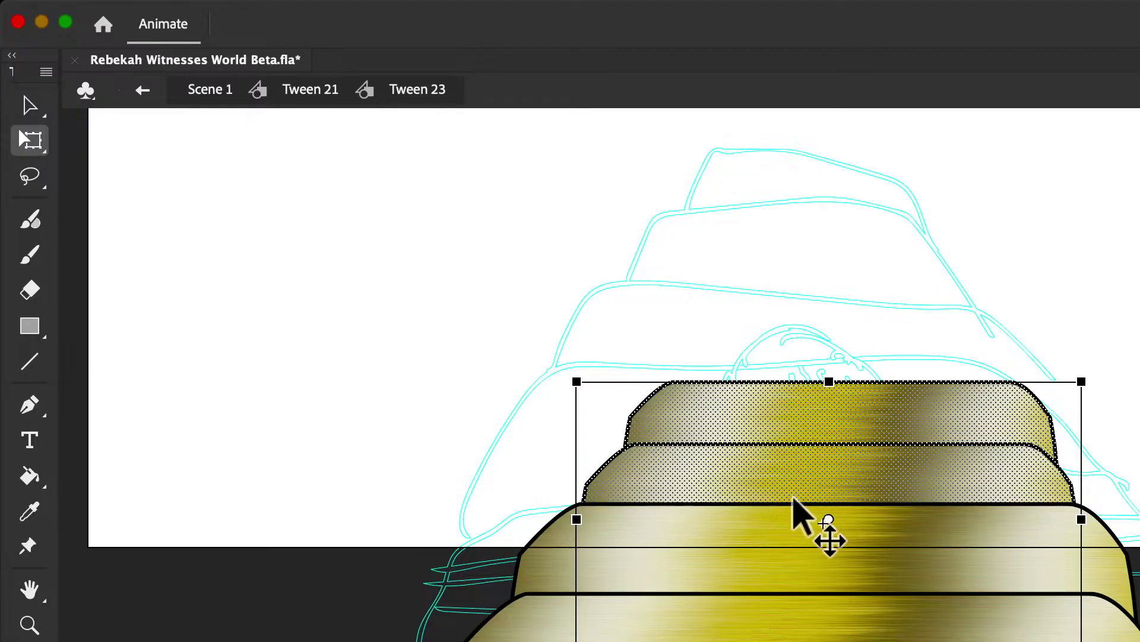
# Step: Add the third tier from the top to the selection and shift the three upper tiers left to center them over the base block
pyautogui.keyDown('shift'); pyautogui.click(707, 561); pyautogui.keyUp('shift')
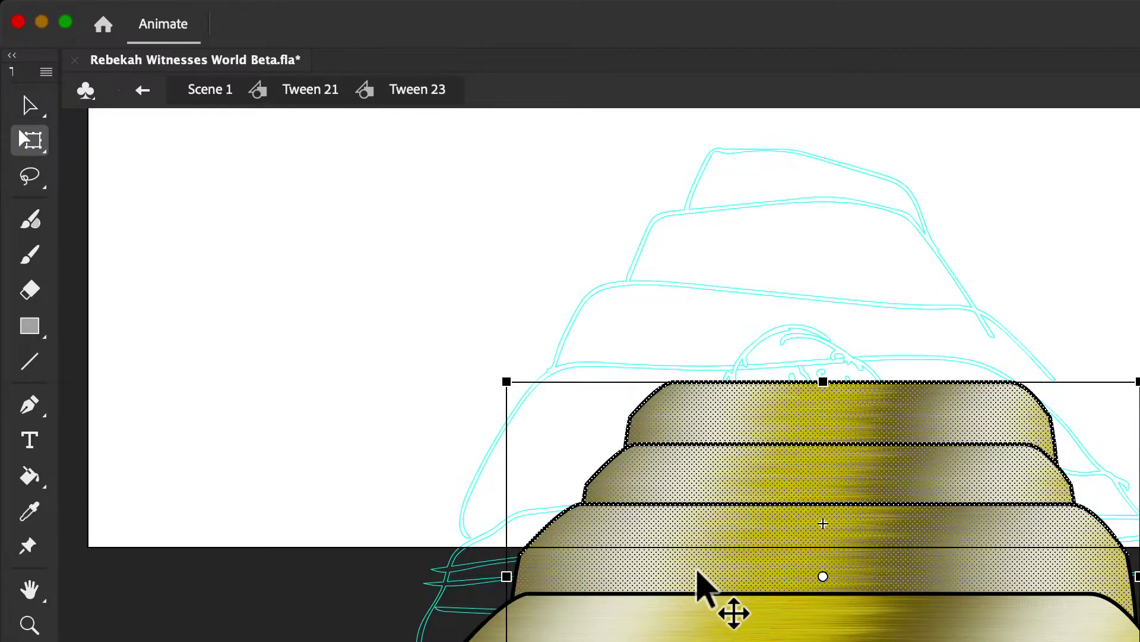
pyautogui.keyDown('shift'); pyautogui.click(675, 588); pyautogui.keyUp('shift')
pyautogui.click(30, 105)
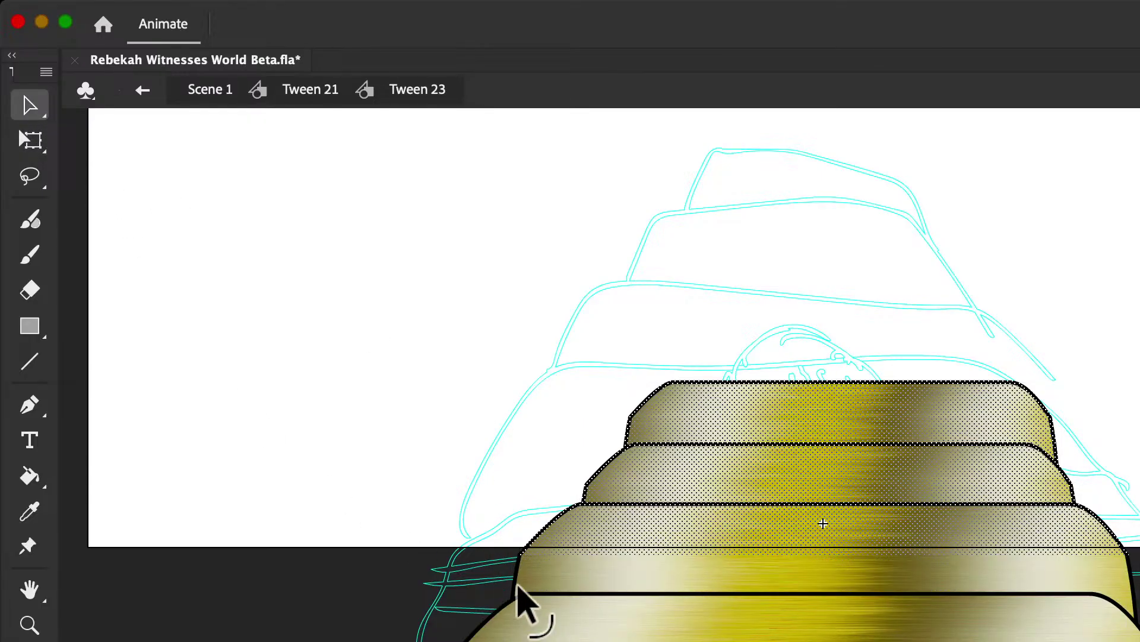
pyautogui.keyDown('shift'); pyautogui.click(538, 585); pyautogui.keyUp('shift')
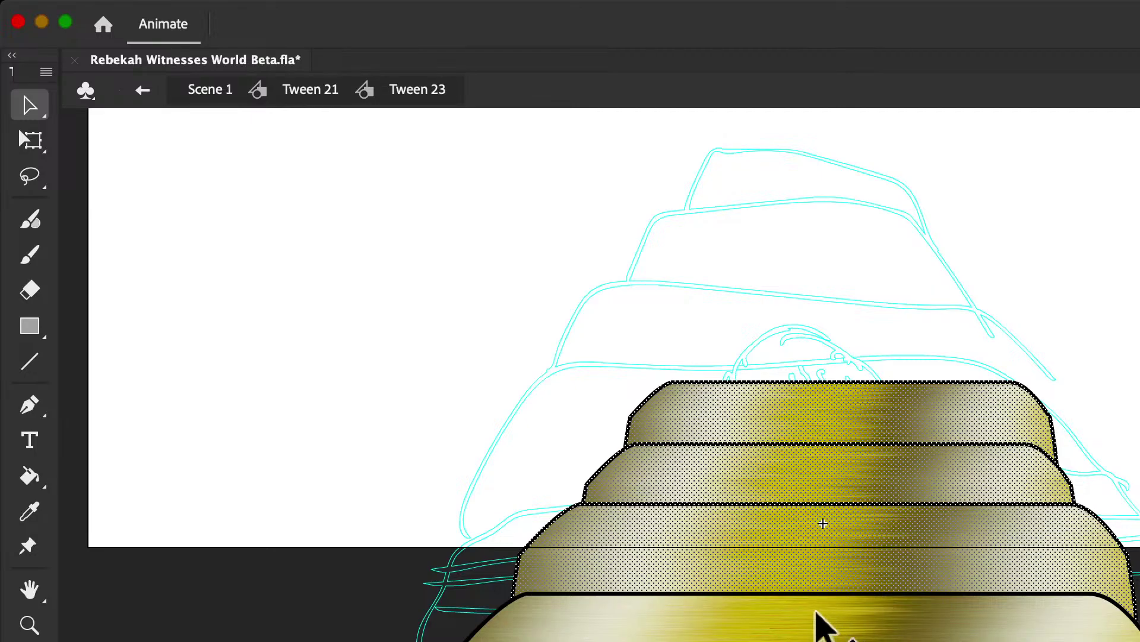
pyautogui.press('Left')
pyautogui.press('Left')
pyautogui.press('Left')
pyautogui.press('Left')
pyautogui.press('Left')
pyautogui.press('Left')
pyautogui.press('Left')
pyautogui.press('Left')
pyautogui.press('Left')
pyautogui.press('Left')
pyautogui.press('Left')
pyautogui.press('Left')
pyautogui.press('Left')
pyautogui.press('Left')
pyautogui.press('Left')
pyautogui.press('Left')
pyautogui.press('Left')
pyautogui.press('Left')
pyautogui.press('Left')
pyautogui.press('Left')
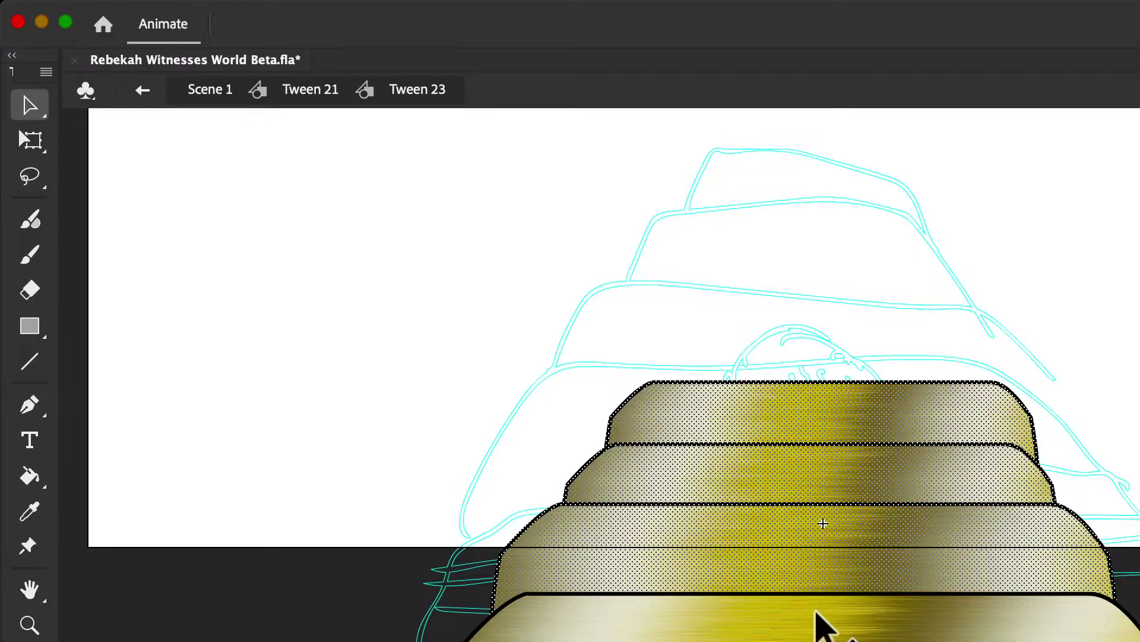
pyautogui.press('Right')
pyautogui.press('Right')
pyautogui.press('Right')
pyautogui.press('Right')
pyautogui.press('Right')
pyautogui.press('Right')
pyautogui.press('Right')
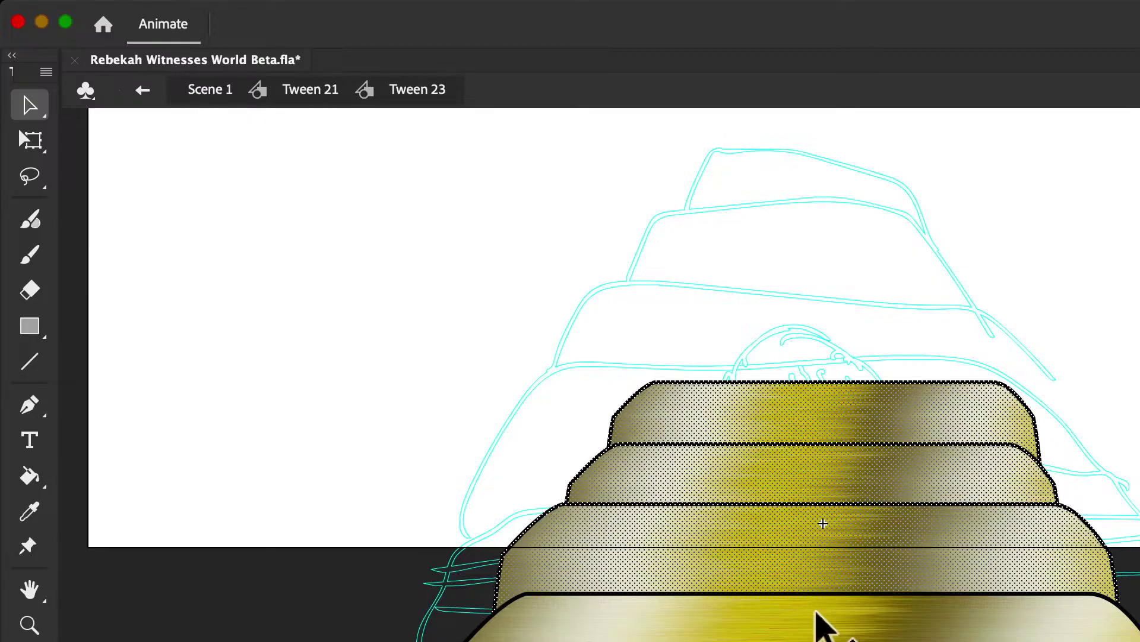
pyautogui.press('Right')
pyautogui.press('Right')
pyautogui.press('Right')
pyautogui.press('Right')
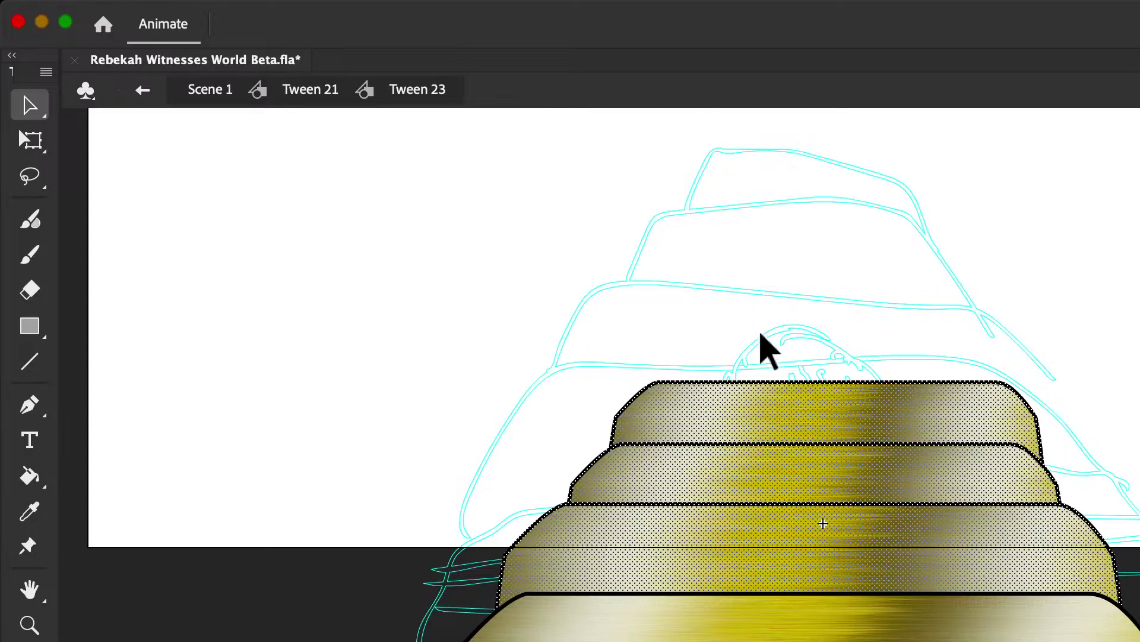
# Step: Lower the three selected upper gold tiers slightly behind the base block and deselect them
pyautogui.press('Down')
pyautogui.press('Down')
pyautogui.press('Down')
pyautogui.press('Down')
pyautogui.press('Down')
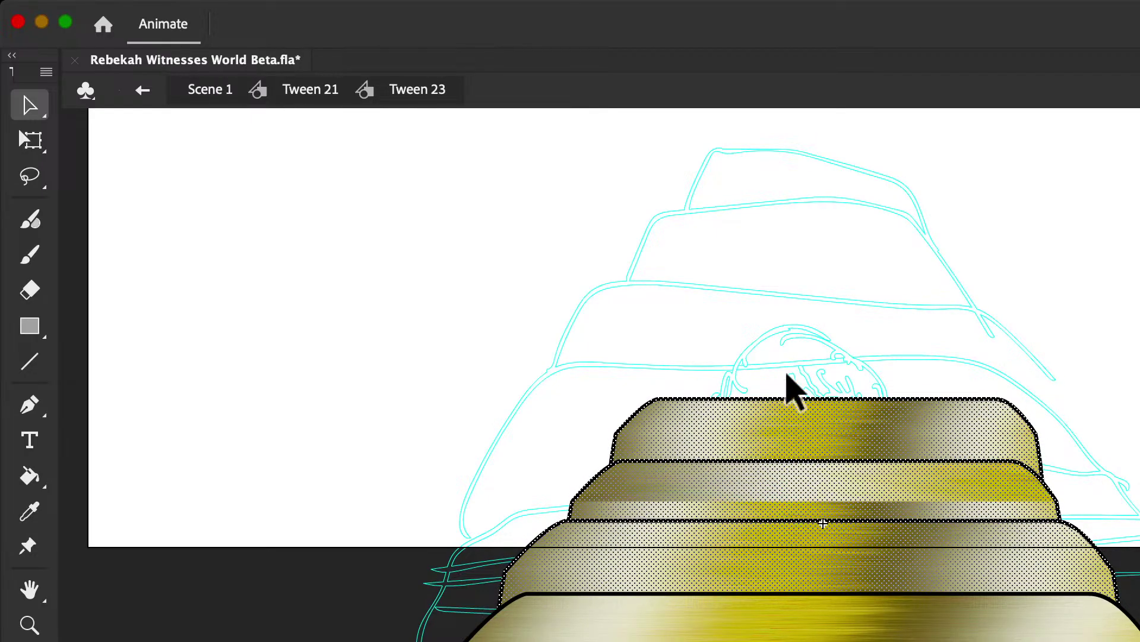
pyautogui.click(795, 344)
# Step: Try to scale down only the topmost gold tier with Free Transform
pyautogui.click(781, 425)
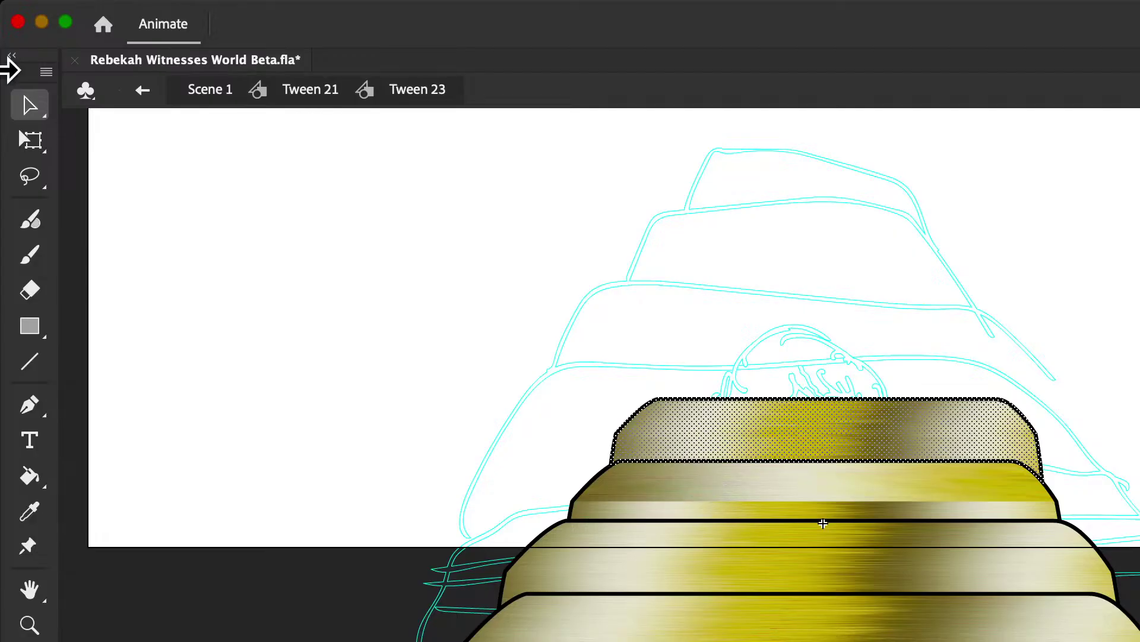
pyautogui.click(30, 140)
pyautogui.moveTo(611, 393); pyautogui.dragTo(644, 402)
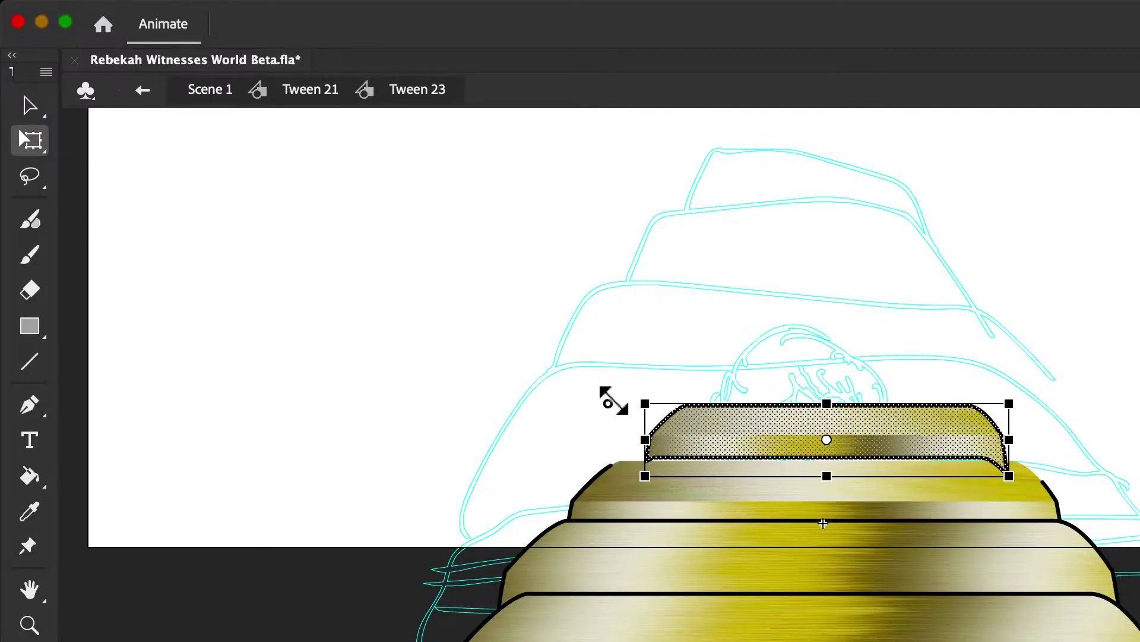
pyautogui.hotkey('ctrl', 'z')
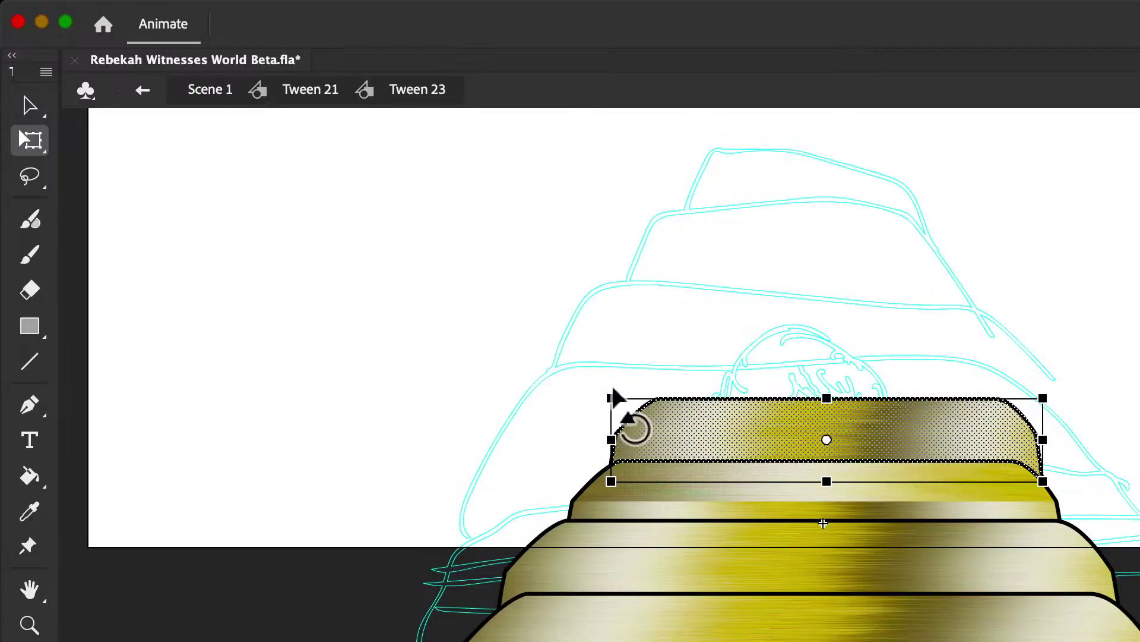
# Step: Examine the stacked gold tiers against the AMBERLINC sign and the cyan sketch at overview and close range
pyautogui.click(700, 297)
pyautogui.press('super+minus')
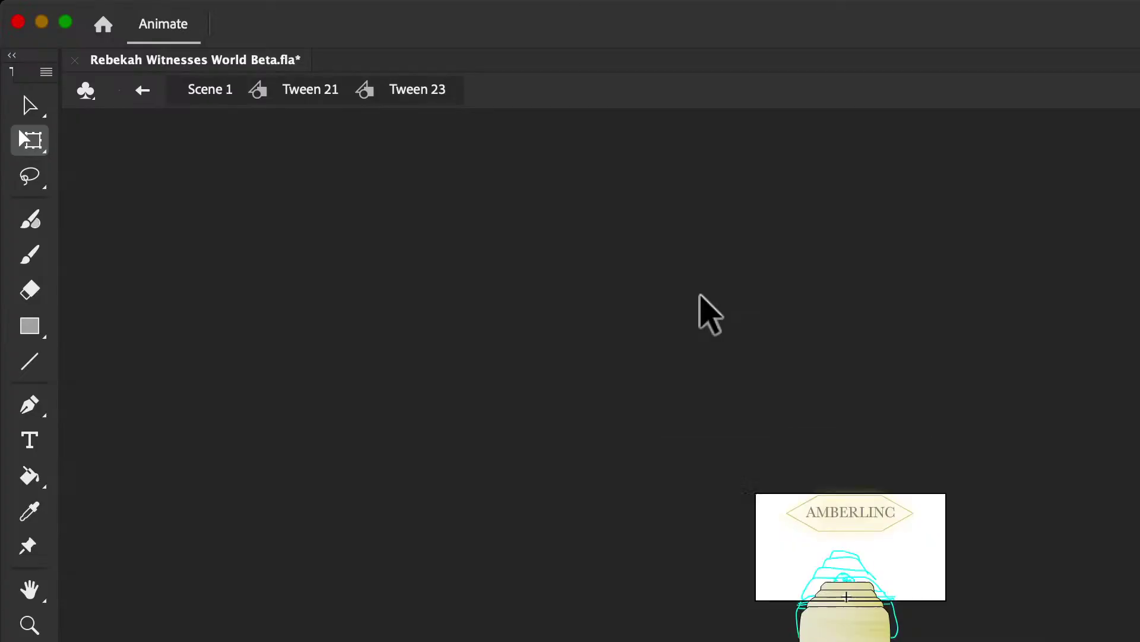
pyautogui.press('super+equal')
pyautogui.press('super+equal')
pyautogui.press('super+equal')
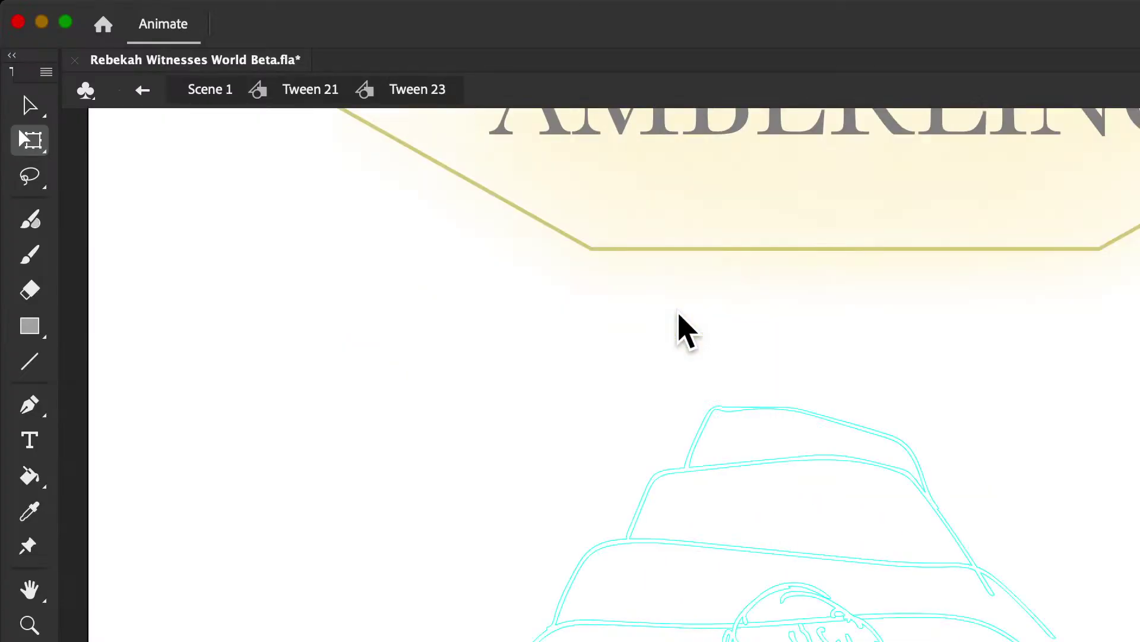
pyautogui.scroll(-5, 686, 330)
pyautogui.scroll(-2, 356, 455)
# Step: Draw a straight black guide line from the base block's left shoulder up to the sketched top tier
pyautogui.click(28, 364)
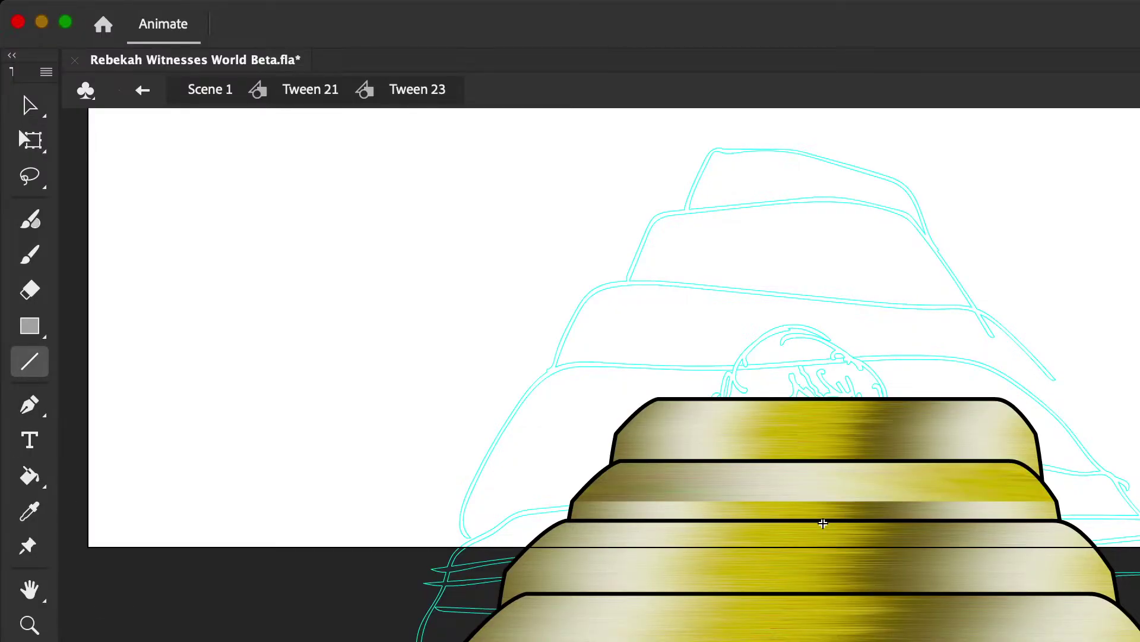
pyautogui.press('super+a')
pyautogui.keyDown('super'); pyautogui.click(824, 523); pyautogui.keyUp('super')
pyautogui.press('Tab')
pyautogui.press('super+shift+a')
pyautogui.moveTo(460, 639); pyautogui.dragTo(1139, 258)
pyautogui.press('super+z')
pyautogui.moveTo(503, 570); pyautogui.dragTo(463, 640)
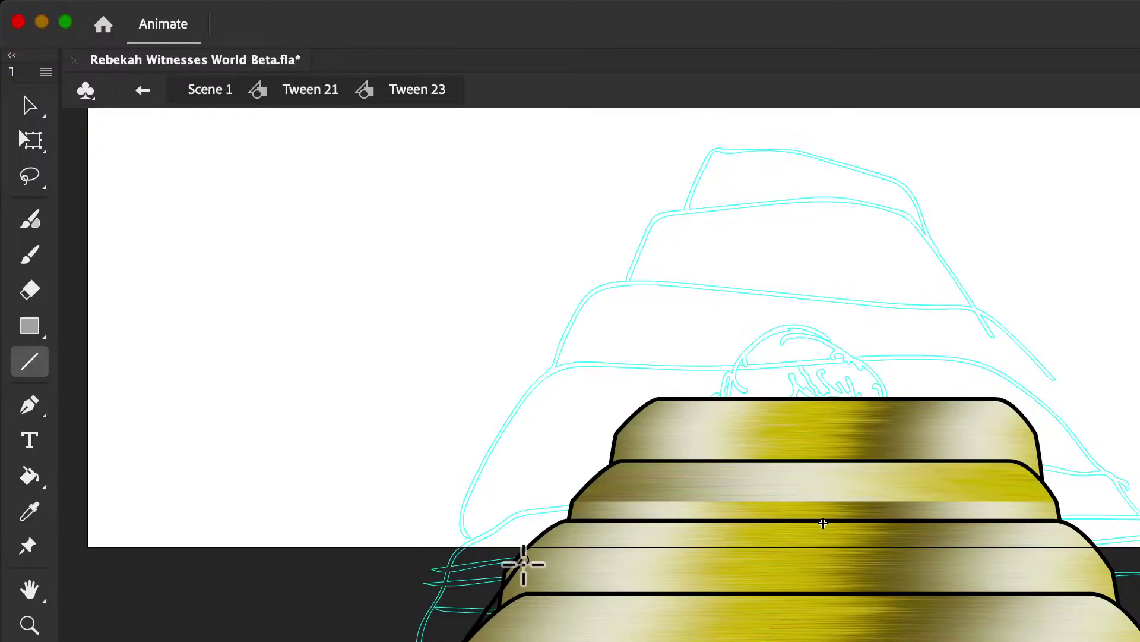
pyautogui.moveTo(510, 570); pyautogui.dragTo(762, 172)
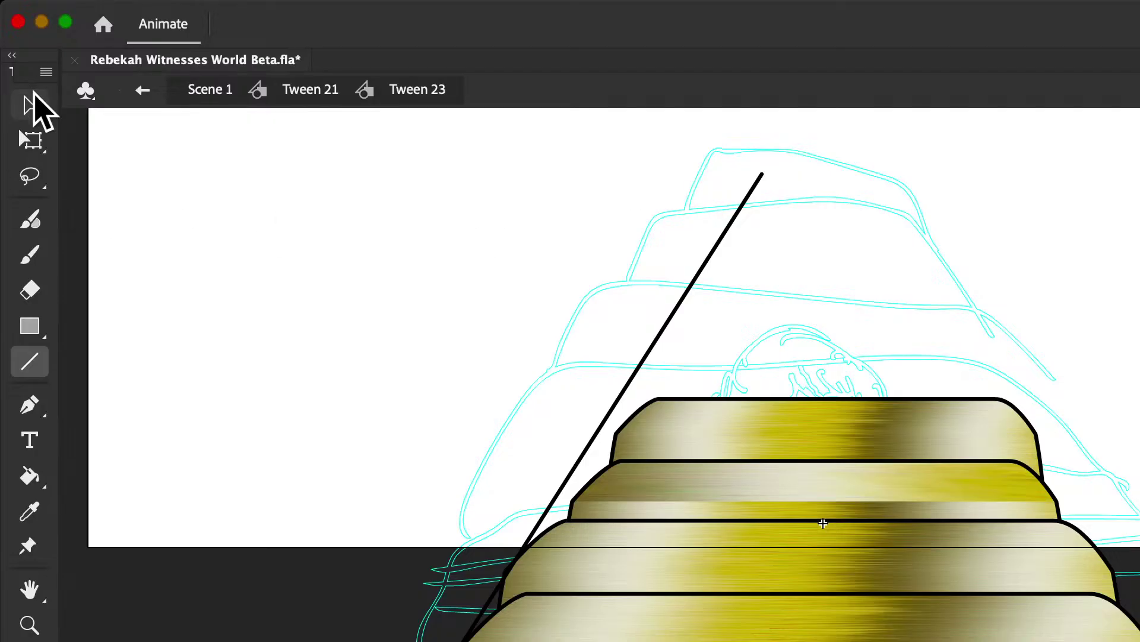
pyautogui.press('super+z')
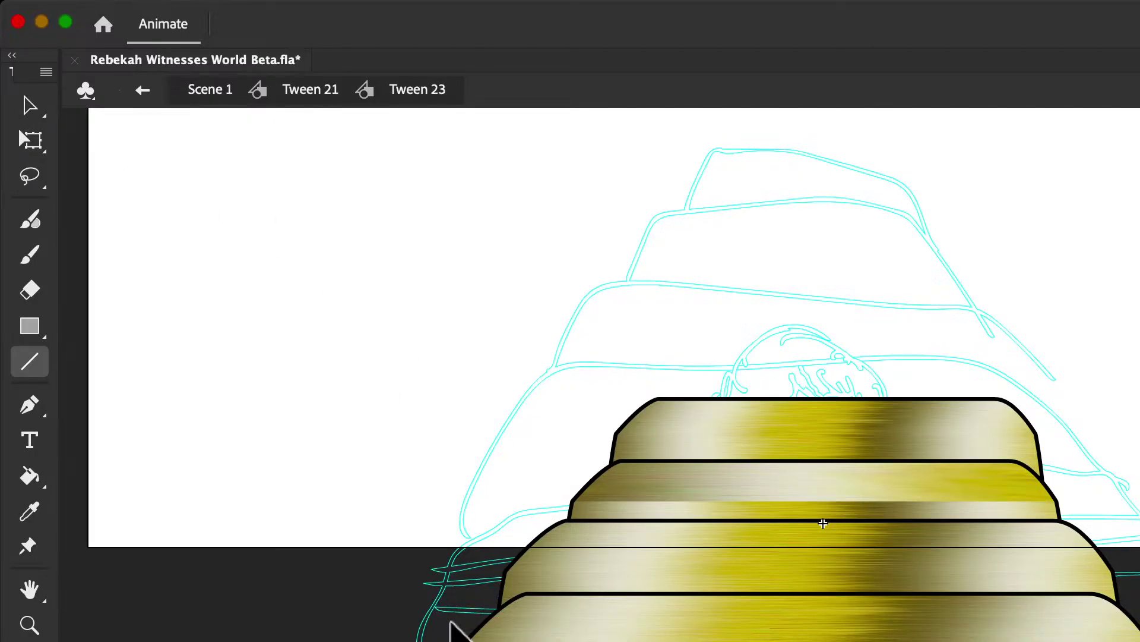
pyautogui.press('super+y')
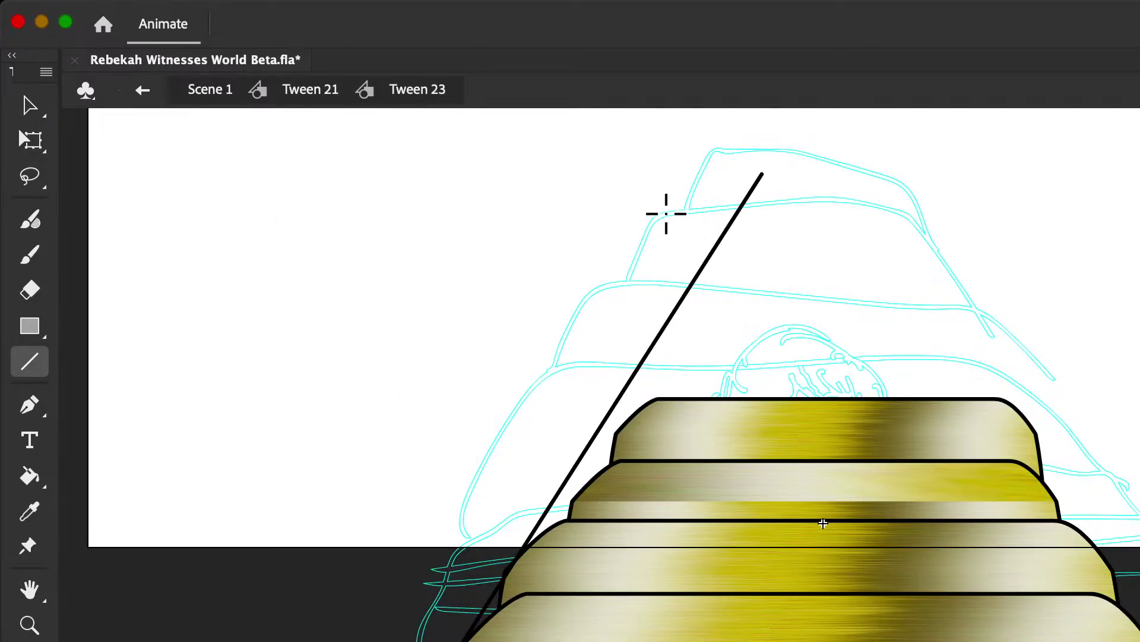
# Step: Move the guide line's upper end down to a centered point above the gold stack, on the third sketched tier's edge
pyautogui.click(38, 107)
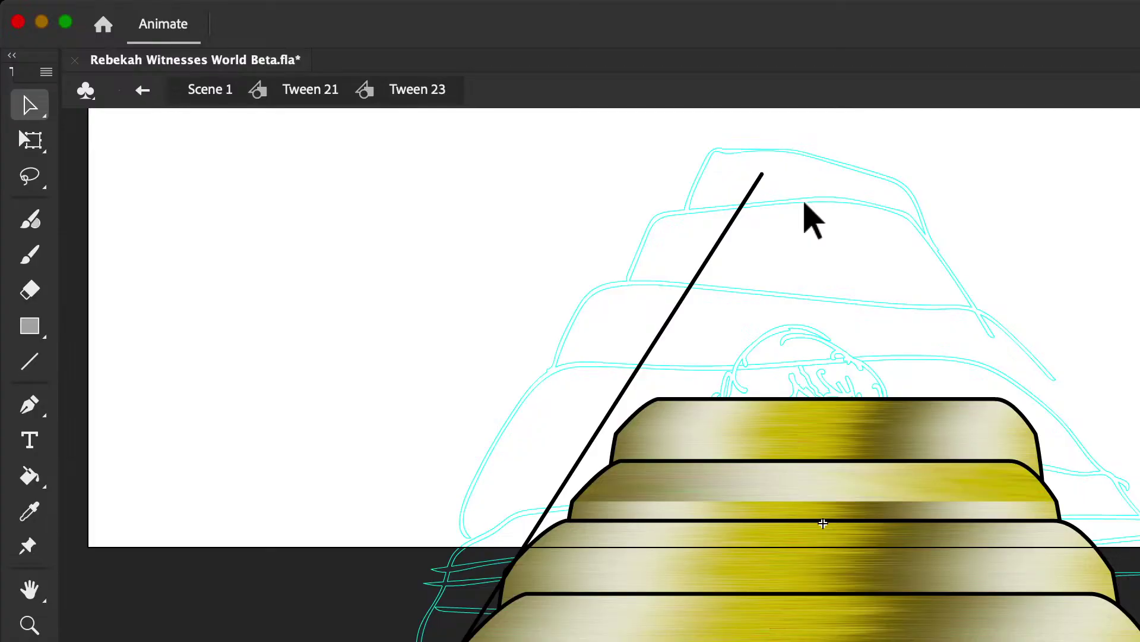
pyautogui.click(733, 623)
pyautogui.click(294, 625)
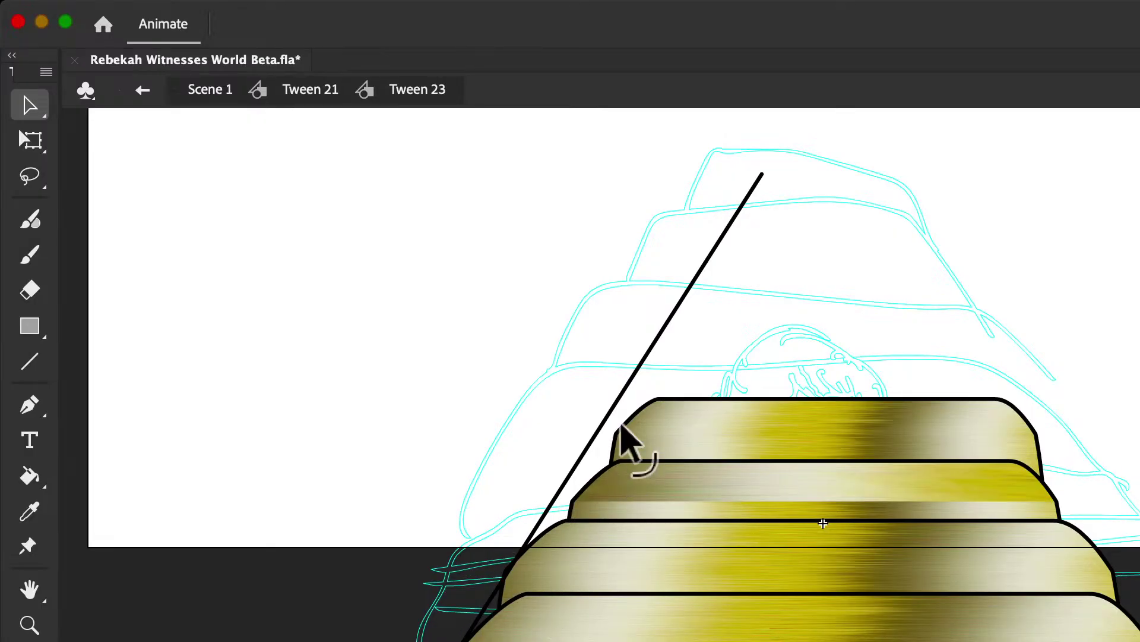
pyautogui.press('super+minus')
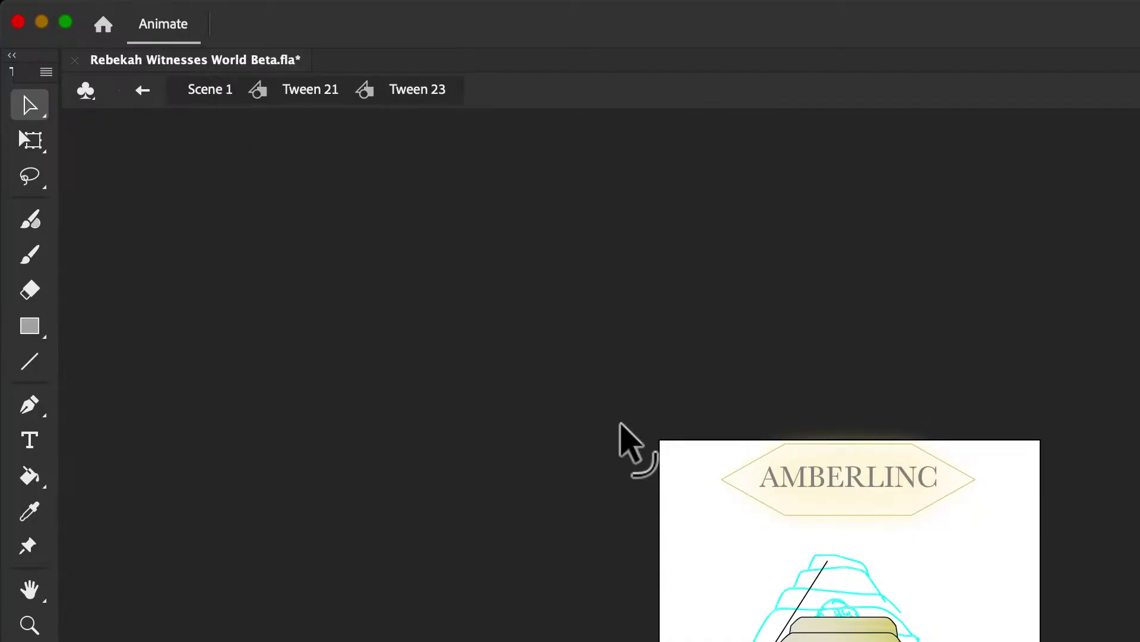
pyautogui.press('super+equal')
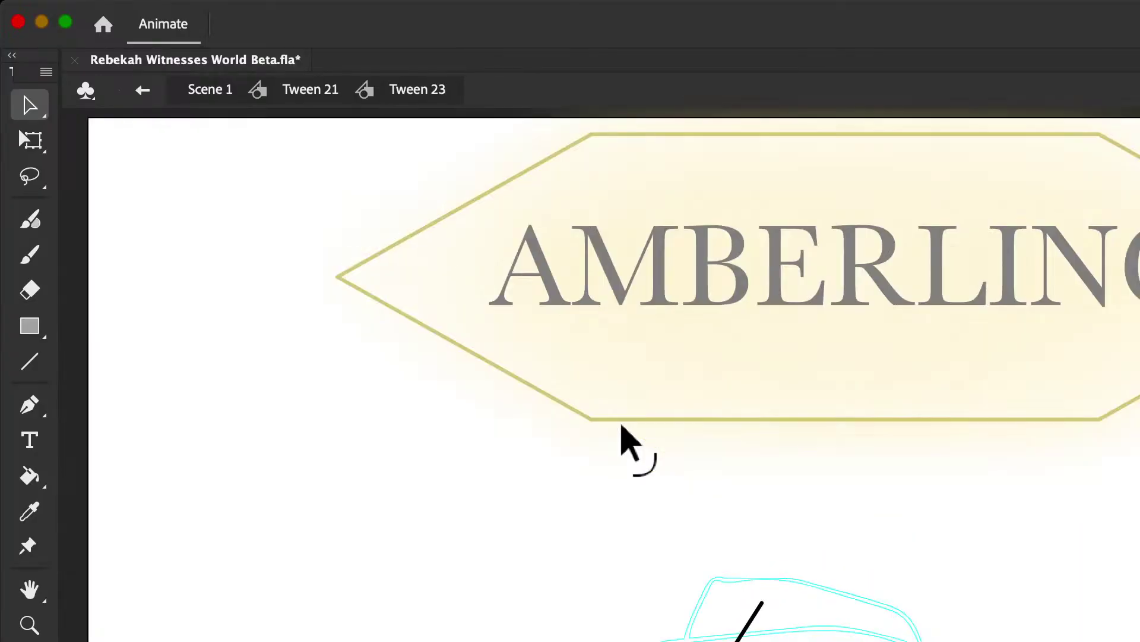
pyautogui.scroll(-10, 622, 425)
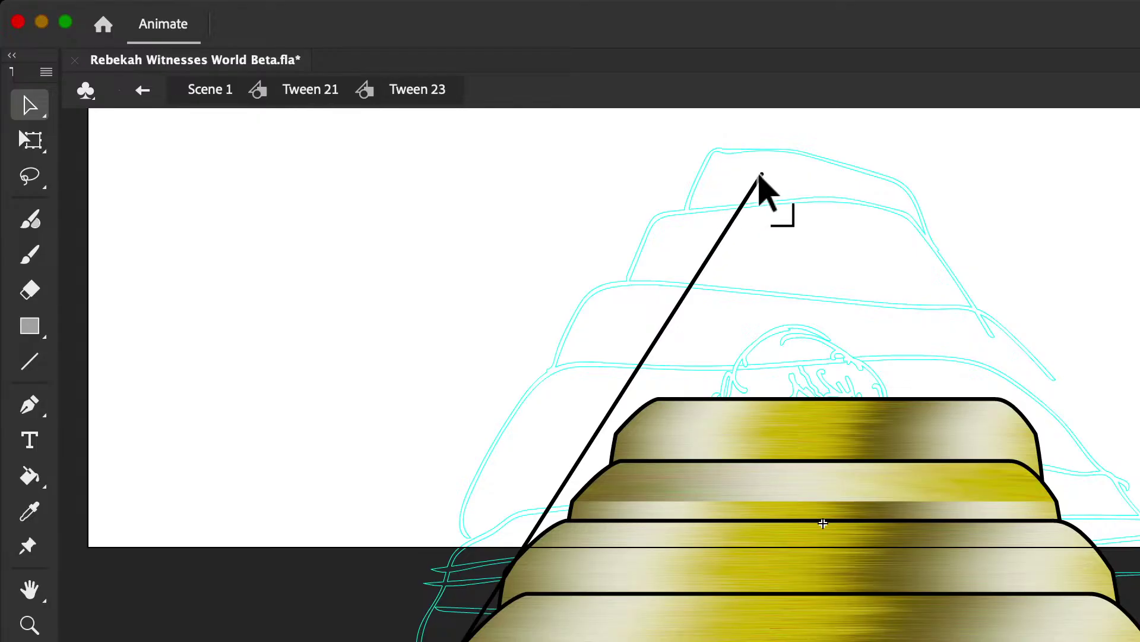
pyautogui.moveTo(763, 174); pyautogui.dragTo(811, 292)
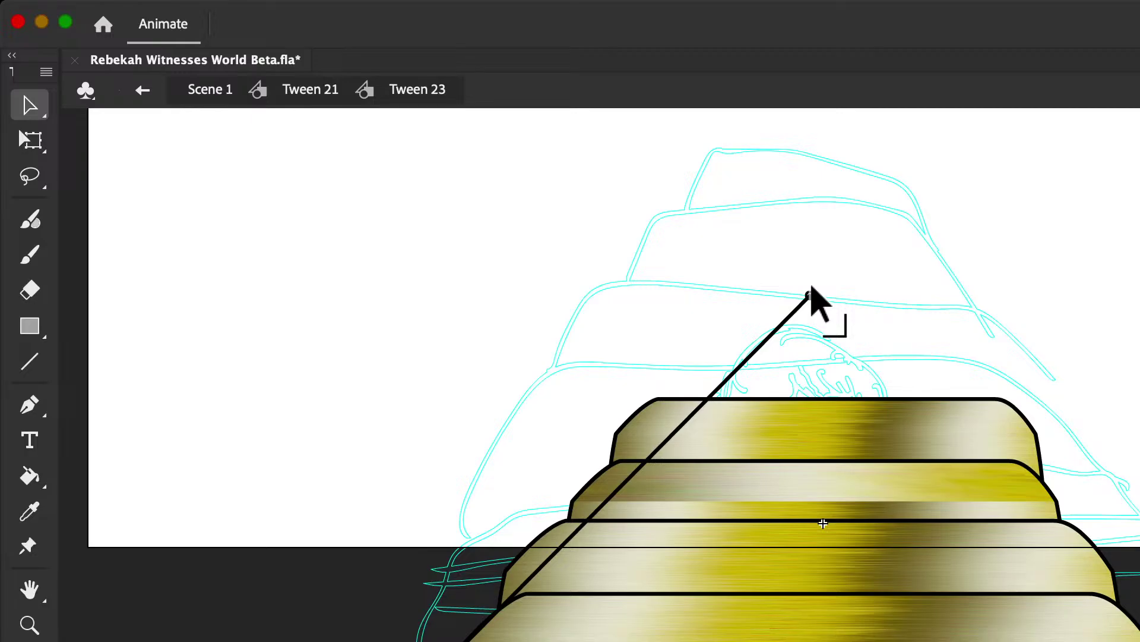
# Step: Duplicate the guide line, flip the copy horizontally and join both upper ends into a peak above the stack
pyautogui.click(807, 296)
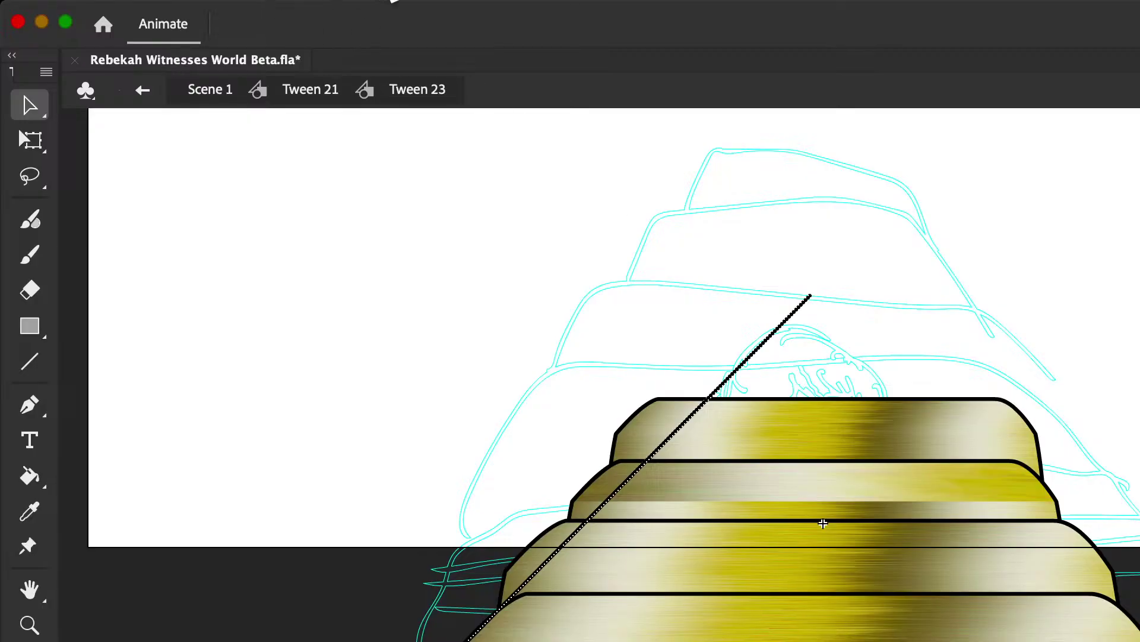
pyautogui.press('super+c')
pyautogui.press('super+shift+v')
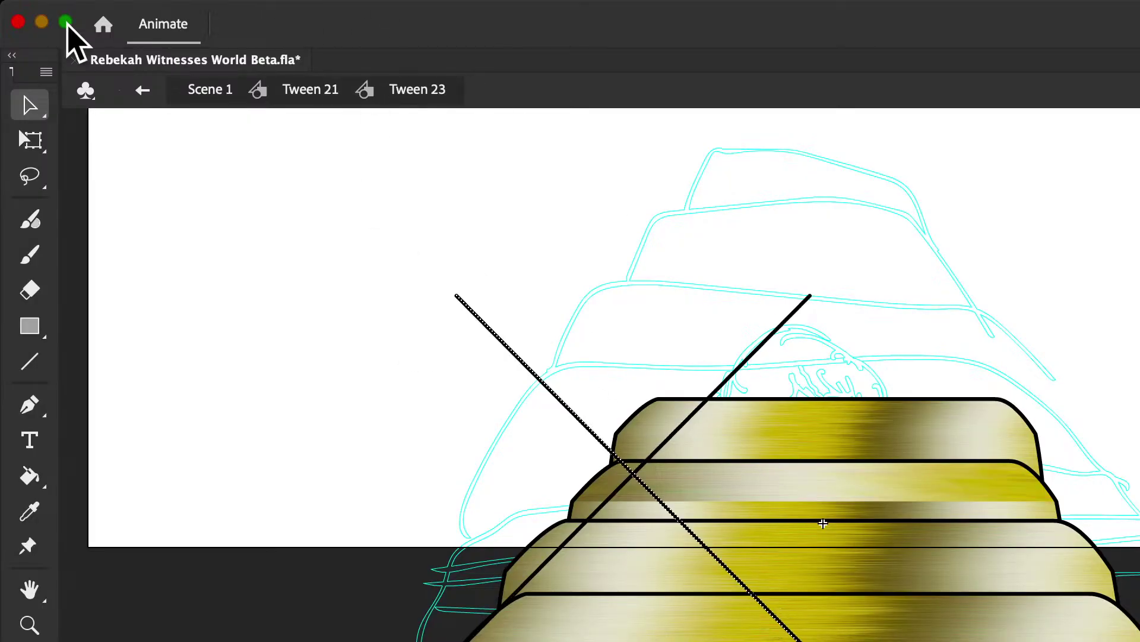
pyautogui.moveTo(458, 299); pyautogui.dragTo(813, 296)
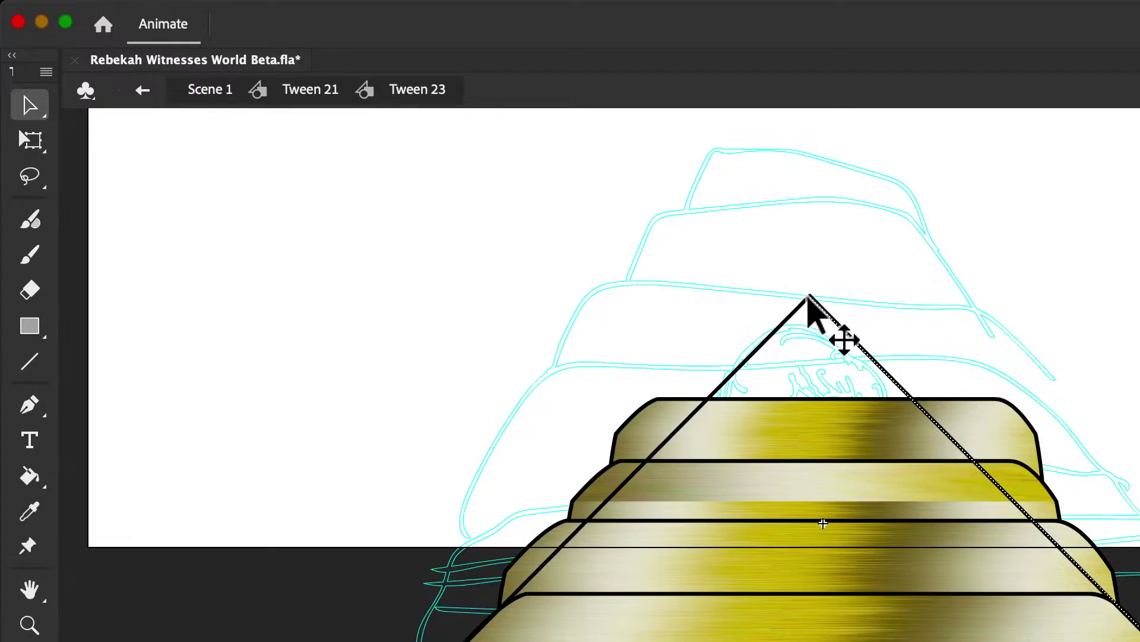
pyautogui.moveTo(814, 305)
pyautogui.mouseDown()
pyautogui.moveTo(830, 297)
pyautogui.moveTo(810, 297)
pyautogui.mouseUp()
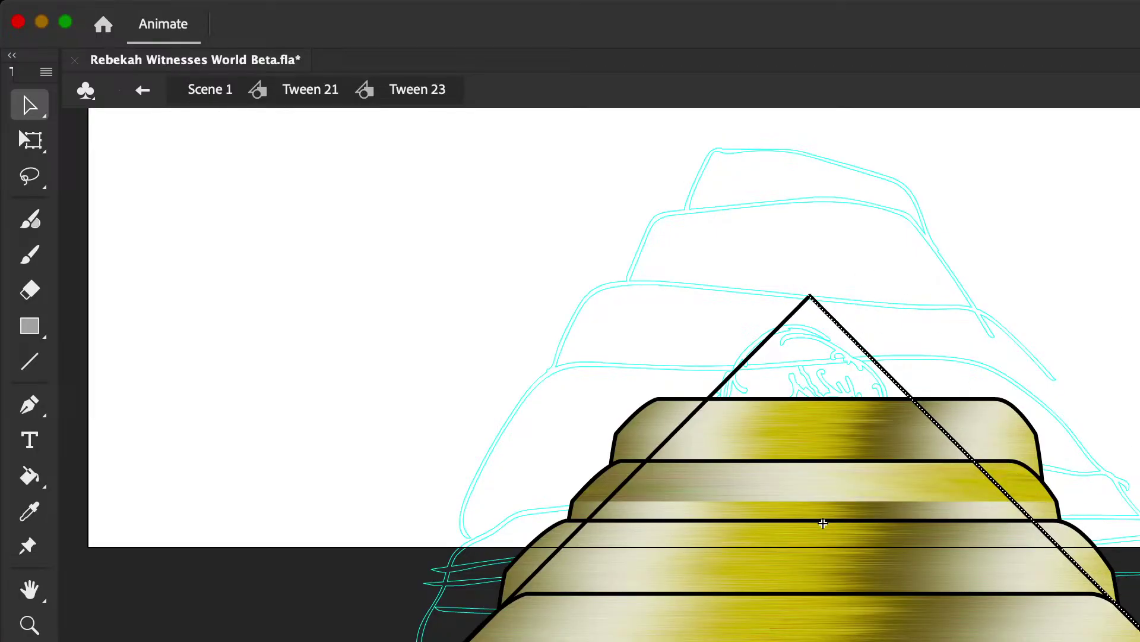
pyautogui.click(823, 522)
pyautogui.press('super+z')
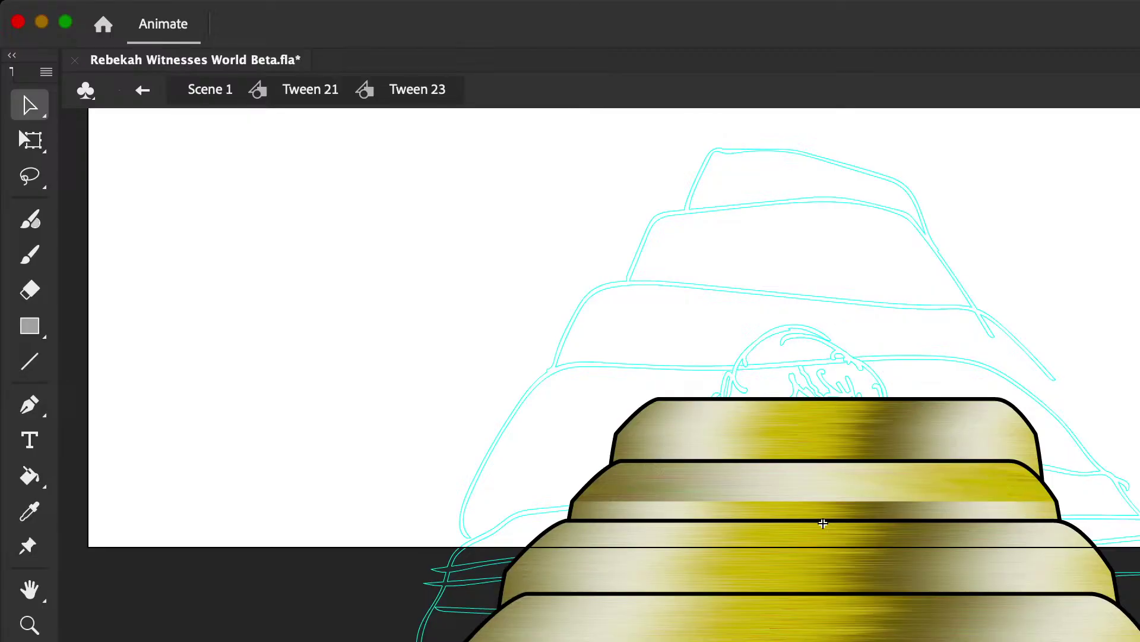
# Step: Adjust the curved outline of the base block's right shoulder, working with the overlapping inner and outer segments
pyautogui.click(487, 622)
pyautogui.moveTo(760, 594); pyautogui.dragTo(1137, 638)
pyautogui.press('super+z')
pyautogui.press('super+z')
pyautogui.press('super+shift+z')
pyautogui.press('super+z')
pyautogui.scroll(5, 823, 523)
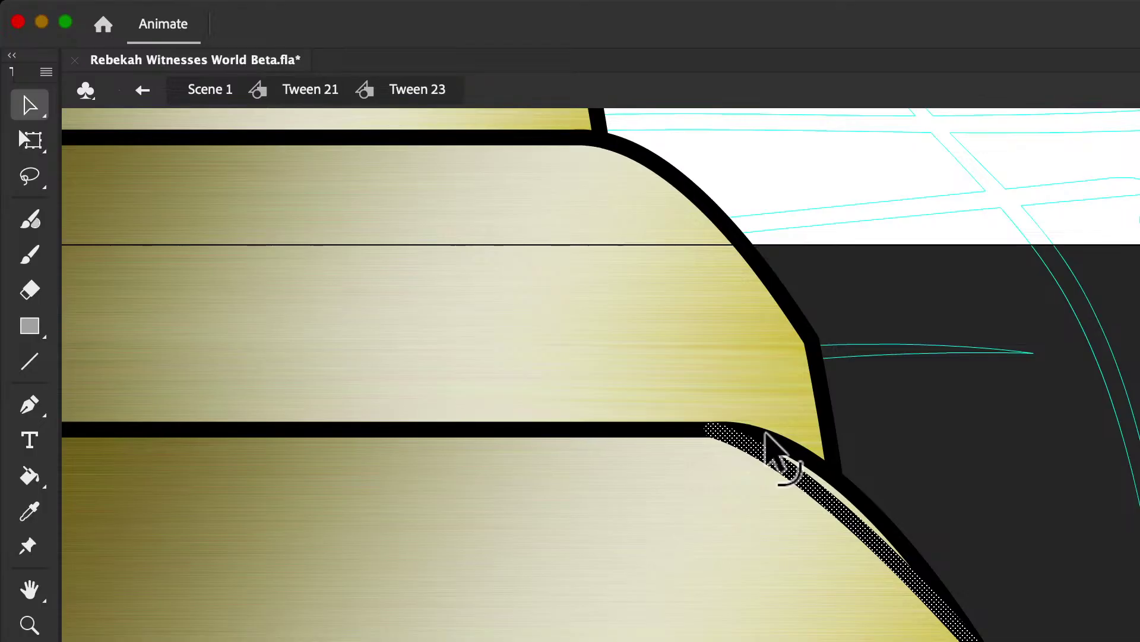
pyautogui.press('super+shift+z')
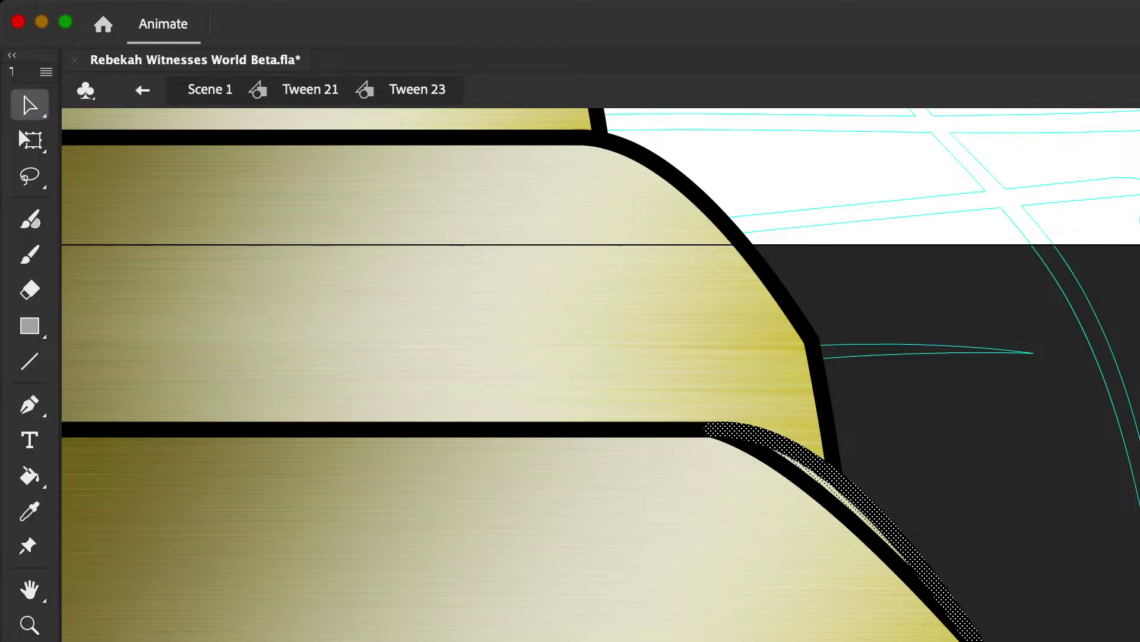
# Step: Examine the gold tiers' shoulders and fills against the AMBERLINC sign and cyan sketch at overview and close range
pyautogui.scroll(-5, 549, 447)
pyautogui.scroll(3, 678, 290)
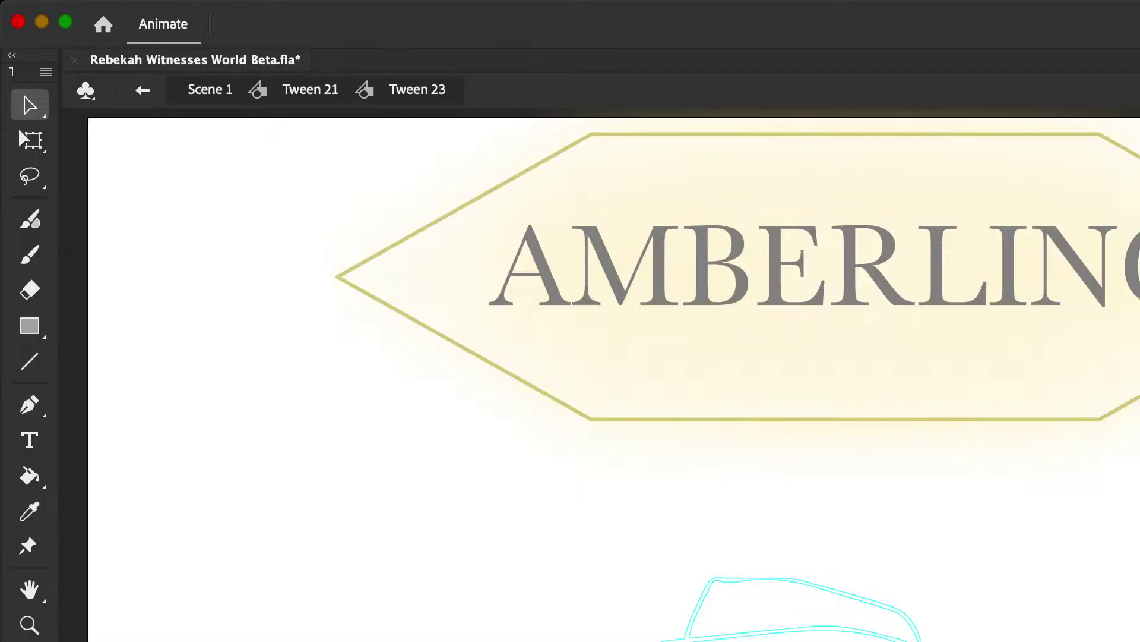
pyautogui.scroll(-4, 678, 290)
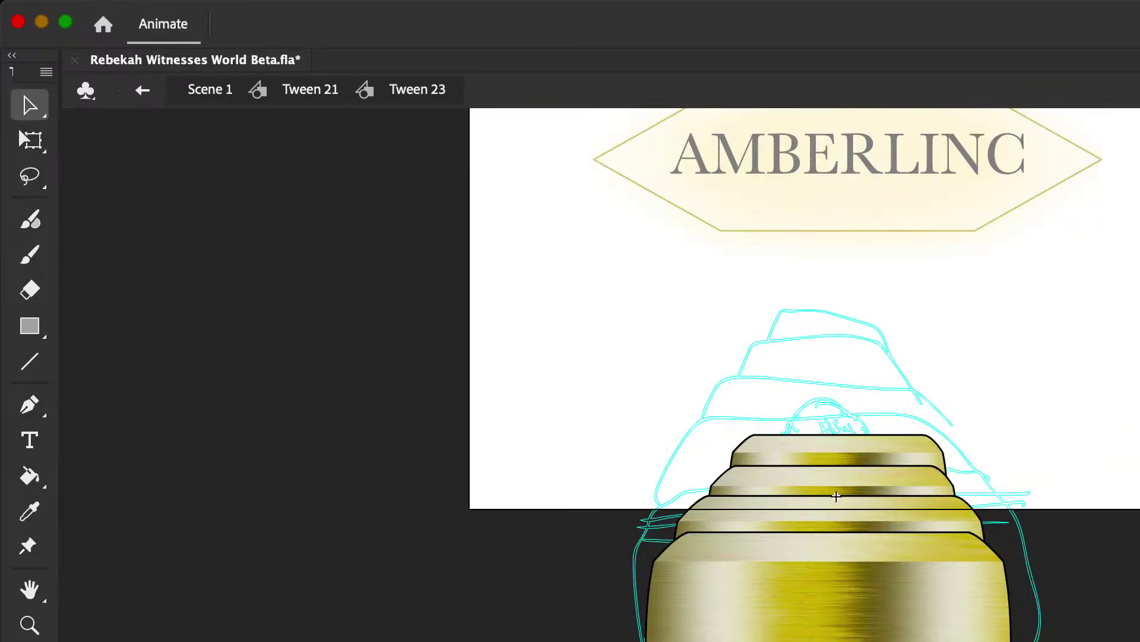
pyautogui.scroll(4, 823, 445)
pyautogui.click(648, 565)
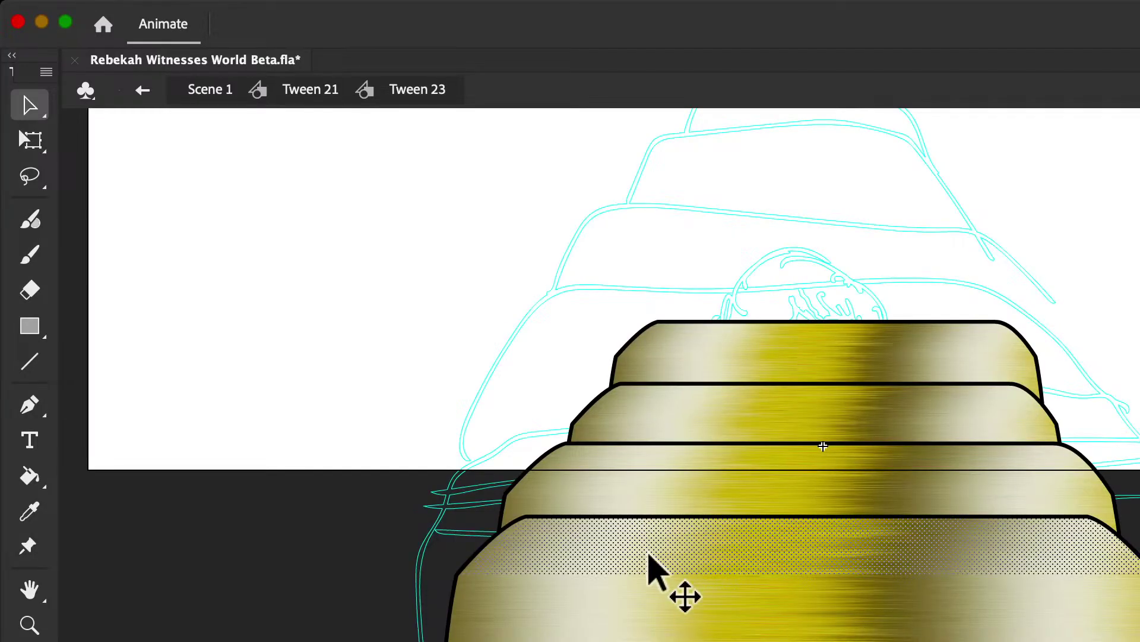
pyautogui.press('Escape')
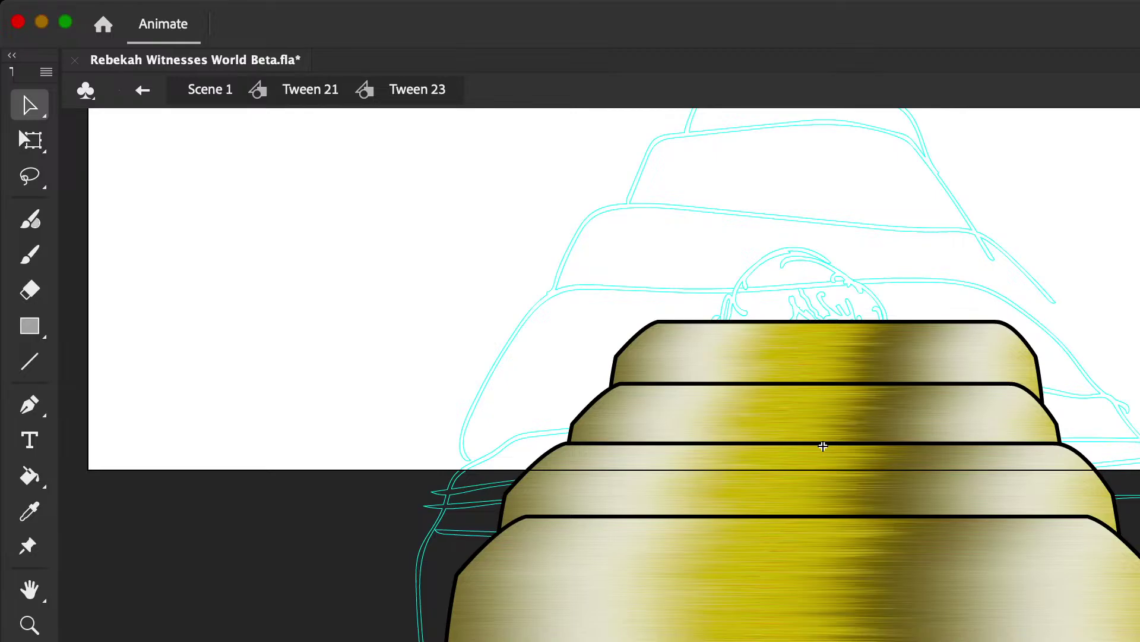
pyautogui.scroll(-4, 823, 445)
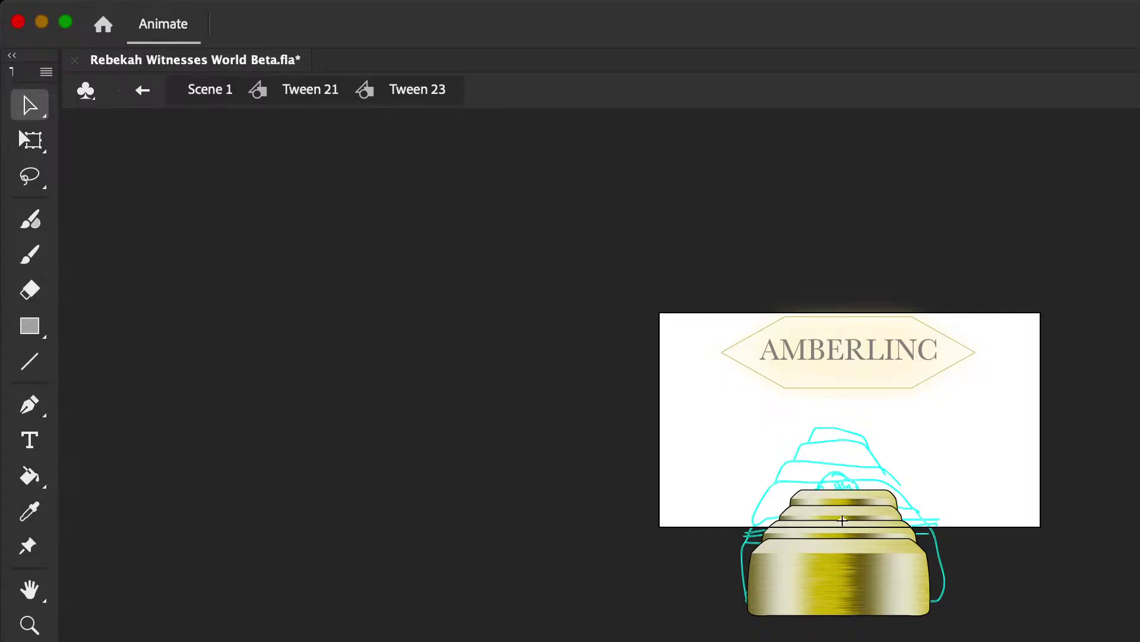
pyautogui.scroll(4, 850, 378)
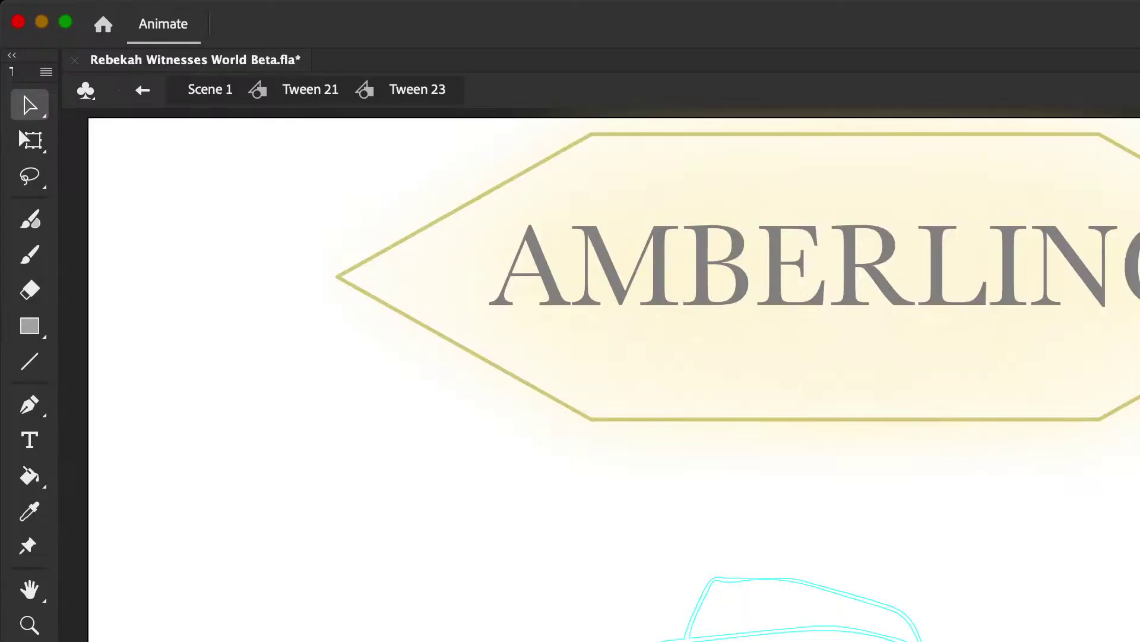
pyautogui.scroll(-3, 819, 631)
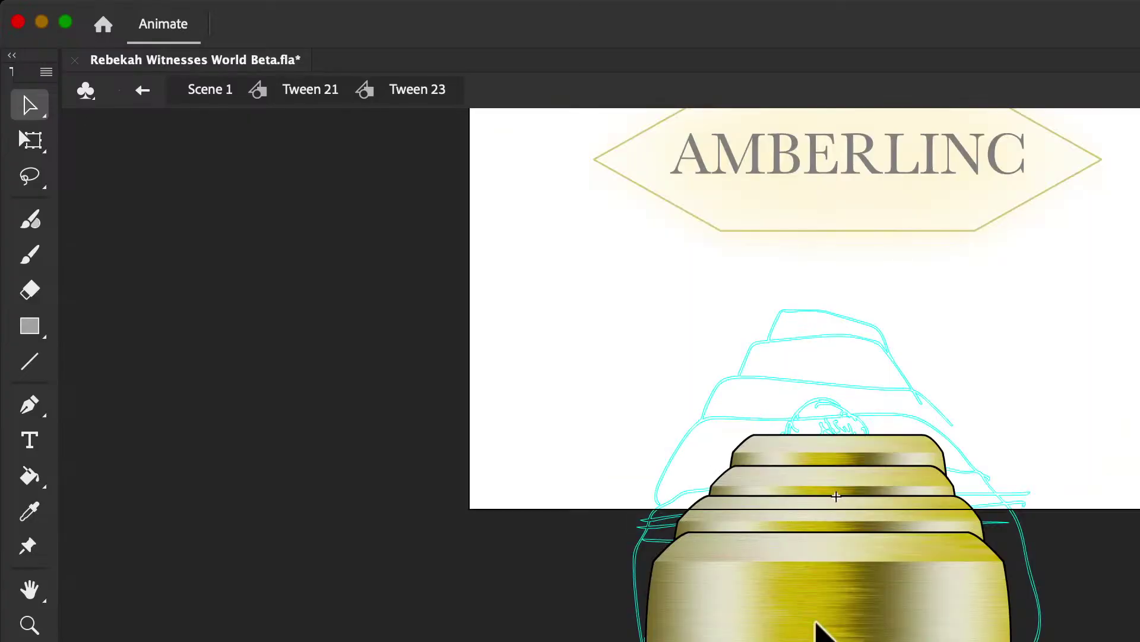
pyautogui.scroll(2, 815, 624)
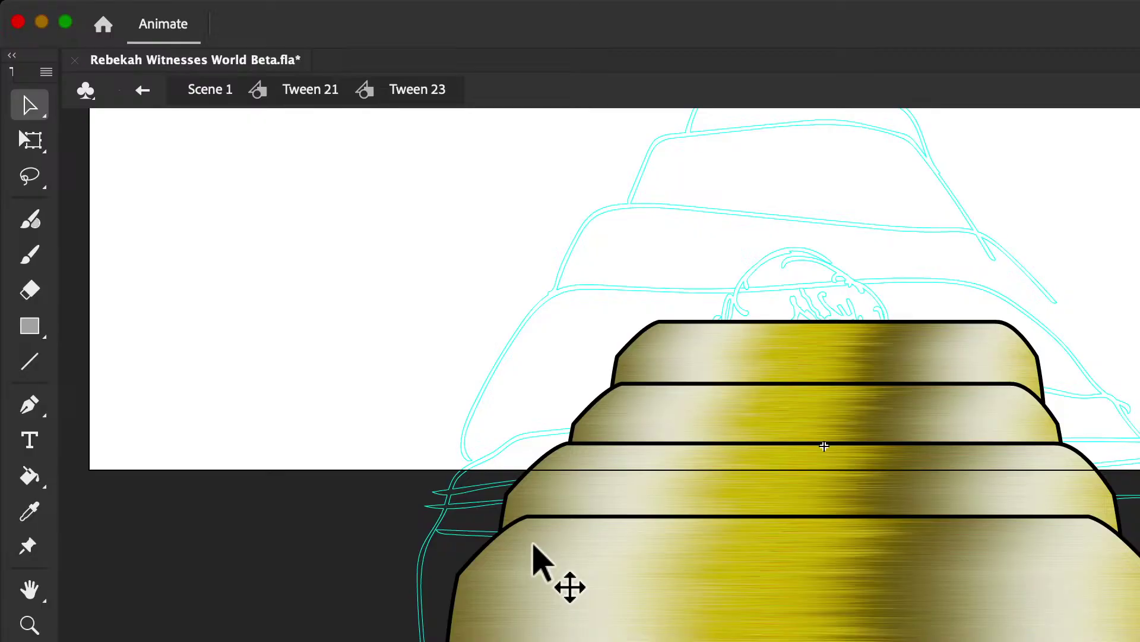
# Step: Delete the three narrower gold tiers stacked above the base block
pyautogui.press('super+z')
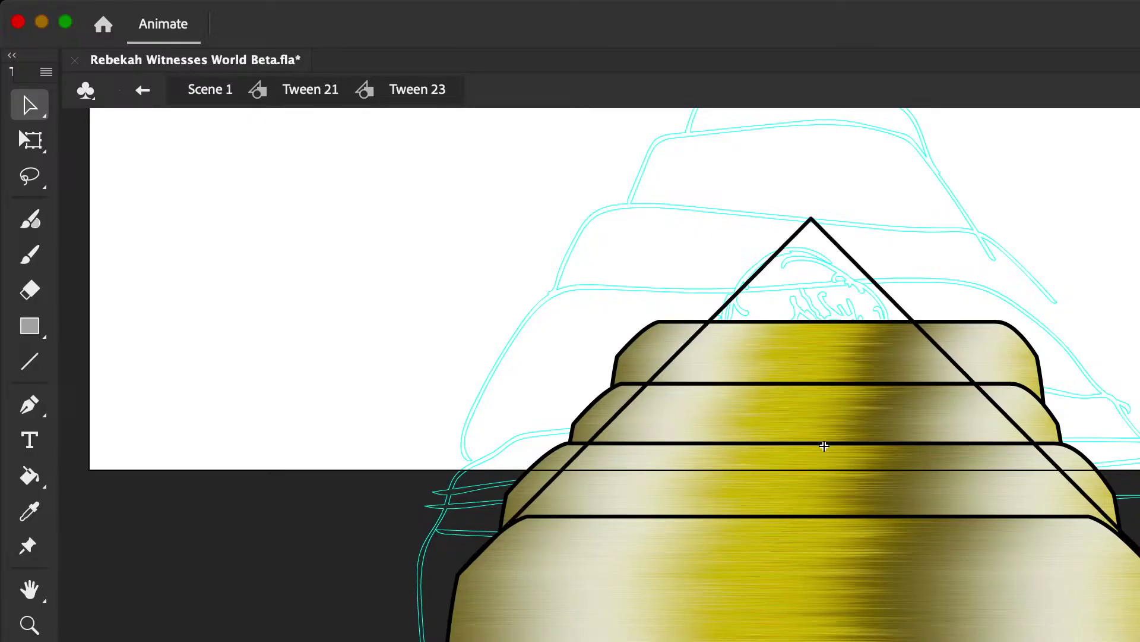
pyautogui.press('super+z')
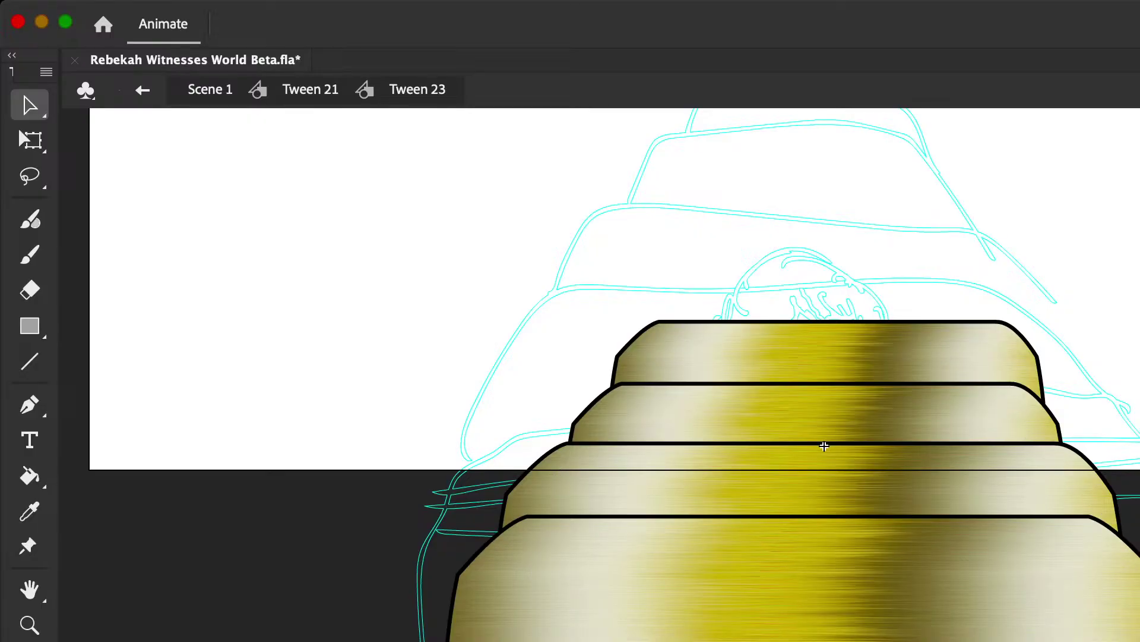
pyautogui.click(825, 446)
pyautogui.click(824, 444)
pyautogui.click(824, 446)
pyautogui.press('Delete')
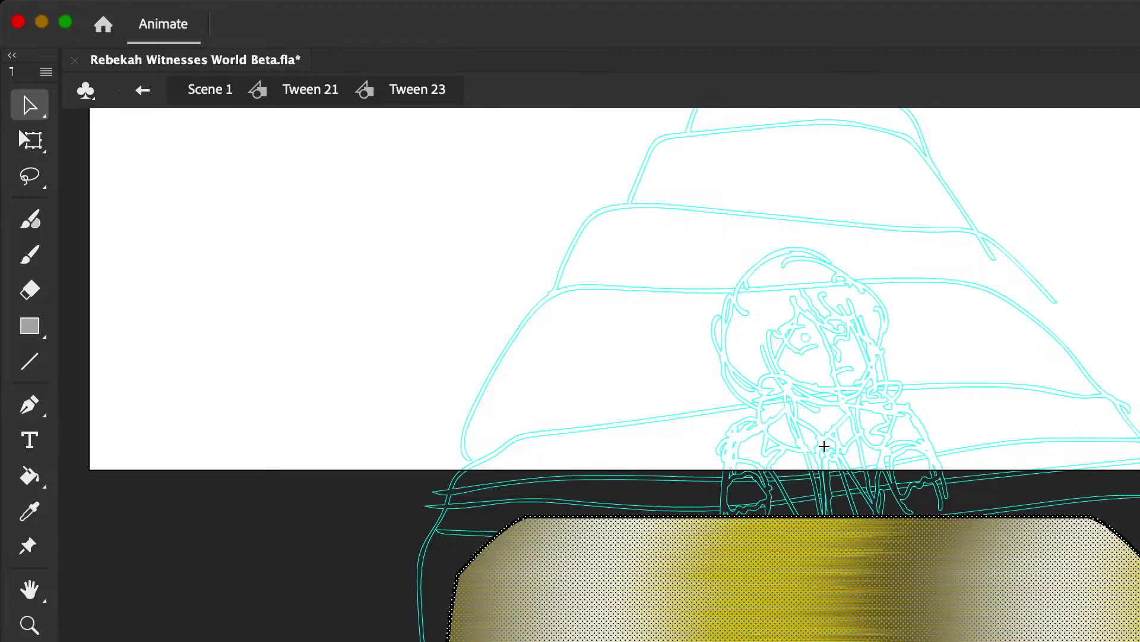
# Step: Nudge the selected copy of the base block slightly upward behind the original with Free Transform
pyautogui.press('Escape')
pyautogui.click(29, 141)
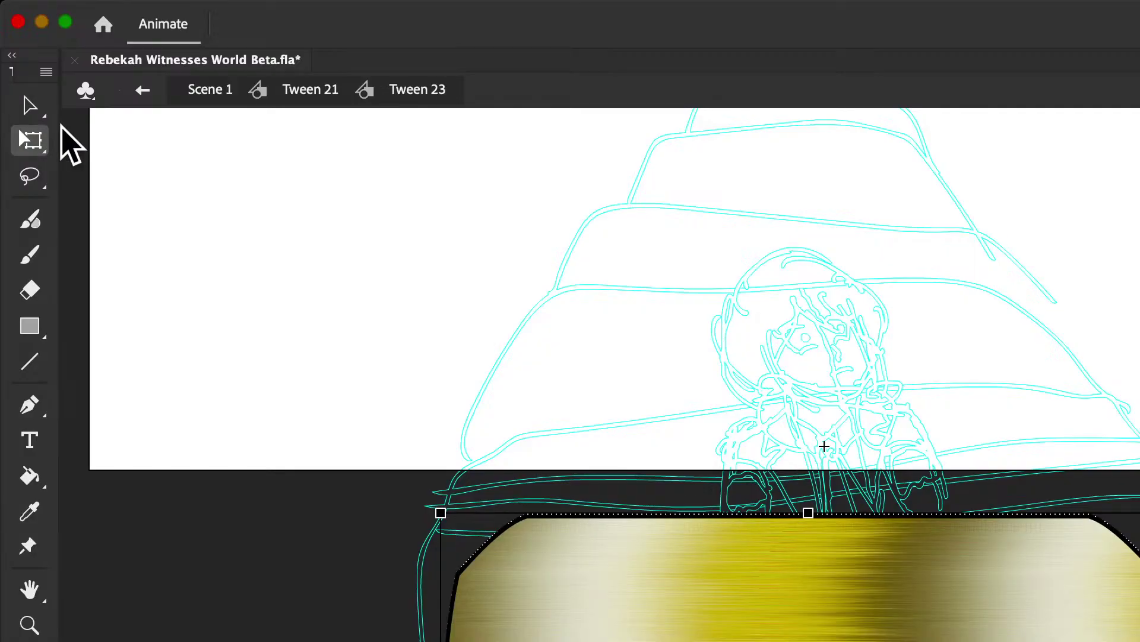
pyautogui.hotkey('shift', 'Up')
pyautogui.hotkey('shift', 'Up')
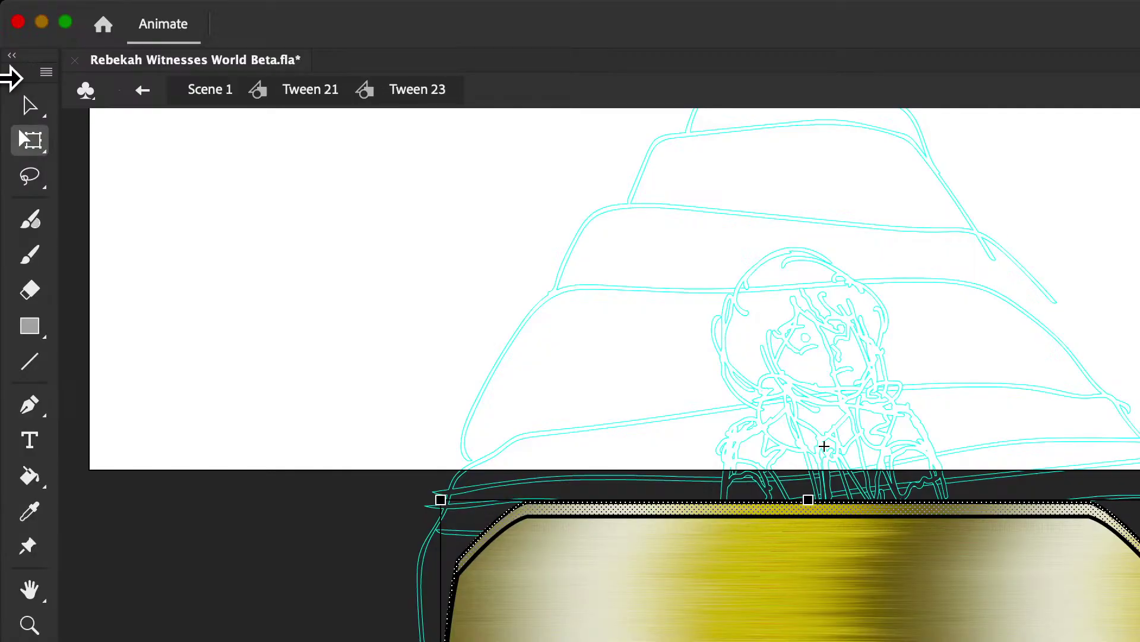
# Step: Raise the base block's copy and shrink it between the converging guide lines, forming a narrower second tier above the base
pyautogui.click(30, 105)
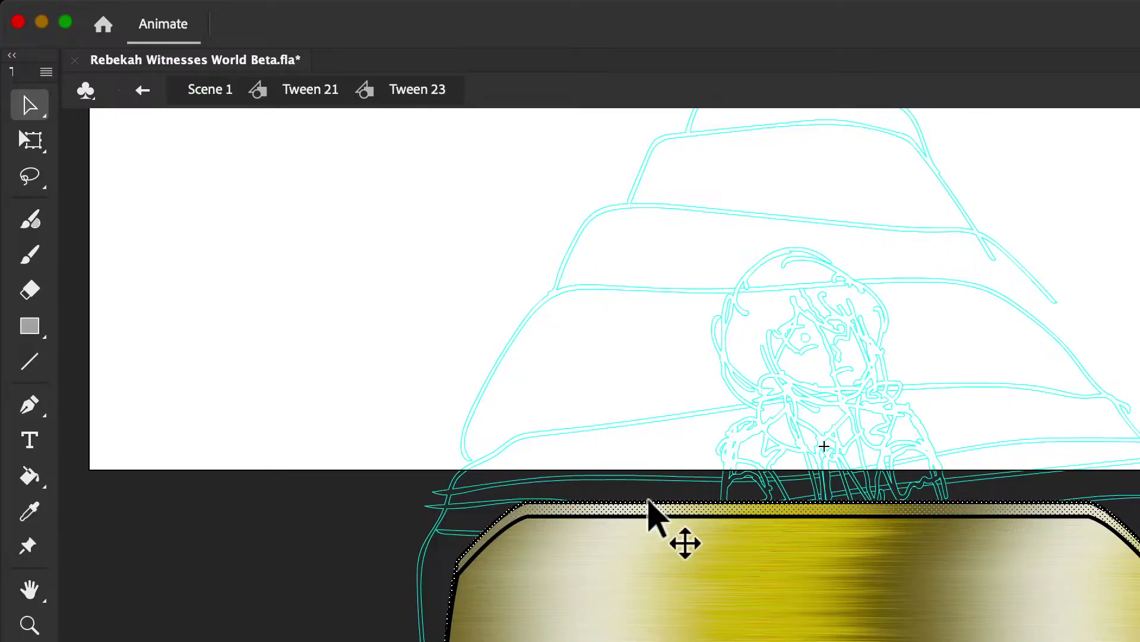
pyautogui.moveTo(649, 502); pyautogui.dragTo(673, 412)
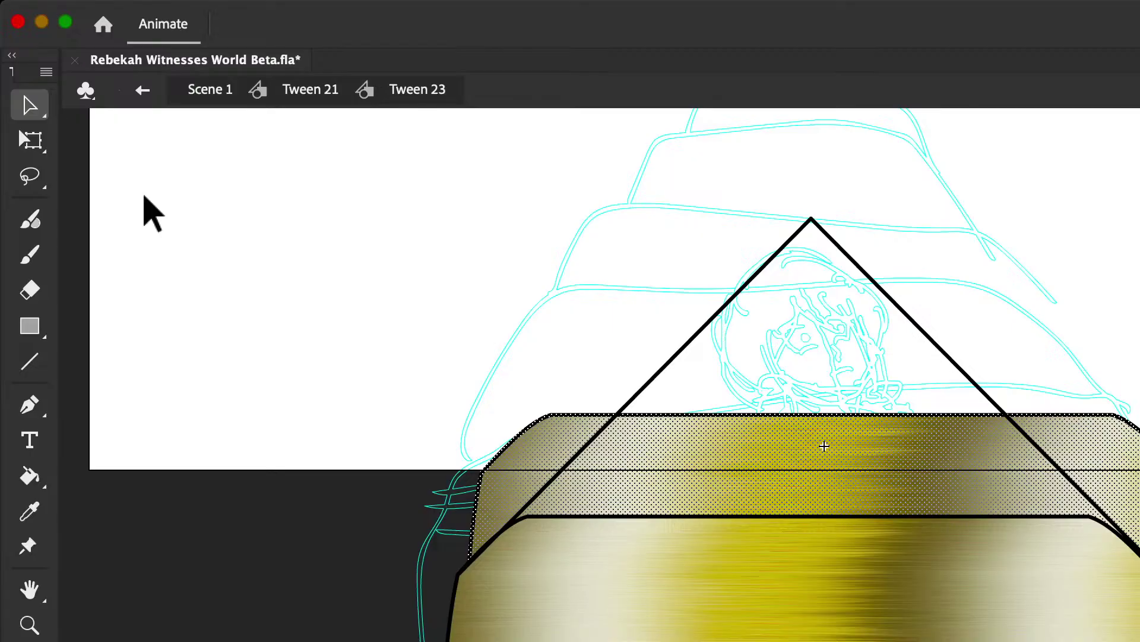
pyautogui.moveTo(480, 470); pyautogui.dragTo(537, 493)
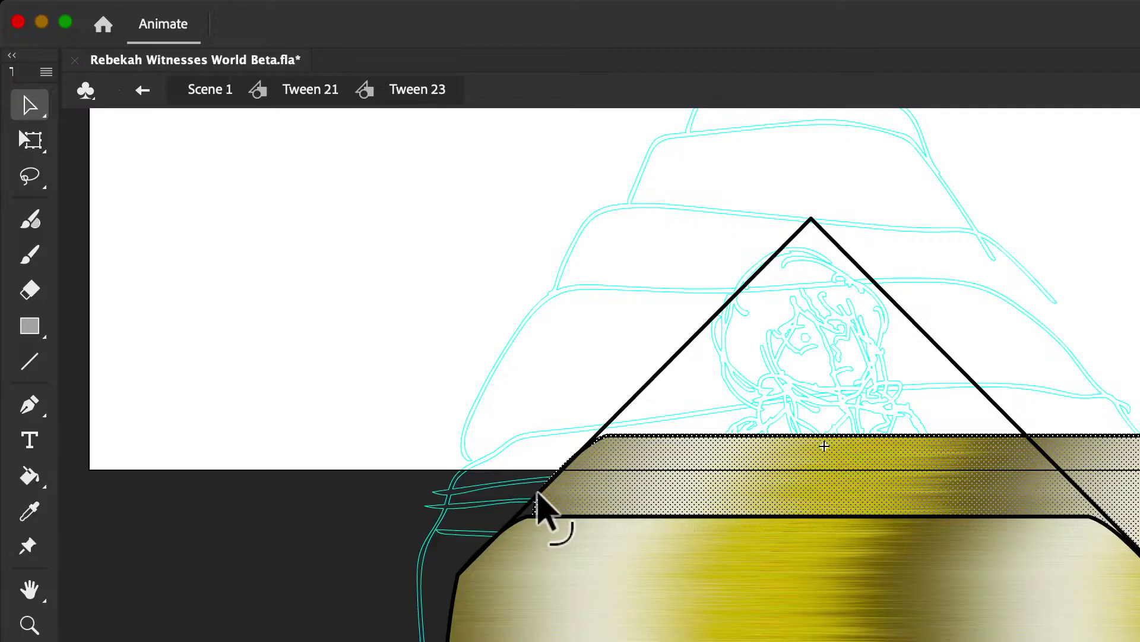
pyautogui.press('q')
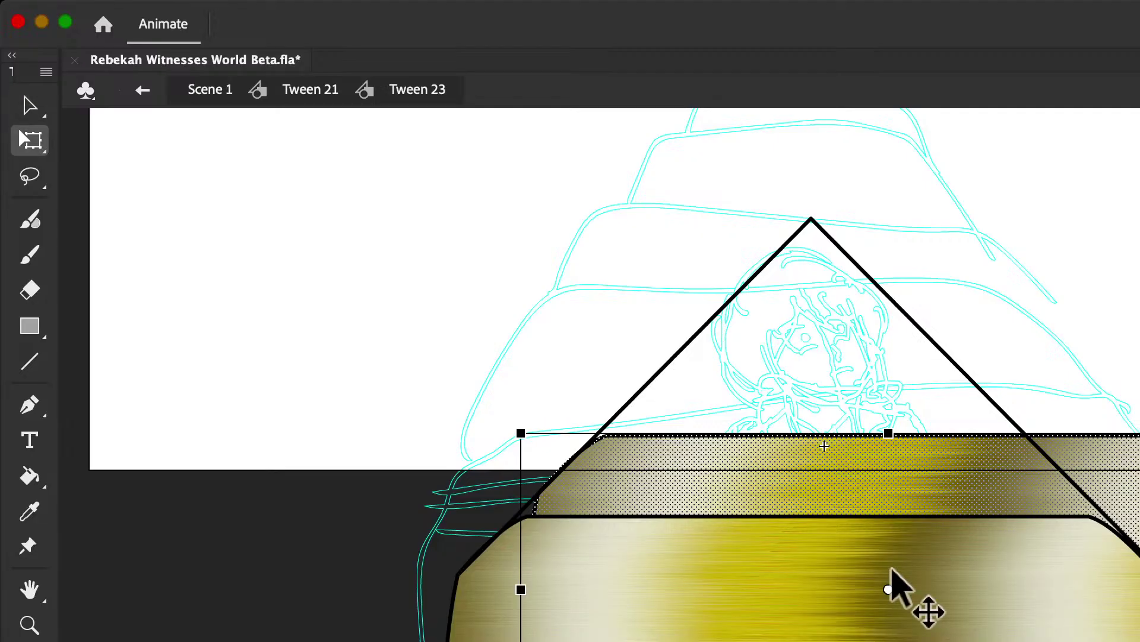
pyautogui.moveTo(888, 589); pyautogui.dragTo(538, 493)
pyautogui.moveTo(1139, 433); pyautogui.dragTo(1098, 440)
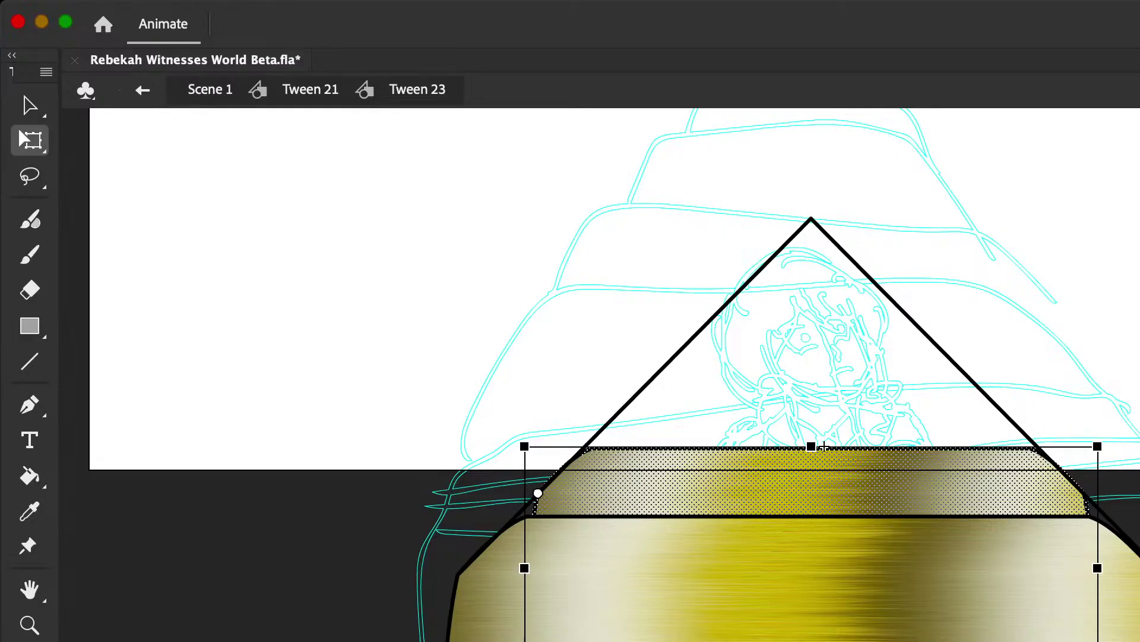
pyautogui.click(824, 447)
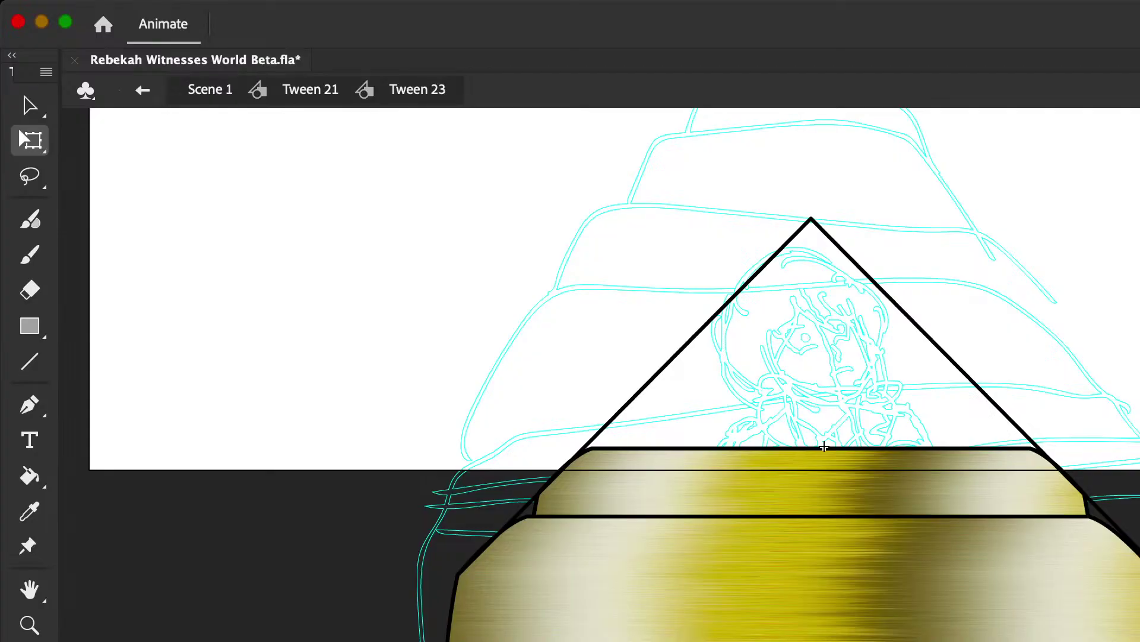
# Step: Select the base block and the second tier together, duplicate them in place, and nudge the copy upward behind the originals
pyautogui.click(724, 560)
pyautogui.click(21, 116)
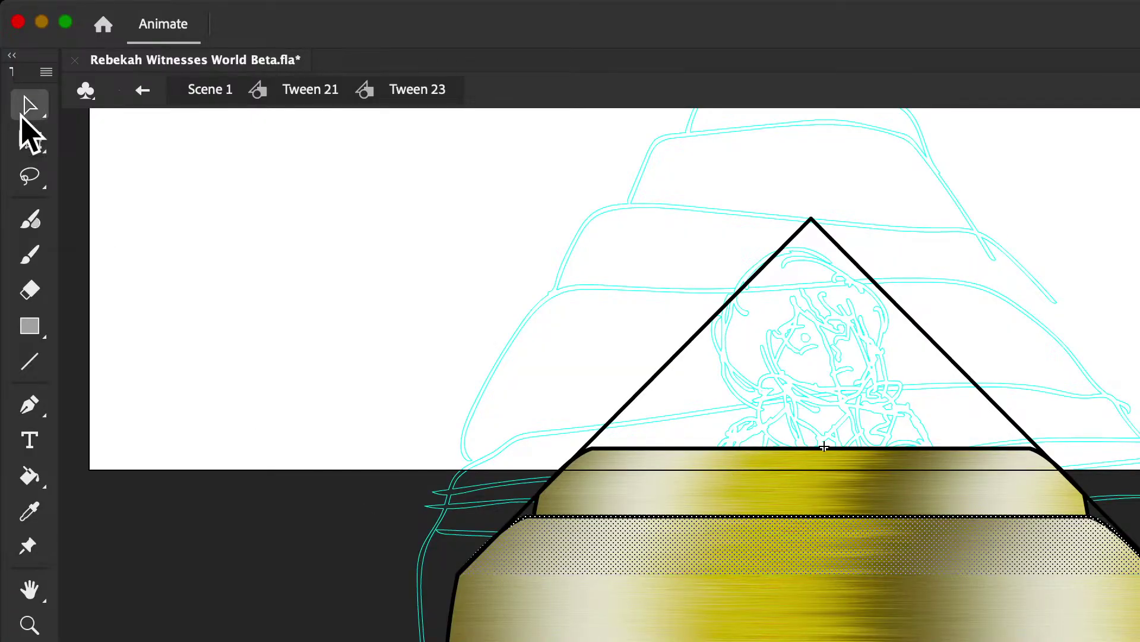
pyautogui.keyDown('shift'); pyautogui.click(570, 624); pyautogui.keyUp('shift')
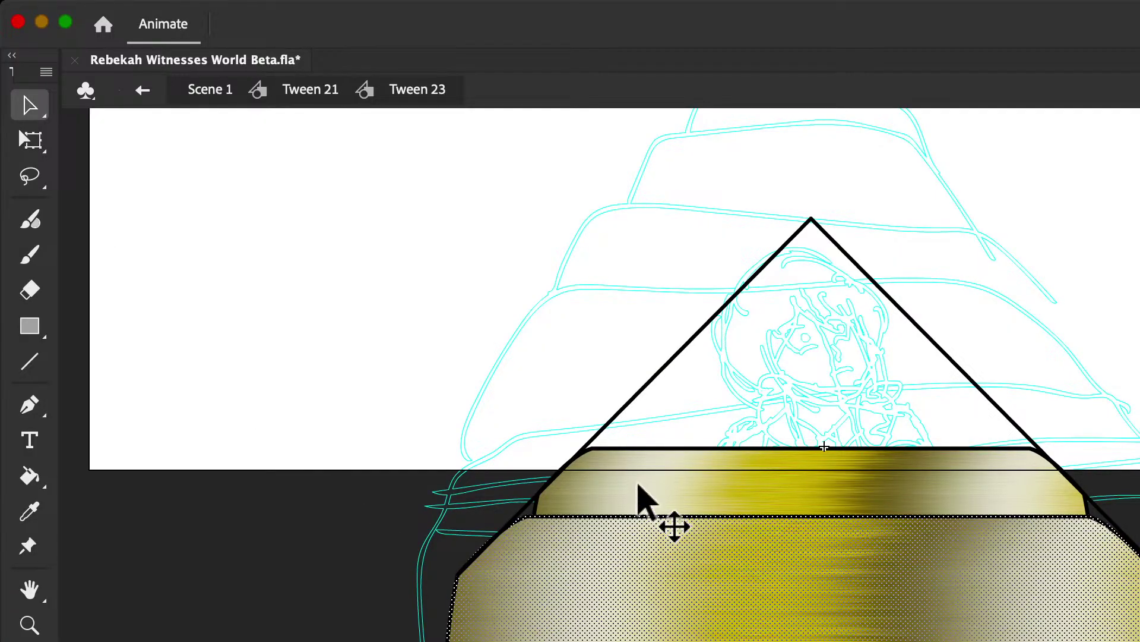
pyautogui.keyDown('shift'); pyautogui.click(651, 464); pyautogui.keyUp('shift')
pyautogui.press('Escape')
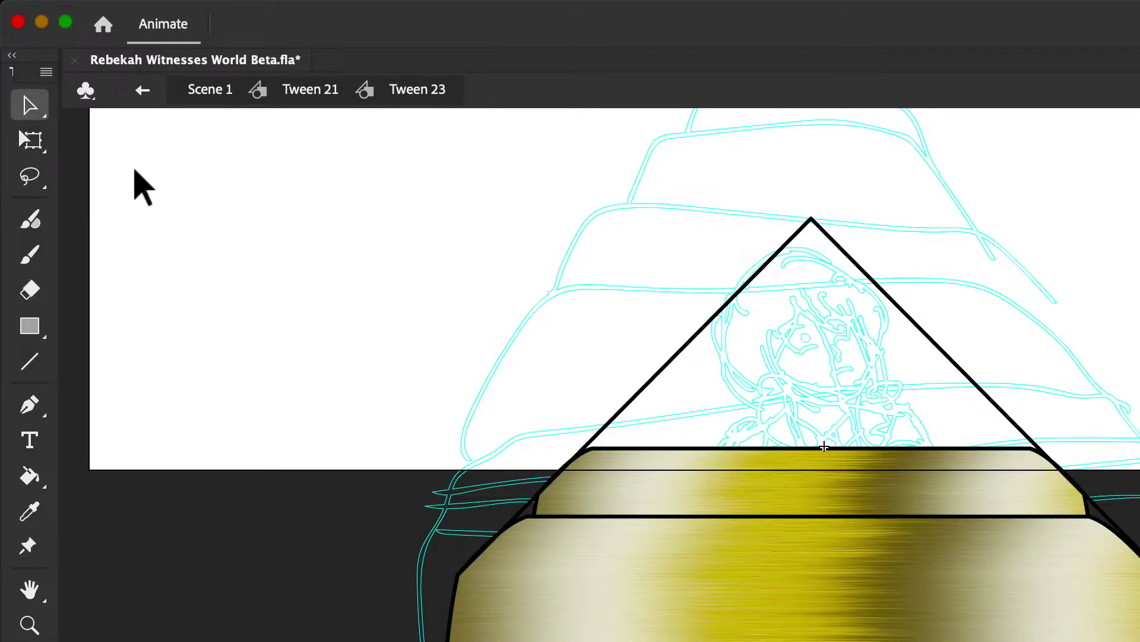
pyautogui.click(31, 142)
pyautogui.press('Up')
pyautogui.press('Up')
pyautogui.press('Up')
pyautogui.press('Up')
pyautogui.press('Up')
pyautogui.press('Up')
pyautogui.press('Up')
pyautogui.press('Up')
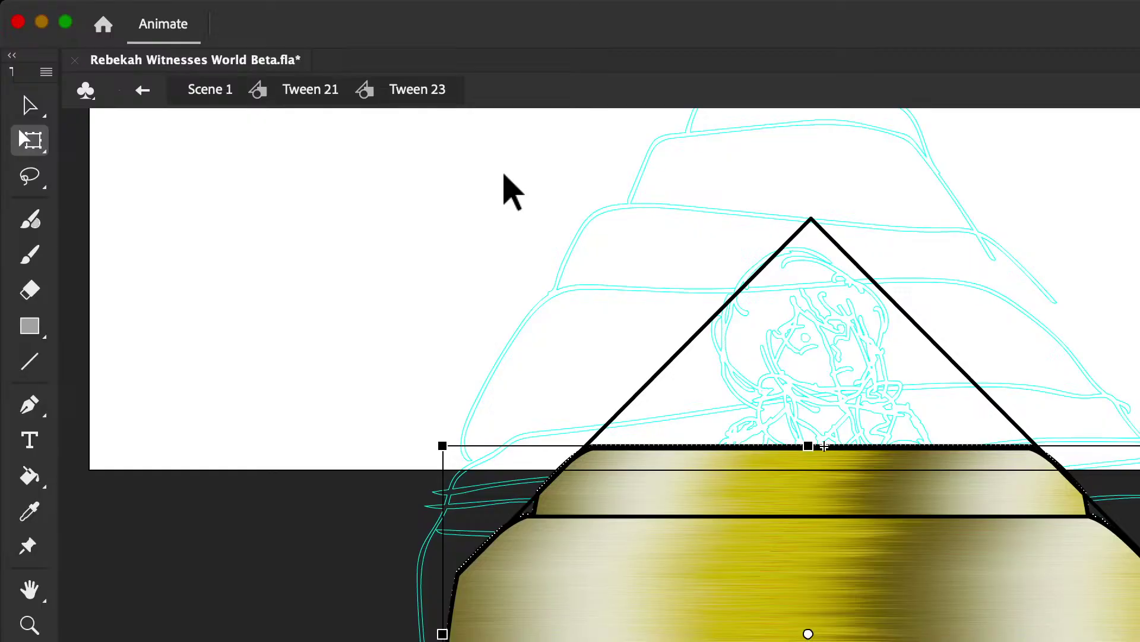
# Step: Shrink the copied pair of tiers and fit it between the converging guide lines directly above the second tier
pyautogui.click(31, 107)
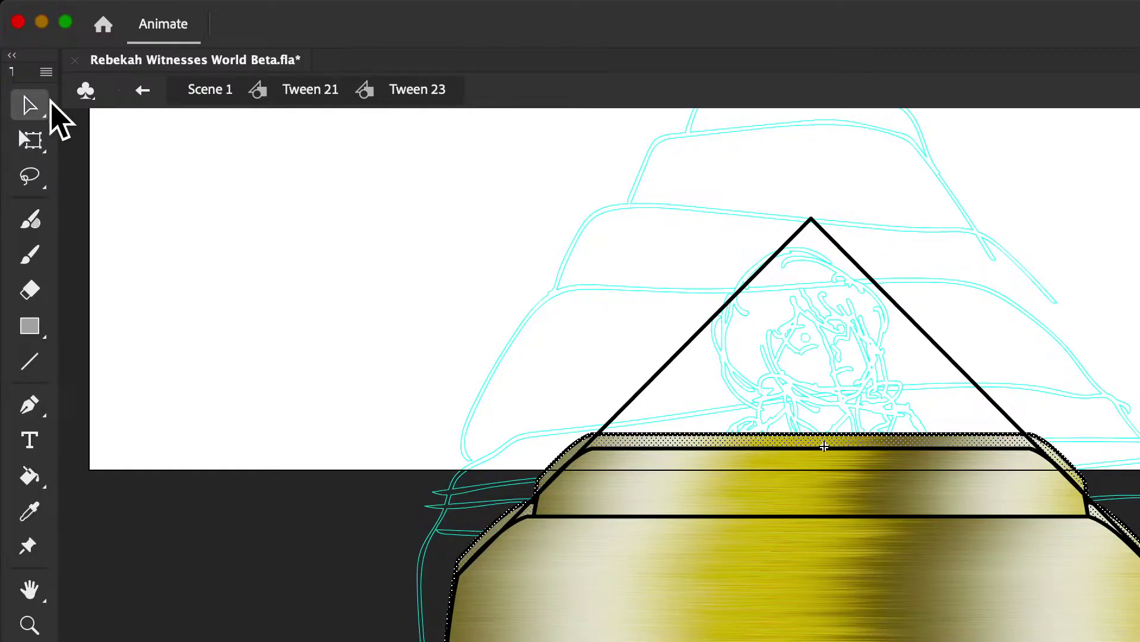
pyautogui.moveTo(749, 448); pyautogui.dragTo(997, 160)
pyautogui.click(31, 141)
pyautogui.moveTo(683, 141); pyautogui.dragTo(799, 211)
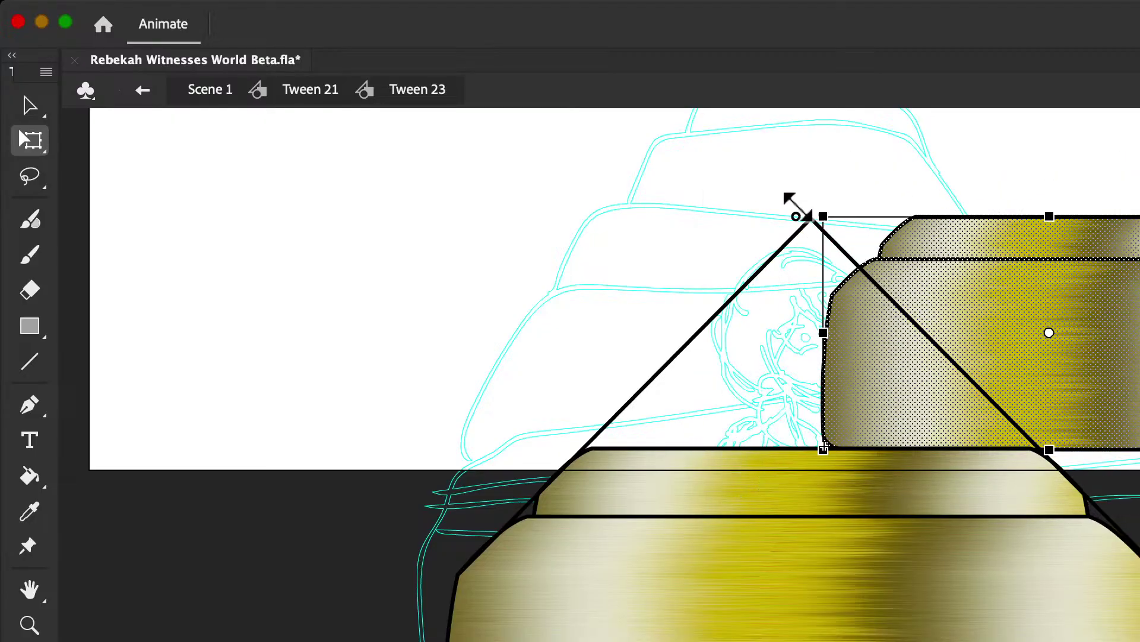
pyautogui.moveTo(848, 300); pyautogui.dragTo(614, 421)
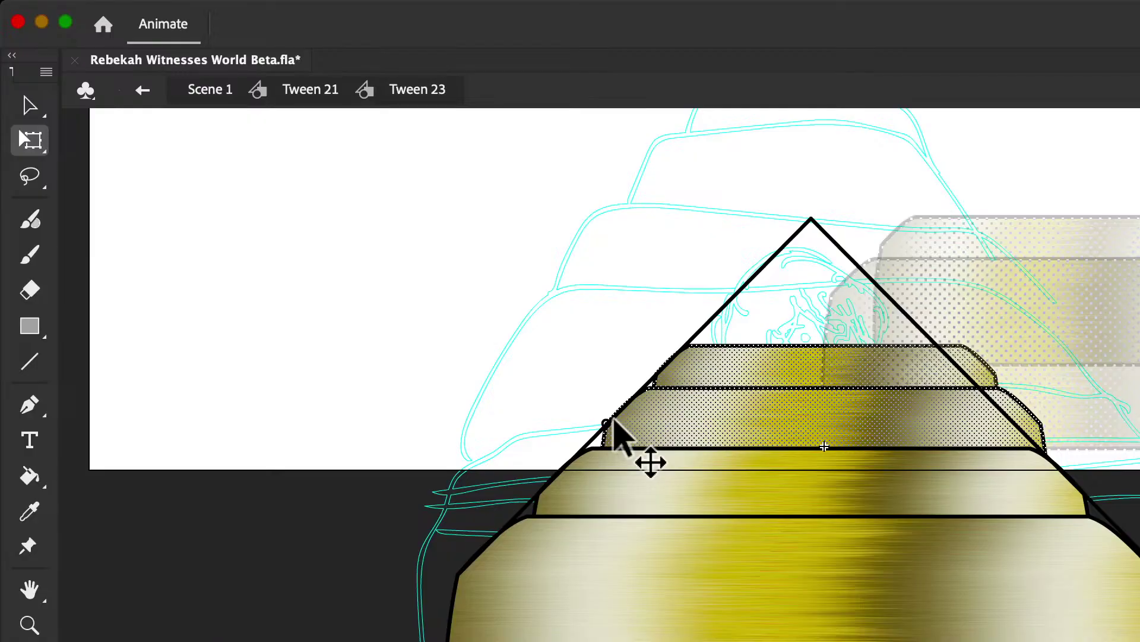
pyautogui.moveTo(614, 421); pyautogui.dragTo(610, 426)
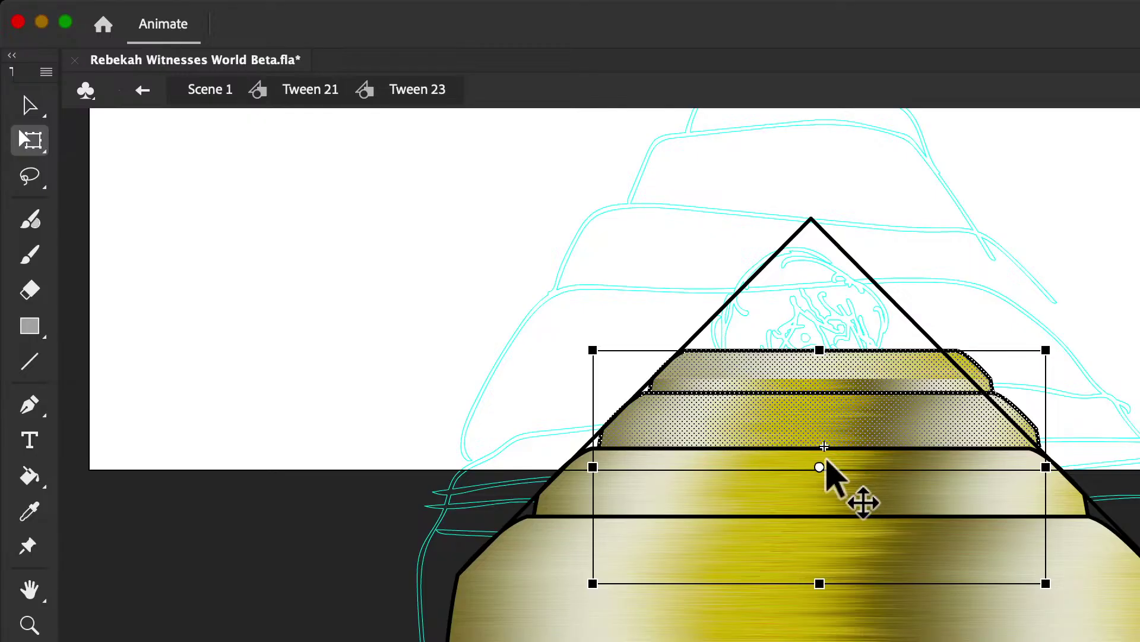
pyautogui.moveTo(790, 449); pyautogui.dragTo(603, 428)
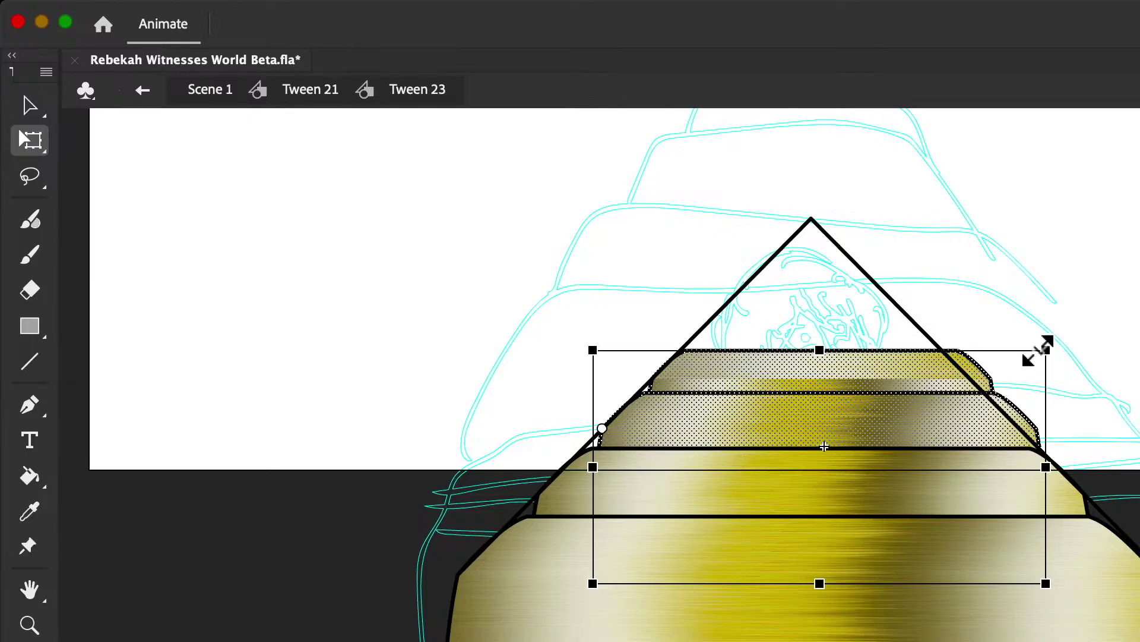
pyautogui.moveTo(1040, 349); pyautogui.dragTo(1019, 351)
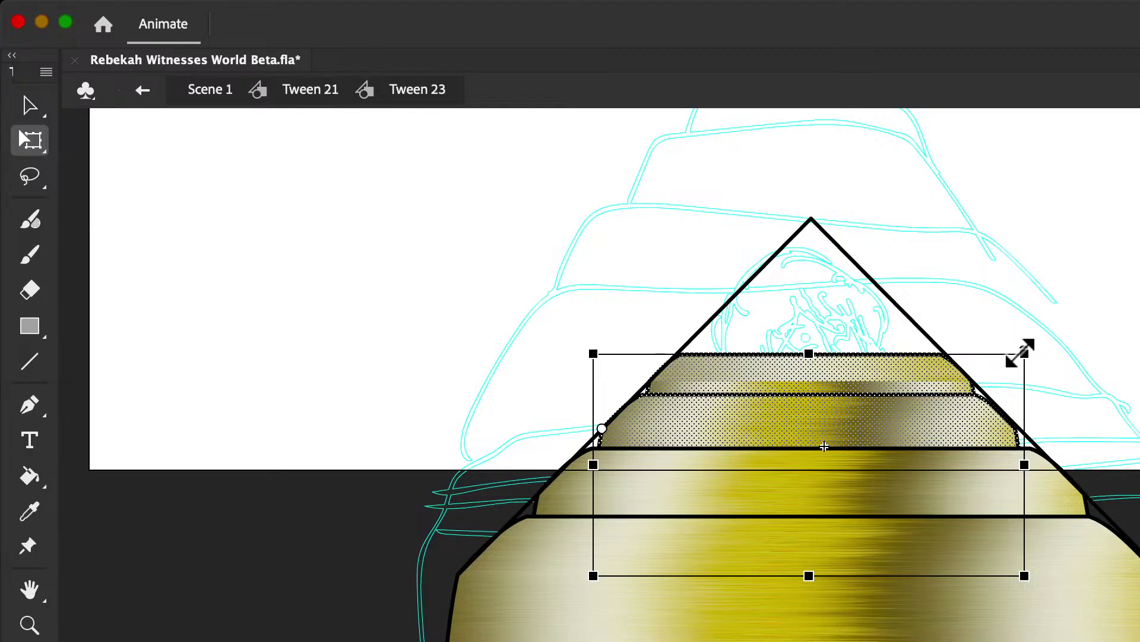
pyautogui.press('super+shift+a')
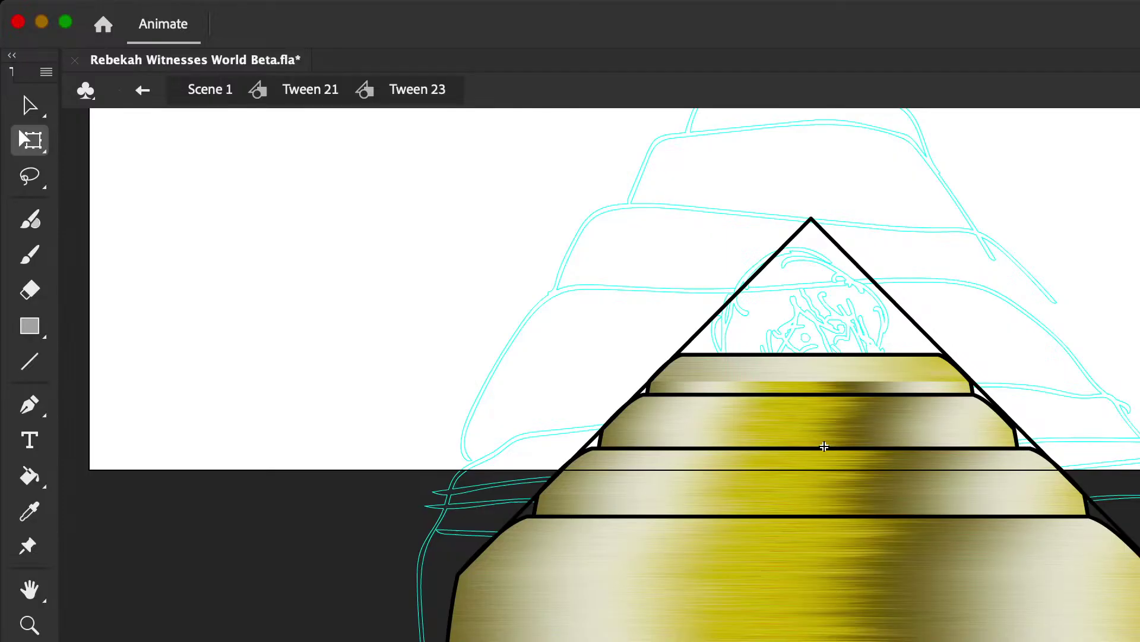
# Step: Hide the guide lines, select all four stacked gold tiers, and remove and restore them in place
pyautogui.press('super+z')
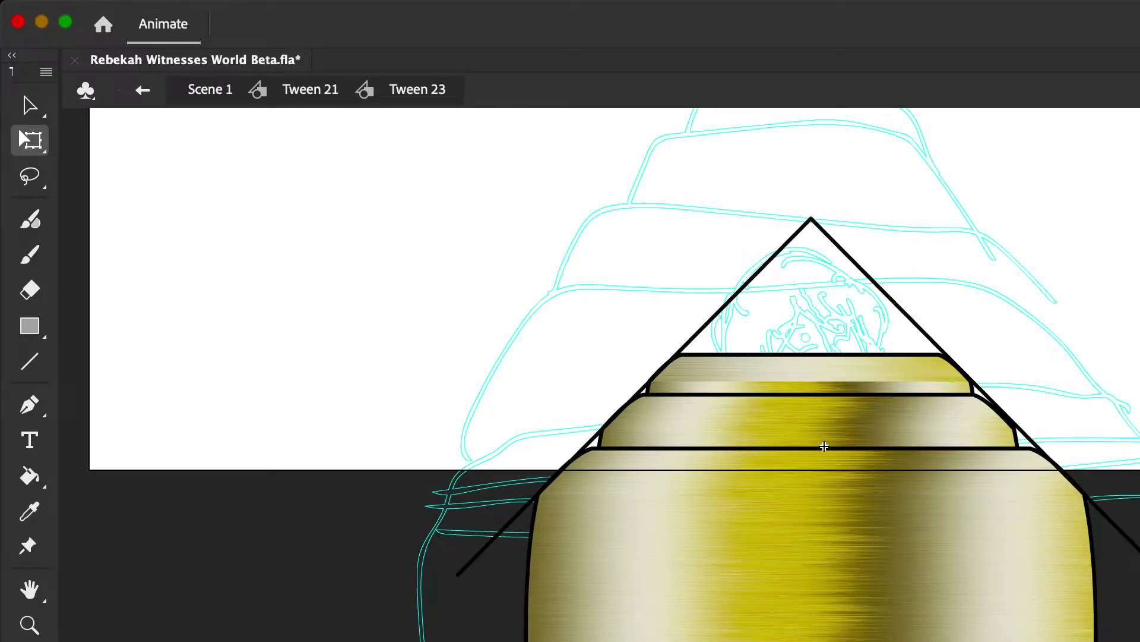
pyautogui.press('super+z')
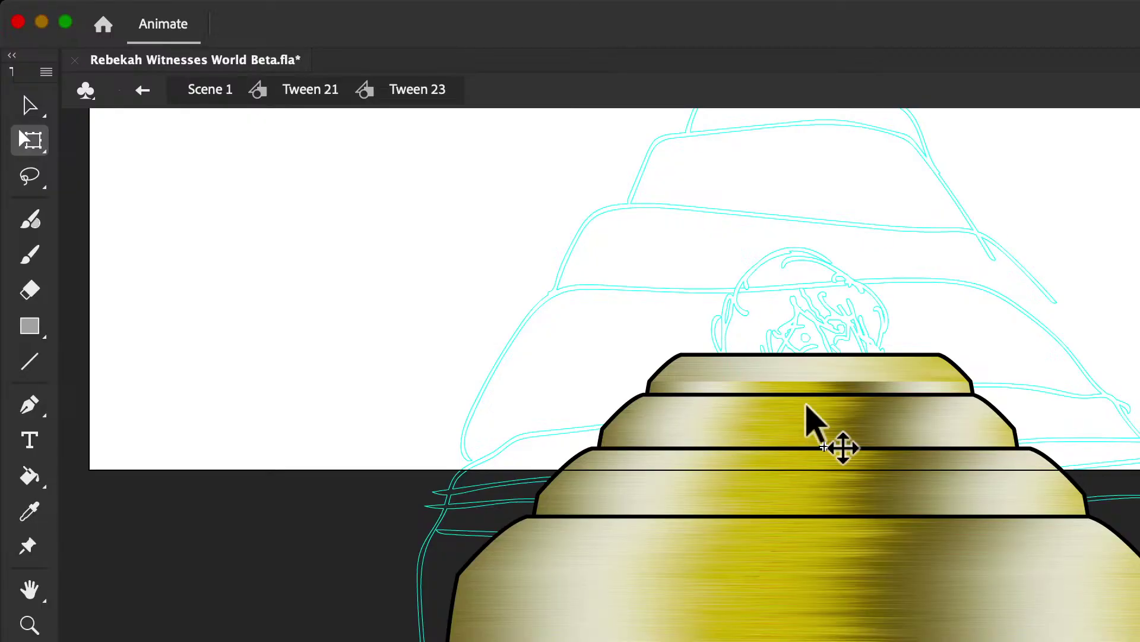
pyautogui.click(772, 587)
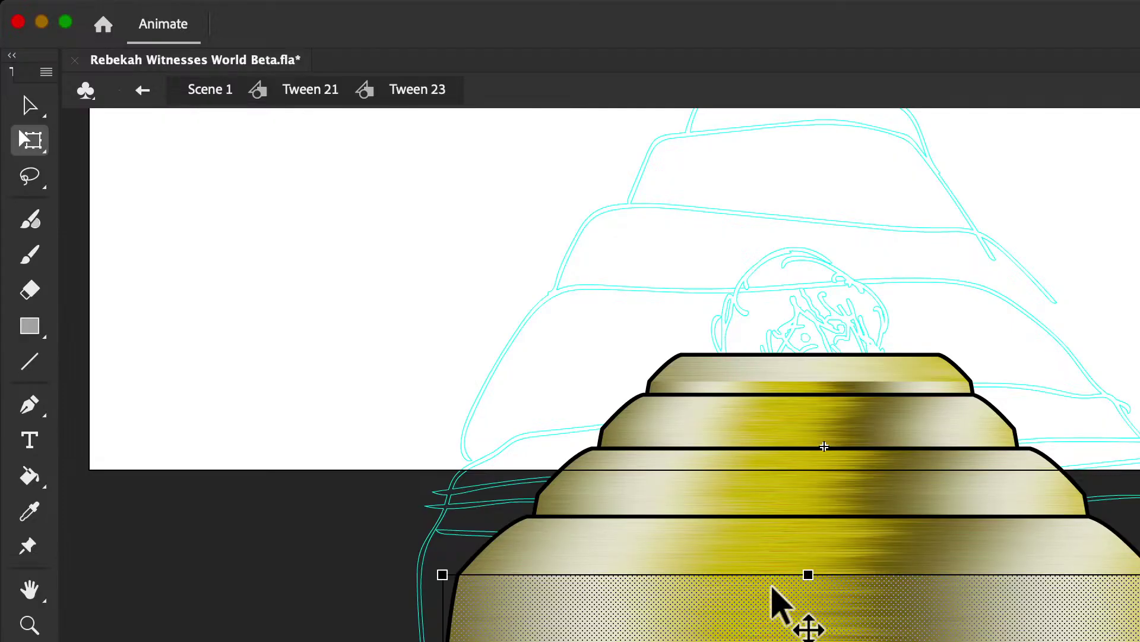
pyautogui.click(755, 463)
pyautogui.keyDown('shift'); pyautogui.click(743, 437); pyautogui.keyUp('shift')
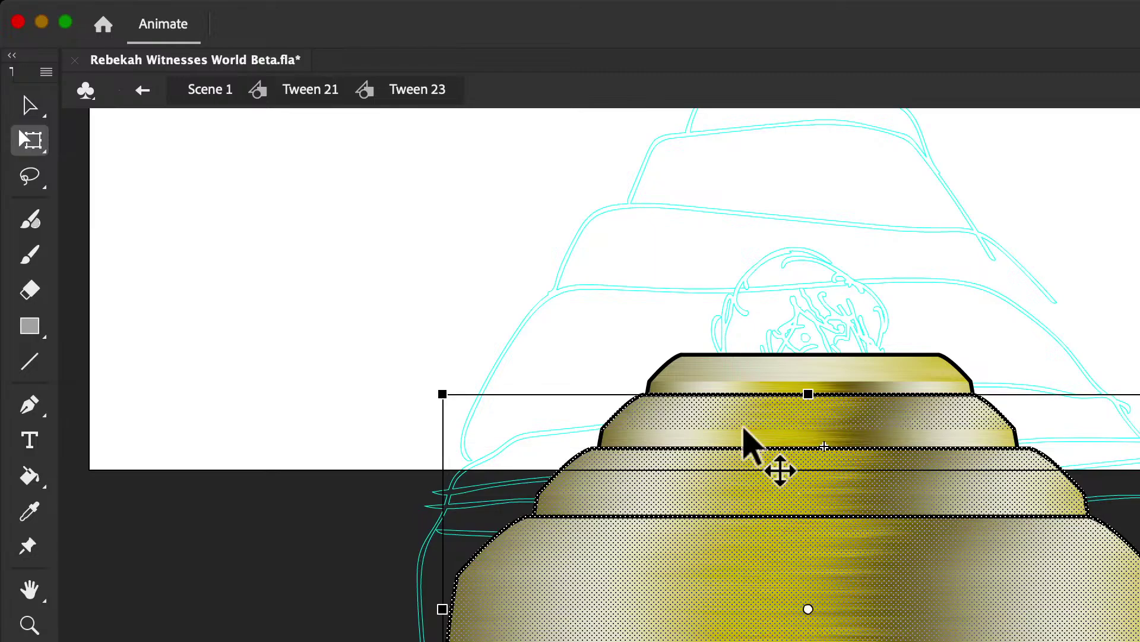
pyautogui.keyDown('shift'); pyautogui.click(757, 367); pyautogui.keyUp('shift')
pyautogui.keyDown('shift'); pyautogui.click(746, 385); pyautogui.keyUp('shift')
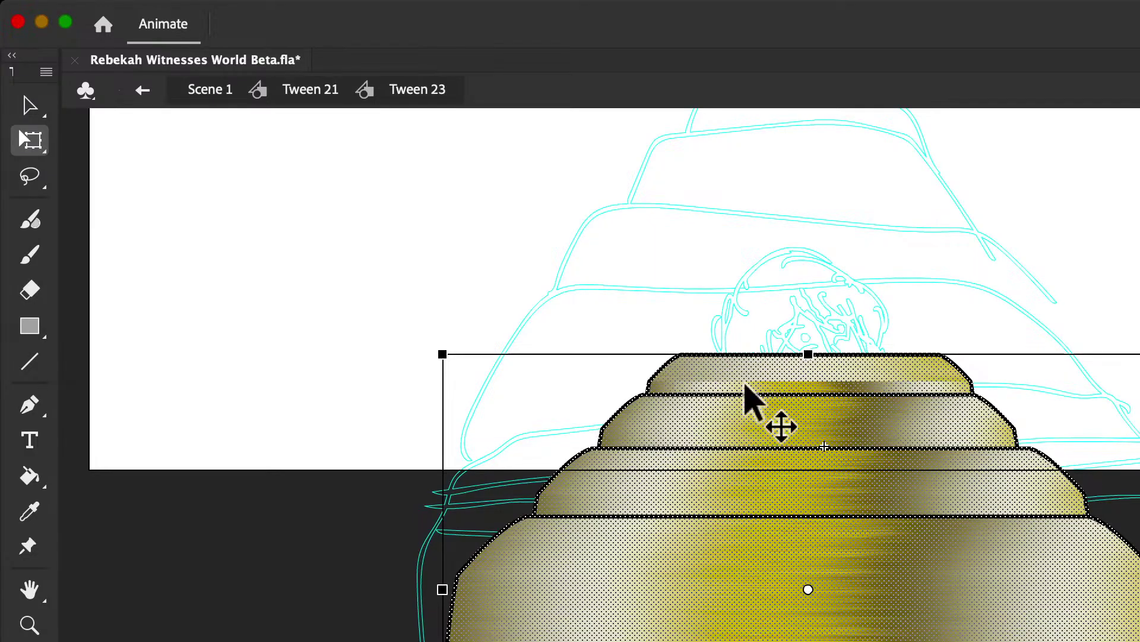
pyautogui.press('Delete')
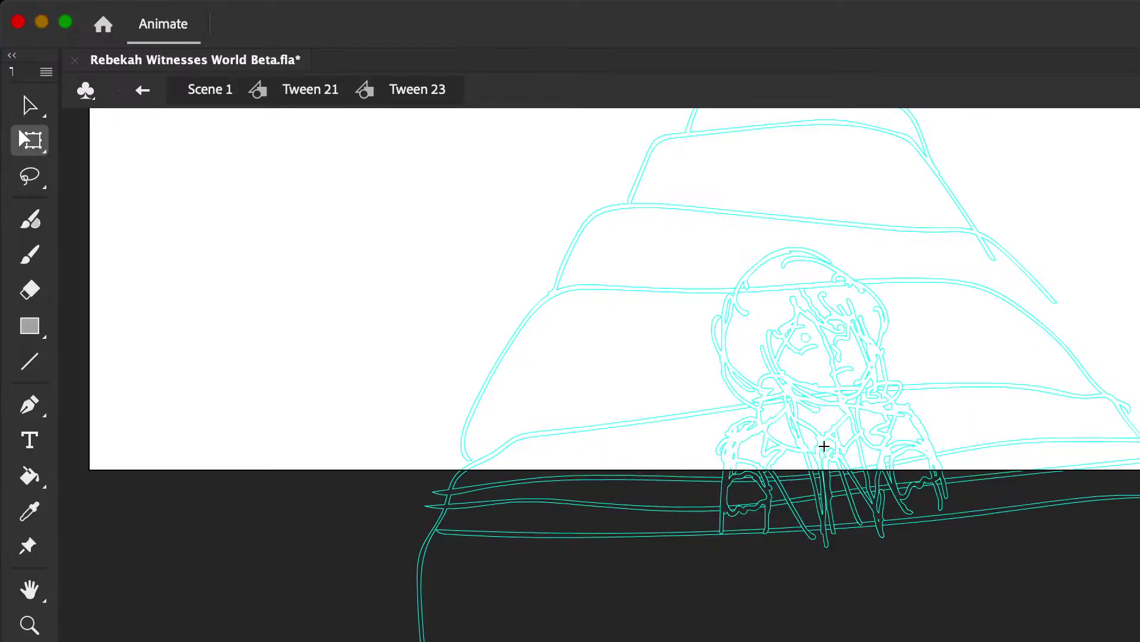
pyautogui.press('super+z')
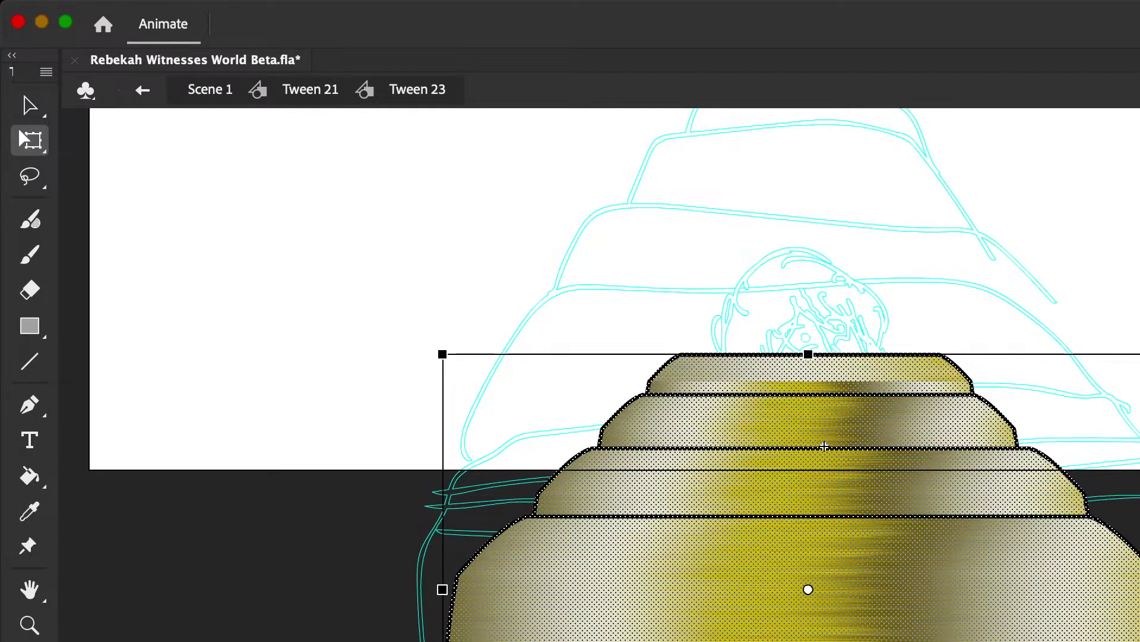
pyautogui.press('Escape')
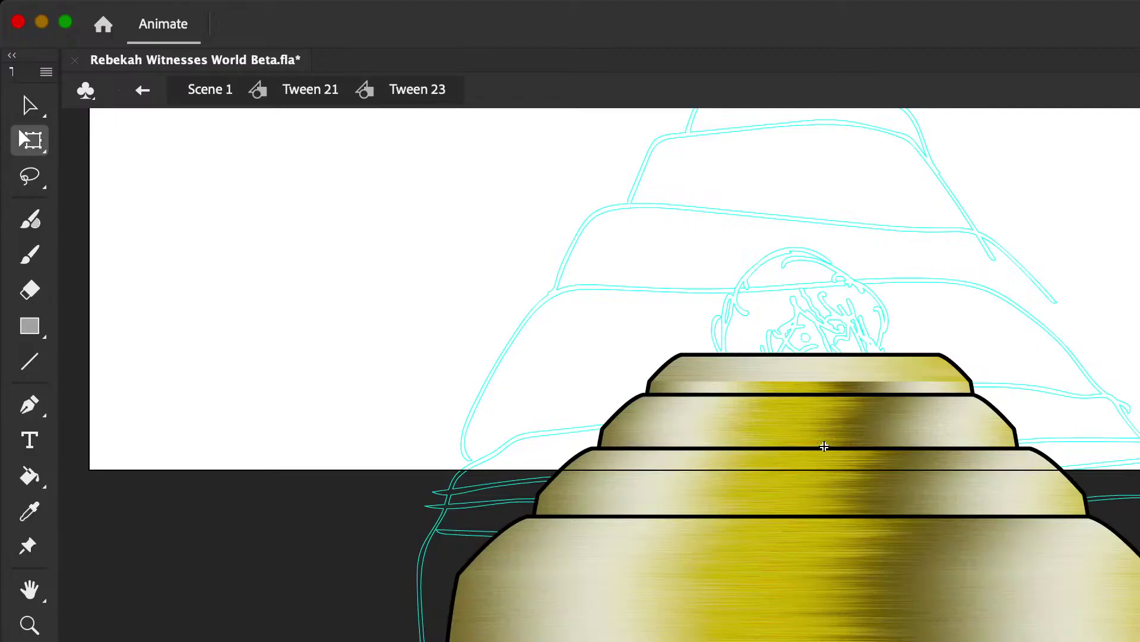
# Step: Duplicate the whole four-tier stack behind the original, shrink the copy, and place it above the fourth tier between the guide lines
pyautogui.press('super+a')
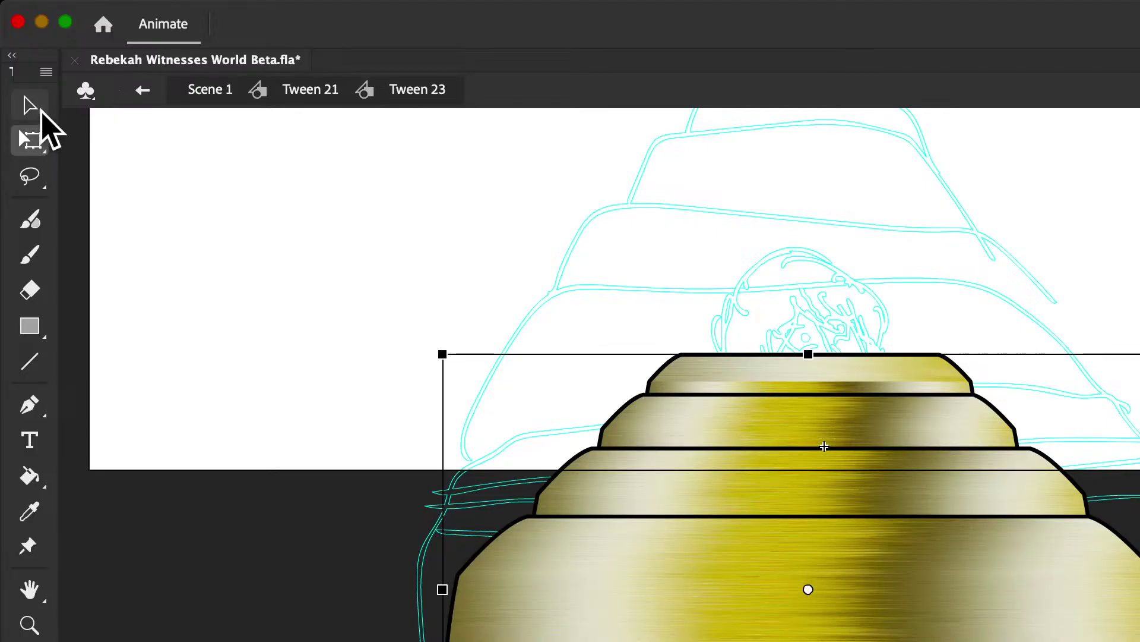
pyautogui.click(41, 111)
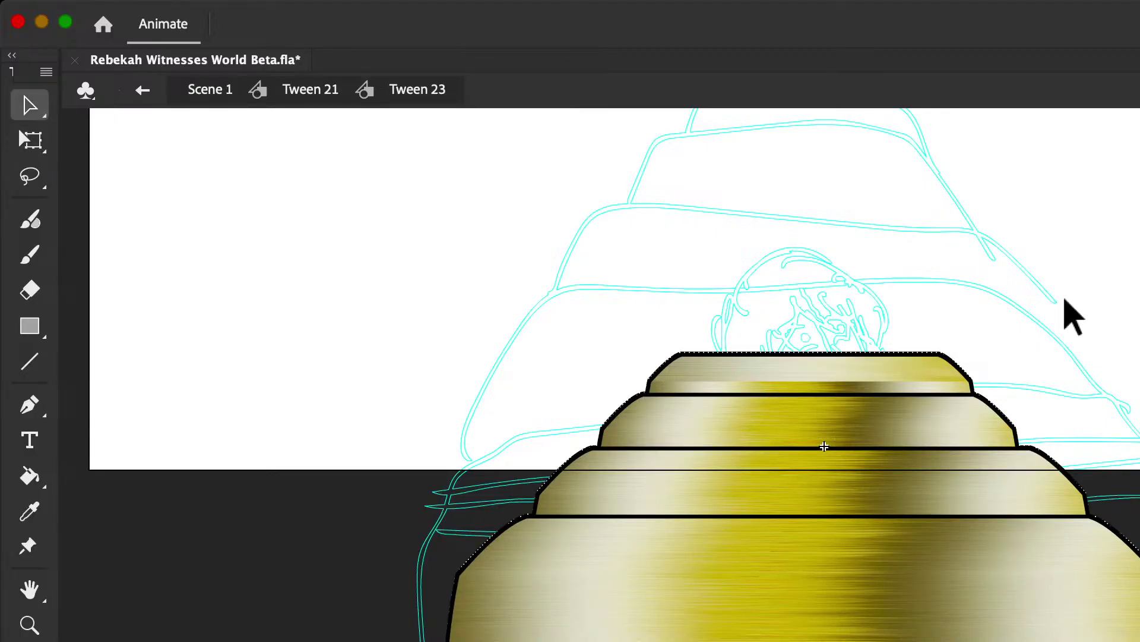
pyautogui.moveTo(795, 354); pyautogui.dragTo(793, 339)
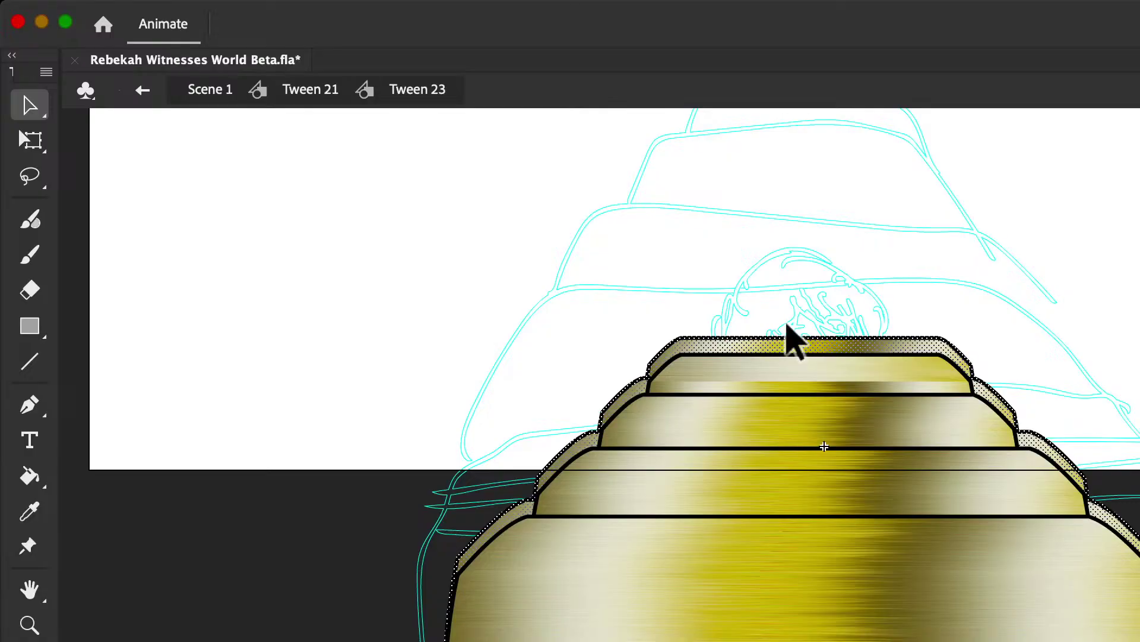
pyautogui.click(29, 139)
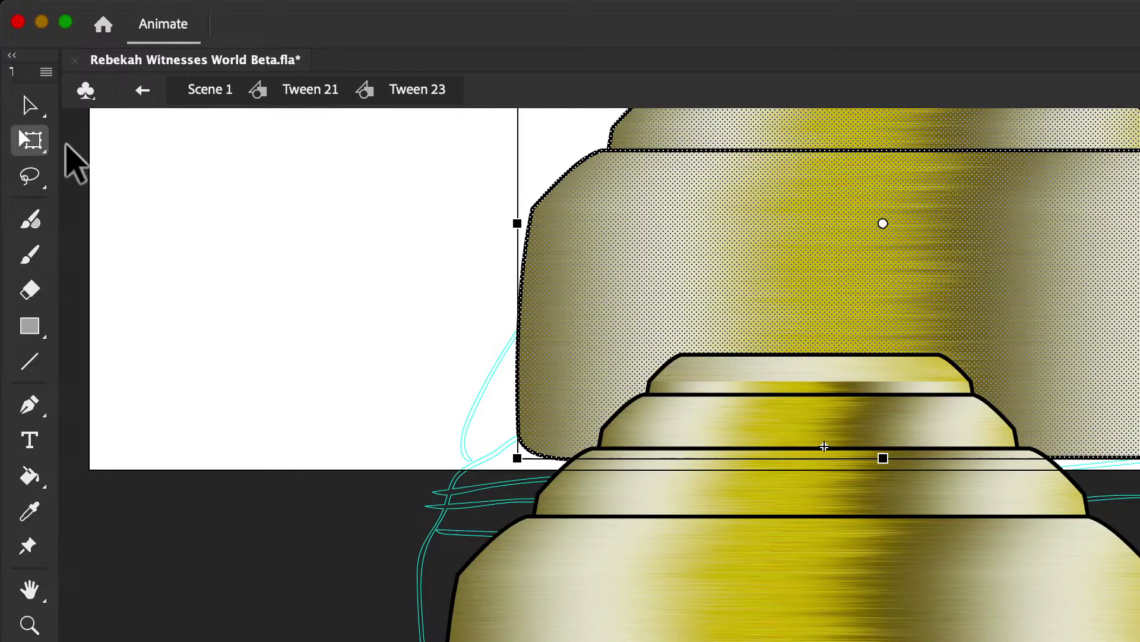
pyautogui.moveTo(517, 458); pyautogui.dragTo(761, 301)
pyautogui.press('v')
pyautogui.moveTo(917, 219); pyautogui.dragTo(844, 334)
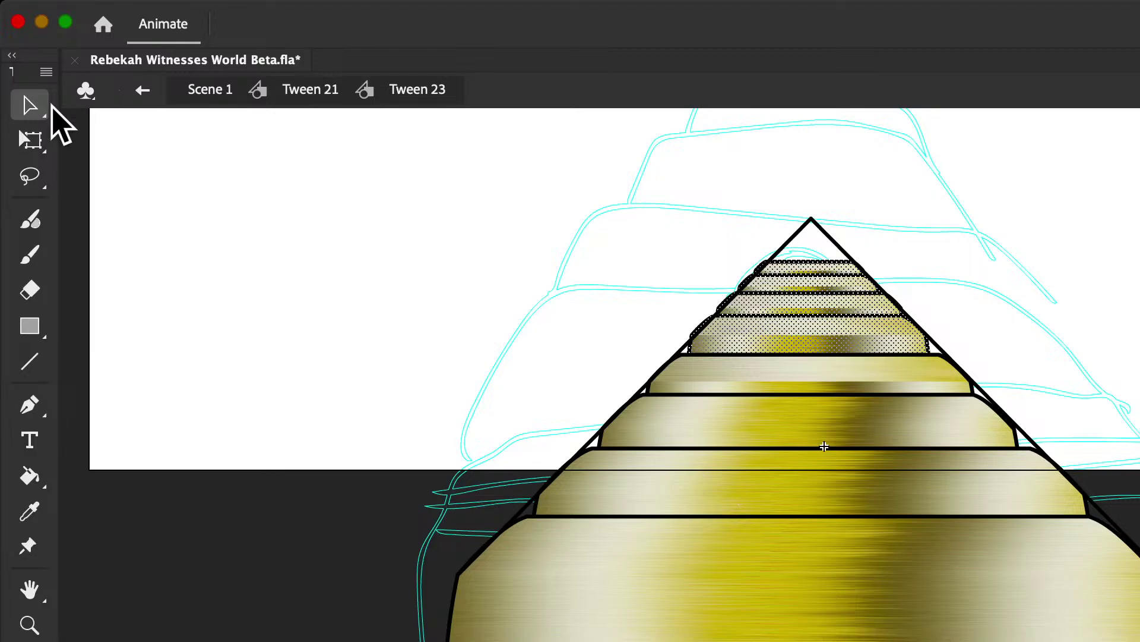
# Step: Set the small upper stack's transform point at its visible base and scale it down slightly to fit its shoulders to the guide line
pyautogui.click(30, 140)
pyautogui.moveTo(808, 340); pyautogui.dragTo(799, 352)
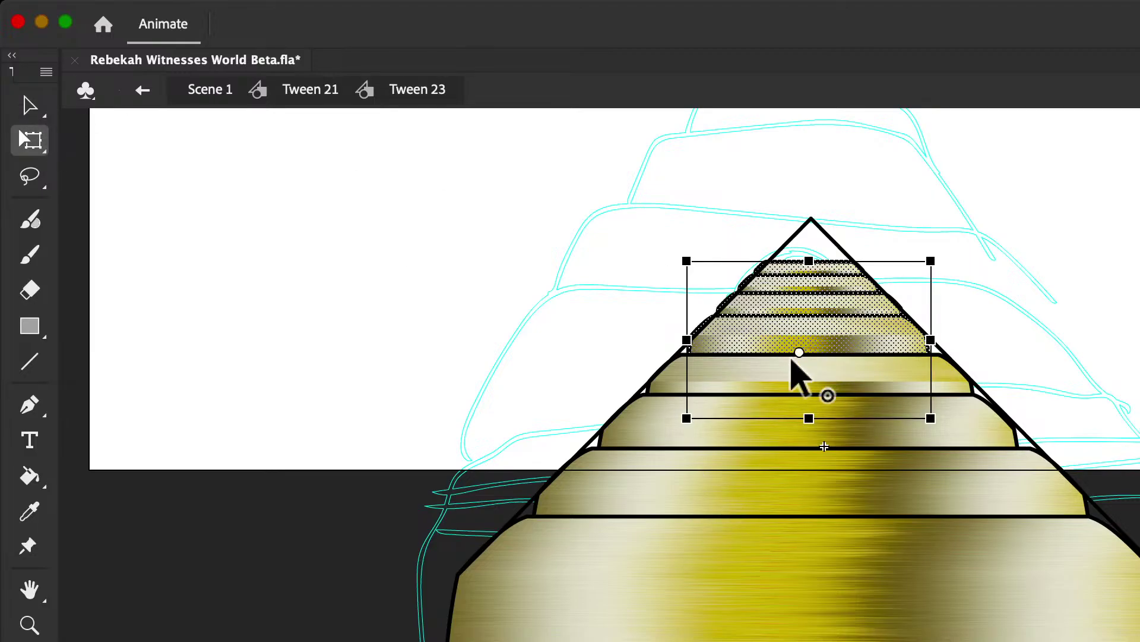
pyautogui.scroll(4, 692, 280)
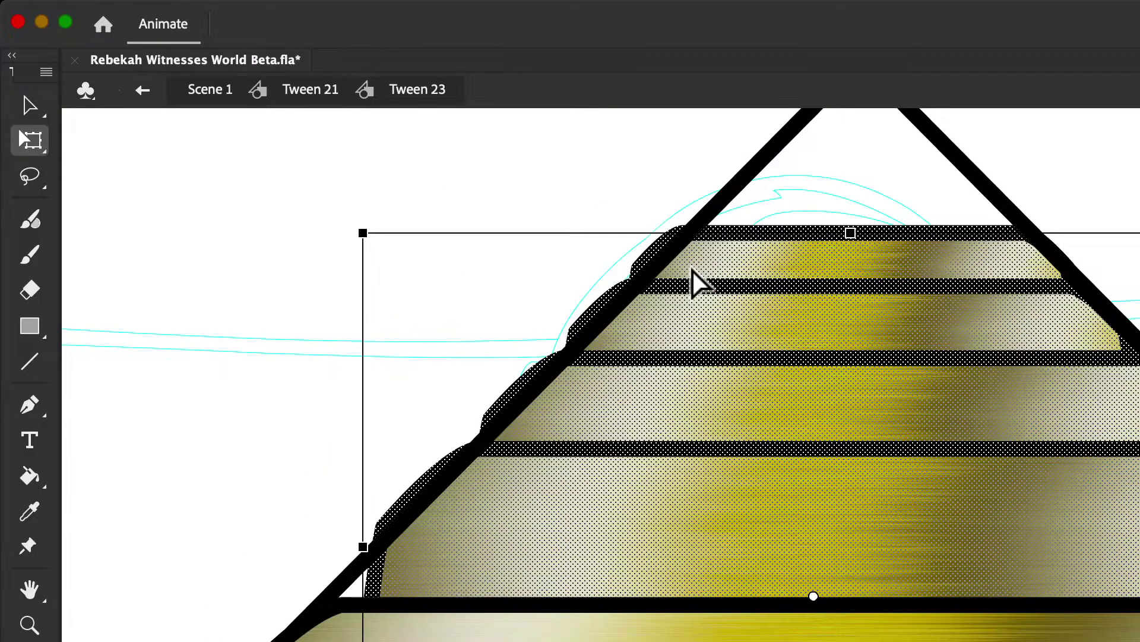
pyautogui.moveTo(362, 231); pyautogui.dragTo(364, 241)
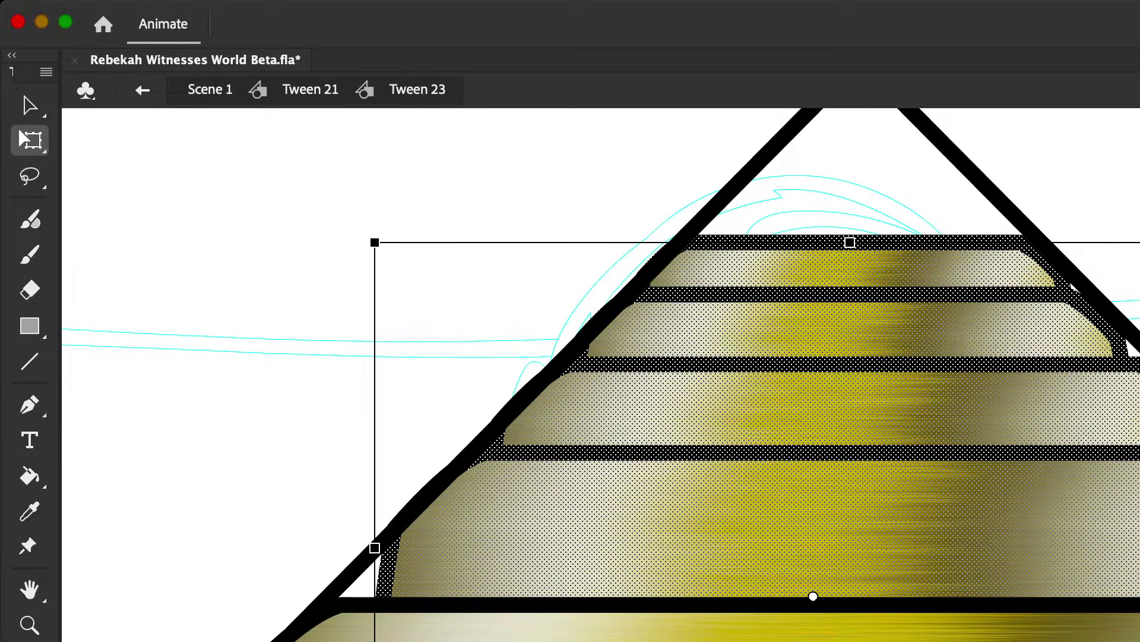
pyautogui.press('super+minus')
pyautogui.press('super+minus')
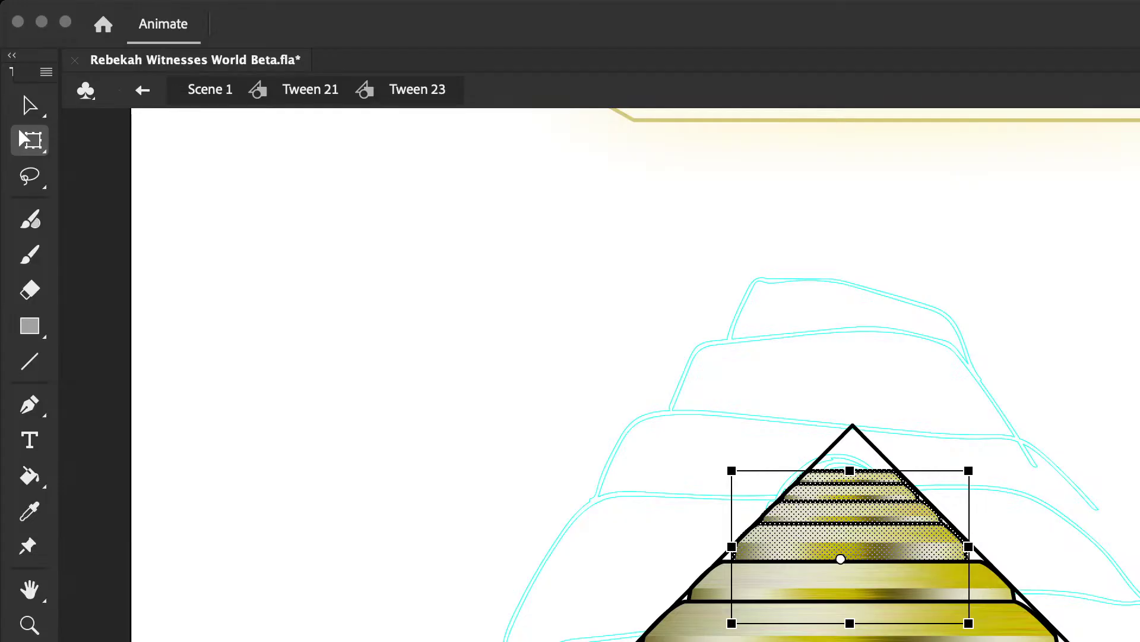
pyautogui.click(1135, 466)
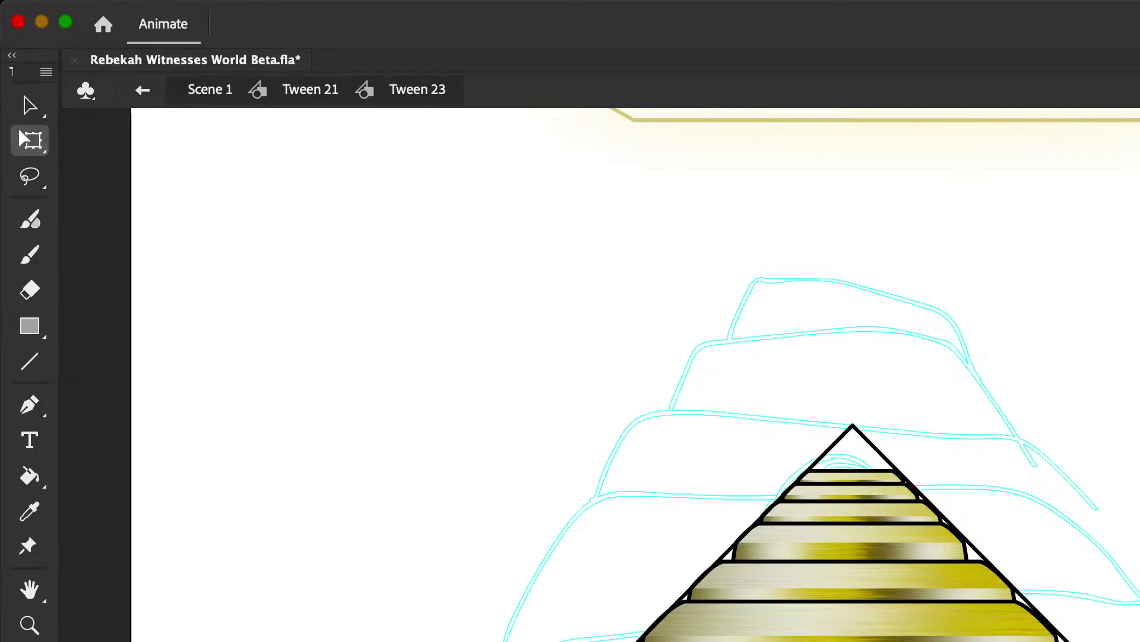
# Step: Hide the guide lines, duplicate the top two gold tiers behind the originals, and raise the copy above the stack
pyautogui.press('super+z')
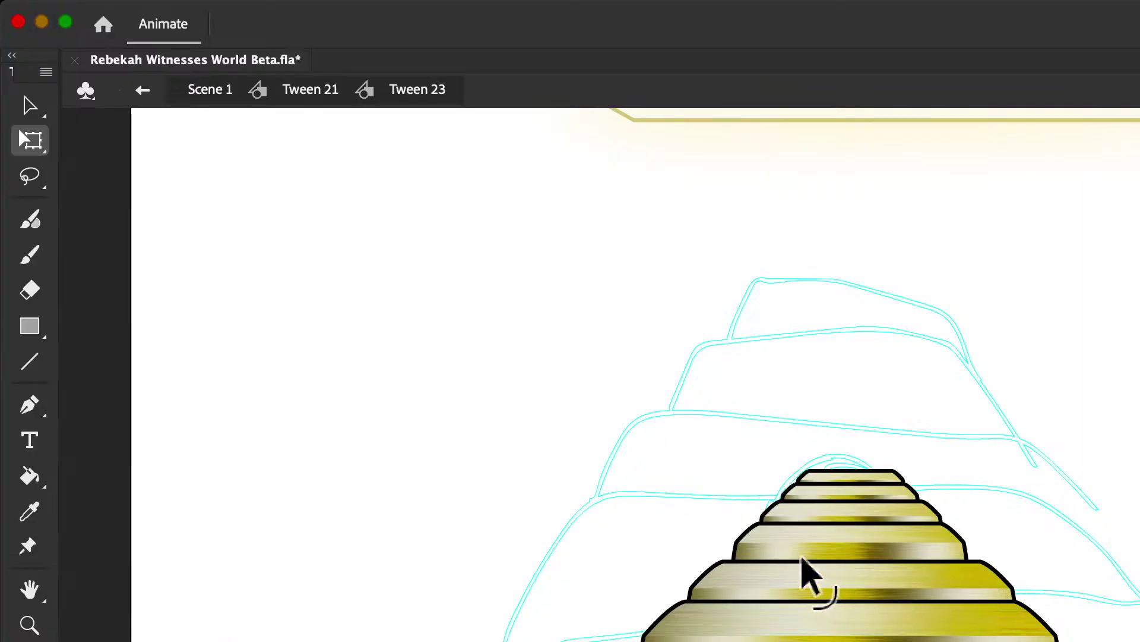
pyautogui.click(830, 492)
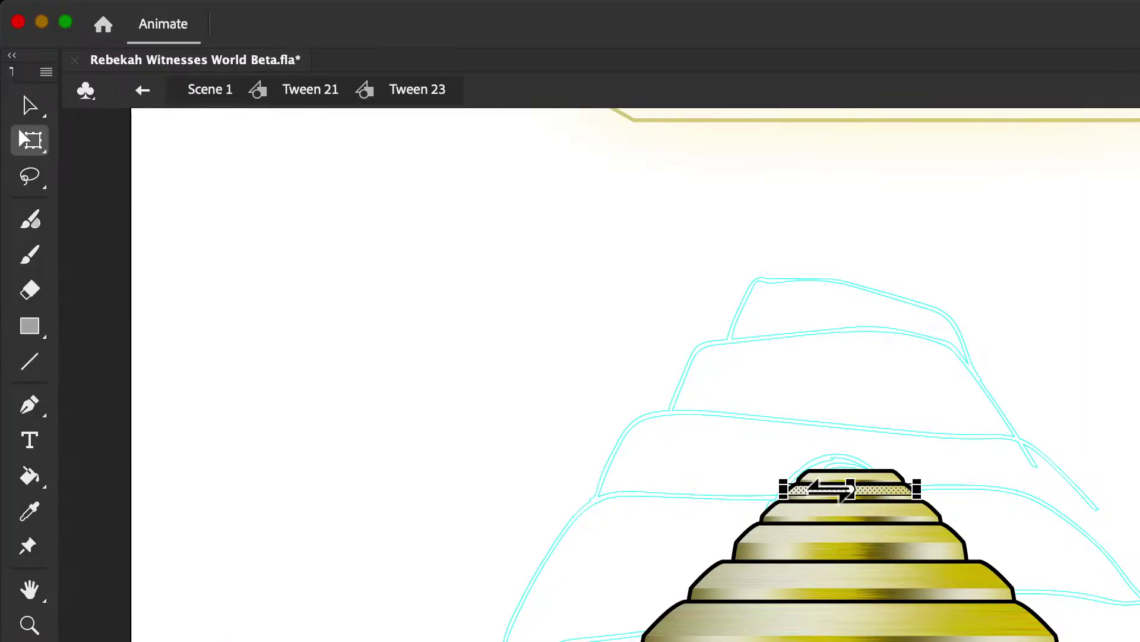
pyautogui.scroll(6, 843, 490)
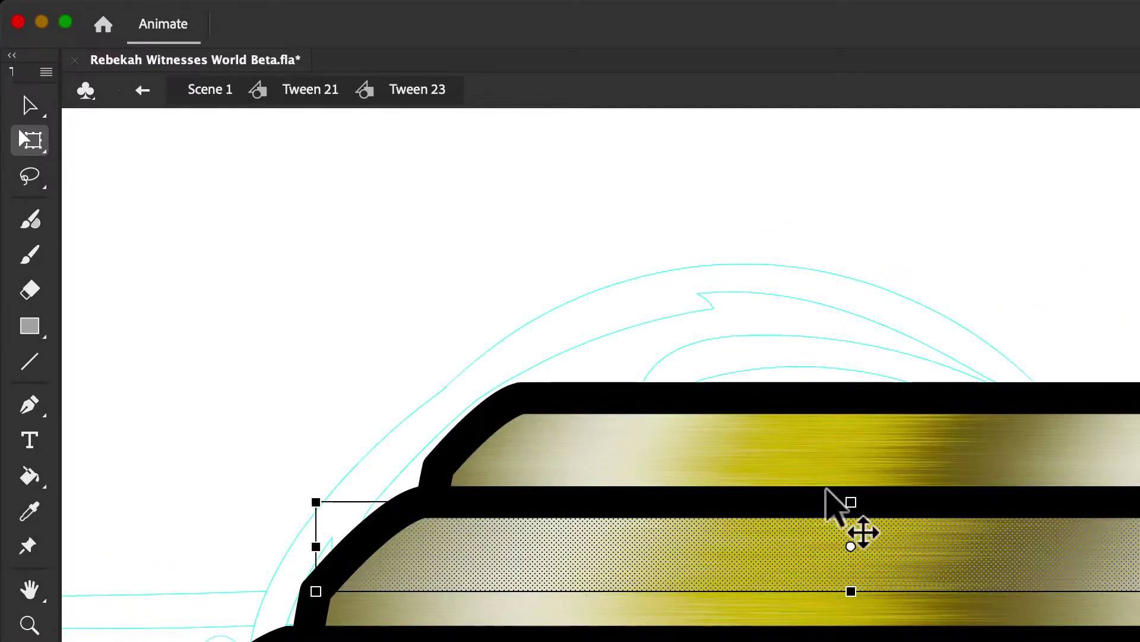
pyautogui.click(687, 608)
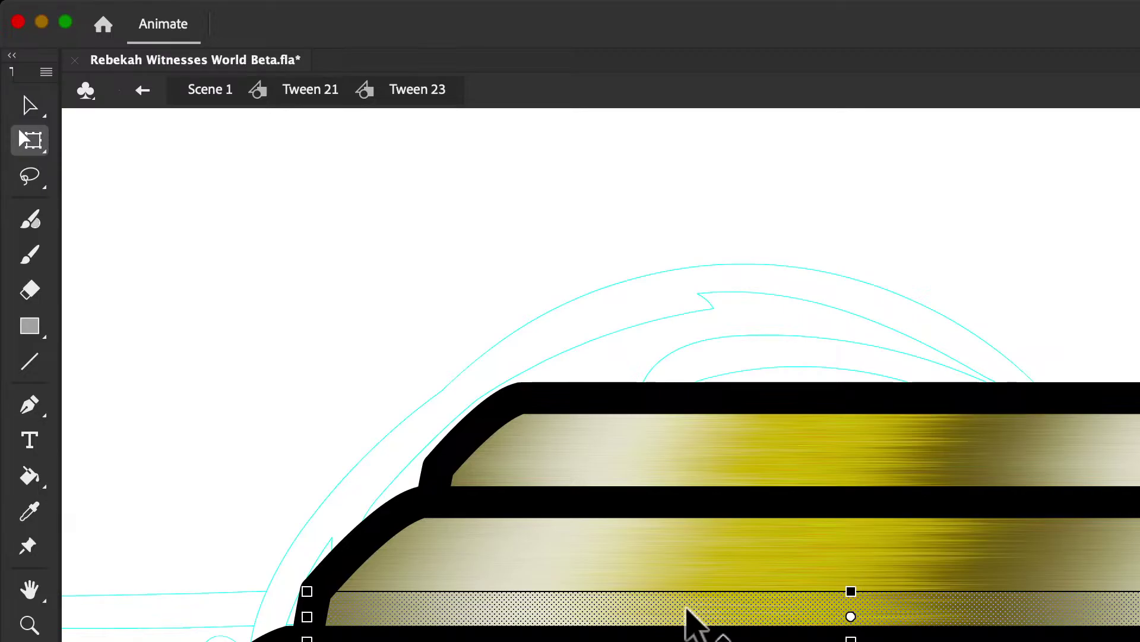
pyautogui.keyDown('shift'); pyautogui.click(591, 562); pyautogui.keyUp('shift')
pyautogui.keyDown('shift'); pyautogui.click(656, 457); pyautogui.keyUp('shift')
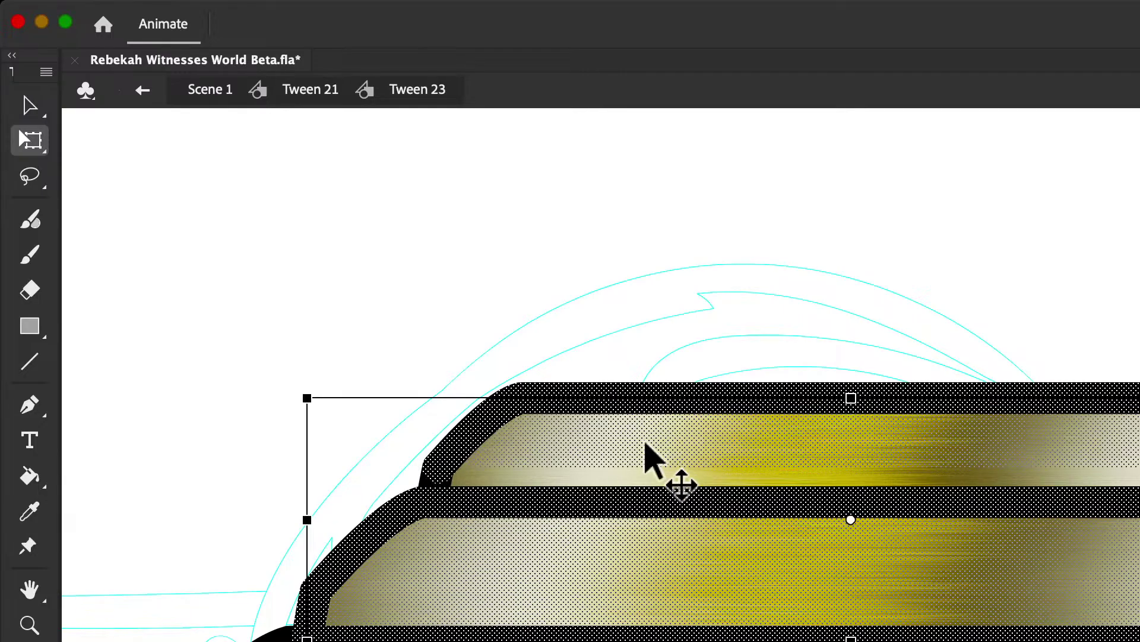
pyautogui.click(29, 107)
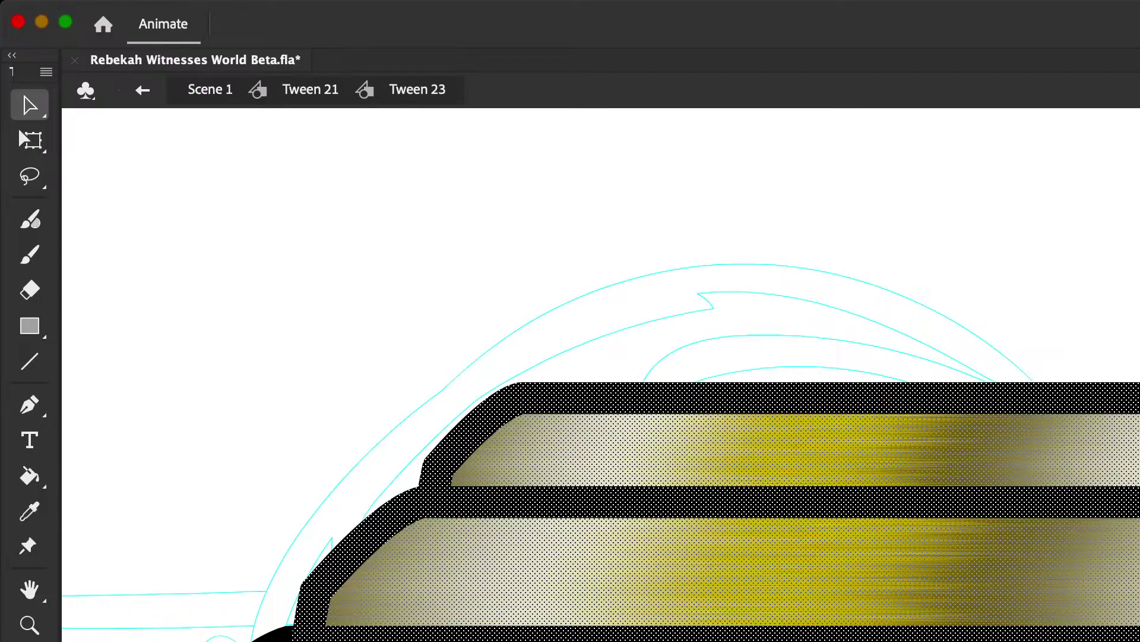
pyautogui.press('Escape')
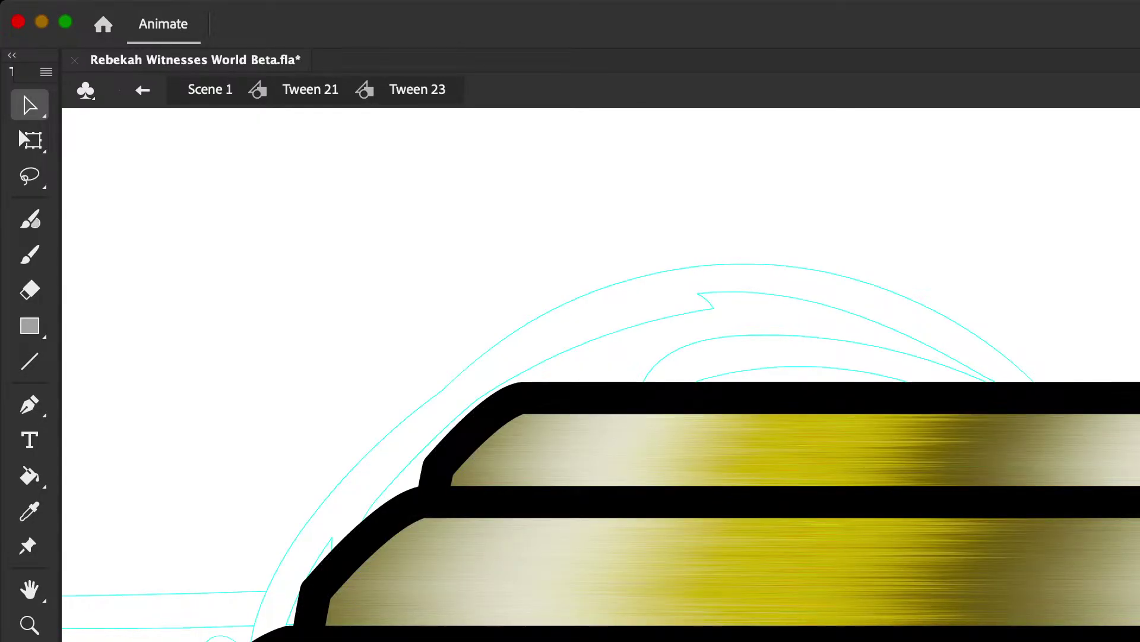
pyautogui.click(23, 139)
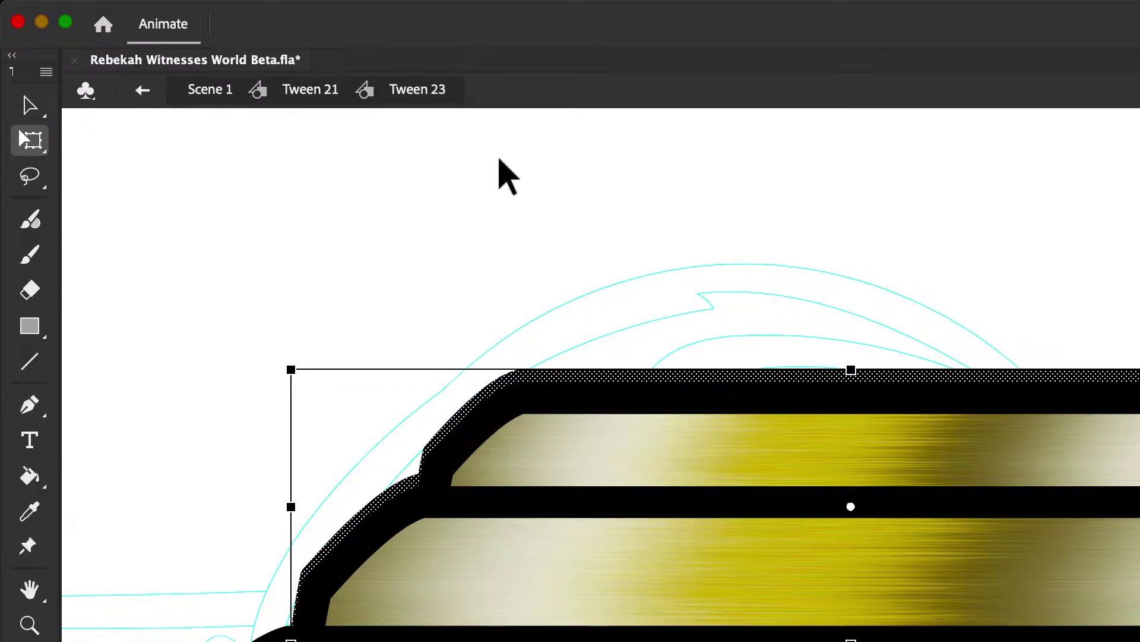
pyautogui.click(31, 104)
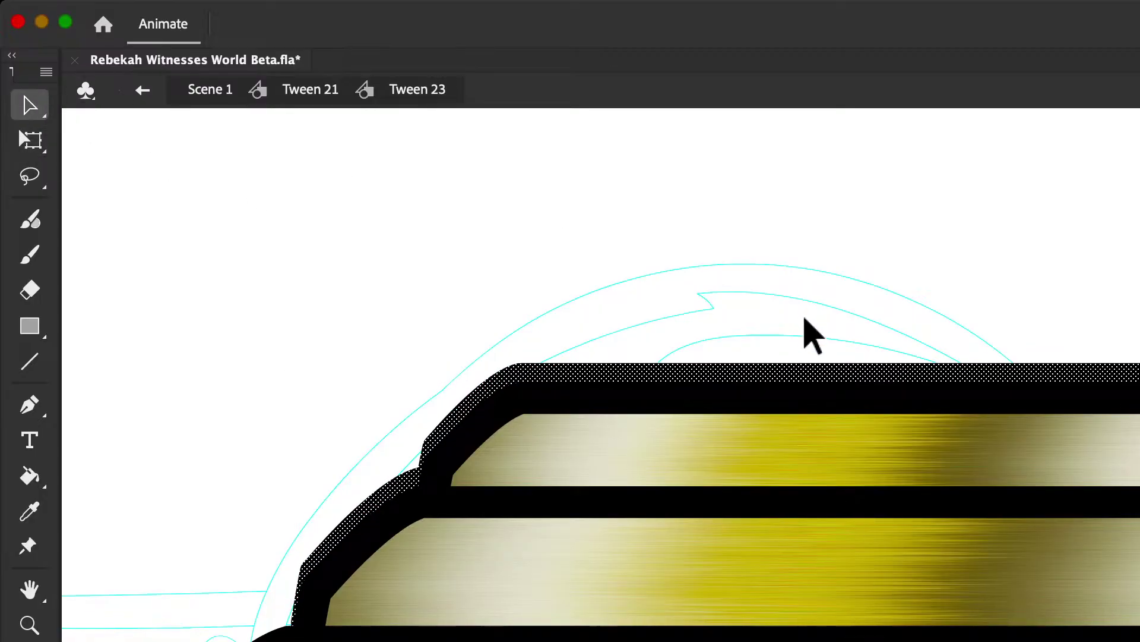
pyautogui.moveTo(831, 363); pyautogui.dragTo(918, 157)
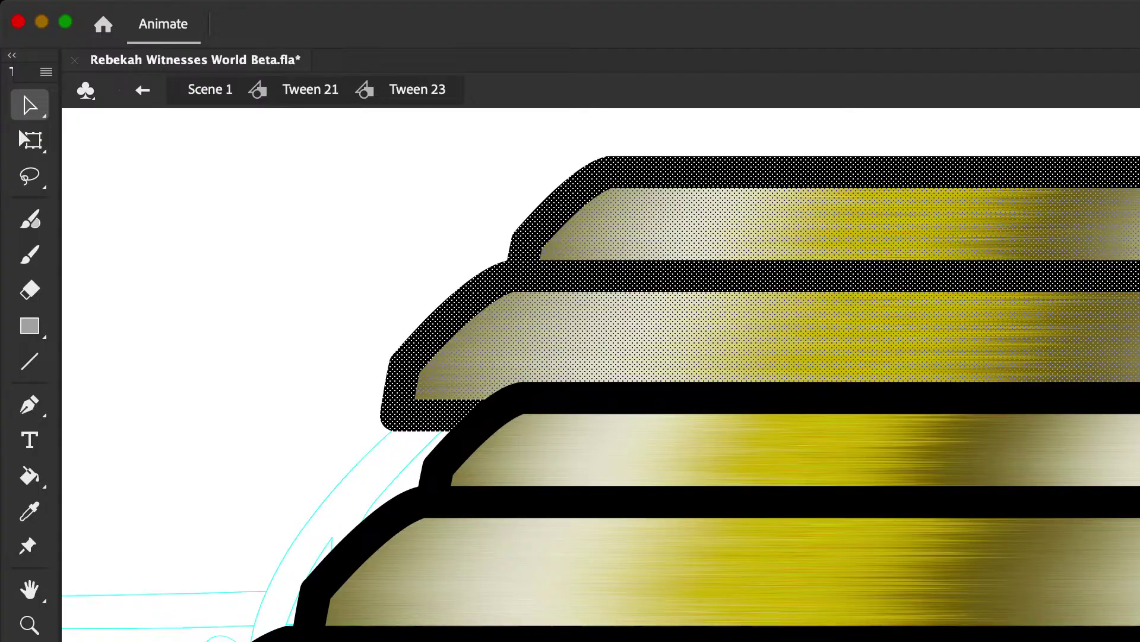
# Step: Align the copied pair to the guide line, set its transform point at the visible base corner, and scale it down between the guides
pyautogui.click(30, 141)
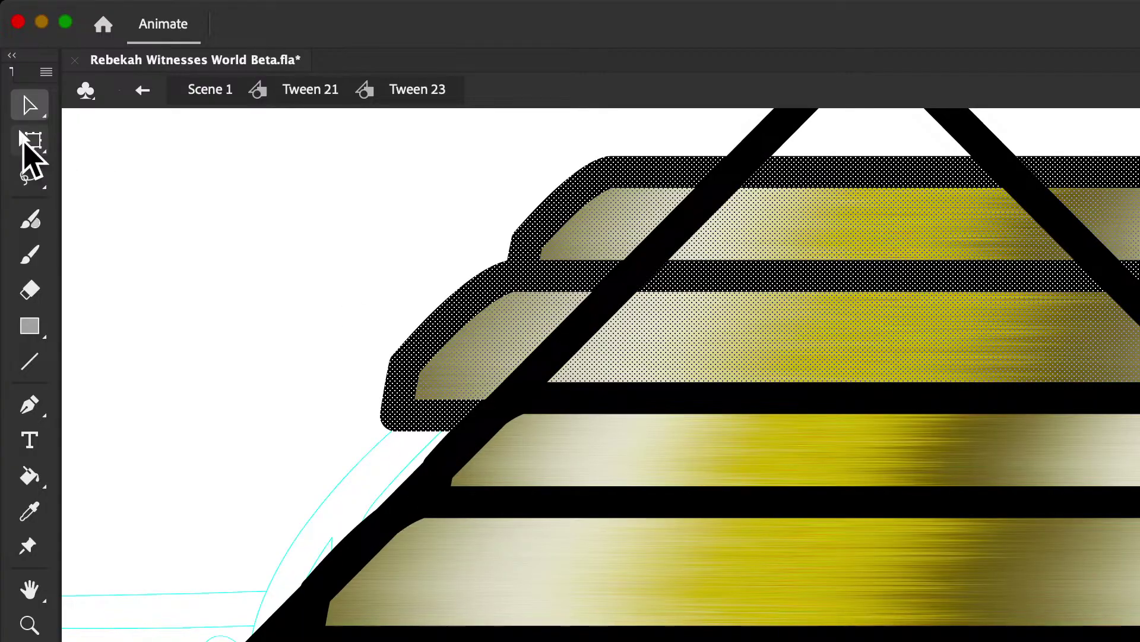
pyautogui.moveTo(412, 369); pyautogui.dragTo(560, 361)
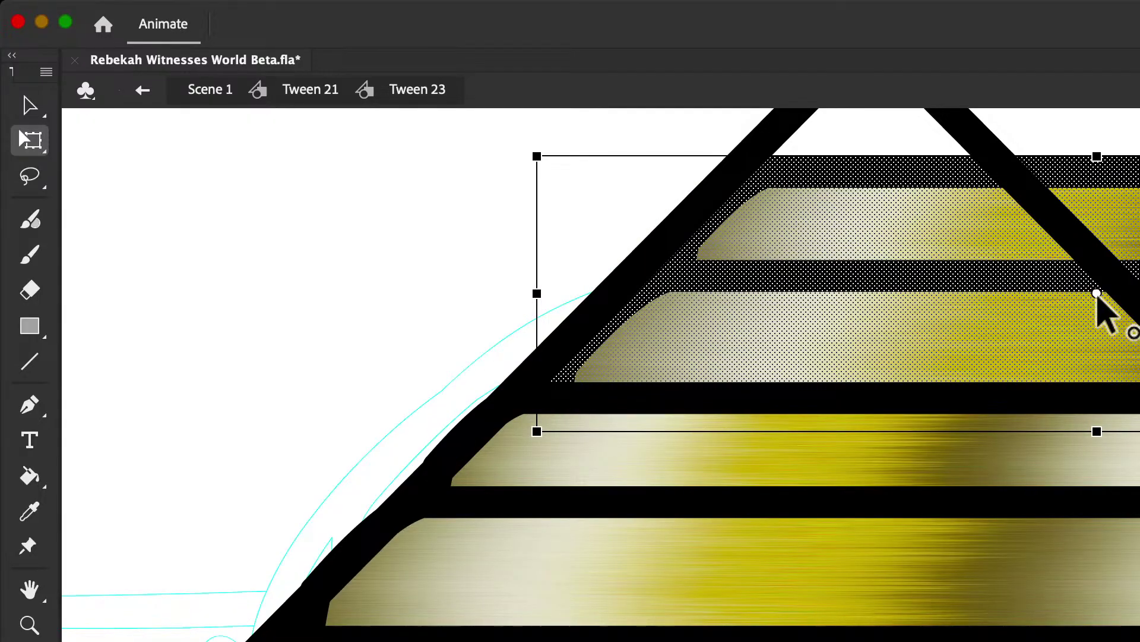
pyautogui.moveTo(1096, 292); pyautogui.dragTo(562, 365)
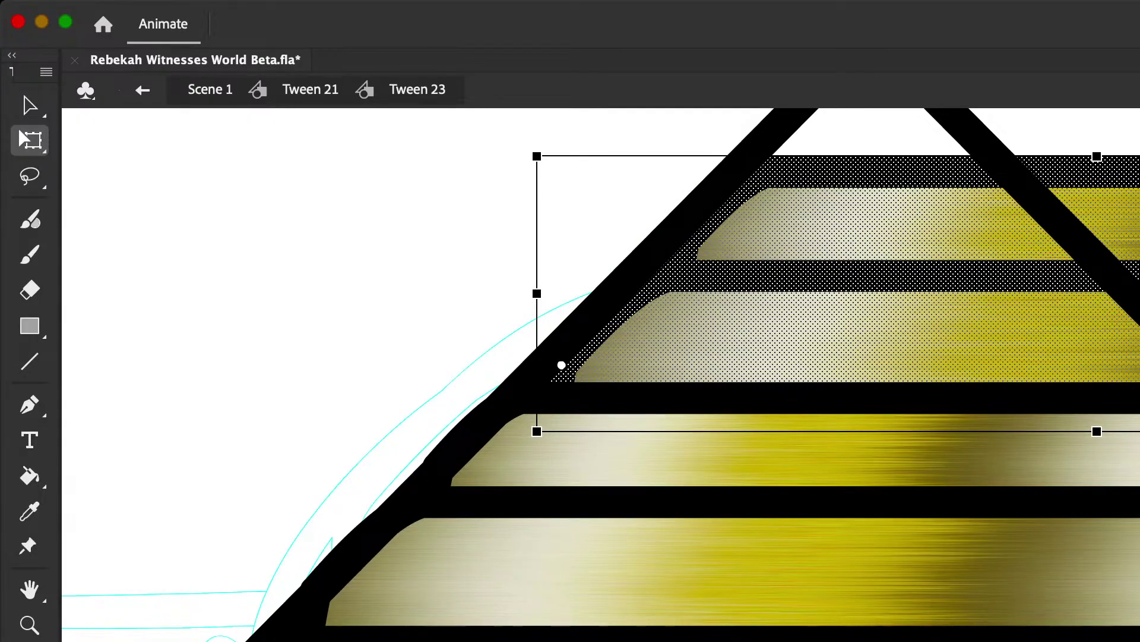
pyautogui.moveTo(537, 156); pyautogui.dragTo(539, 196)
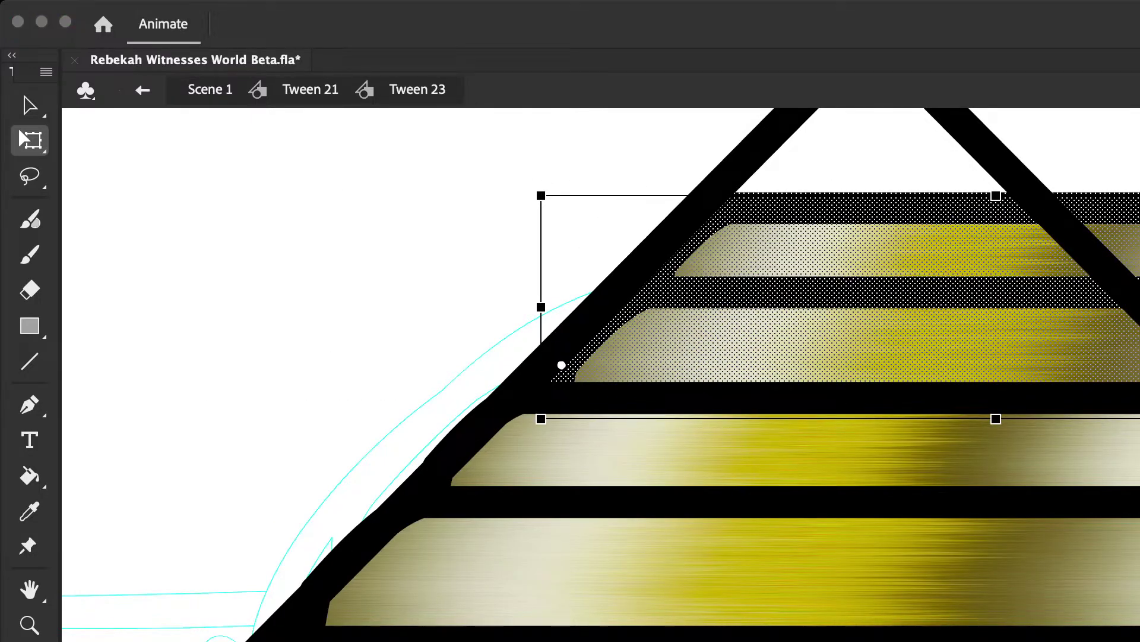
pyautogui.click(1120, 190)
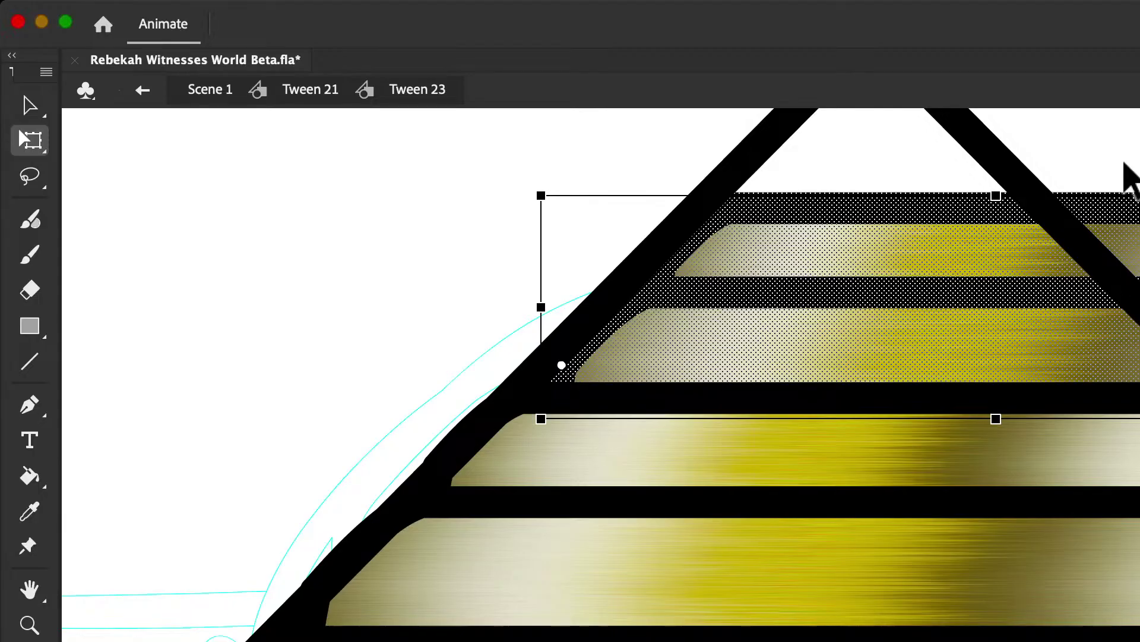
pyautogui.moveTo(1120, 190); pyautogui.dragTo(980, 234)
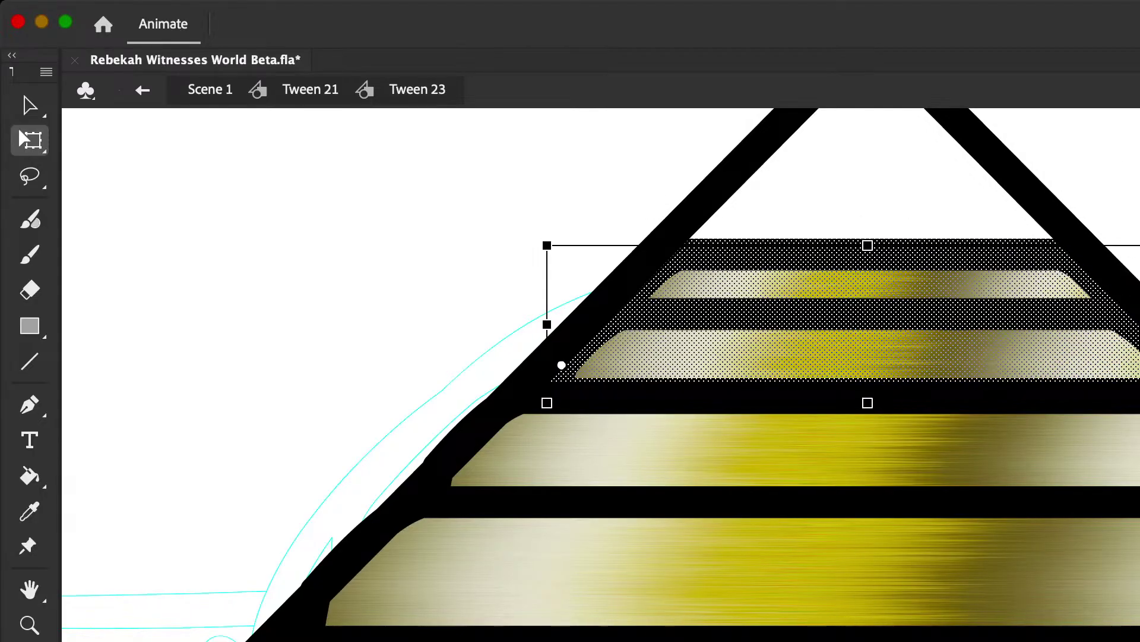
pyautogui.press('Escape')
pyautogui.press('super+z')
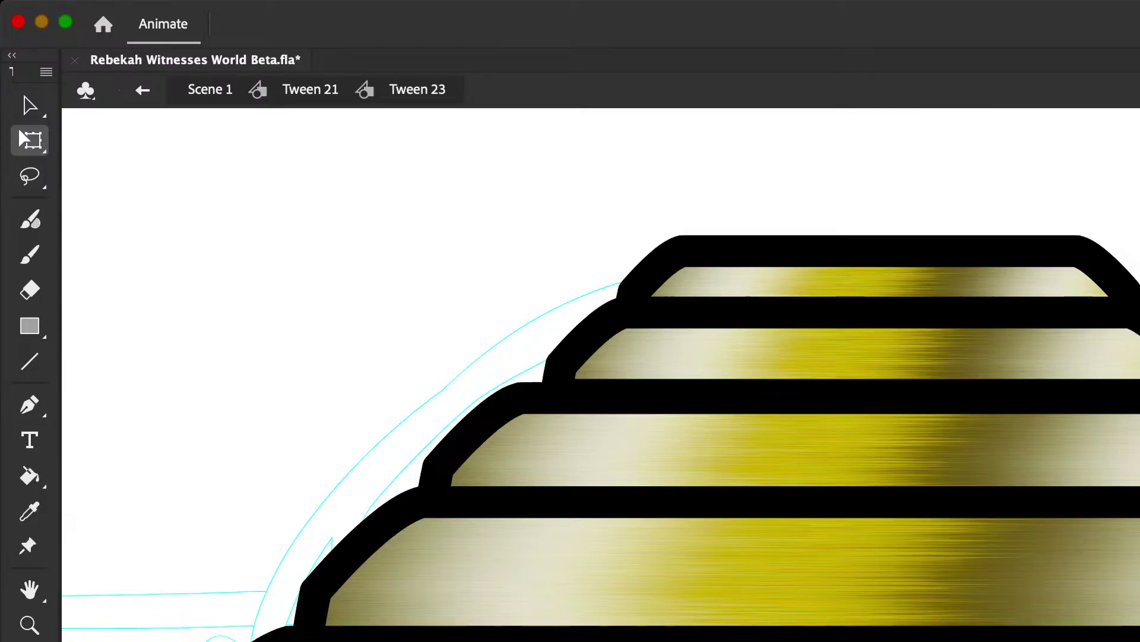
pyautogui.press('super+minus')
pyautogui.press('super+minus')
pyautogui.press('super+minus')
pyautogui.press('super+minus')
pyautogui.press('super+equal')
pyautogui.press('super+equal')
pyautogui.scroll(-10, 1018, 547)
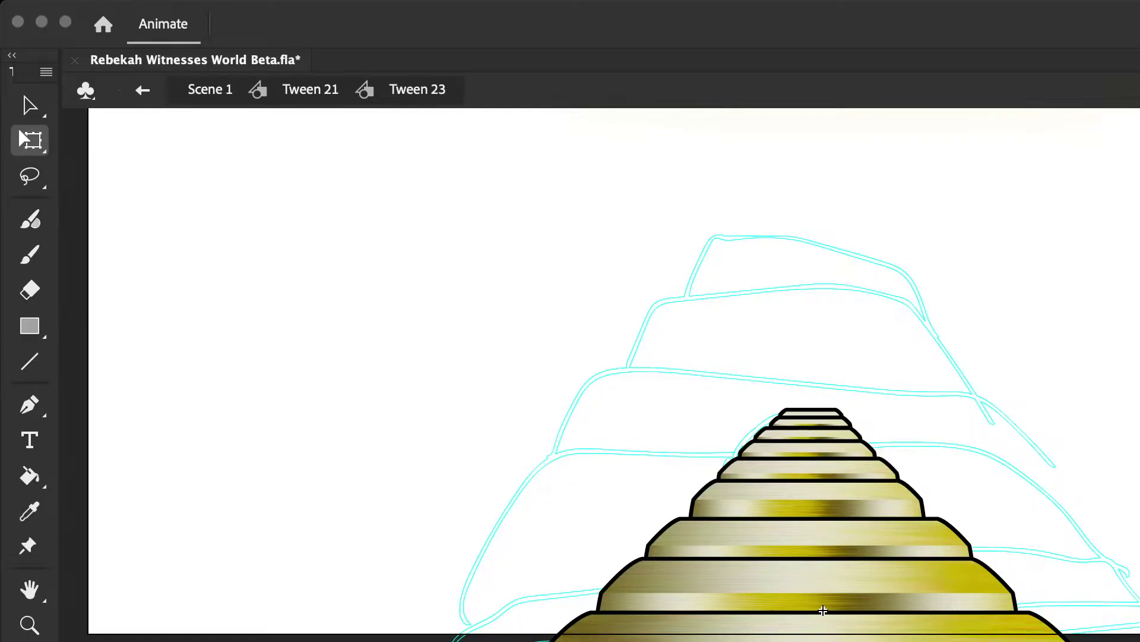
pyautogui.click(823, 610)
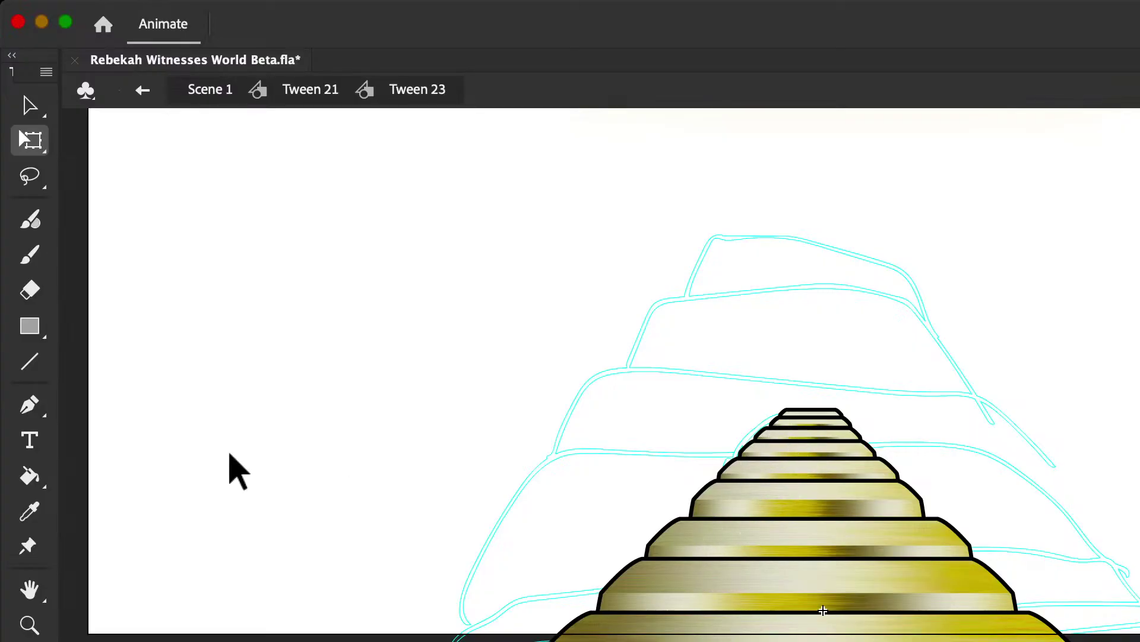
pyautogui.scroll(-5, 801, 529)
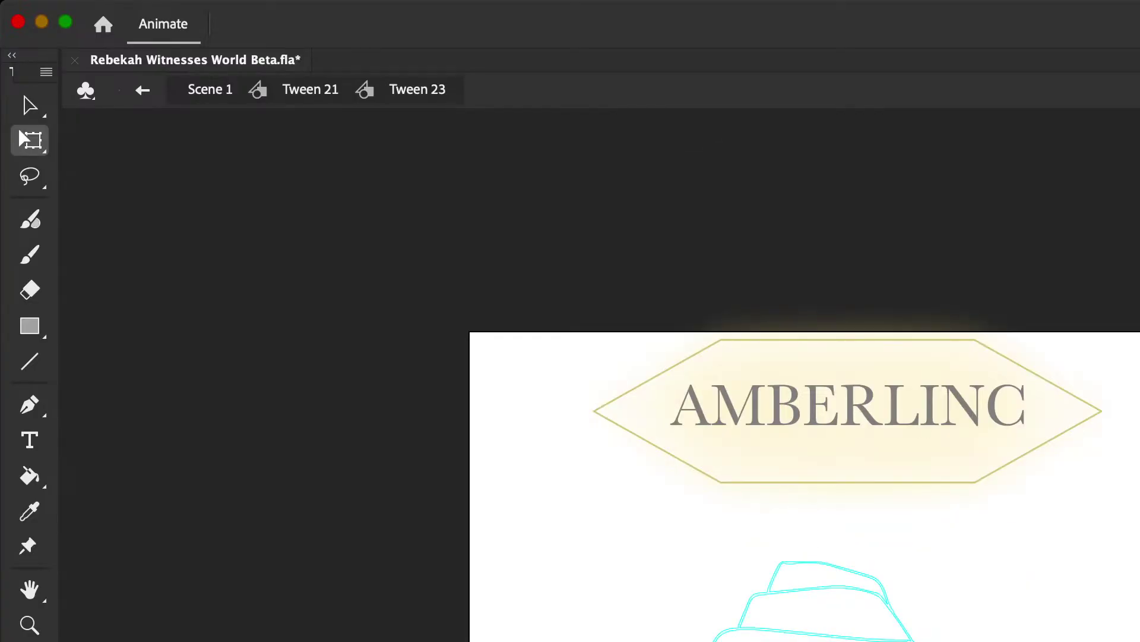
# Step: Change the thick black outlines of all stacked tiers to thin gold lines
pyautogui.moveTo(547, 477); pyautogui.dragTo(848, 590)
pyautogui.press('super+minus')
pyautogui.press('super+minus')
pyautogui.press('super+equal')
pyautogui.press('super+equal')
pyautogui.press('super+equal')
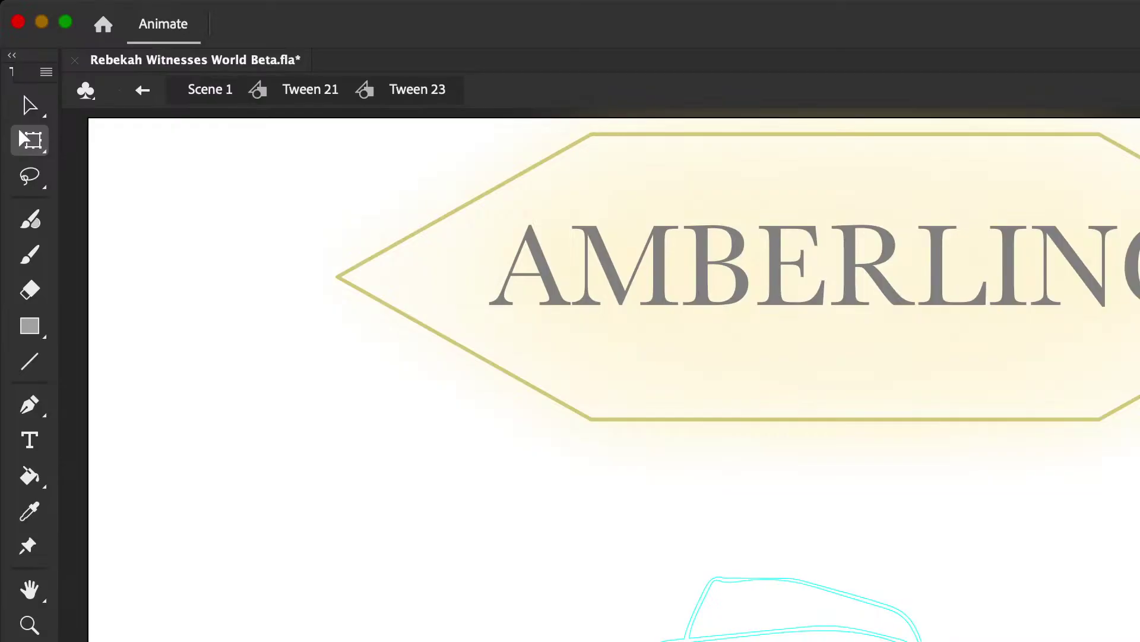
pyautogui.scroll(-3, 614, 374)
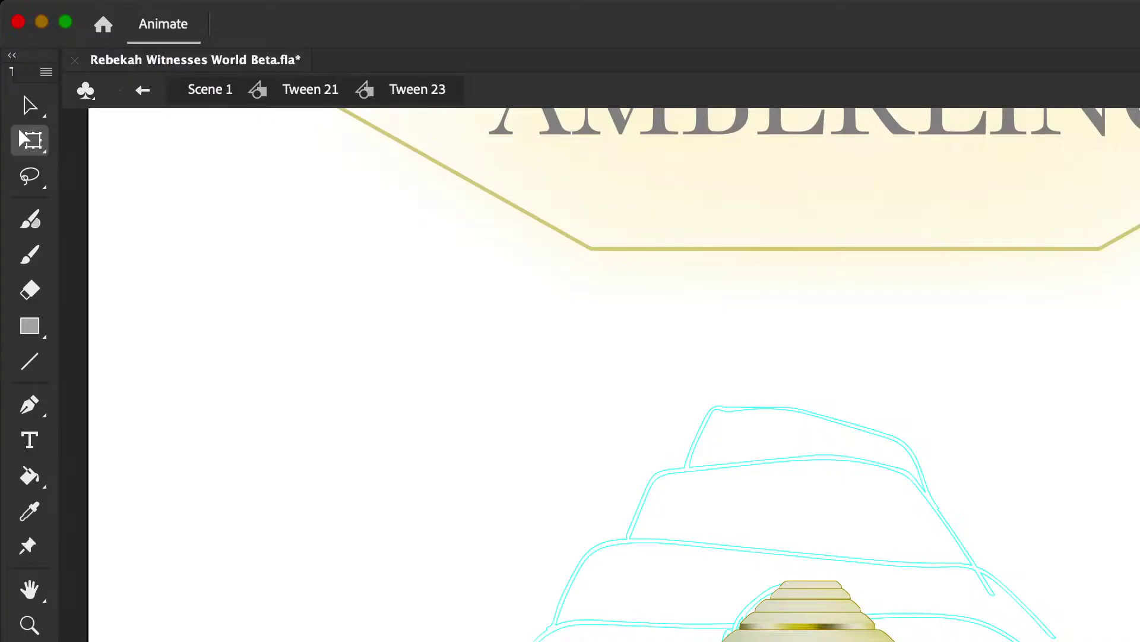
pyautogui.scroll(-6, 823, 438)
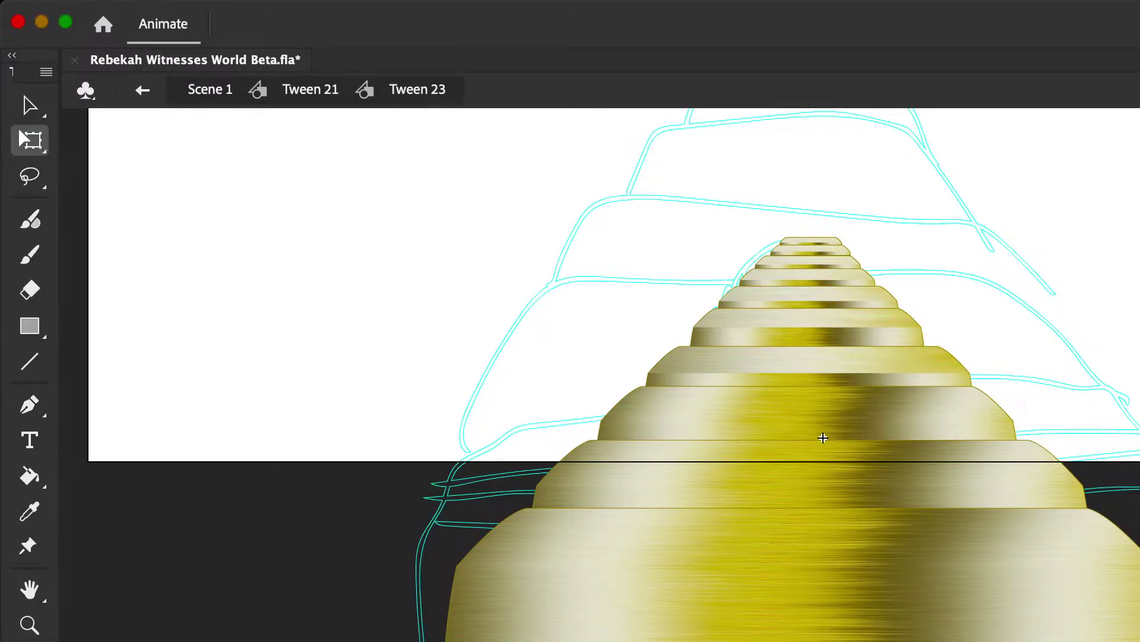
# Step: Try removing all tiers above the second one to expose the sketch beneath, and undo the removal
pyautogui.click(636, 476)
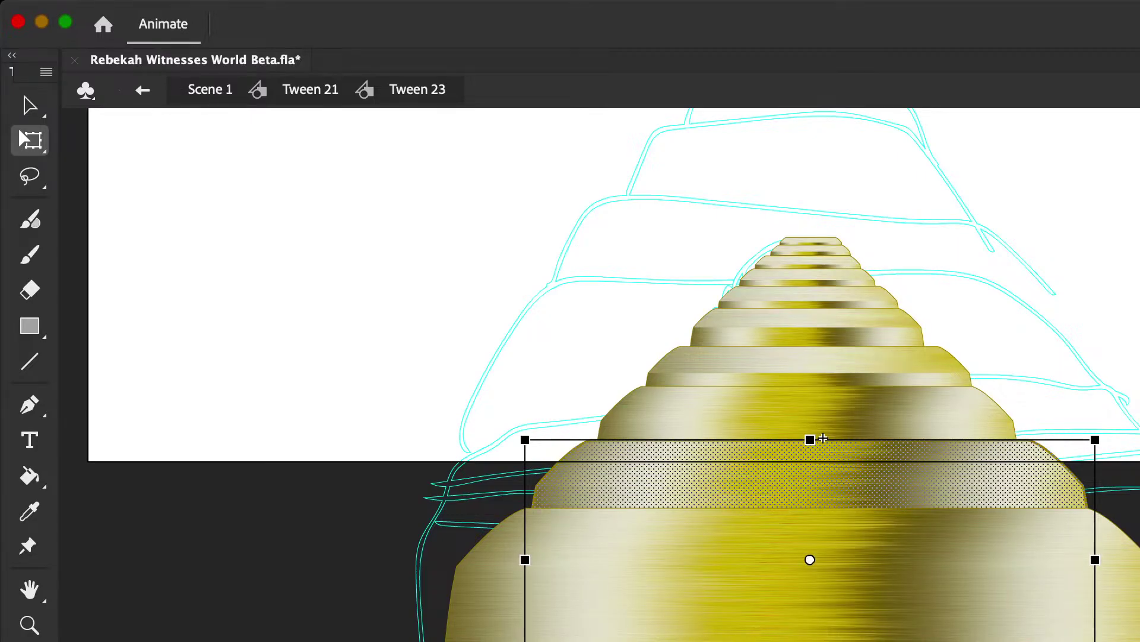
pyautogui.keyDown('shift'); pyautogui.click(823, 437); pyautogui.keyUp('shift')
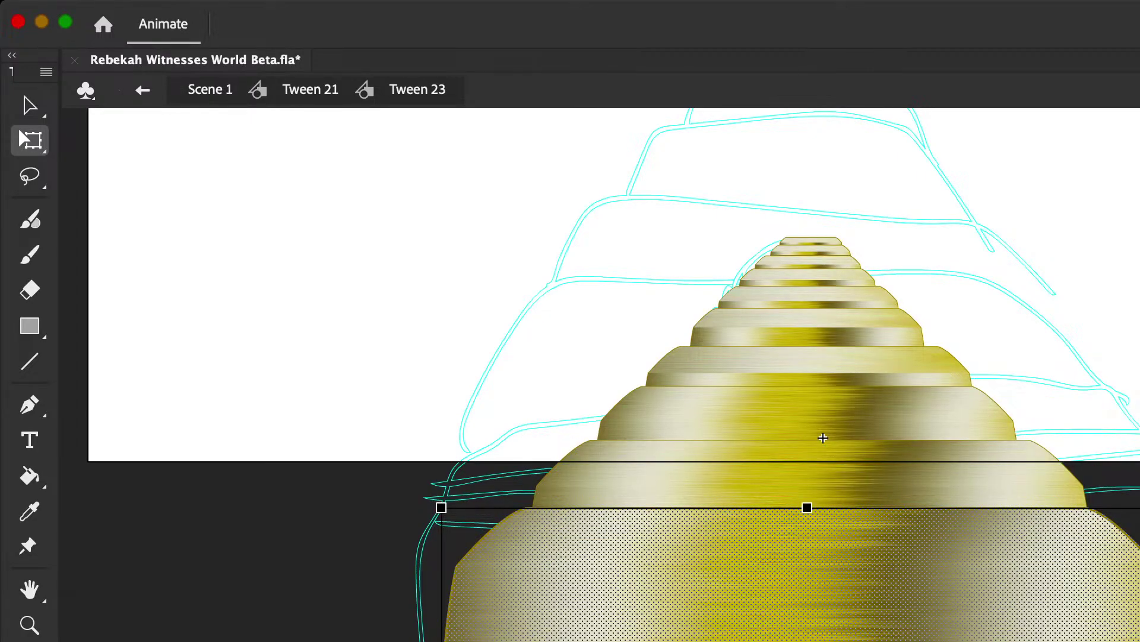
pyautogui.click(823, 437)
pyautogui.keyDown('shift'); pyautogui.click(824, 438); pyautogui.keyUp('shift')
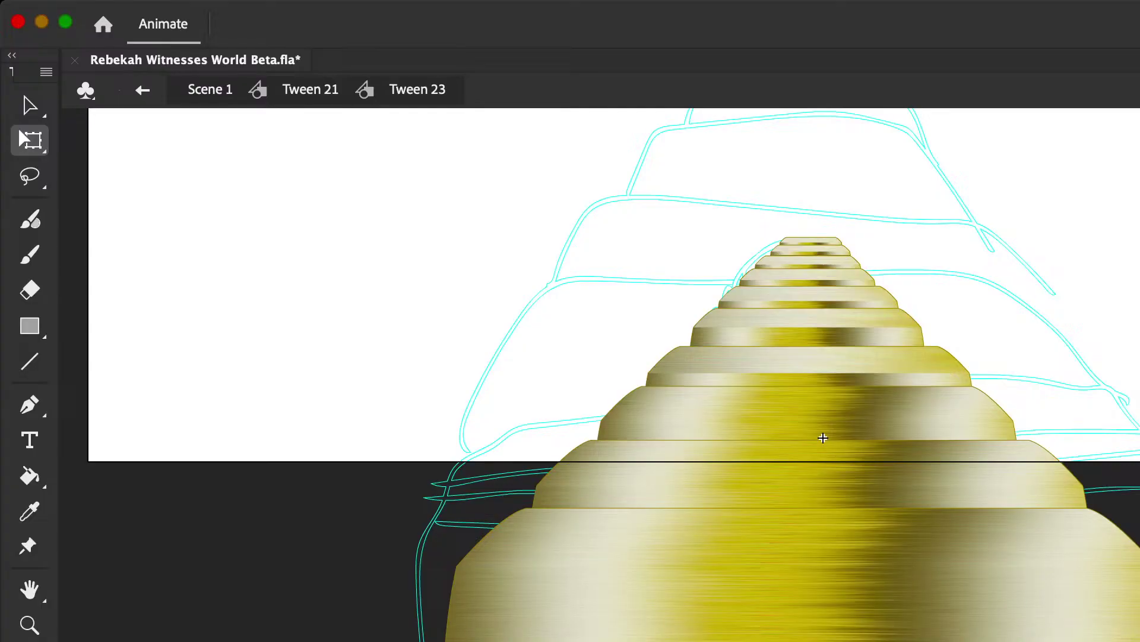
pyautogui.click(823, 438)
pyautogui.press('BackSpace')
pyautogui.click(823, 438)
pyautogui.press('BackSpace')
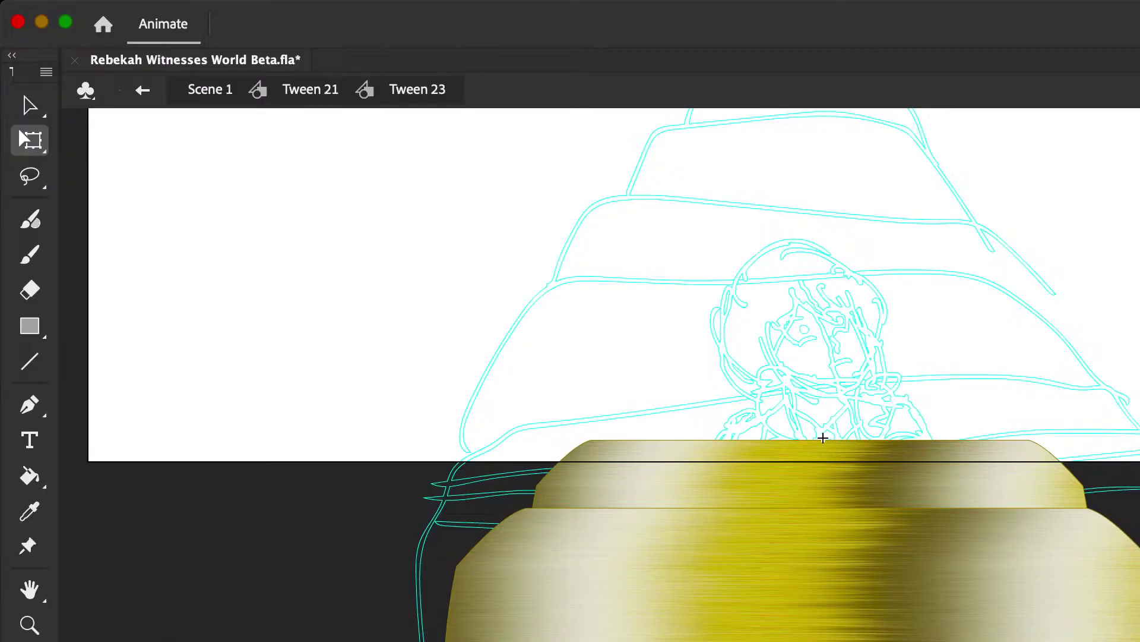
pyautogui.press('super+z')
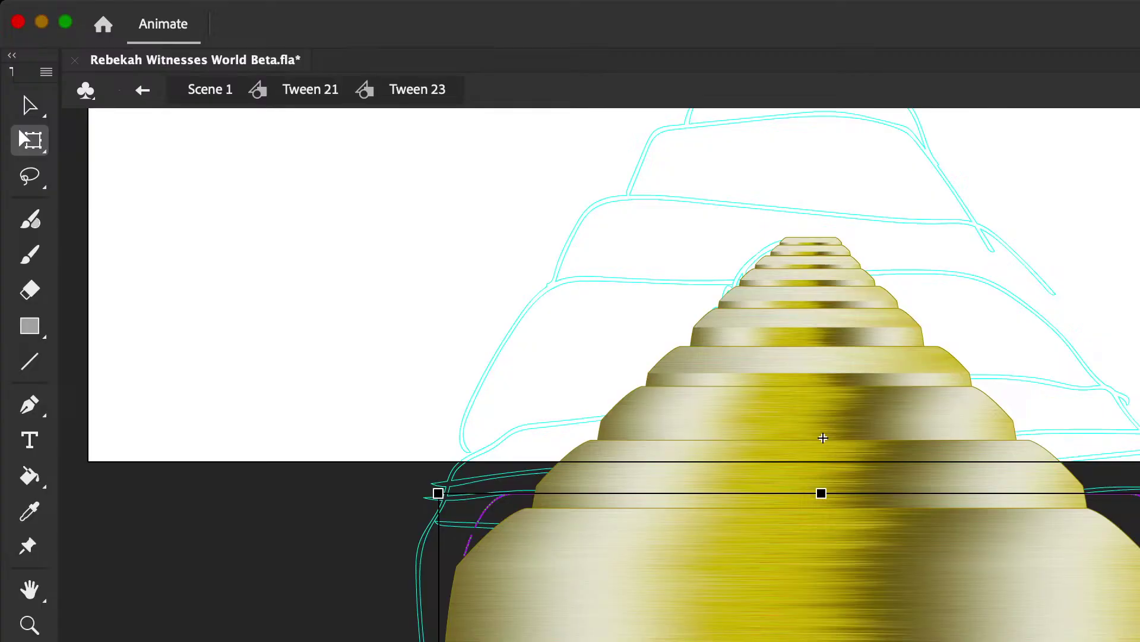
# Step: Hide the rough sketch outlines and add the Pencil tool to the toolbar as the active tool
pyautogui.click(822, 438)
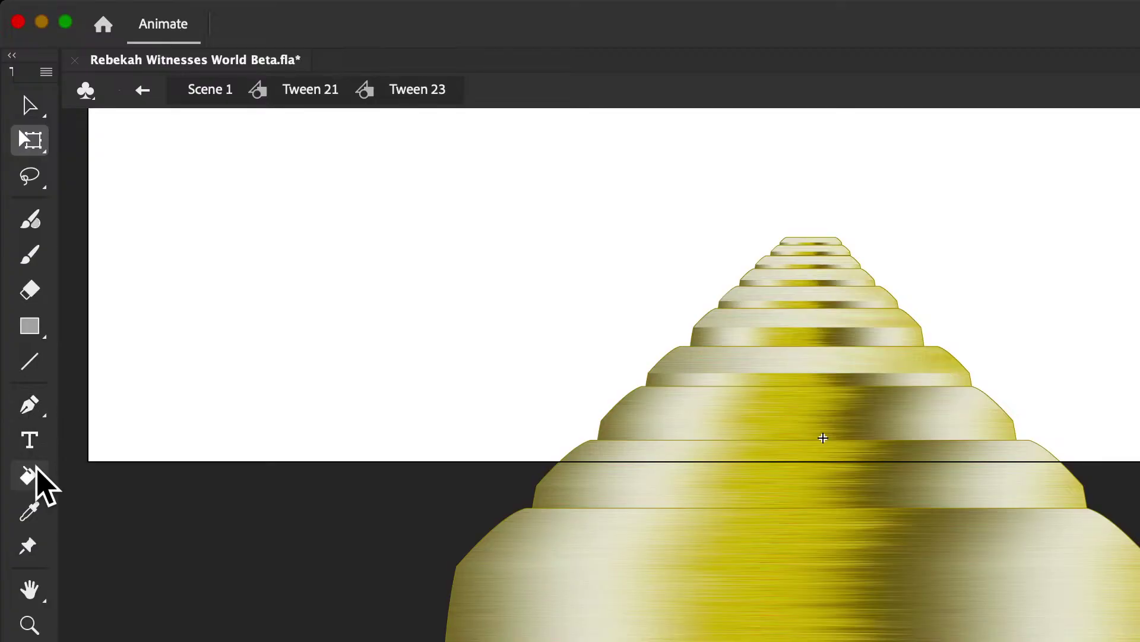
pyautogui.click(38, 404)
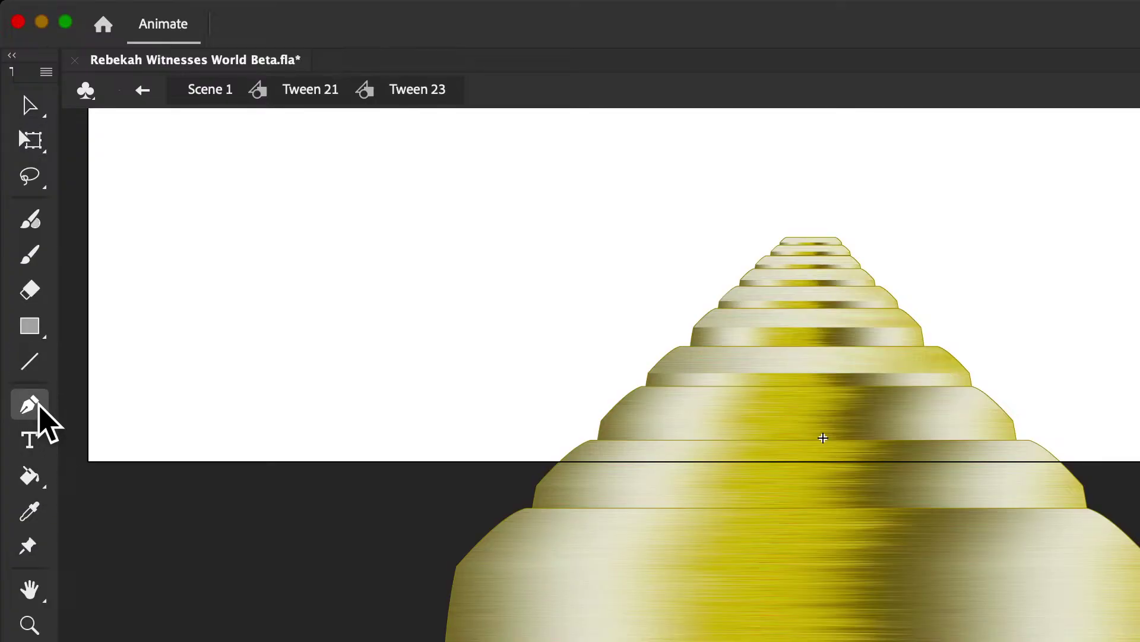
pyautogui.moveTo(237, 567)
pyautogui.mouseDown()
pyautogui.moveTo(267, 466)
pyautogui.moveTo(229, 389)
pyautogui.moveTo(234, 406)
pyautogui.moveTo(1, 227)
pyautogui.moveTo(30, 217)
pyautogui.mouseUp()
pyautogui.click(29, 220)
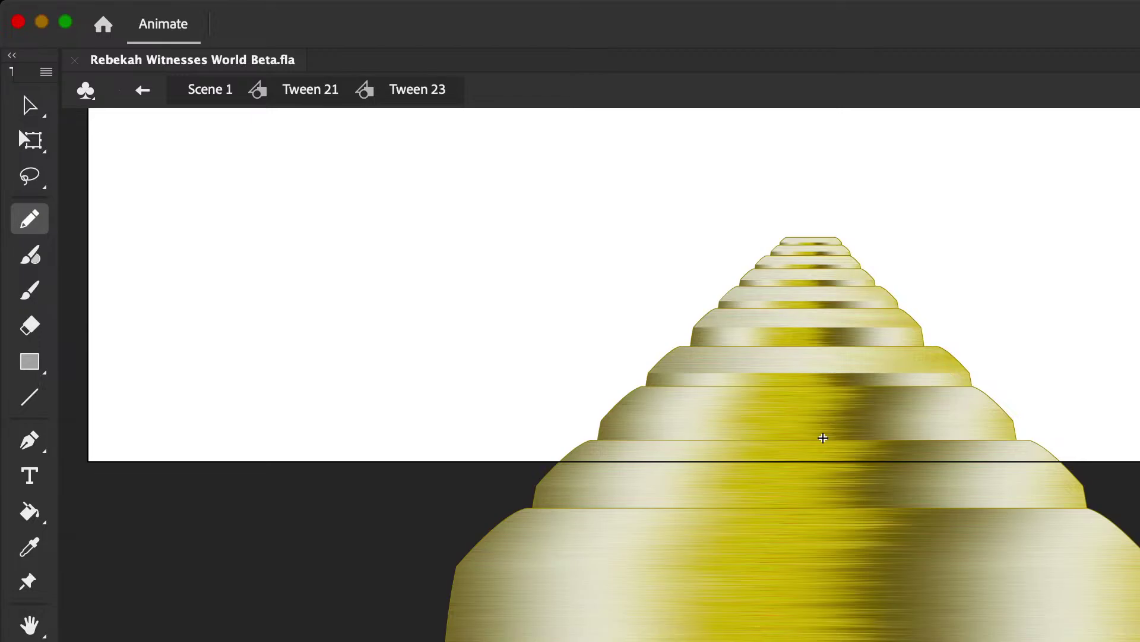
pyautogui.scroll(3, 823, 438)
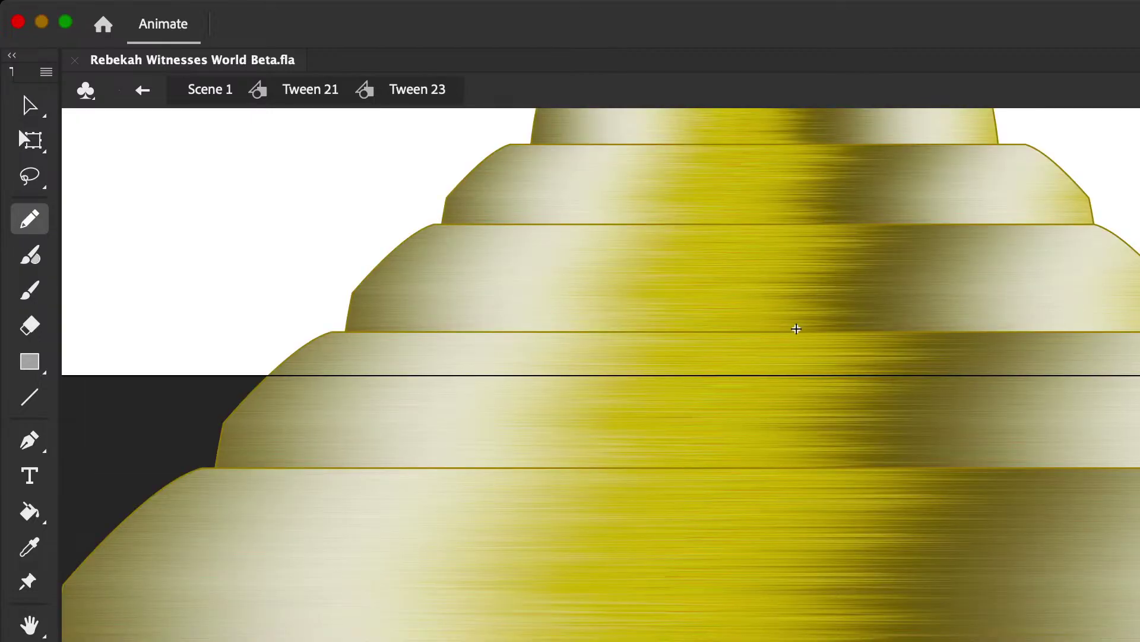
pyautogui.scroll(-3, 823, 437)
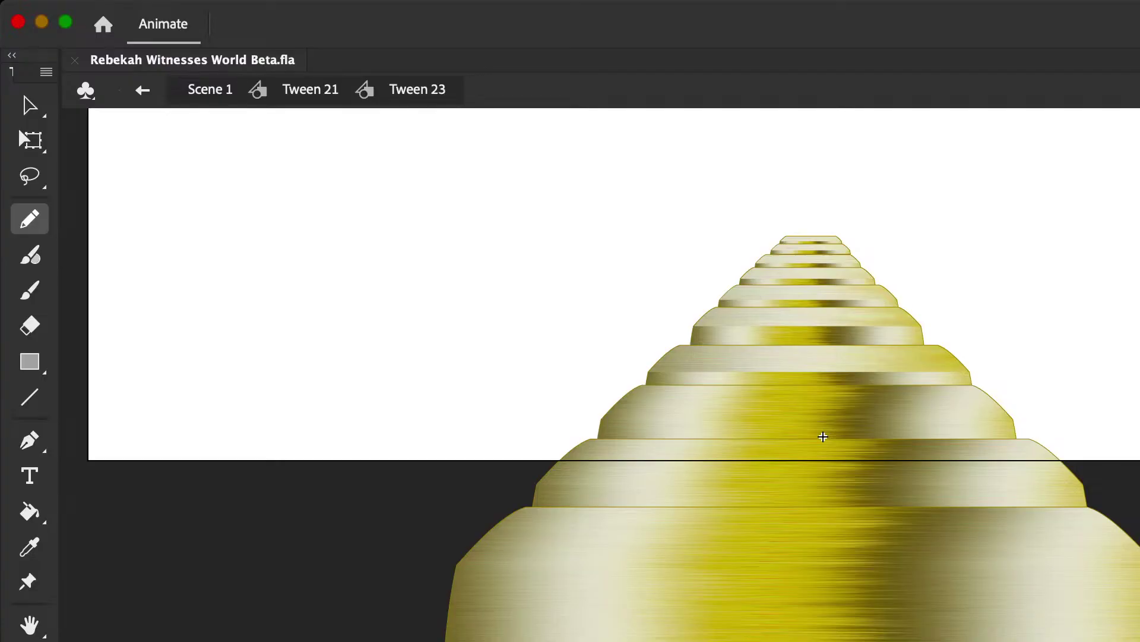
# Step: Try deleting the two tiers in the middle of the gold stack, and undo the deletion
pyautogui.click(29, 106)
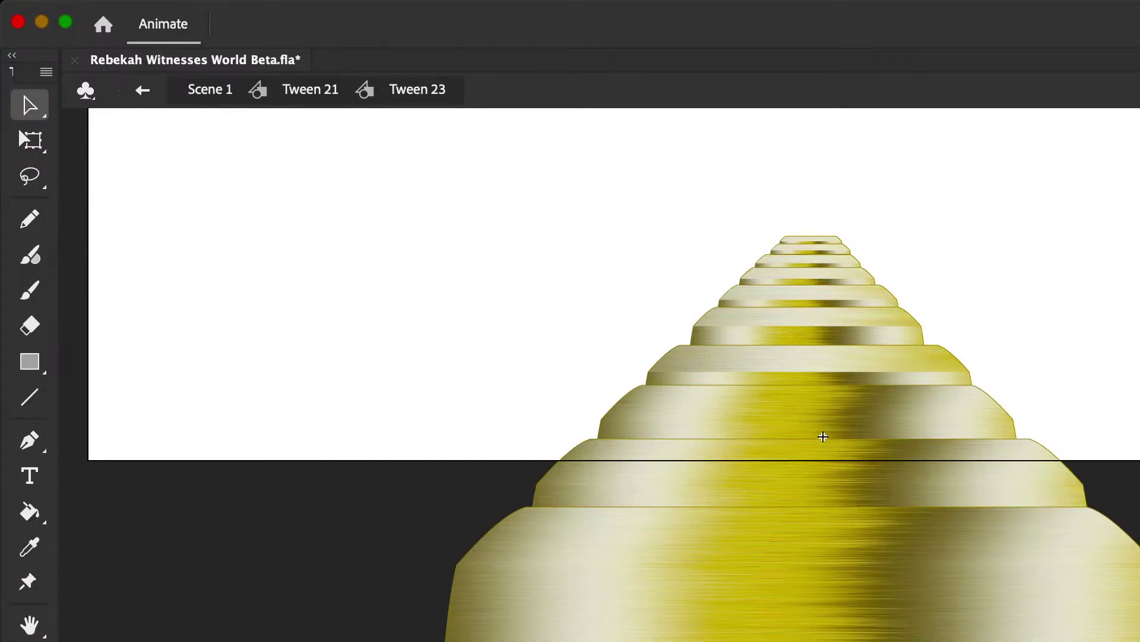
pyautogui.press('Delete')
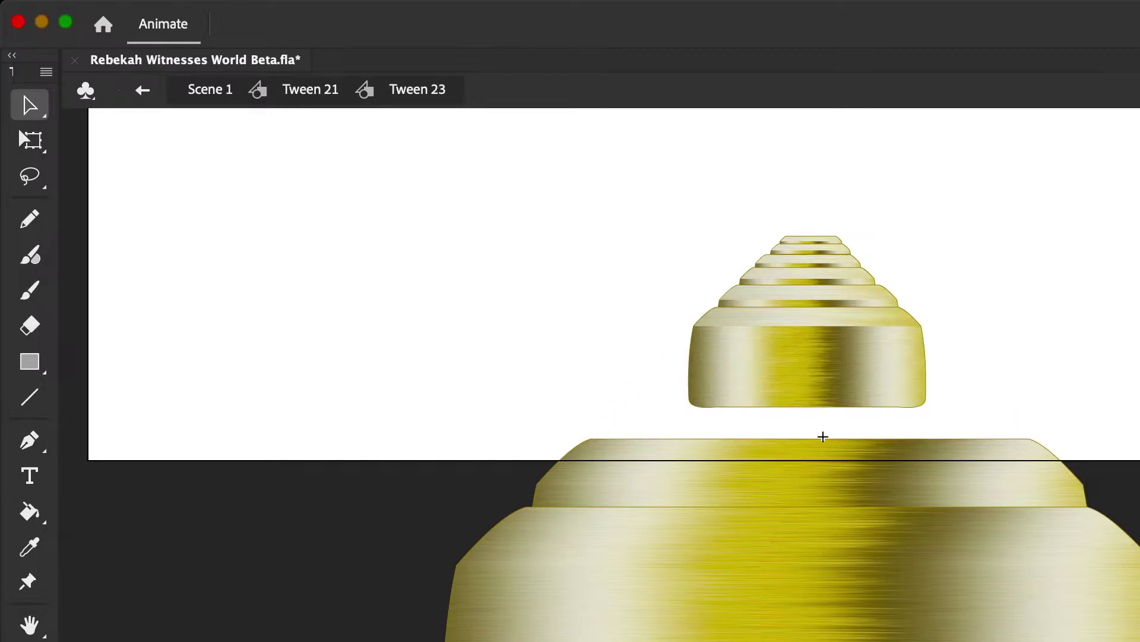
pyautogui.press('super+z')
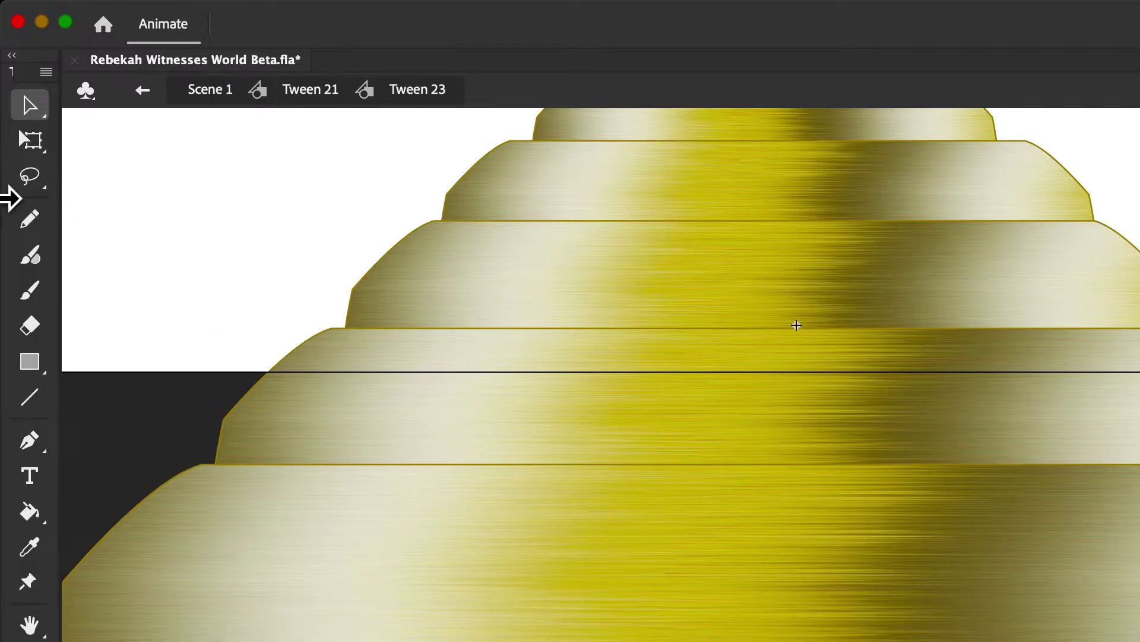
# Step: Sketch a freehand circle for a figure's head over the middle tiers with the Pencil tool, undoing the misplaced vertical line
pyautogui.click(30, 219)
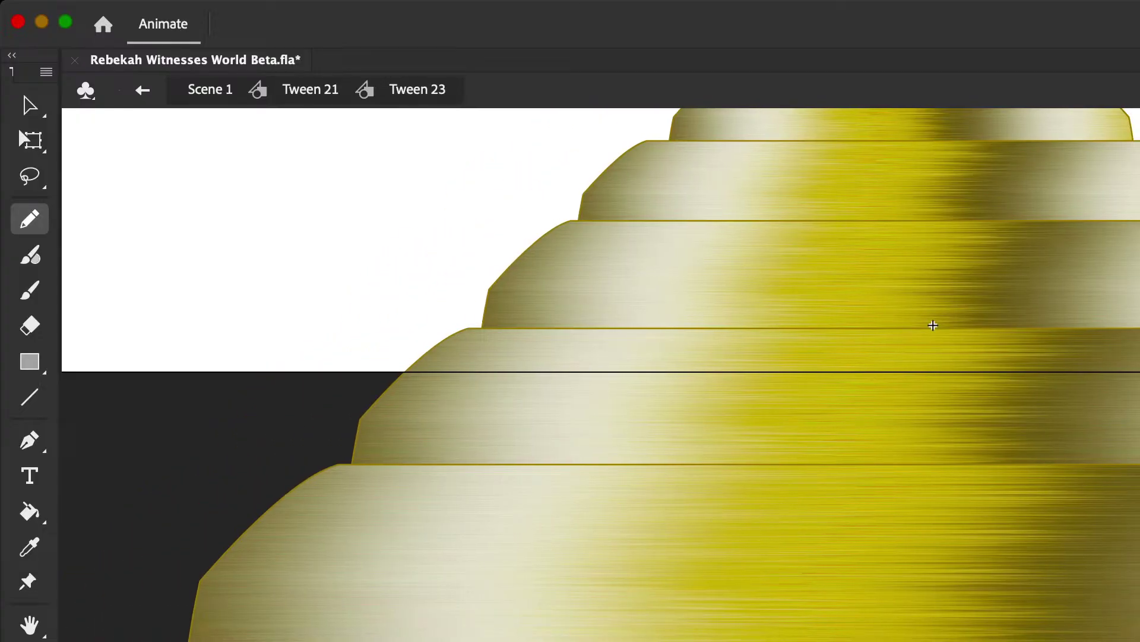
pyautogui.moveTo(933, 325); pyautogui.dragTo(933, 555)
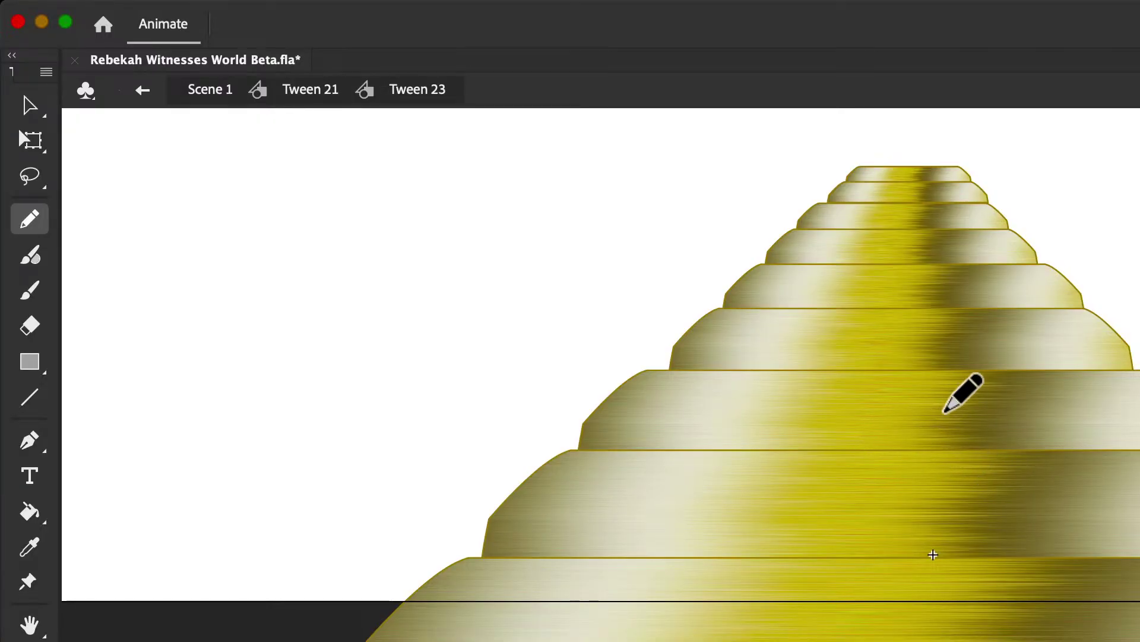
pyautogui.moveTo(954, 405)
pyautogui.mouseDown()
pyautogui.moveTo(891, 396)
pyautogui.moveTo(864, 417)
pyautogui.moveTo(851, 455)
pyautogui.moveTo(870, 499)
pyautogui.moveTo(930, 521)
pyautogui.moveTo(968, 494)
pyautogui.moveTo(979, 449)
pyautogui.moveTo(974, 421)
pyautogui.moveTo(919, 396)
pyautogui.mouseUp()
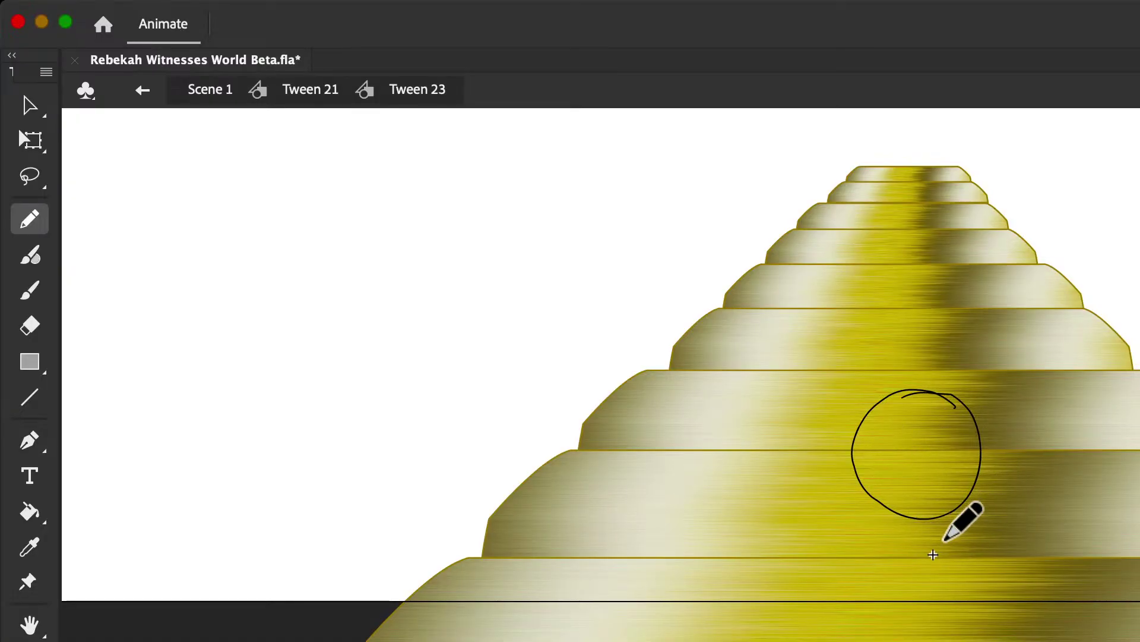
pyautogui.moveTo(947, 530); pyautogui.dragTo(948, 443)
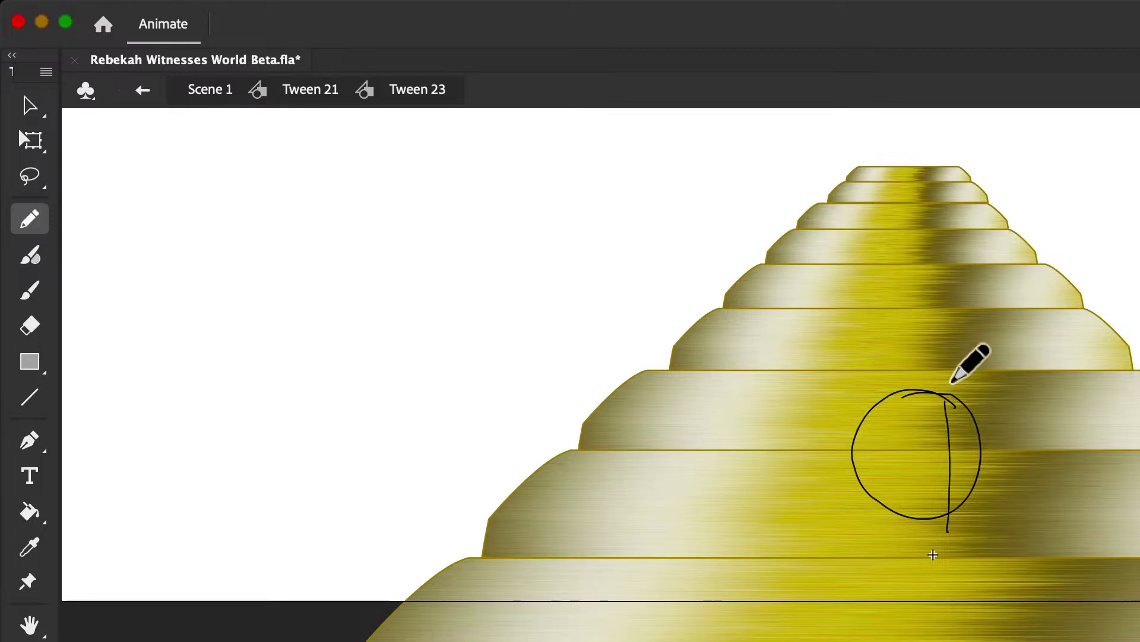
pyautogui.press('super+z')
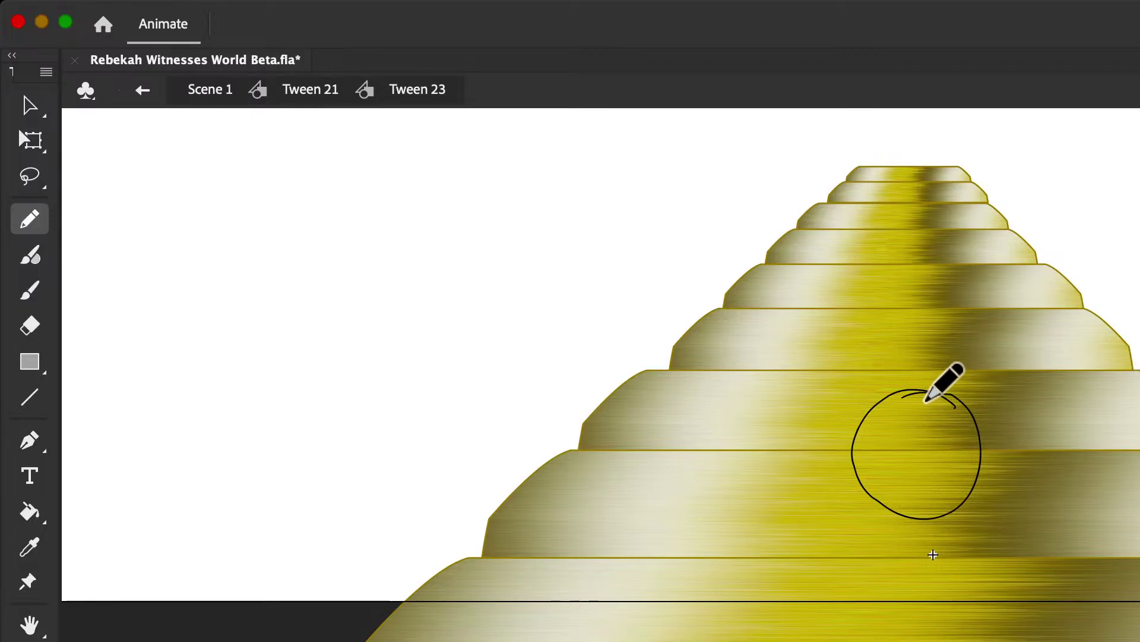
# Step: Sketch a vertical centre line through the head circle and jaw lines on both sides meeting at a pointed chin below it
pyautogui.moveTo(955, 408); pyautogui.dragTo(929, 401)
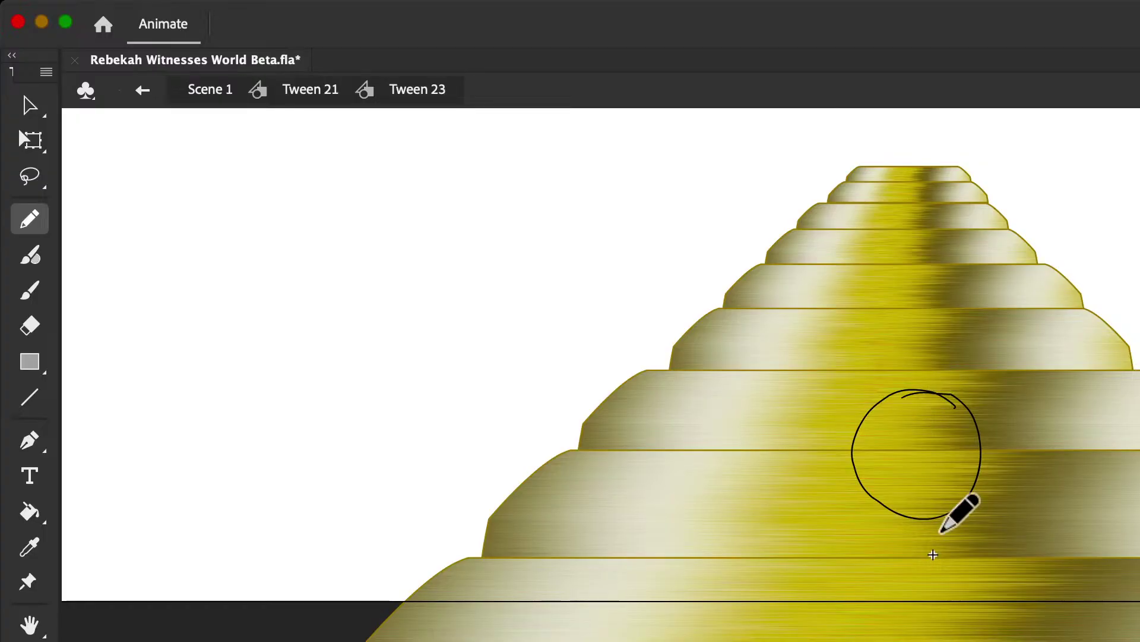
pyautogui.moveTo(922, 535)
pyautogui.mouseDown()
pyautogui.moveTo(936, 379)
pyautogui.moveTo(920, 566)
pyautogui.moveTo(920, 535)
pyautogui.moveTo(885, 501)
pyautogui.mouseUp()
pyautogui.press('super+z')
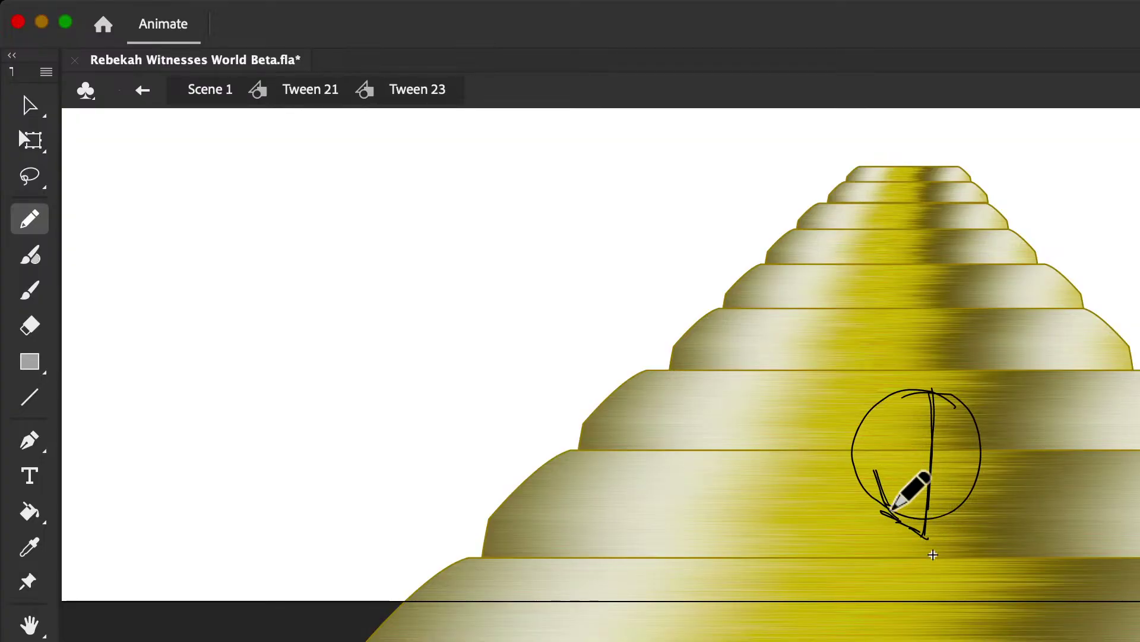
pyautogui.press('z')
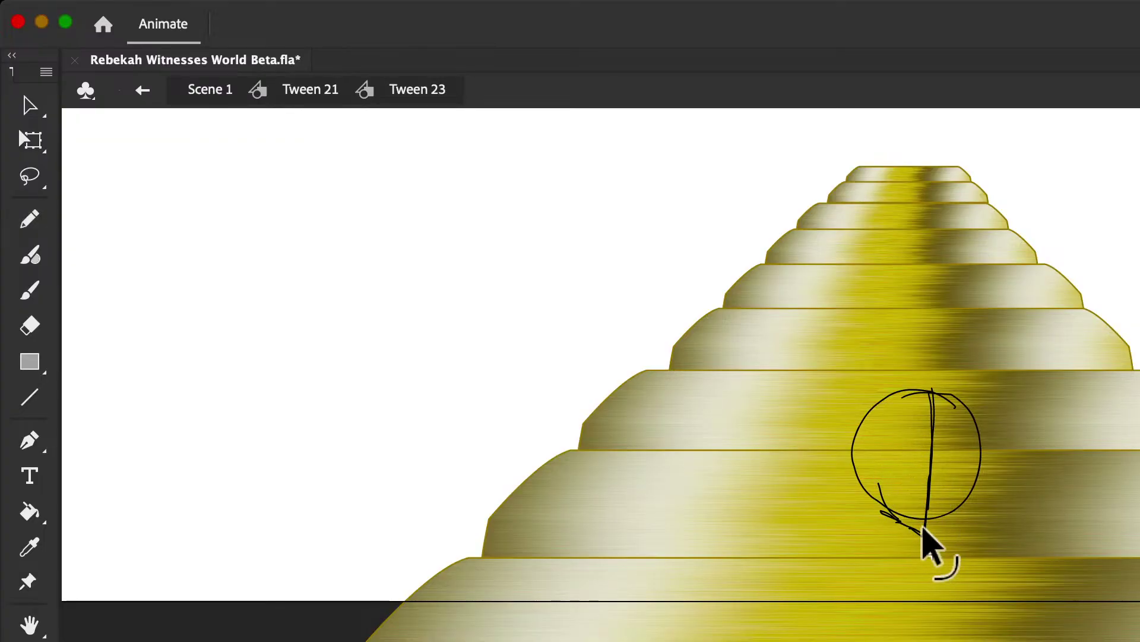
pyautogui.click(33, 221)
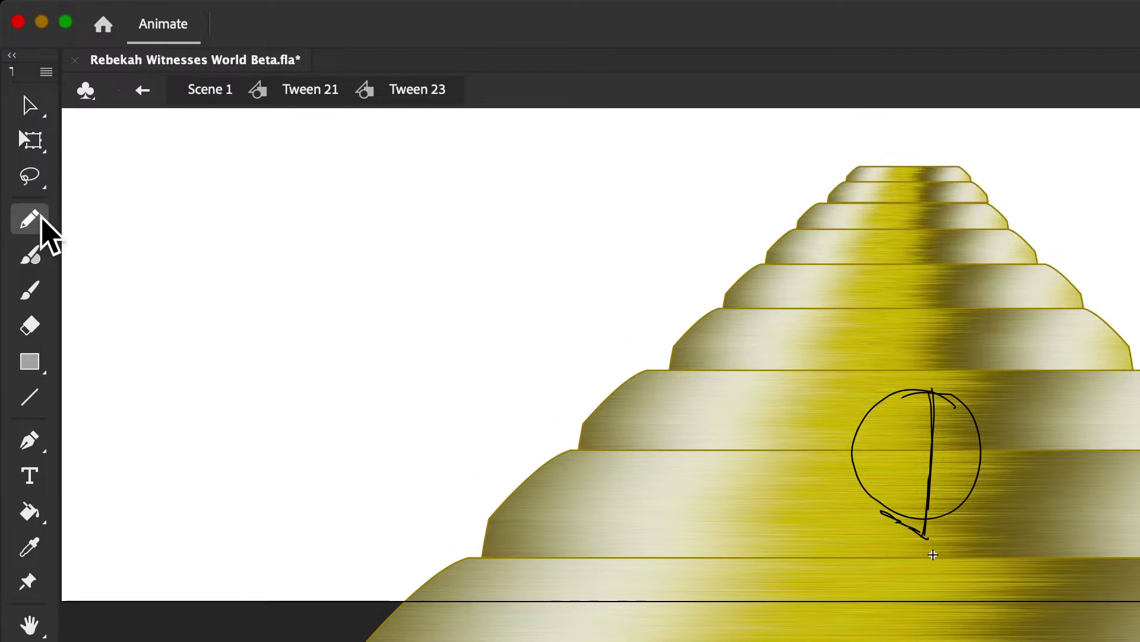
pyautogui.moveTo(889, 511)
pyautogui.mouseDown()
pyautogui.moveTo(854, 425)
pyautogui.moveTo(875, 510)
pyautogui.moveTo(916, 538)
pyautogui.moveTo(960, 501)
pyautogui.mouseUp()
pyautogui.press('super+z')
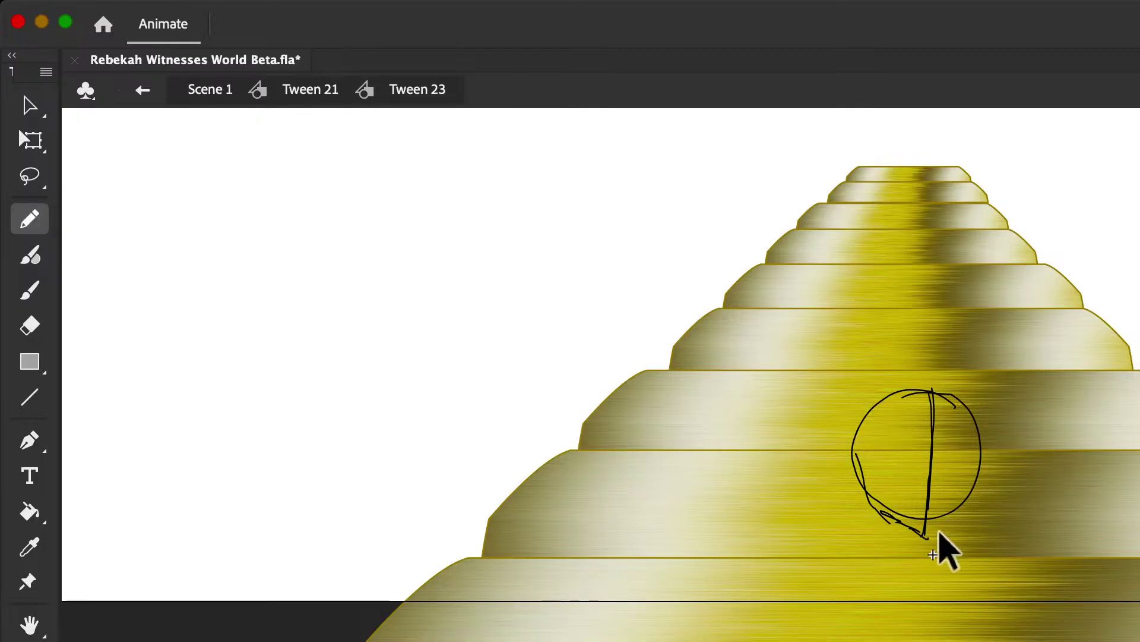
pyautogui.moveTo(925, 535)
pyautogui.mouseDown()
pyautogui.moveTo(957, 509)
pyautogui.moveTo(980, 467)
pyautogui.mouseUp()
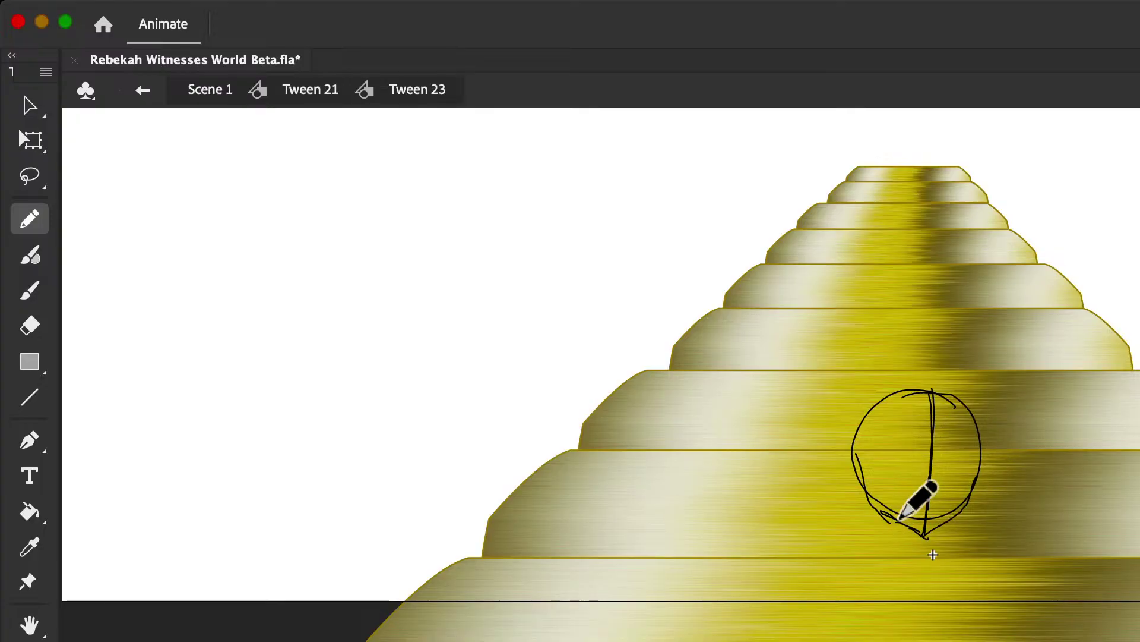
# Step: Sketch the figure's neck beneath the jaw ending in a V-shaped neckline, undoing and redrawing the outline to refine it
pyautogui.moveTo(888, 510)
pyautogui.mouseDown()
pyautogui.moveTo(885, 557)
pyautogui.moveTo(922, 595)
pyautogui.moveTo(968, 506)
pyautogui.mouseUp()
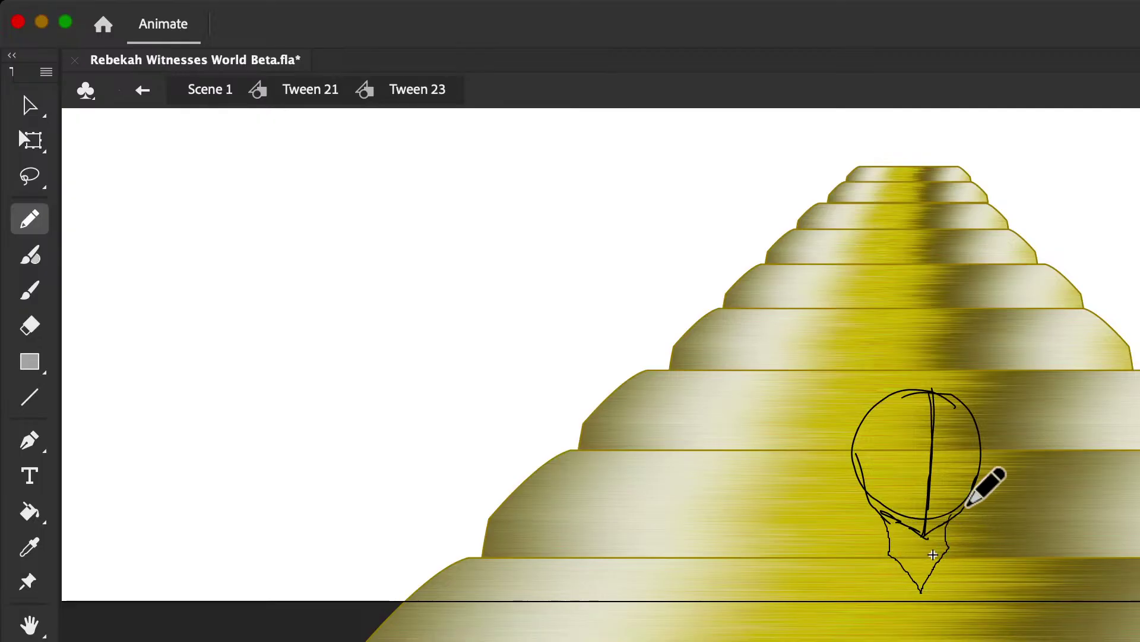
pyautogui.press('super+z')
pyautogui.moveTo(884, 512)
pyautogui.mouseDown()
pyautogui.moveTo(889, 553)
pyautogui.moveTo(917, 588)
pyautogui.moveTo(954, 542)
pyautogui.mouseUp()
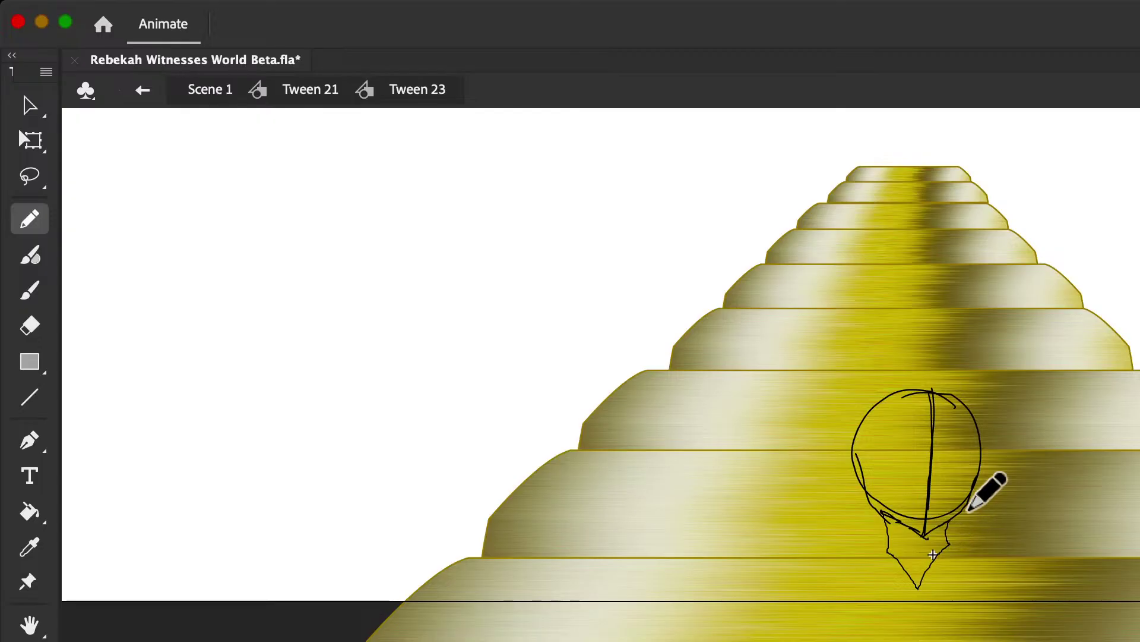
pyautogui.press('super+z')
pyautogui.moveTo(884, 512)
pyautogui.mouseDown()
pyautogui.moveTo(891, 554)
pyautogui.moveTo(919, 586)
pyautogui.moveTo(952, 545)
pyautogui.mouseUp()
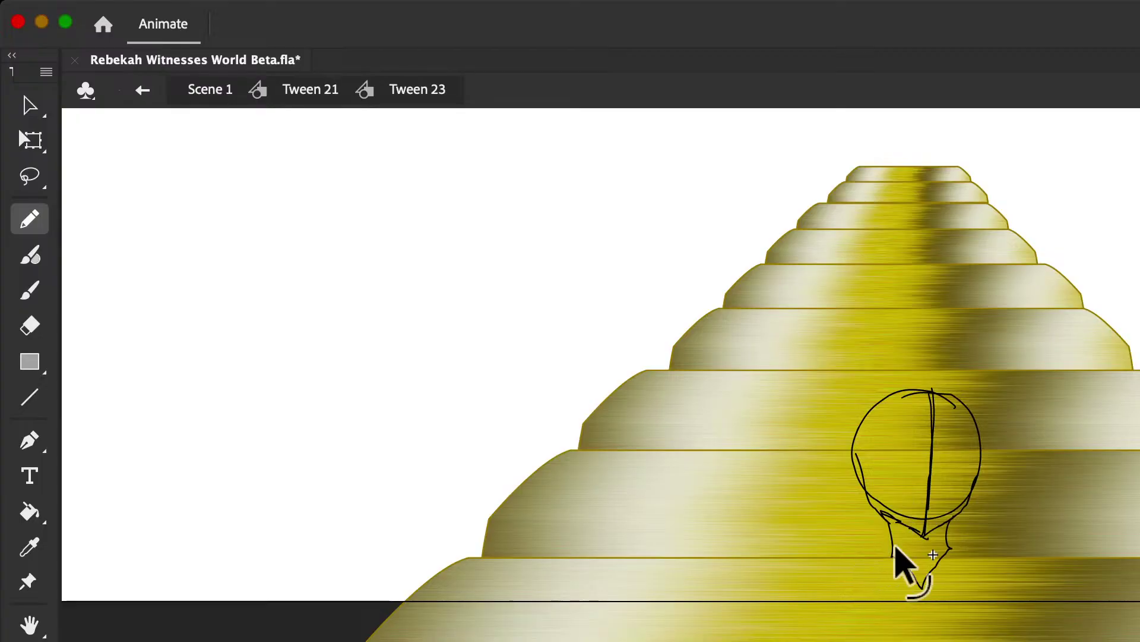
# Step: Sketch pointed jacket lapels, a shirt collar and a knotted tie below the figure's neck, and save the file
pyautogui.moveTo(891, 543)
pyautogui.mouseDown()
pyautogui.moveTo(850, 577)
pyautogui.moveTo(875, 581)
pyautogui.moveTo(844, 606)
pyautogui.moveTo(888, 641)
pyautogui.moveTo(918, 639)
pyautogui.moveTo(890, 567)
pyautogui.moveTo(903, 523)
pyautogui.moveTo(996, 557)
pyautogui.moveTo(971, 566)
pyautogui.moveTo(991, 589)
pyautogui.moveTo(956, 641)
pyautogui.mouseUp()
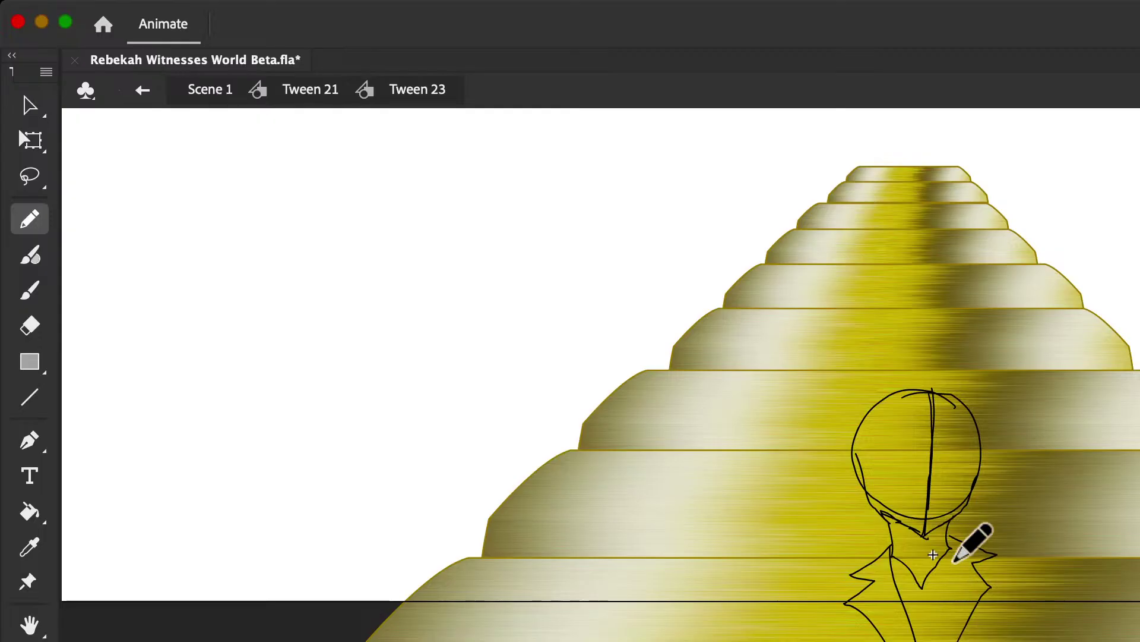
pyautogui.moveTo(951, 539); pyautogui.dragTo(957, 641)
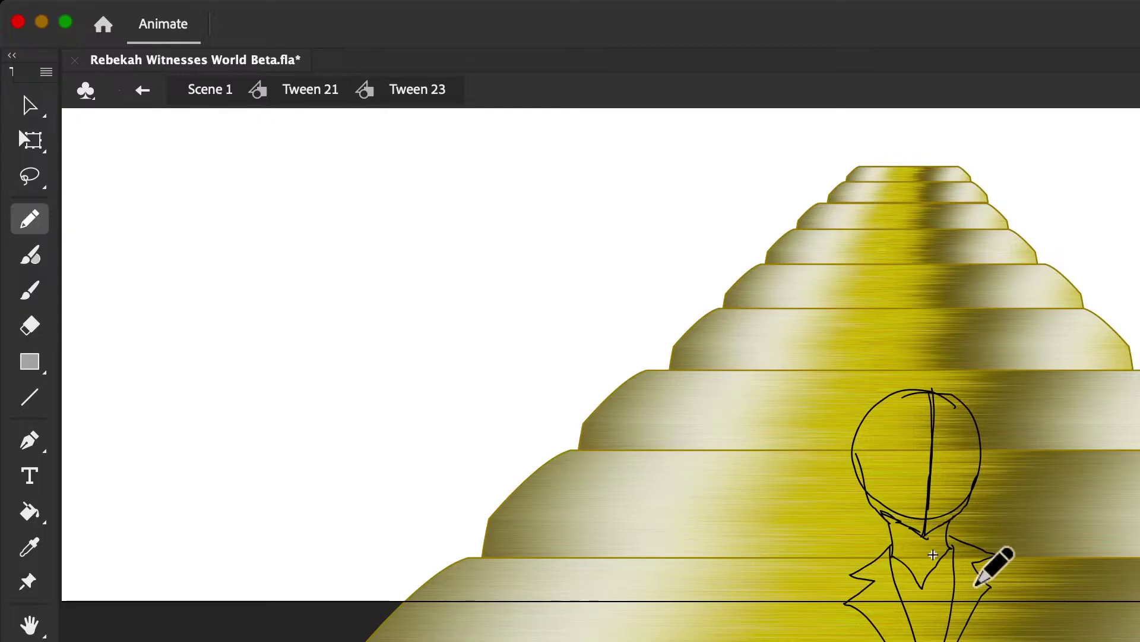
pyautogui.moveTo(904, 572)
pyautogui.mouseDown()
pyautogui.moveTo(946, 569)
pyautogui.moveTo(911, 607)
pyautogui.mouseUp()
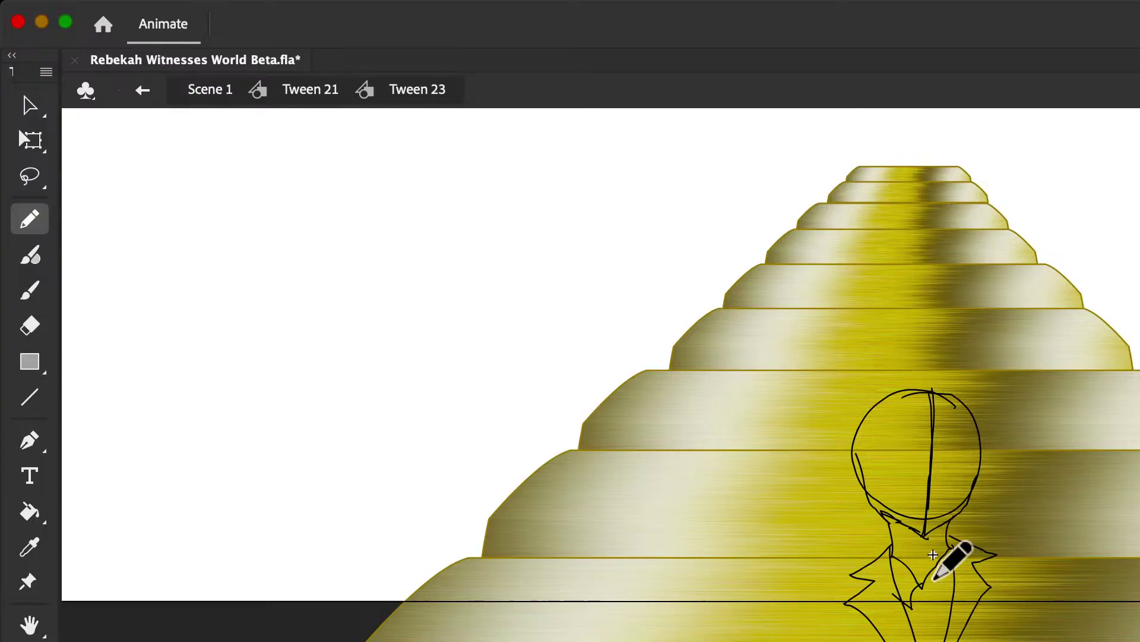
pyautogui.moveTo(928, 575)
pyautogui.mouseDown()
pyautogui.moveTo(937, 621)
pyautogui.moveTo(944, 585)
pyautogui.moveTo(973, 641)
pyautogui.mouseUp()
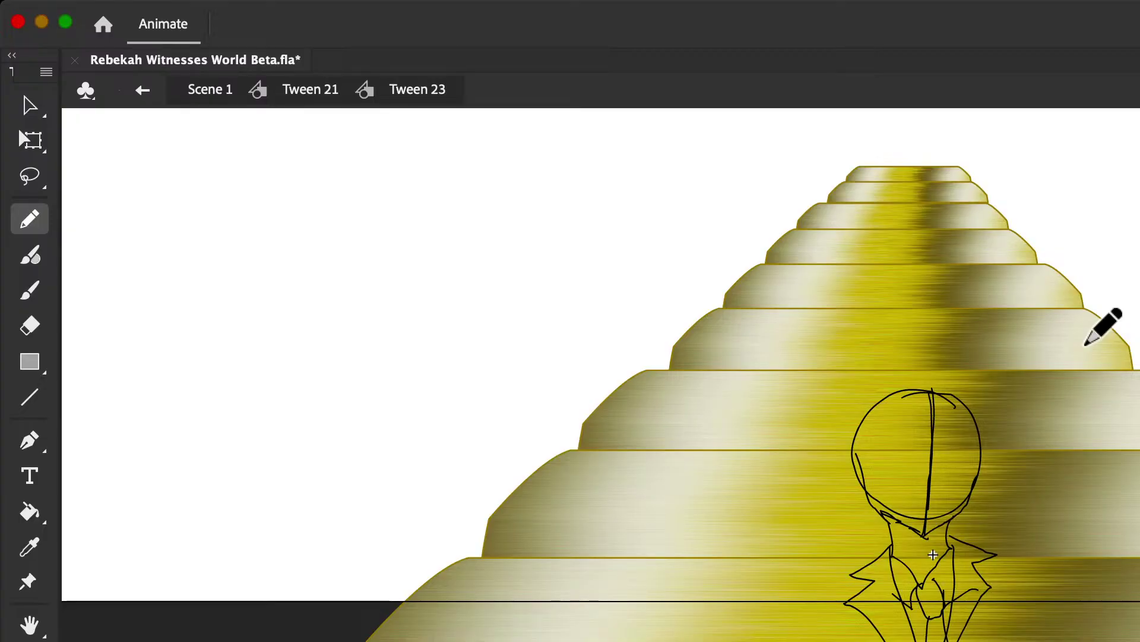
pyautogui.press('super+s')
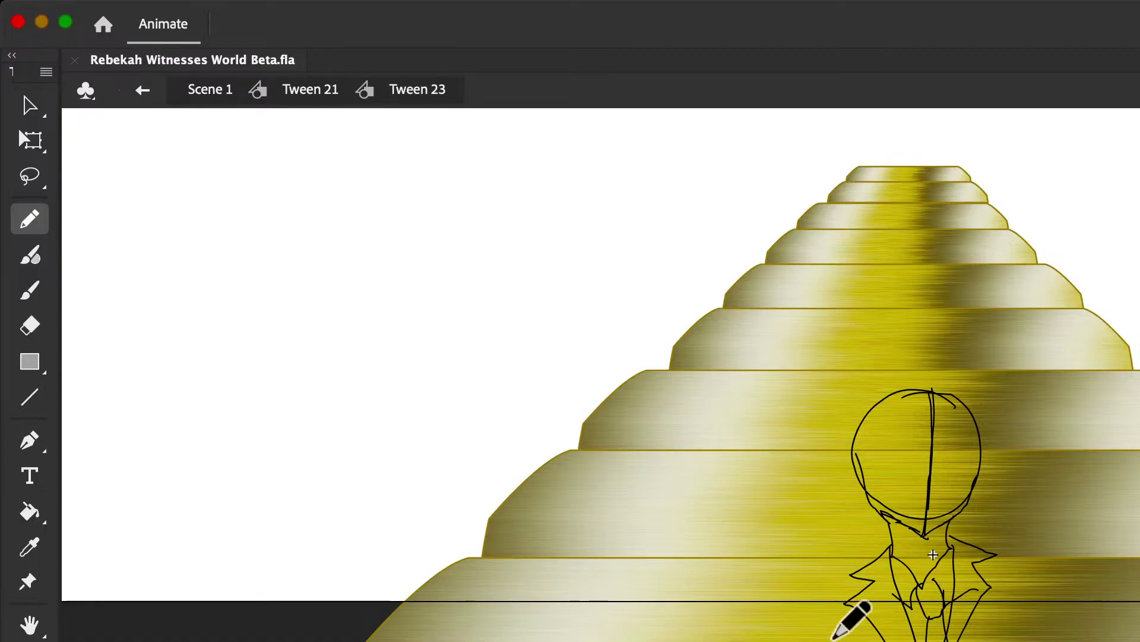
pyautogui.press('super+Return')
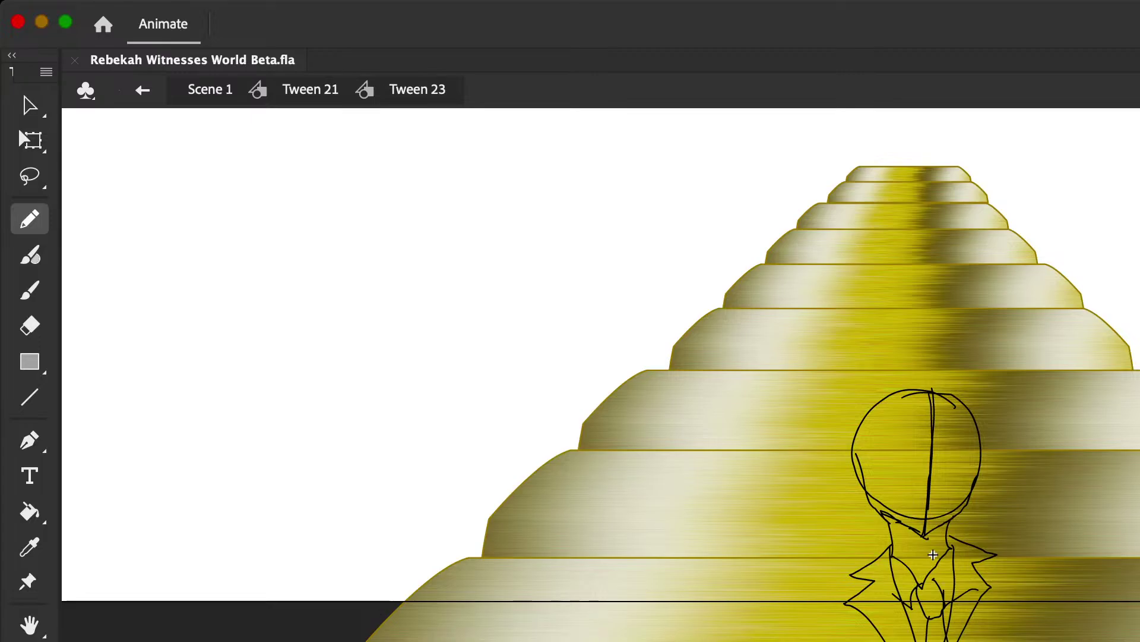
pyautogui.scroll(-5, 934, 554)
pyautogui.scroll(5, 832, 410)
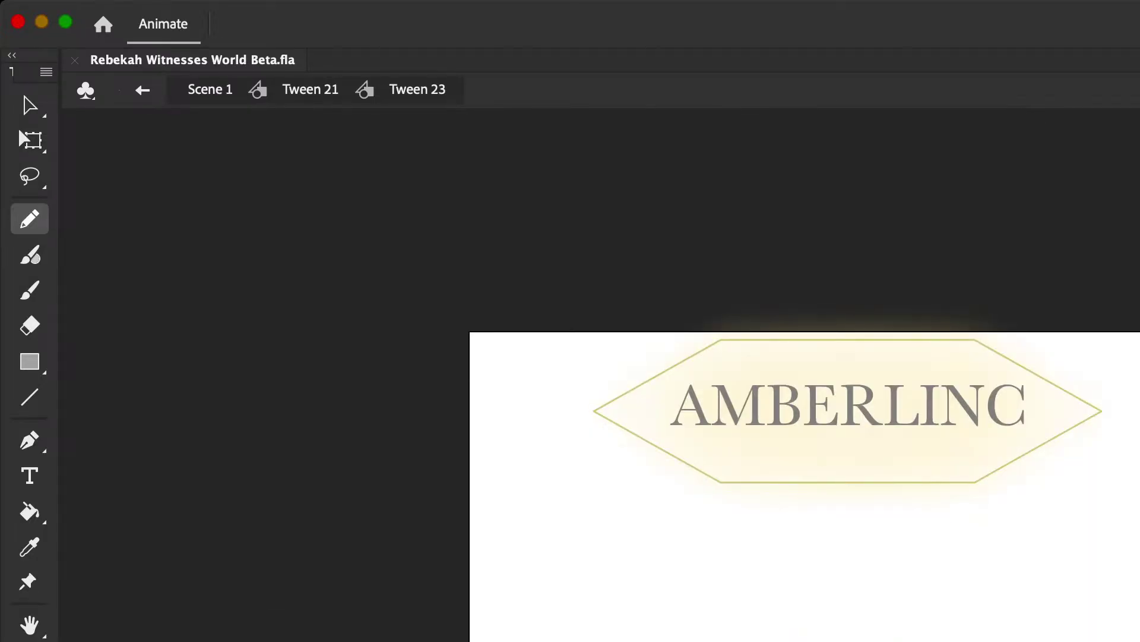